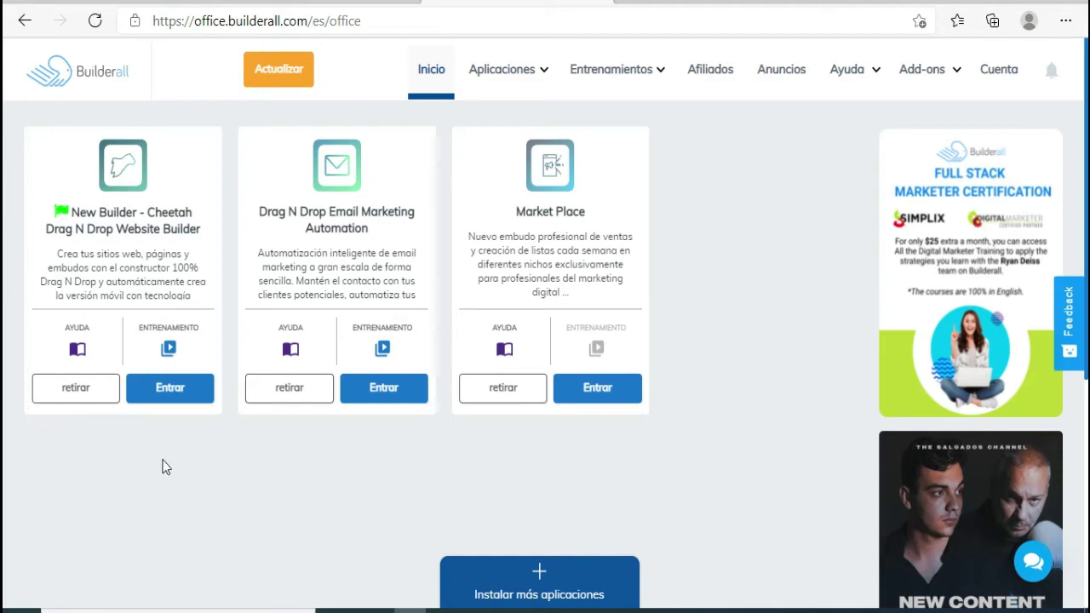
- Open the New Builder - Cheetah website builder from the Builderall office page
click(194, 395)
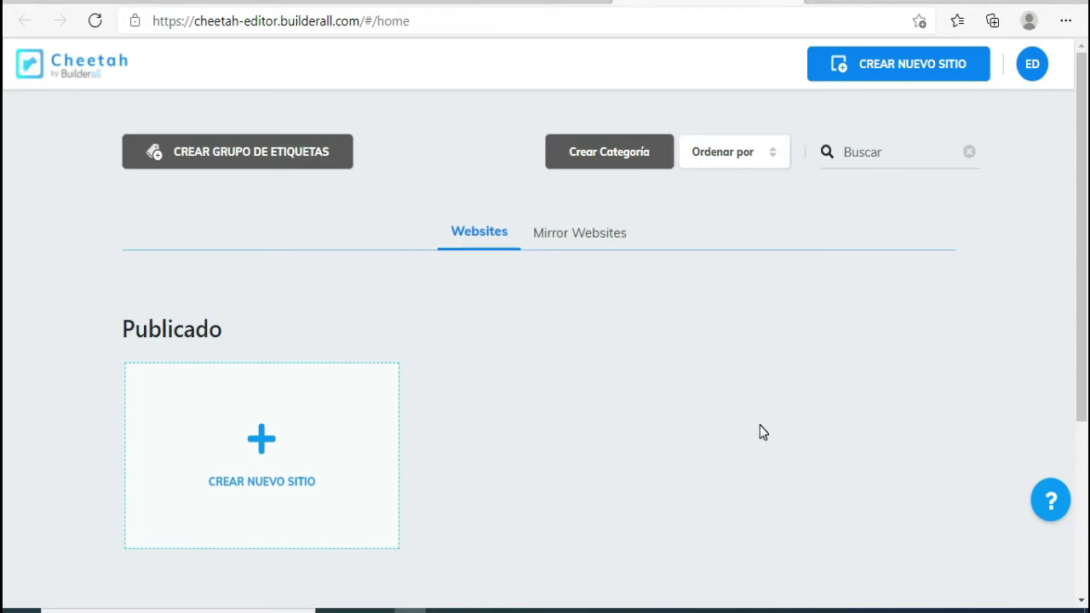
- Paste the shared Cheetah link into a Notepad note, copy it, and minimize Notepad
click(677, 593)
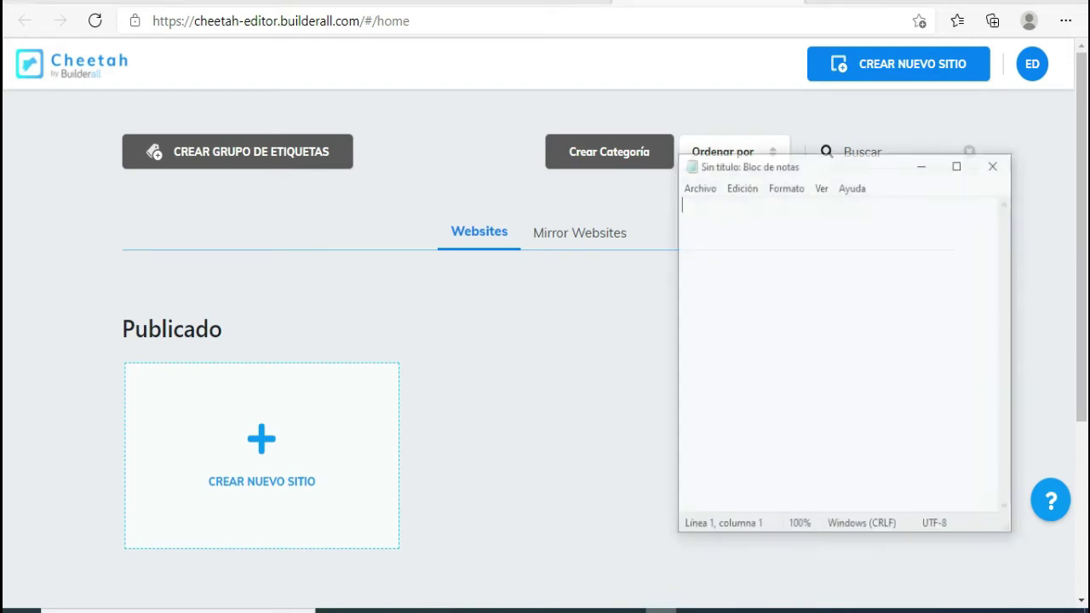
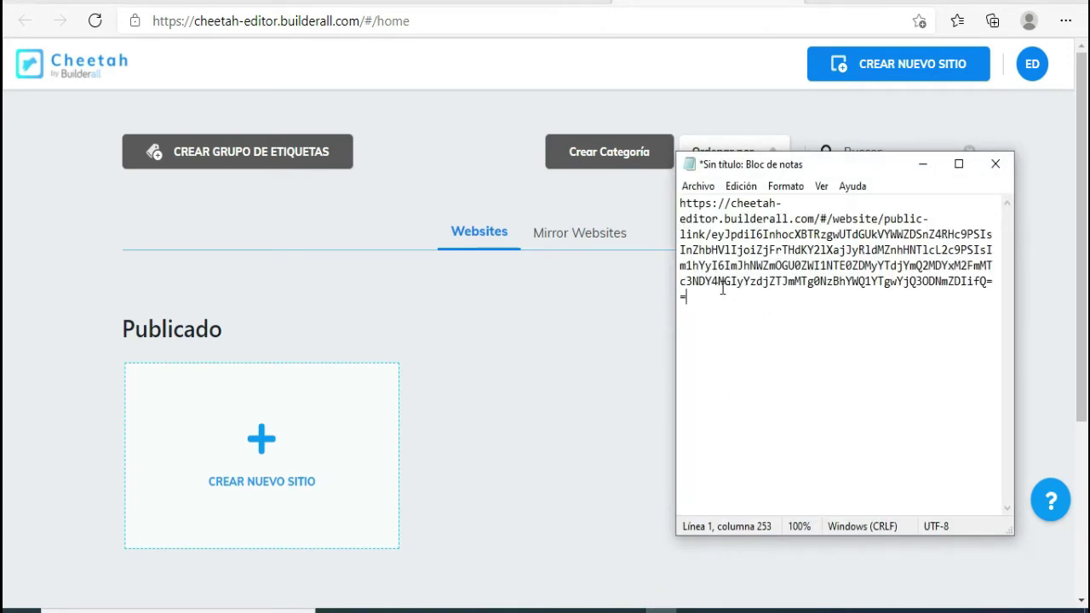
drag(691, 302, 655, 206)
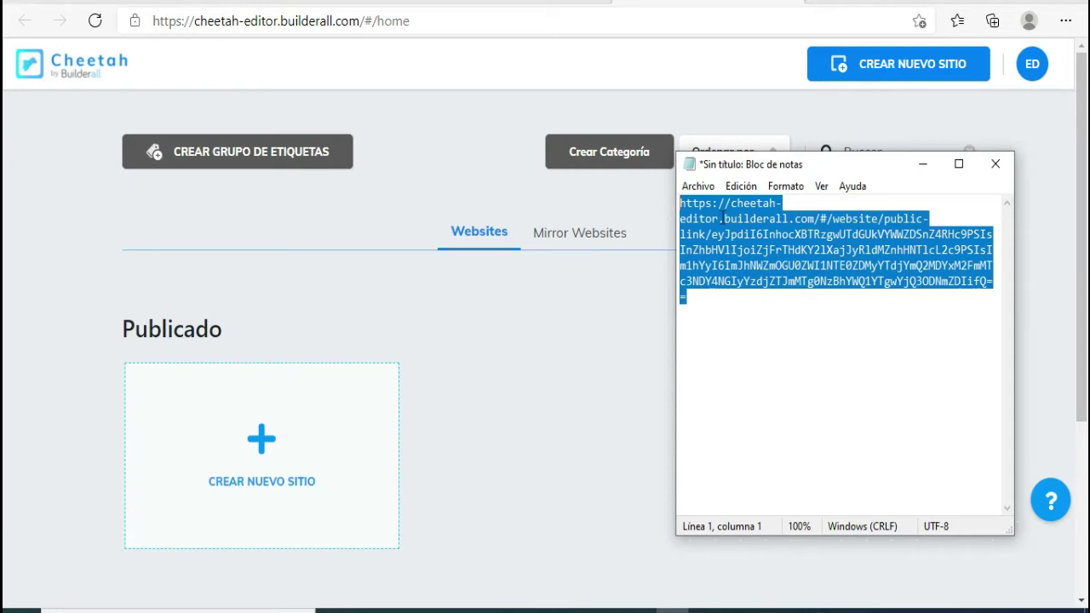
right_click(723, 218)
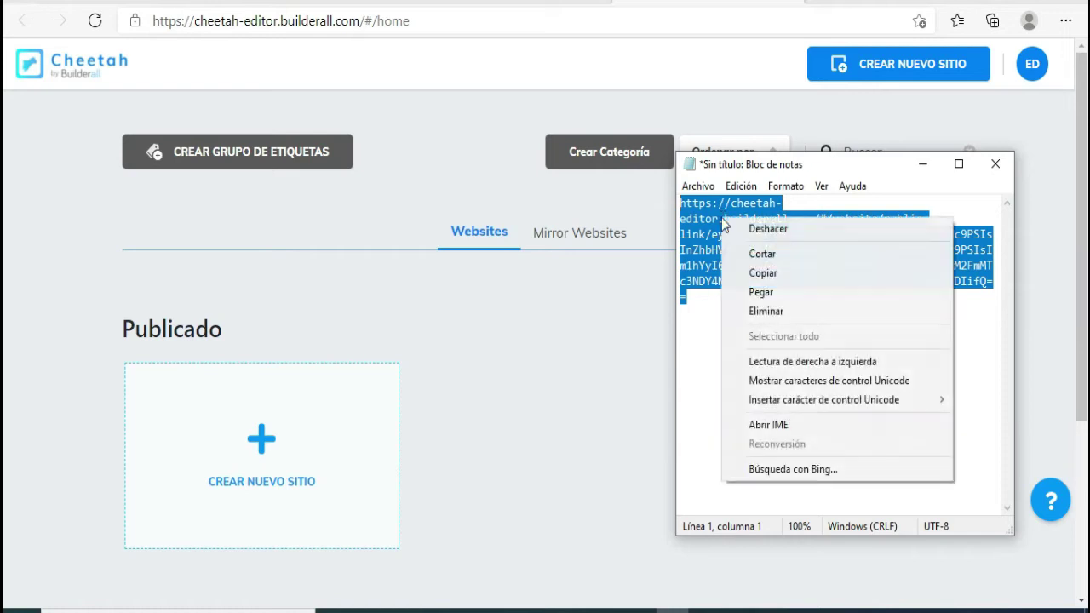
click(763, 273)
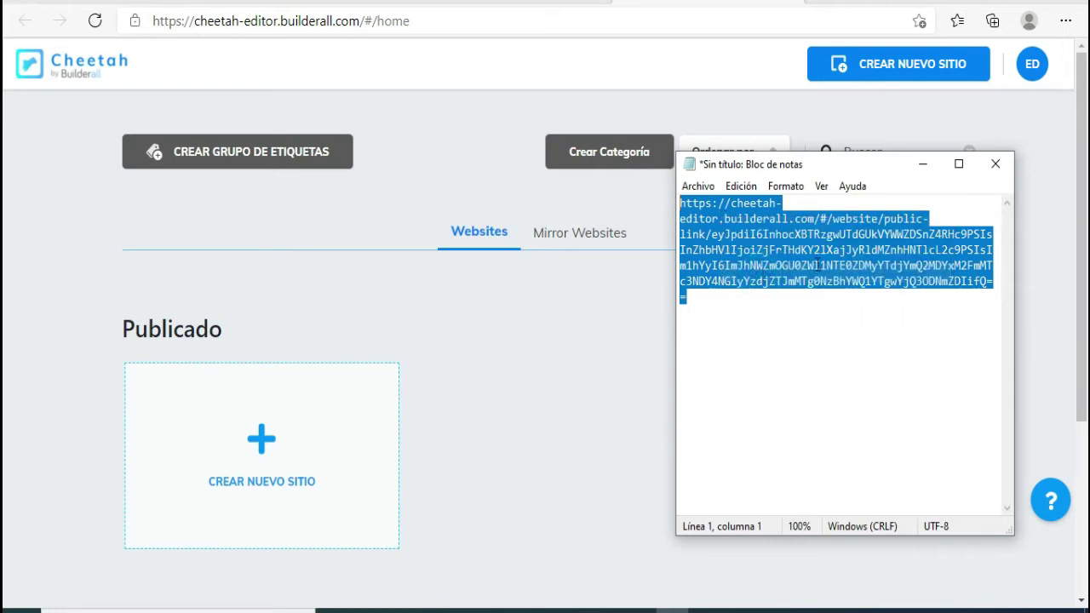
click(920, 164)
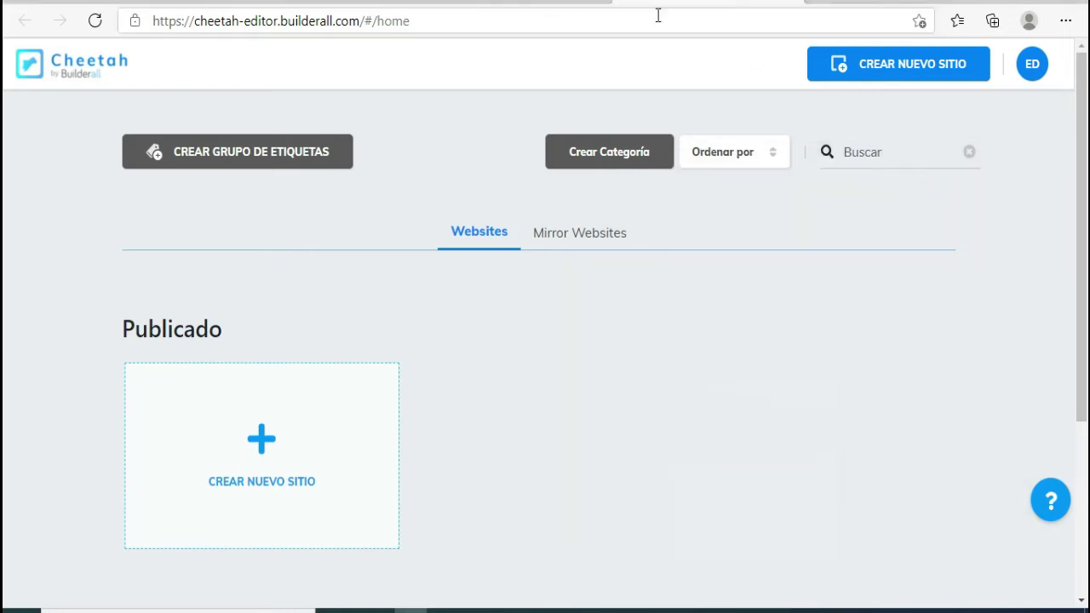
- Load the shared link in a new tab, confirm receiving Eventos Edhares, and return to the builder
click(815, 7)
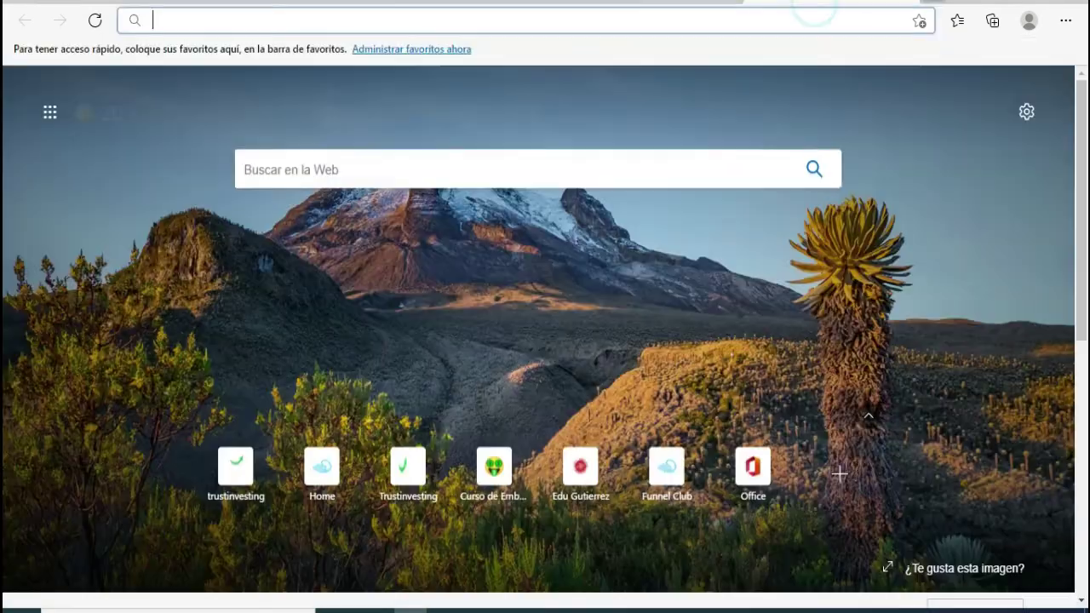
click(538, 21)
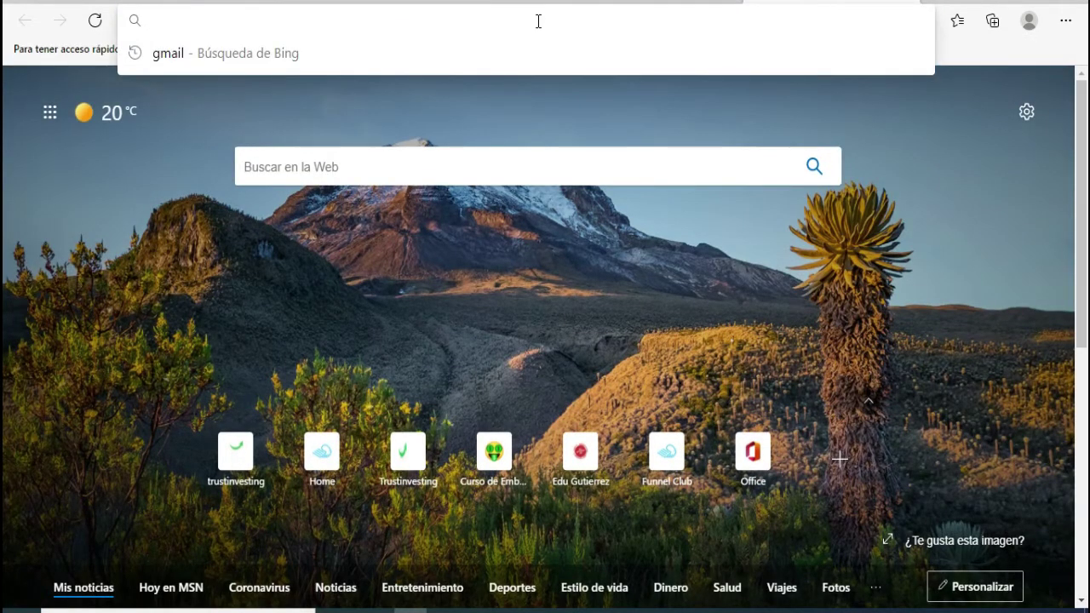
key(ctrl+v)
key(Return)
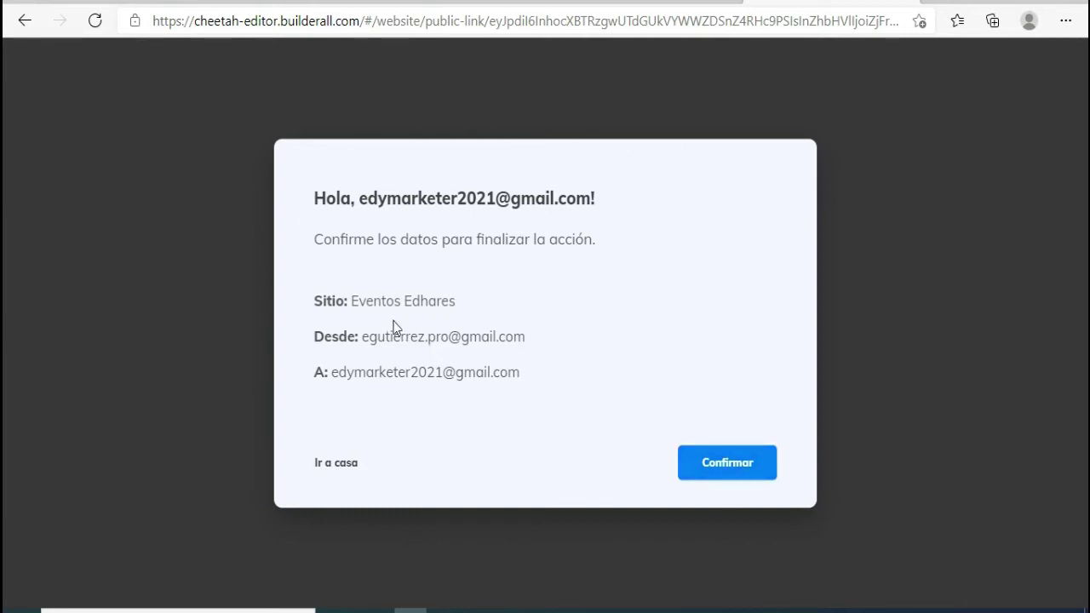
click(720, 466)
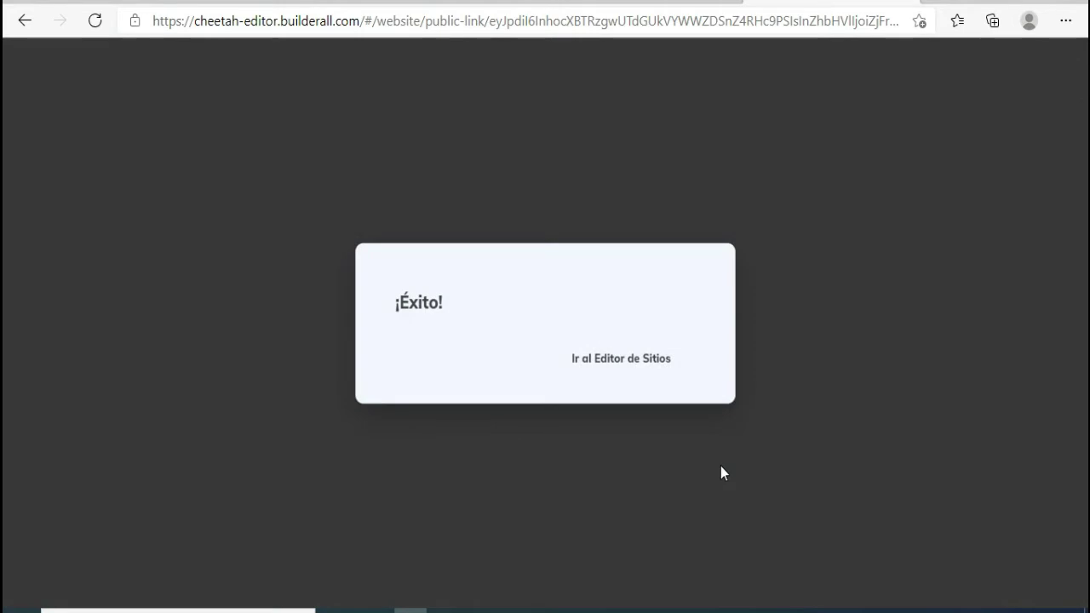
click(628, 362)
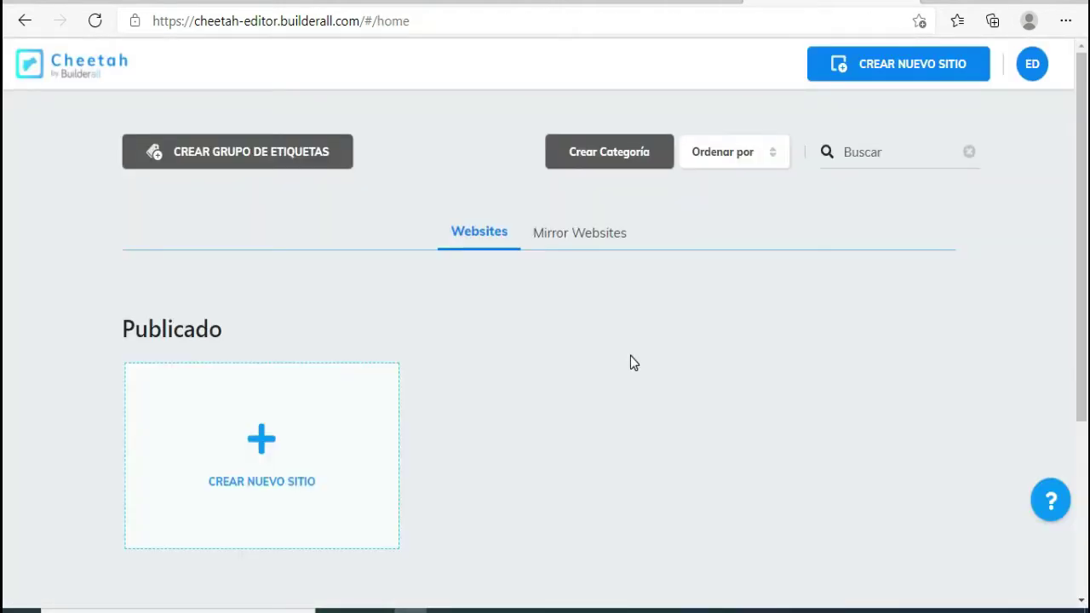
- Find the EVENTOS EDHARES card under No publicados and open the site for editing
scroll(630, 356, down, 3)
scroll(630, 356, up, 3)
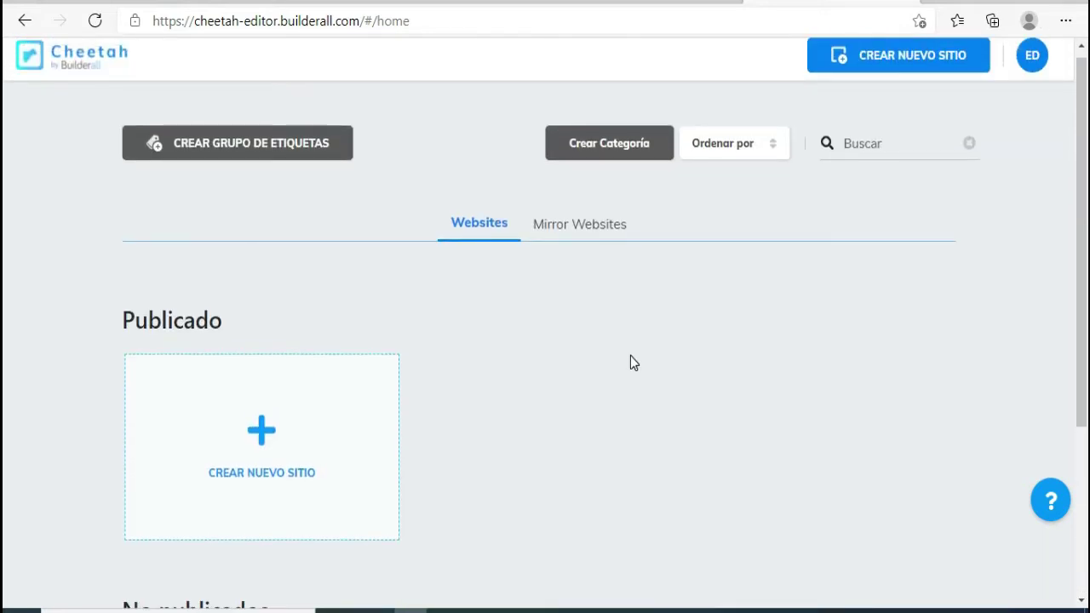
scroll(631, 356, down, 1)
scroll(630, 355, down, 2)
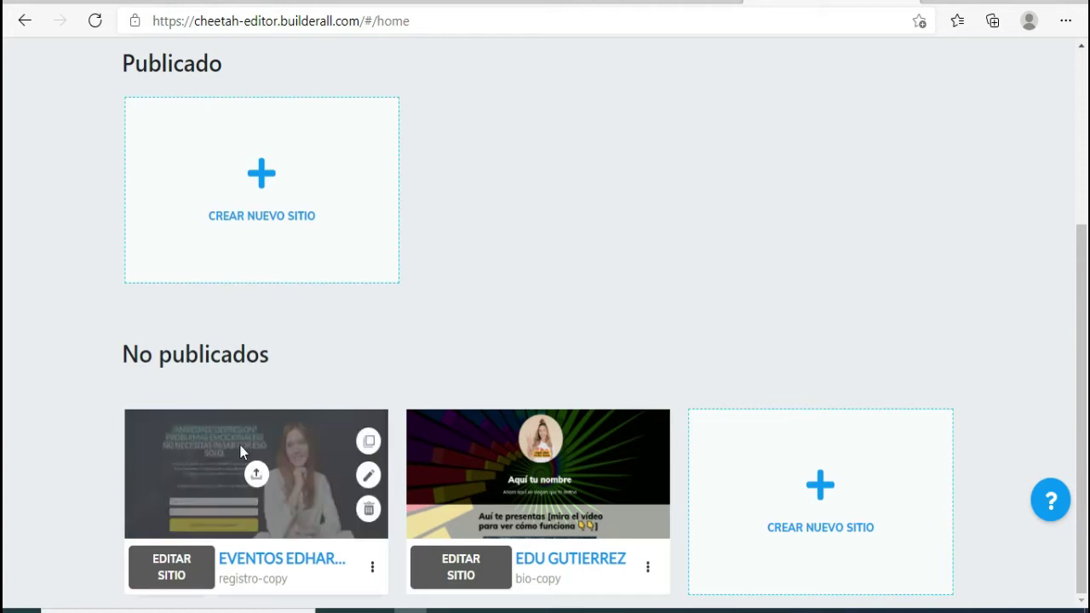
mouse_move(163, 445)
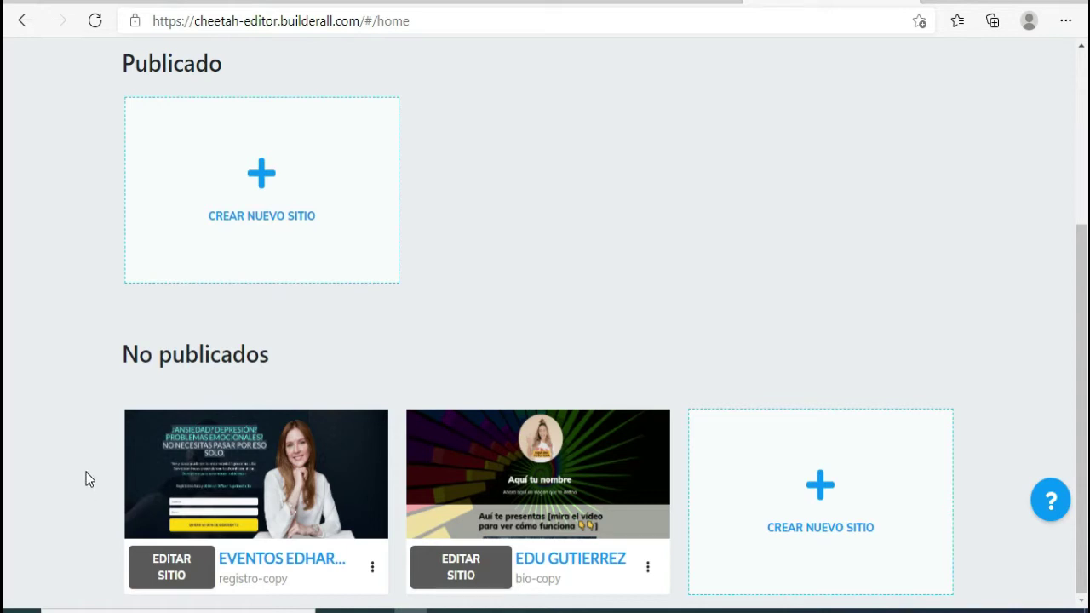
click(162, 579)
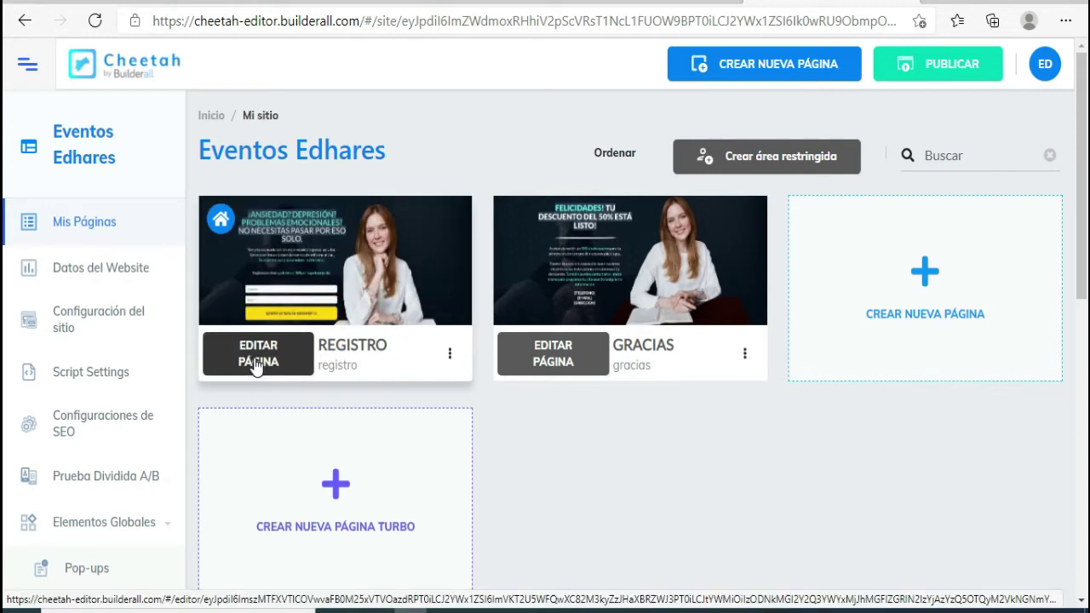
- Open the REGISTRO page in the editor with the right-side panel collapsed
click(254, 362)
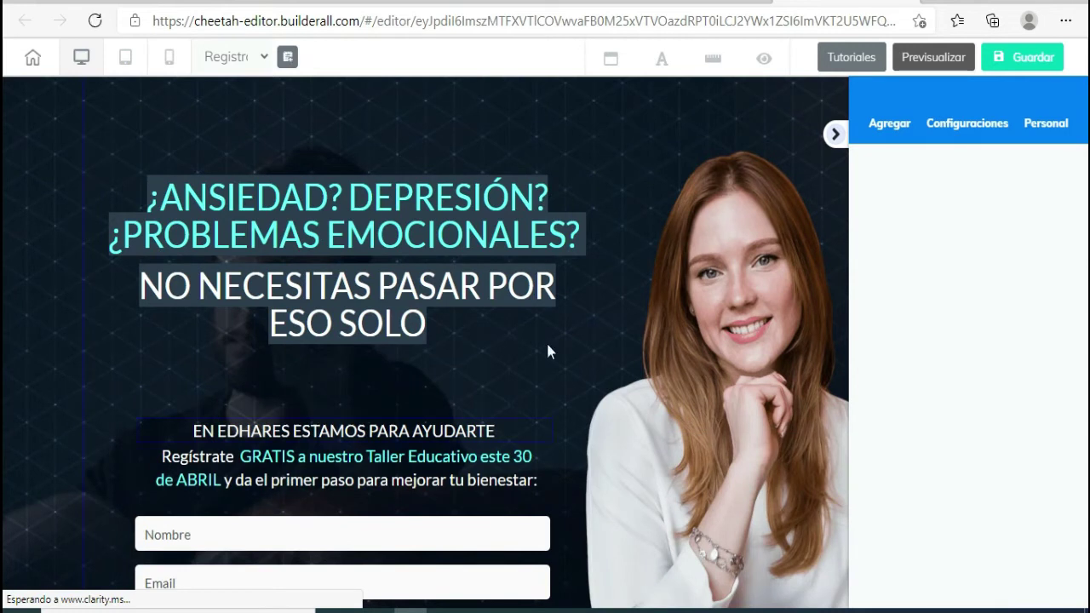
click(835, 134)
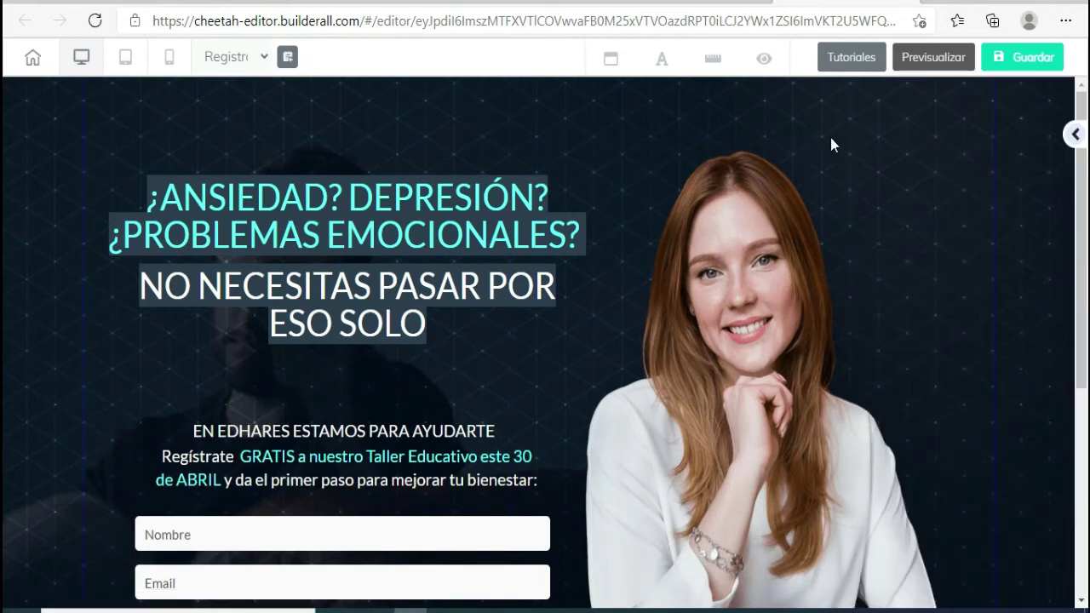
click(443, 361)
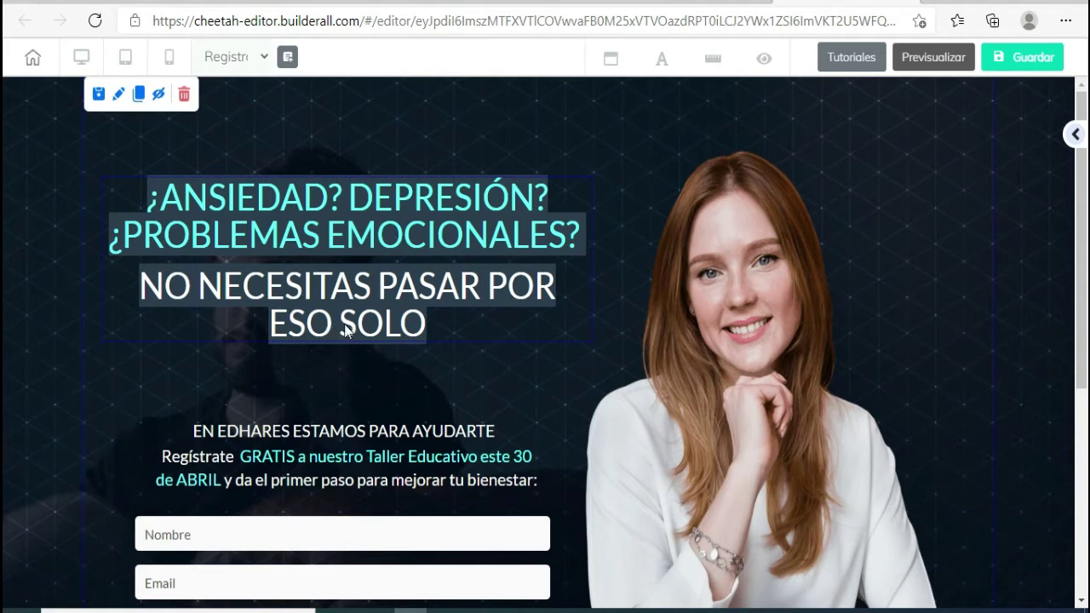
scroll(302, 439, down, 1)
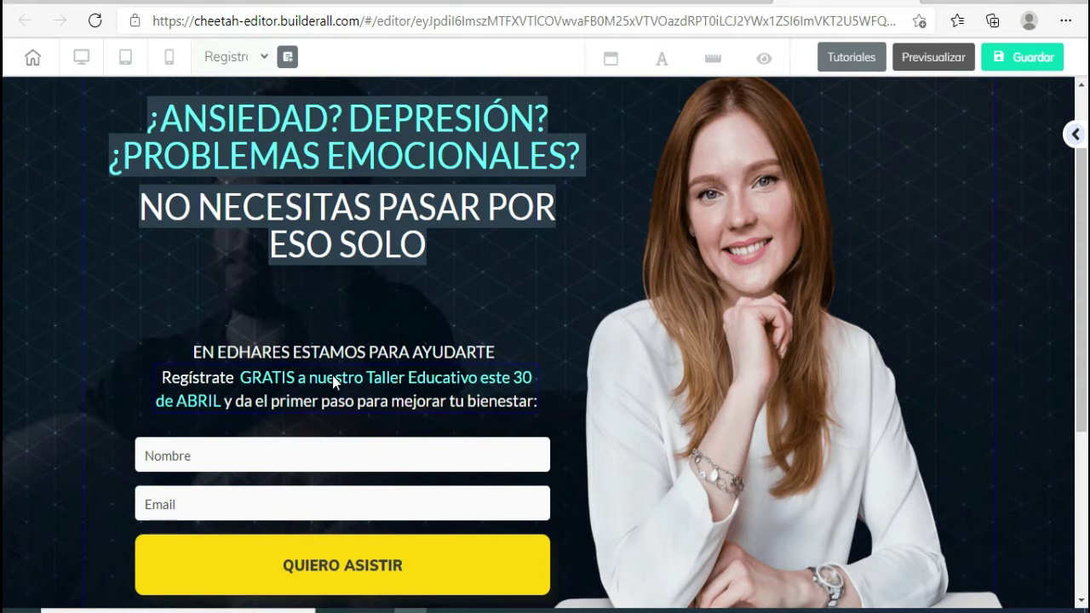
scroll(331, 395, up, 1)
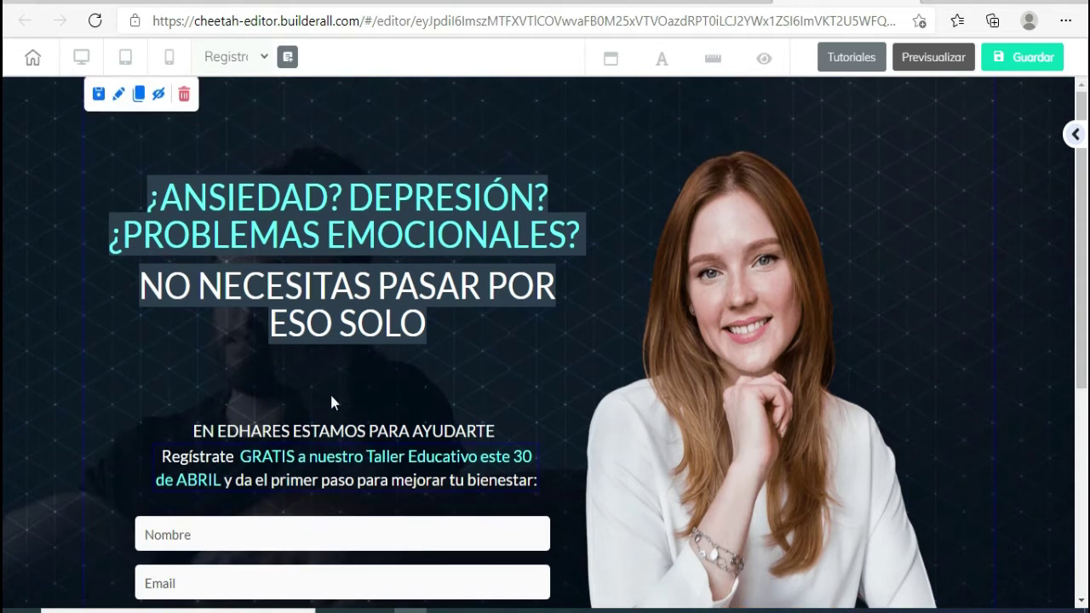
- Rewrite the headline's first line as 'CANSADO DE LAS DIETAS SIN NINGÚN RESULTADO?'
click(244, 198)
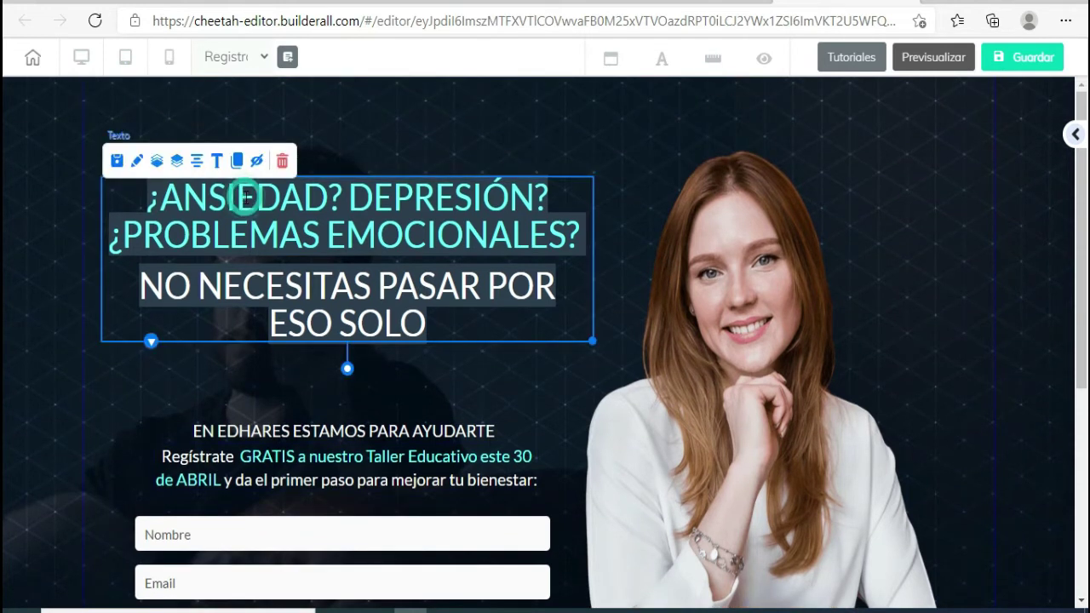
click(244, 198)
mouse_move(149, 198)
mouse_down()
mouse_move(341, 198)
mouse_move(464, 234)
mouse_move(582, 239)
mouse_up()
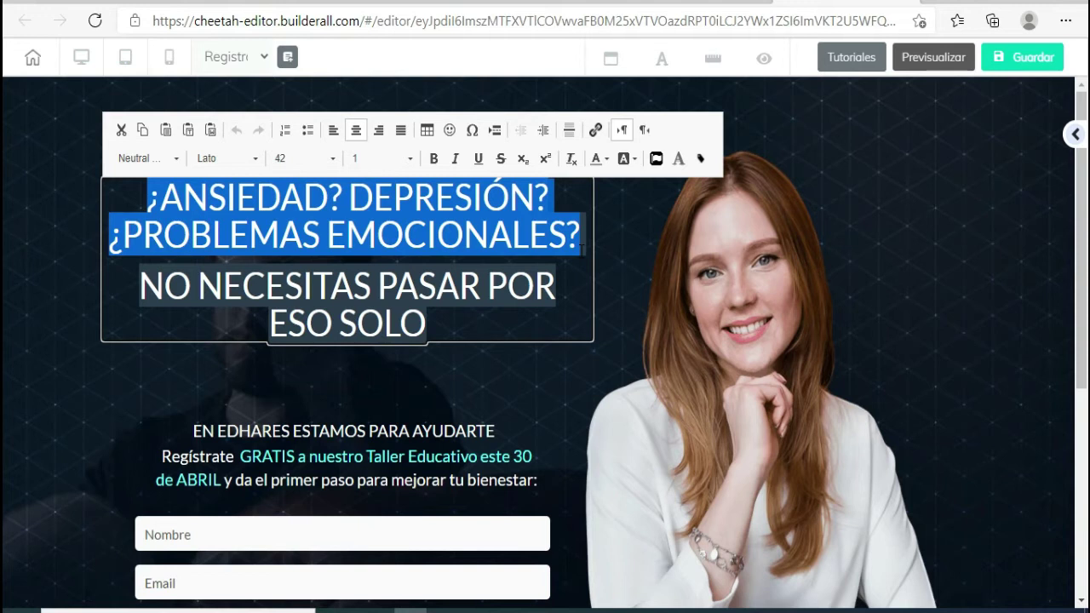
text(CANSASO)
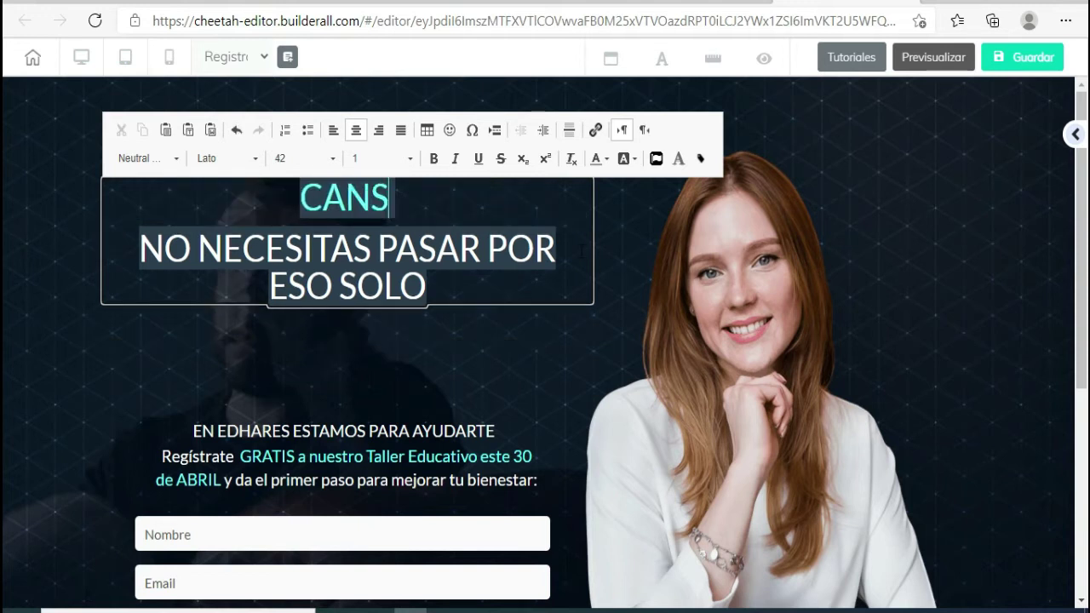
key(BackSpace)
key(BackSpace)
text(DO SW)
key(BackSpace)
key(BackSpace)
text(DE LASA)
key(BackSpace)
text(DIETAS)
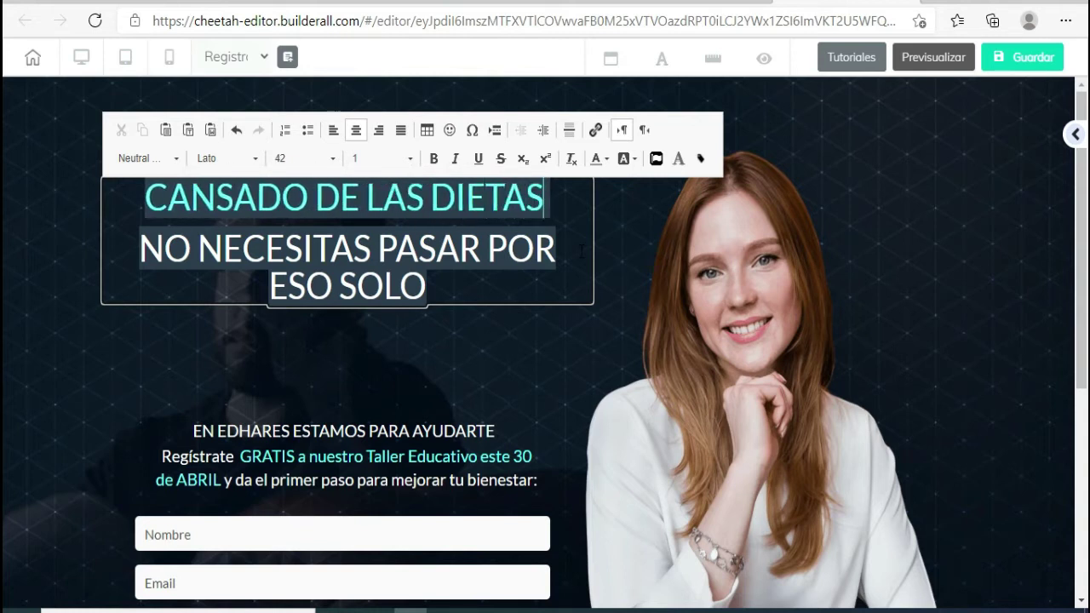
text( SIN NINGÚN RESULTA)
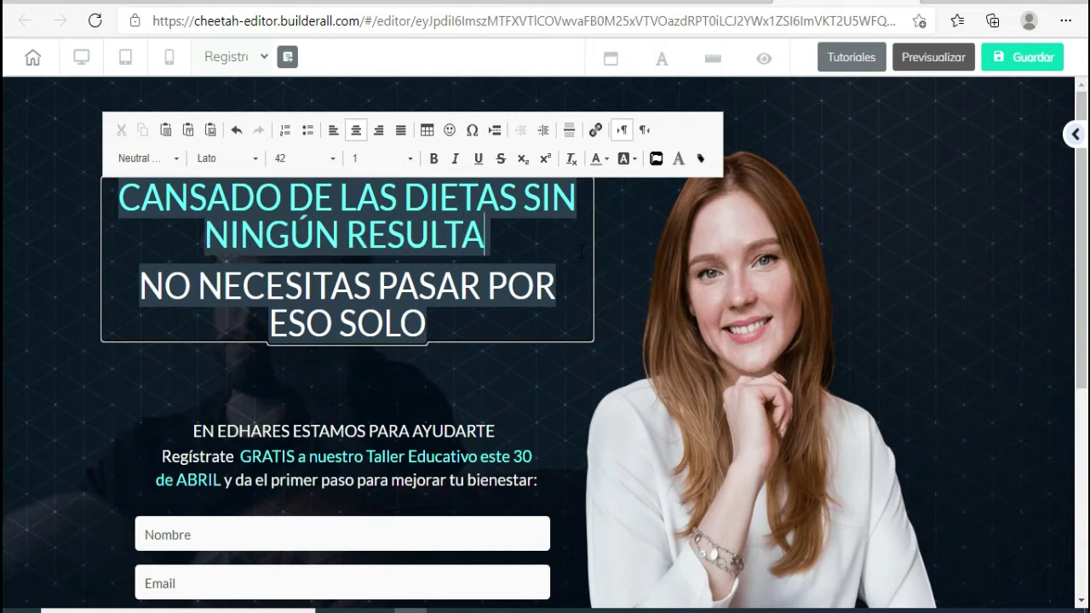
text(DO?)
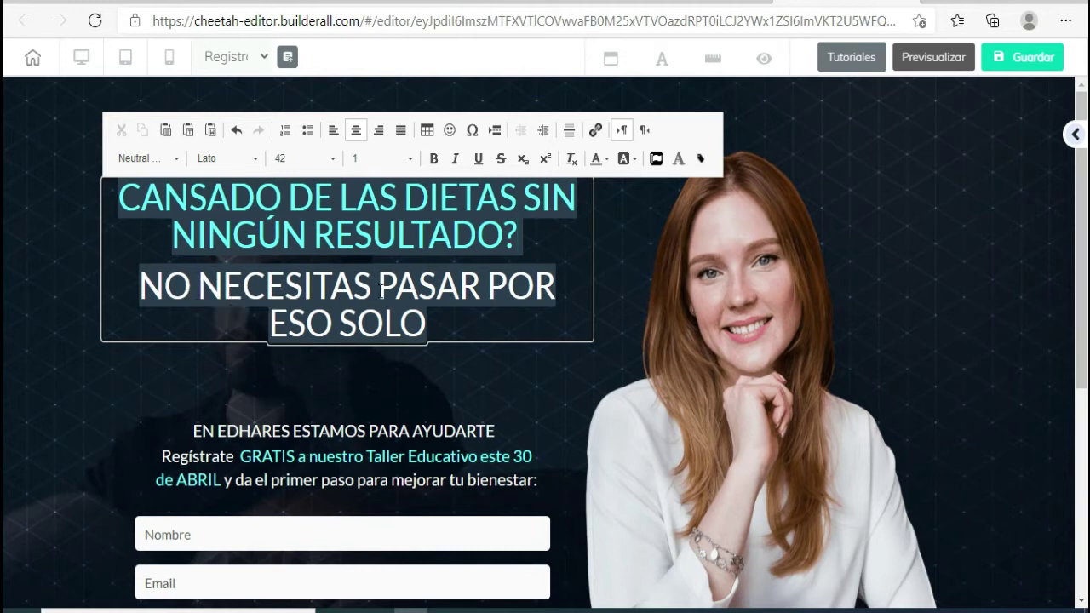
- Make the second line 'SI TE DIJERA QUE NO NECESITAS PASAR HAMBRE PARA LOGRARLO?' and prefix ¿ to CANSADO
drag(487, 288, 502, 313)
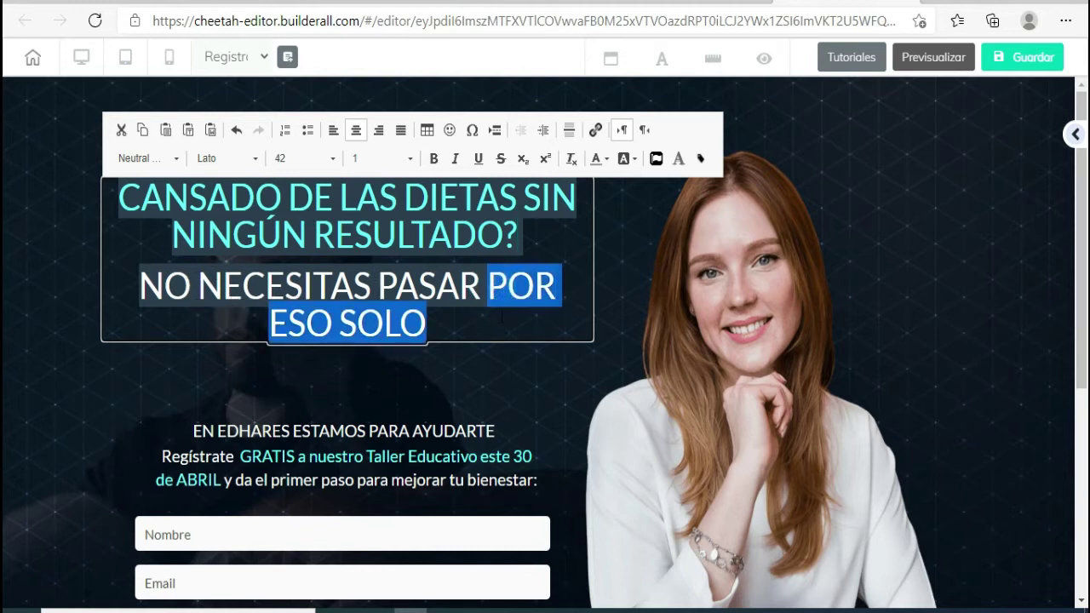
text(HAMBRE)
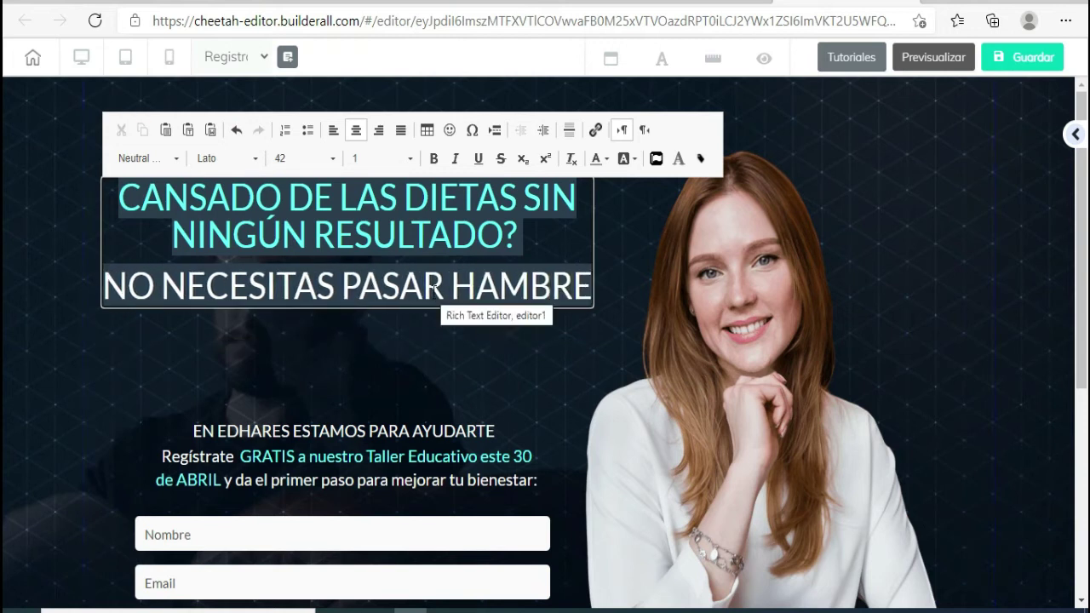
click(104, 288)
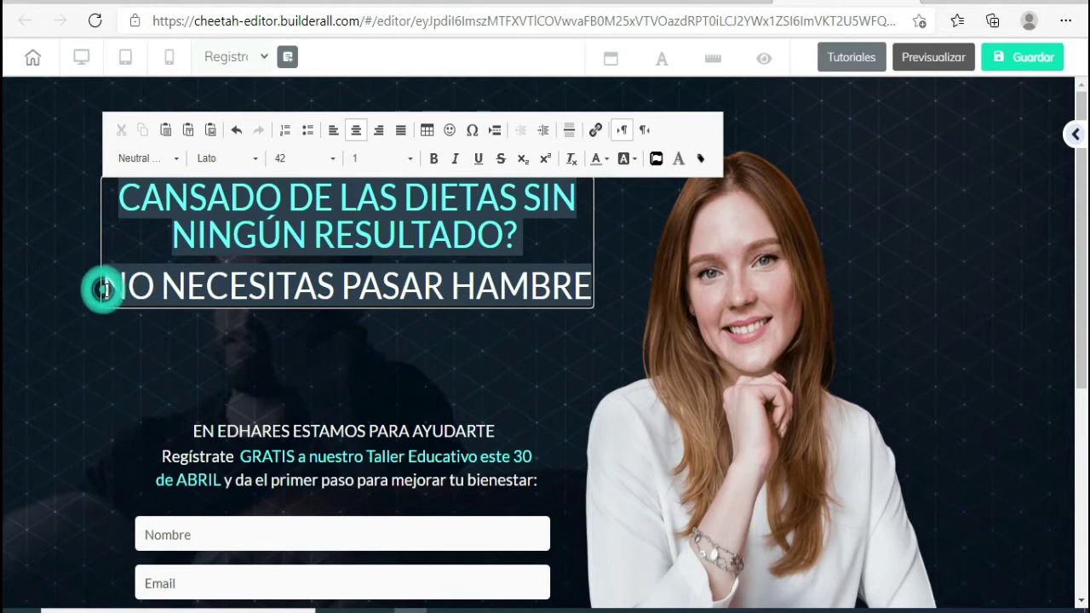
text(SI TE )
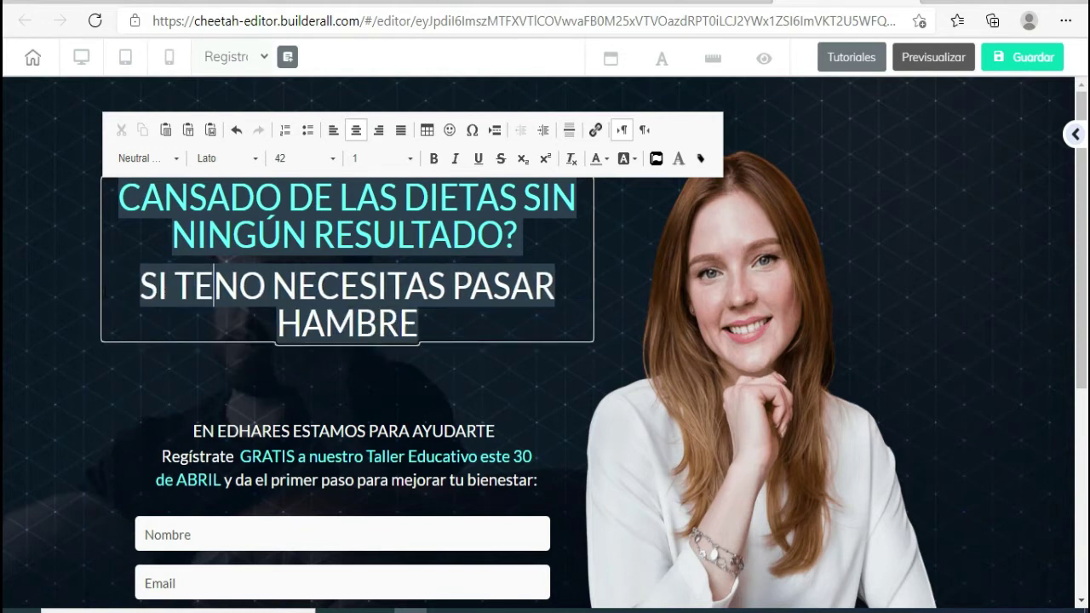
text(DIJERA QUE)
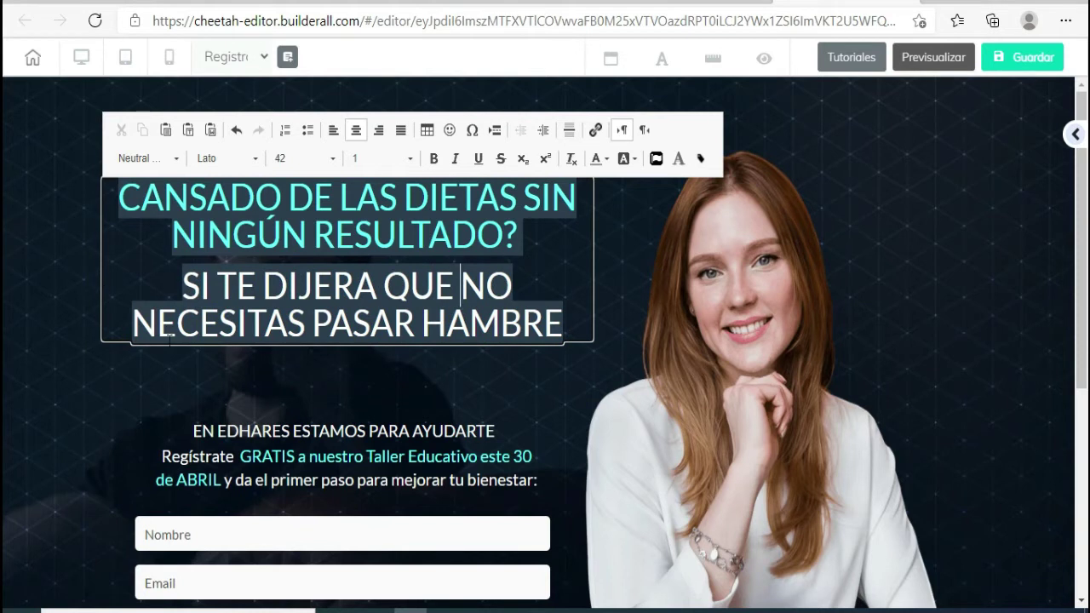
click(550, 325)
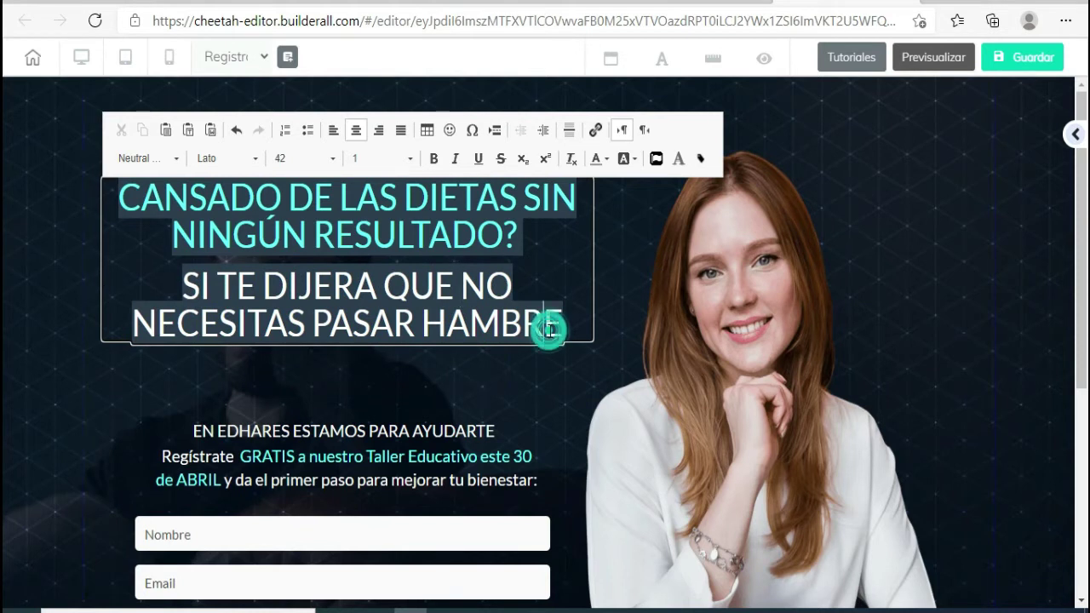
text(P)
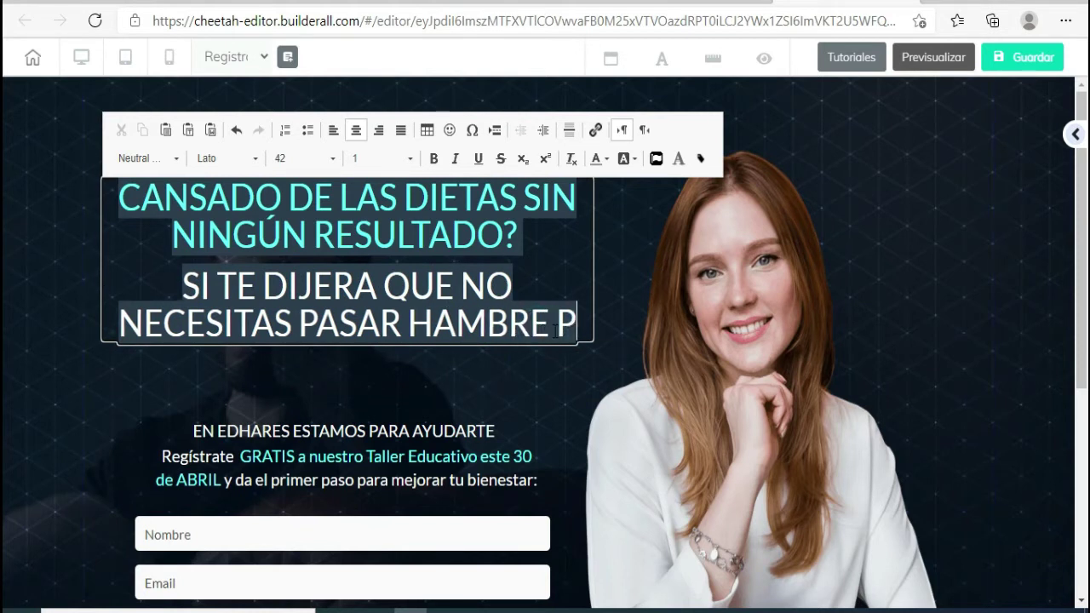
text(ARA LOG)
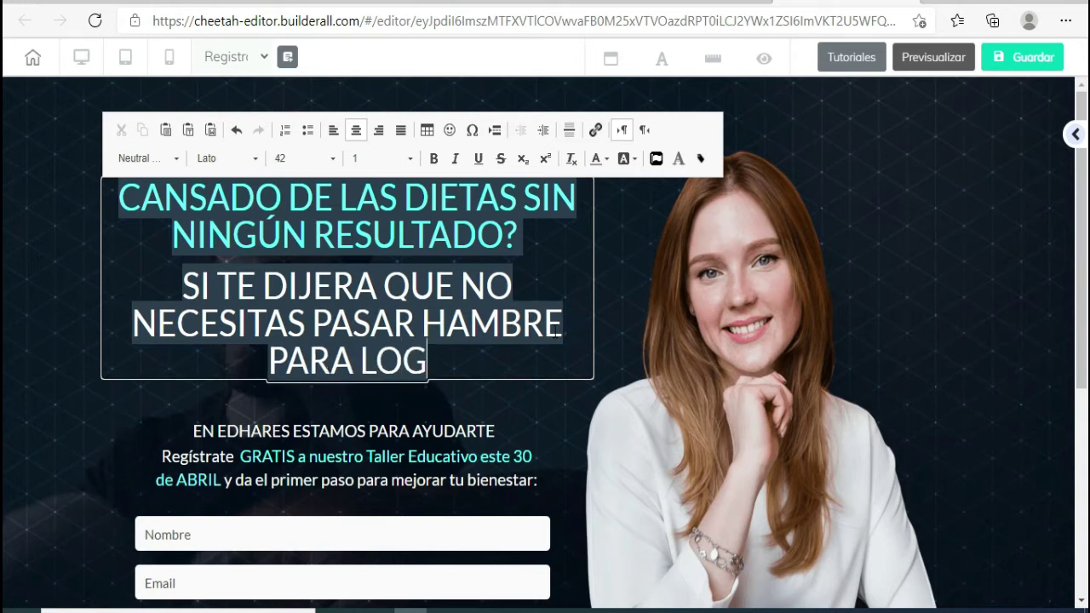
text(RARLO?)
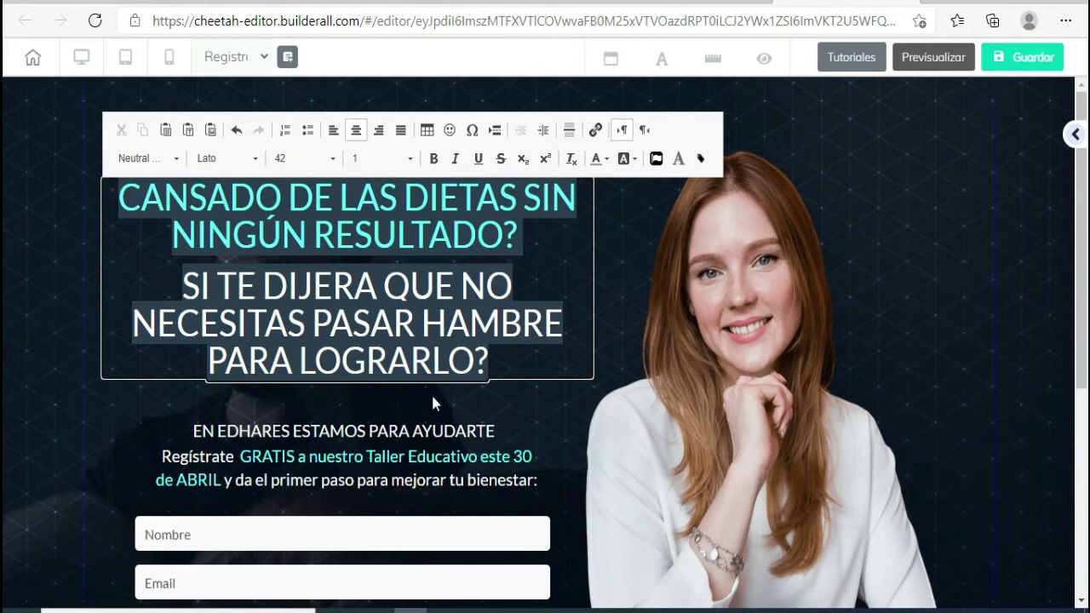
click(128, 203)
text(¿)
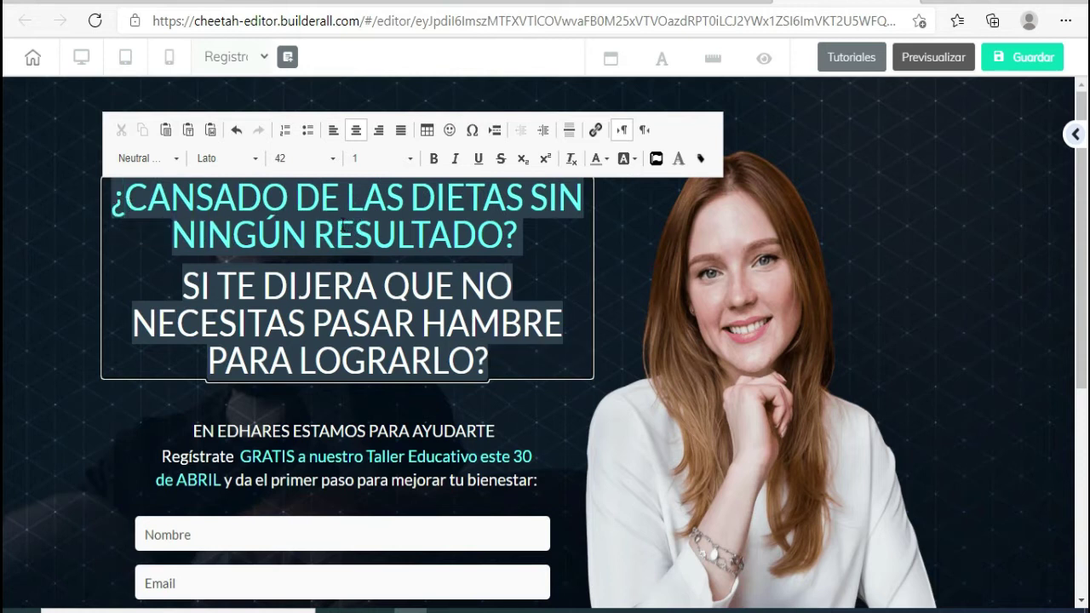
- Color the first headline line's text green
click(31, 226)
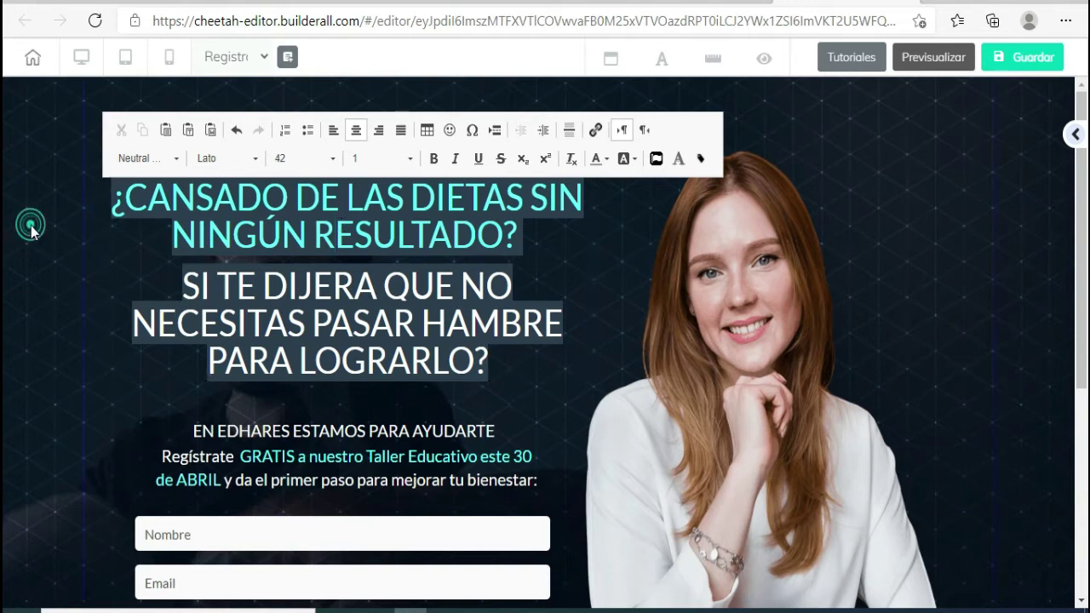
click(275, 223)
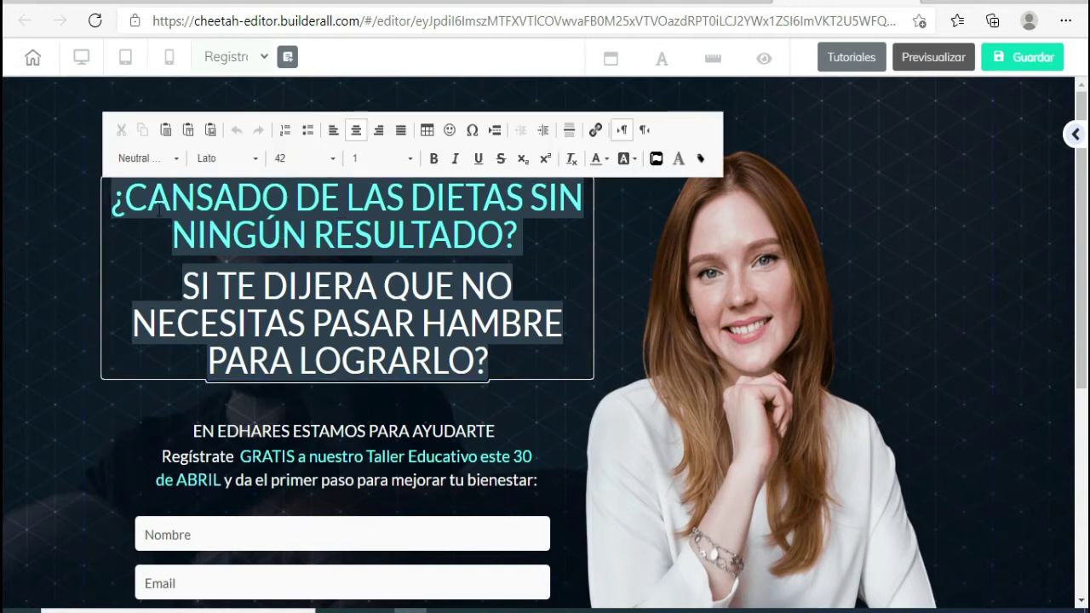
drag(196, 200, 523, 240)
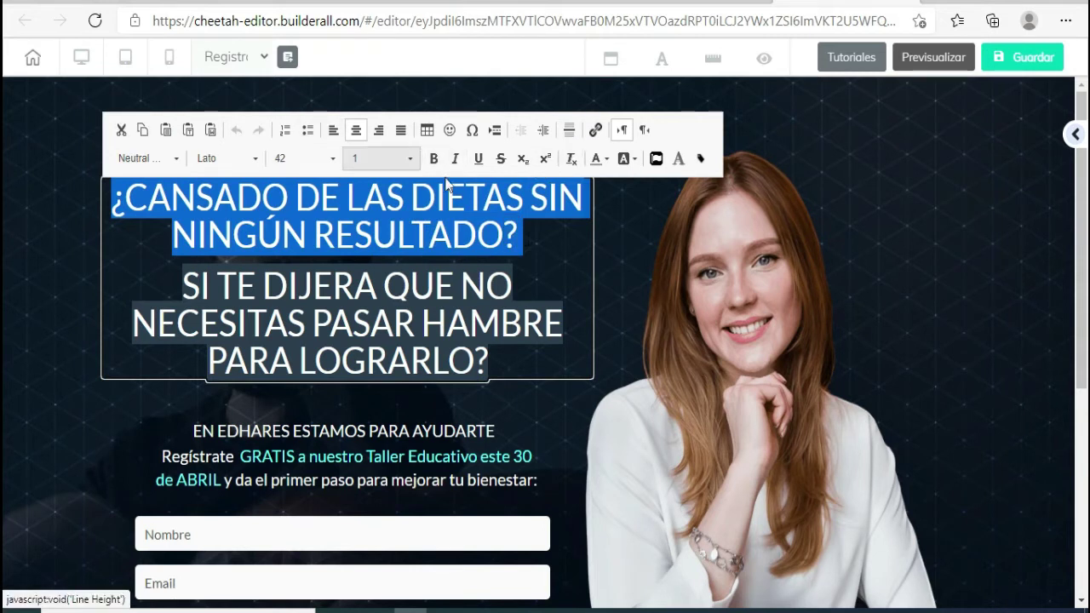
click(607, 161)
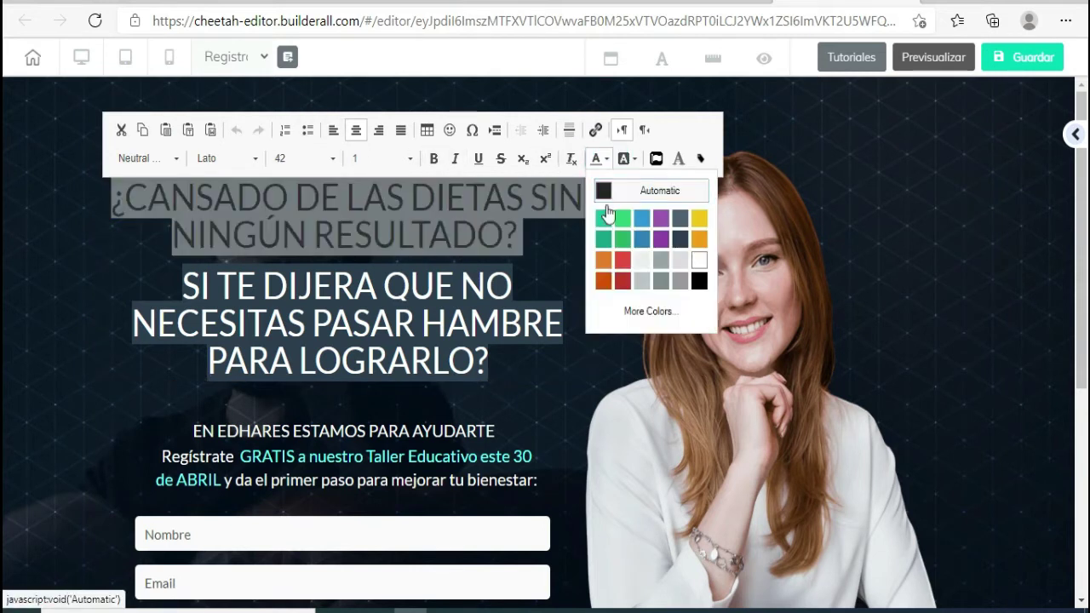
click(621, 258)
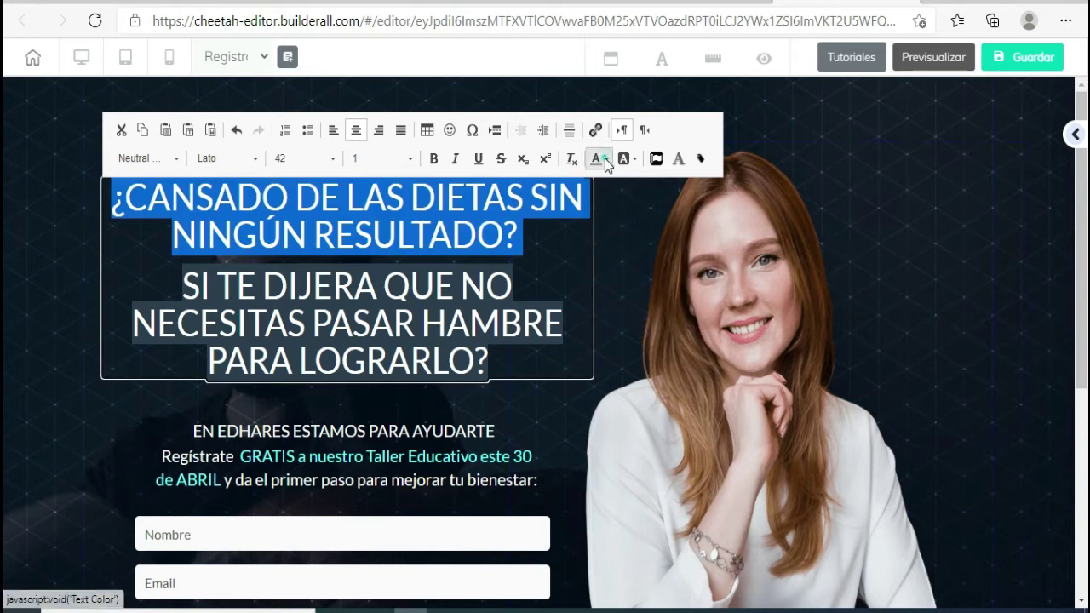
click(606, 159)
click(628, 240)
click(336, 286)
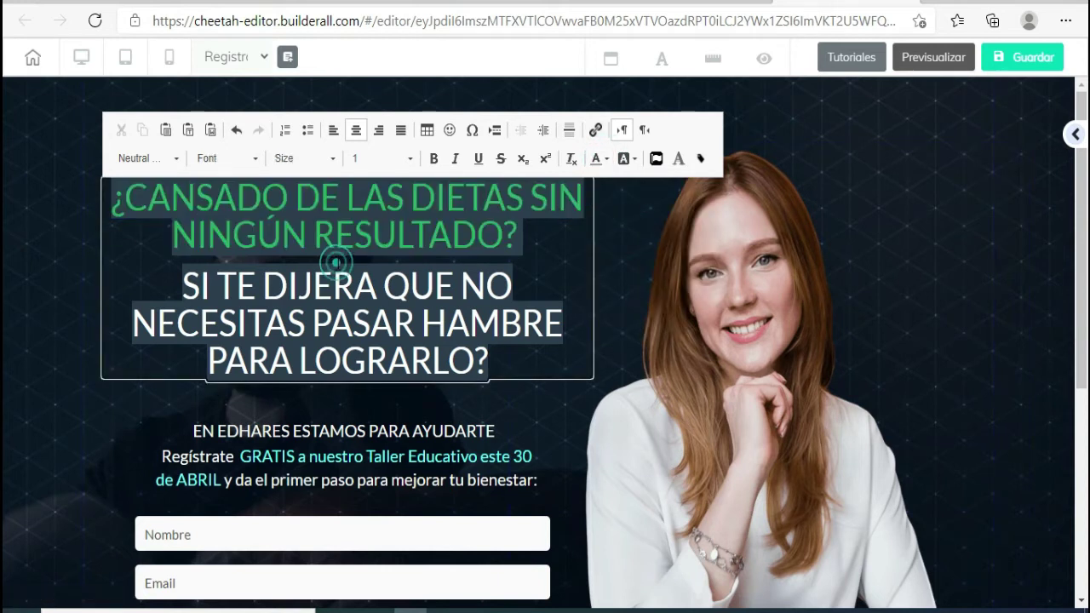
click(255, 290)
- Remove the first line's background, then give it a green background instead
drag(523, 234, 100, 201)
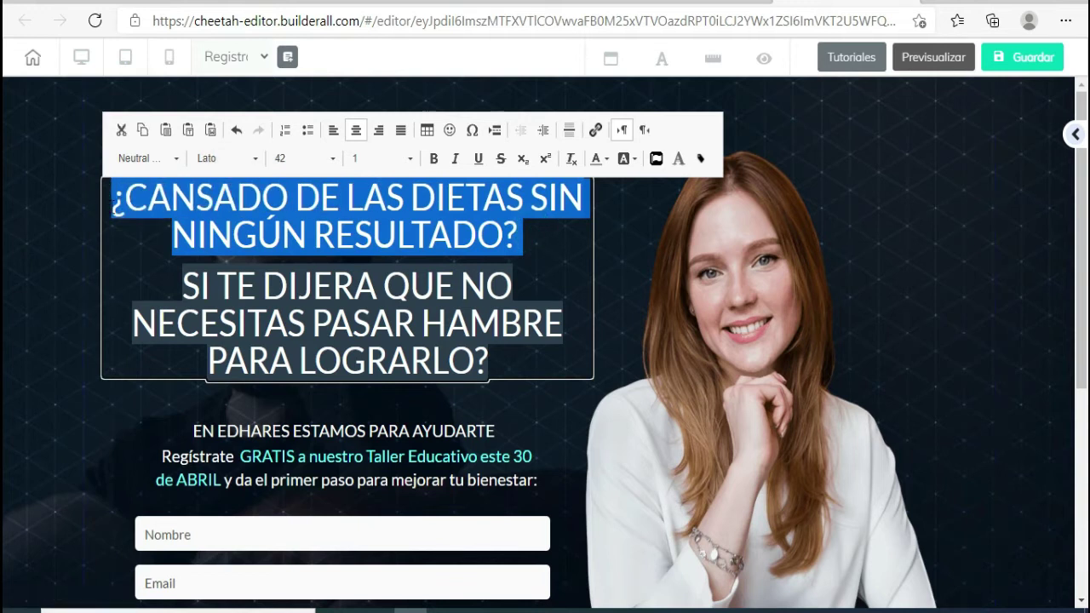
click(636, 161)
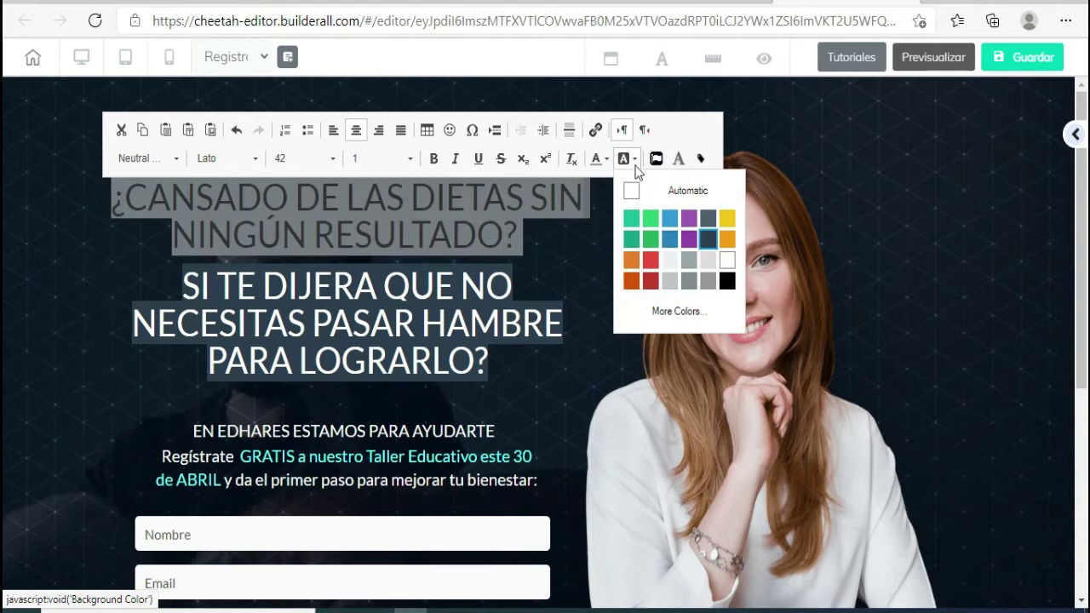
click(633, 189)
click(350, 312)
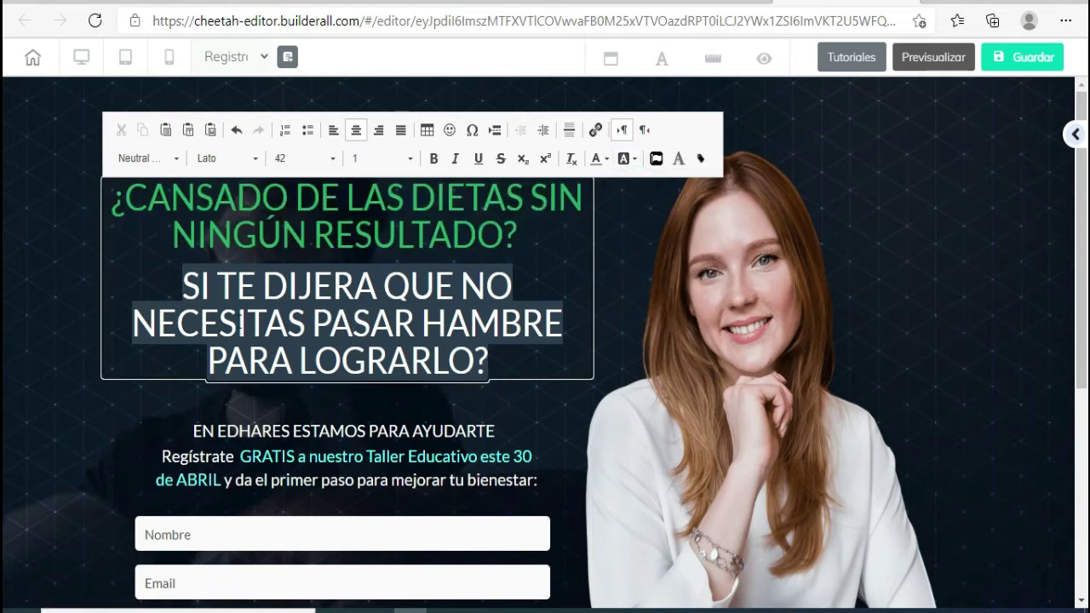
click(181, 287)
drag(109, 196, 522, 235)
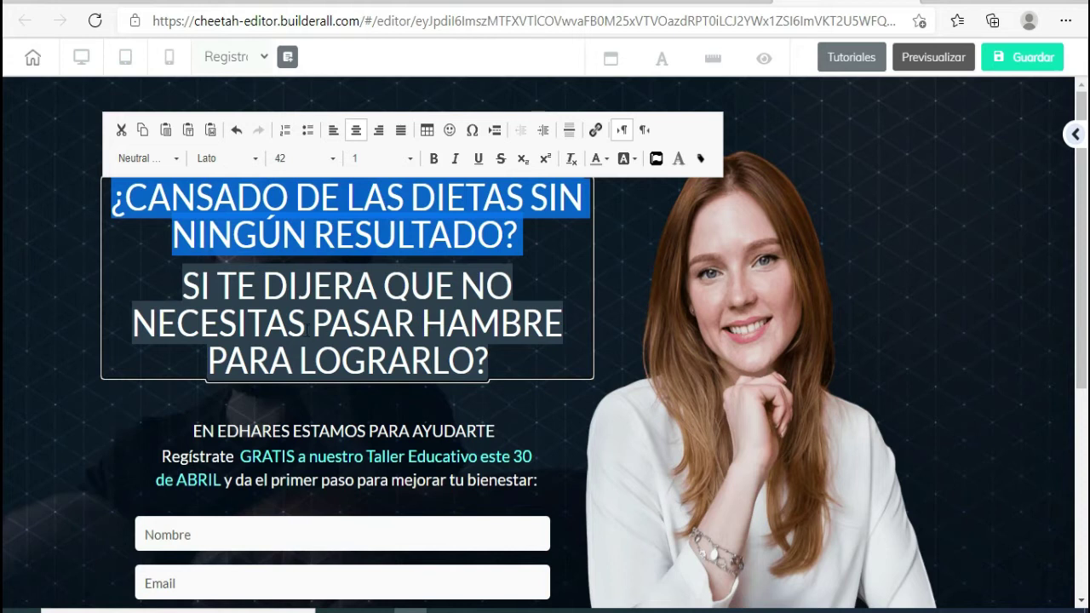
click(291, 320)
drag(201, 288, 236, 322)
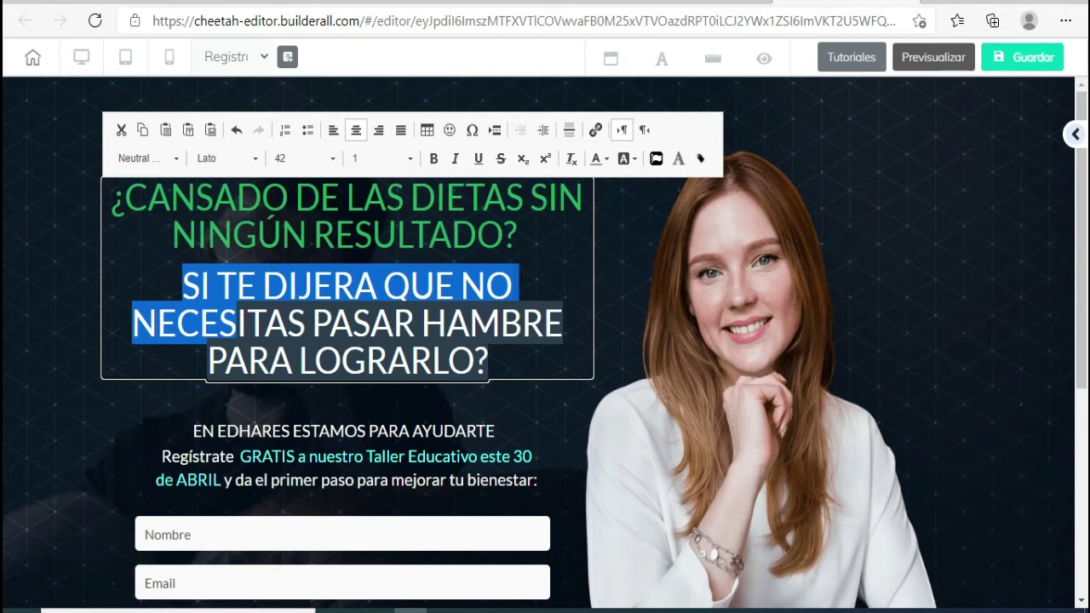
click(108, 197)
drag(108, 197, 522, 234)
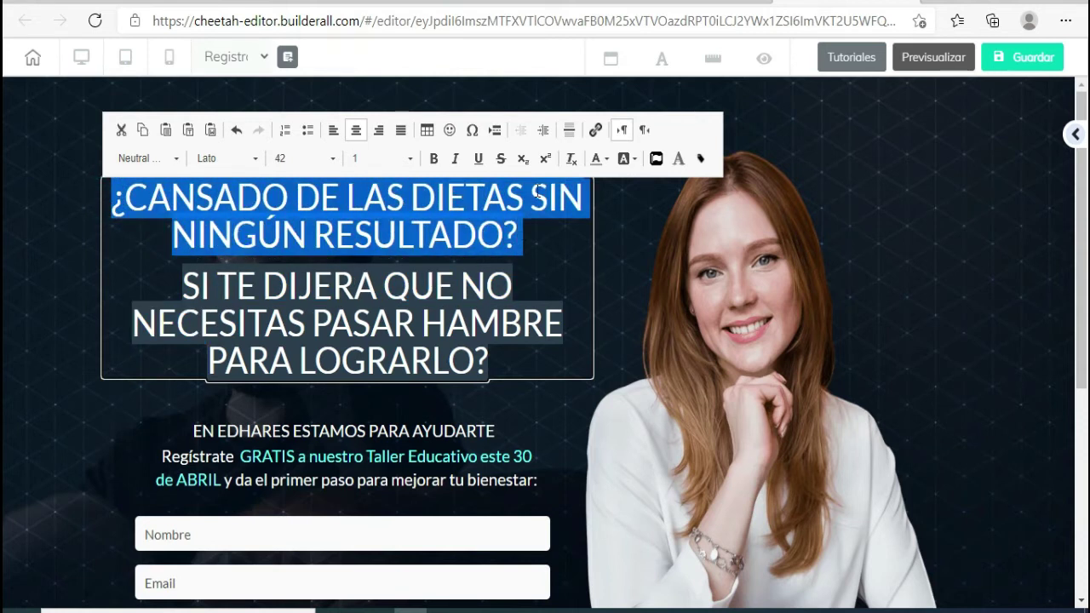
click(631, 157)
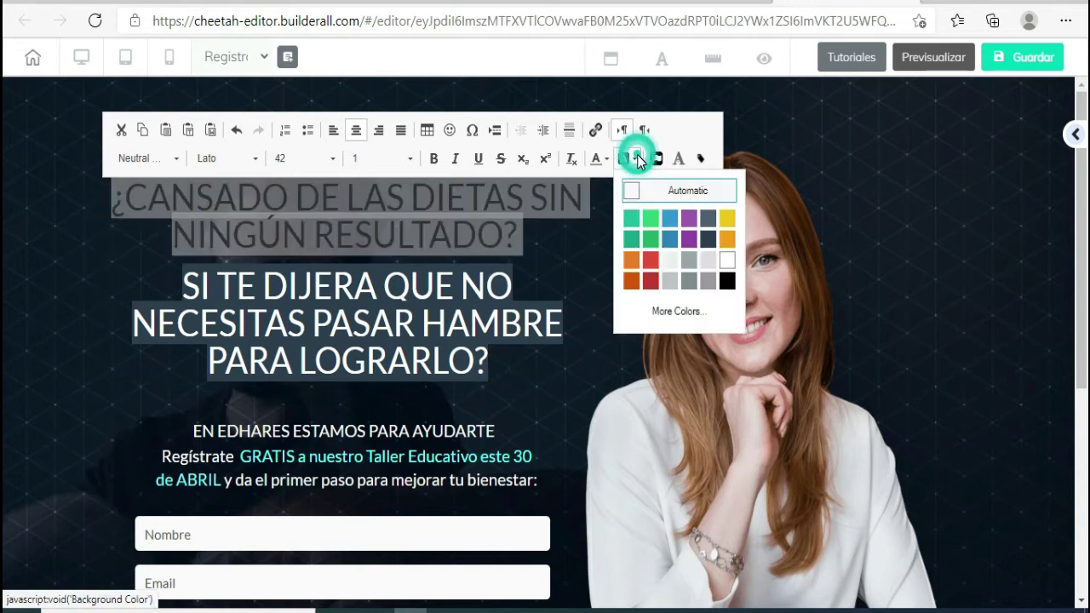
click(654, 242)
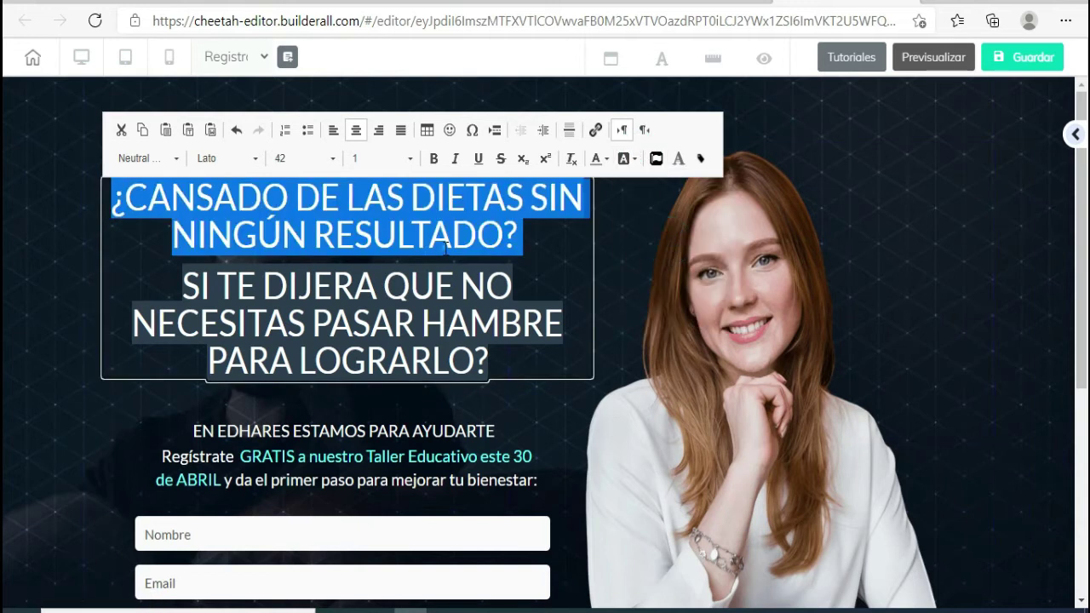
- Replace the green first line with 'ACA PON EL DOLOR O NECESADAD DE TU NICHO'
drag(521, 238, 118, 201)
key(BackSpace)
text(ACA PO)
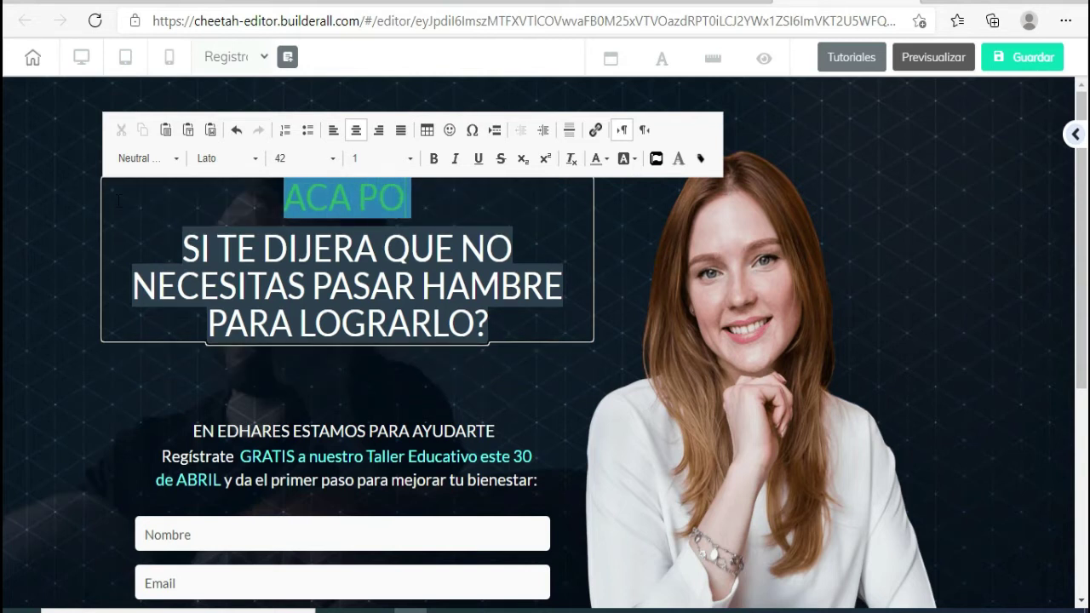
text(N EL DO)
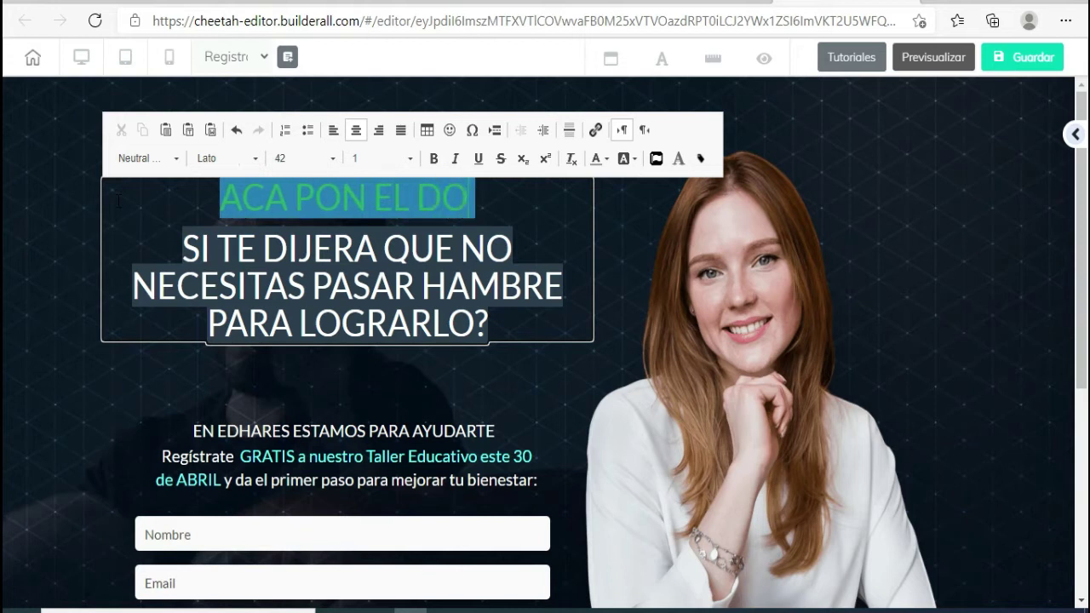
text(LOR O NECESAI)
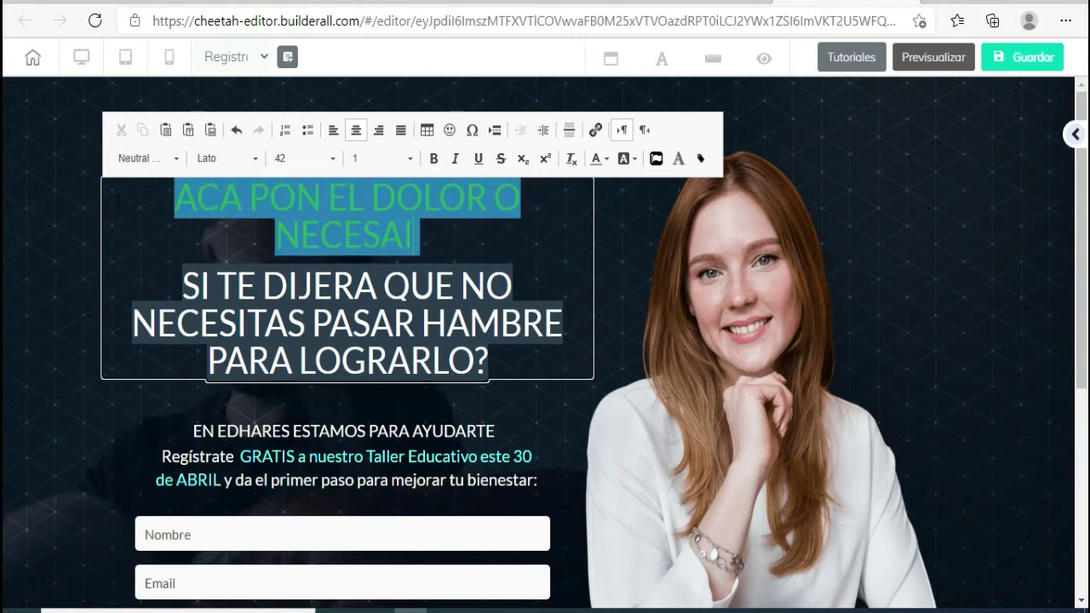
key(BackSpace)
text(DAD DE)
key(BackSpace)
text(DE TU NICHO)
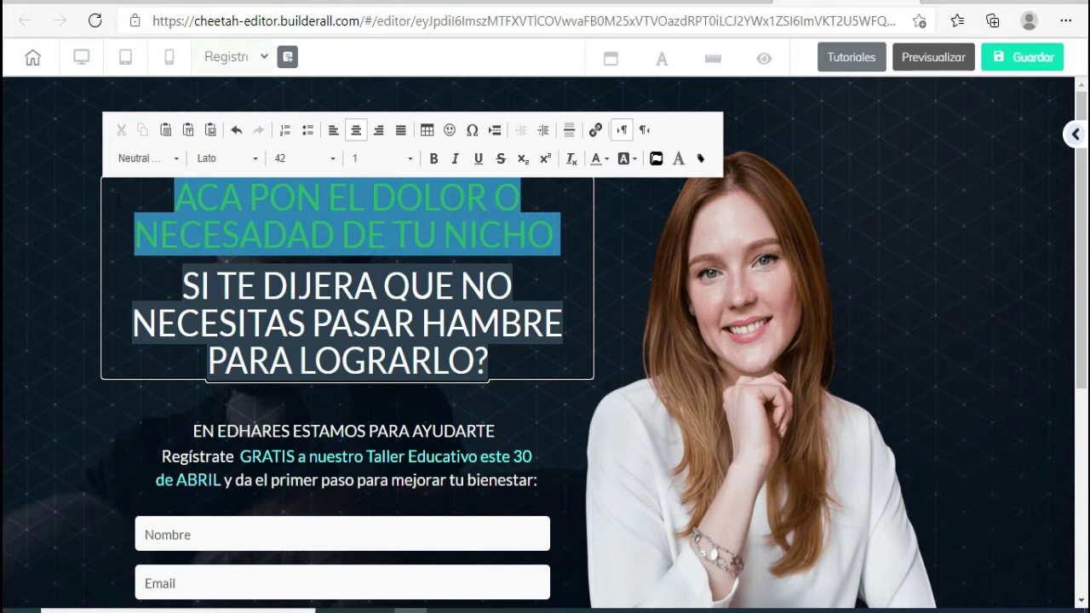
- Select the entire second headline text for replacement
click(183, 289)
drag(182, 289, 552, 378)
drag(181, 290, 484, 365)
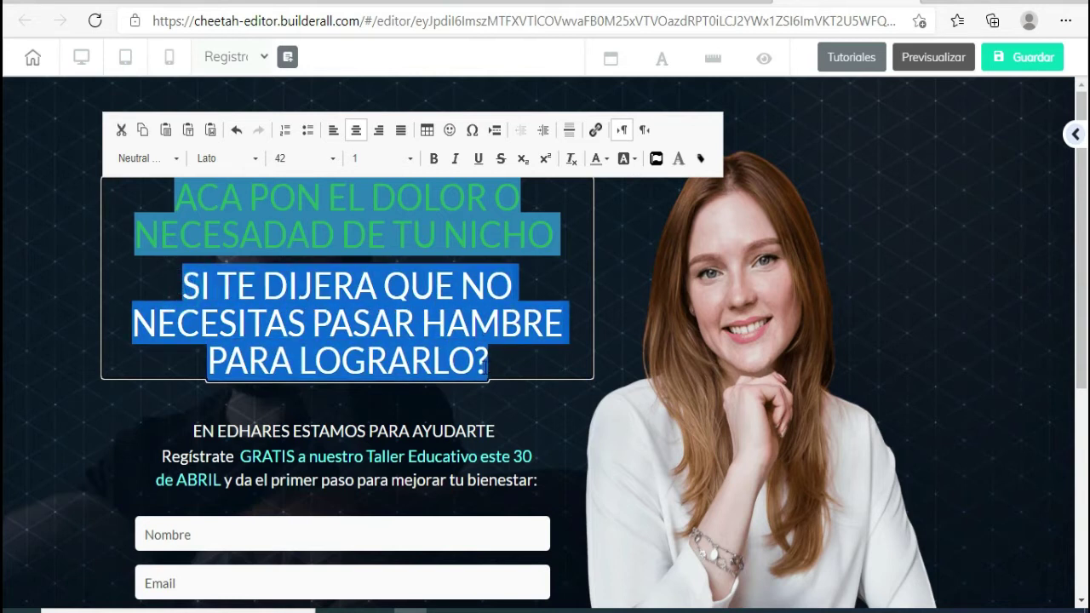
- Type 'TEXTO EN EL CUAL EMPATIZAS CON ESE DOLOR' as the second line, fixing typos, and close the editor
text(TEXTO)
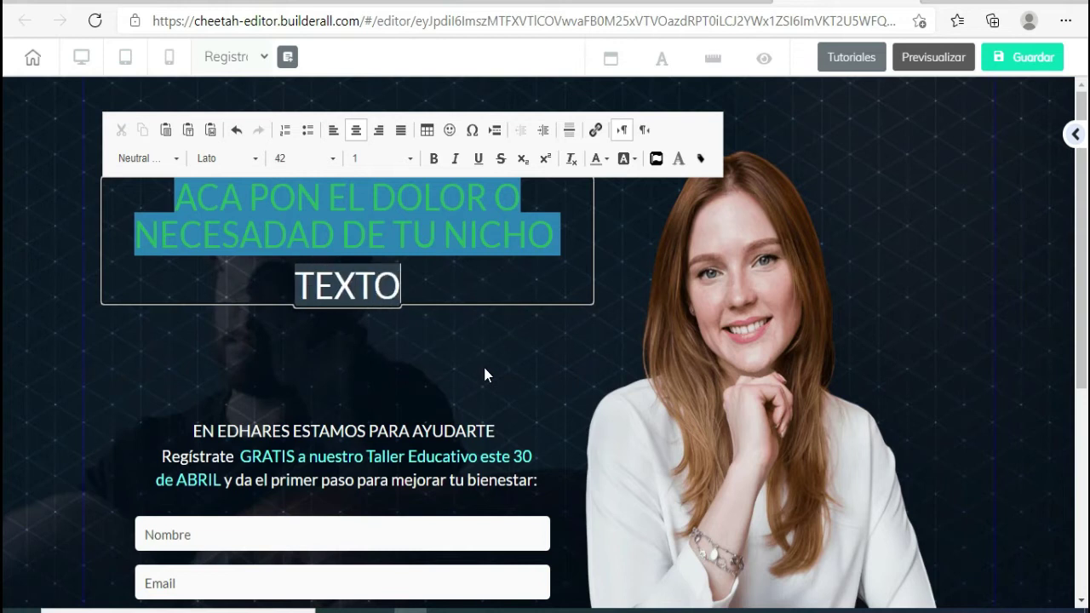
text( EN ELÑ)
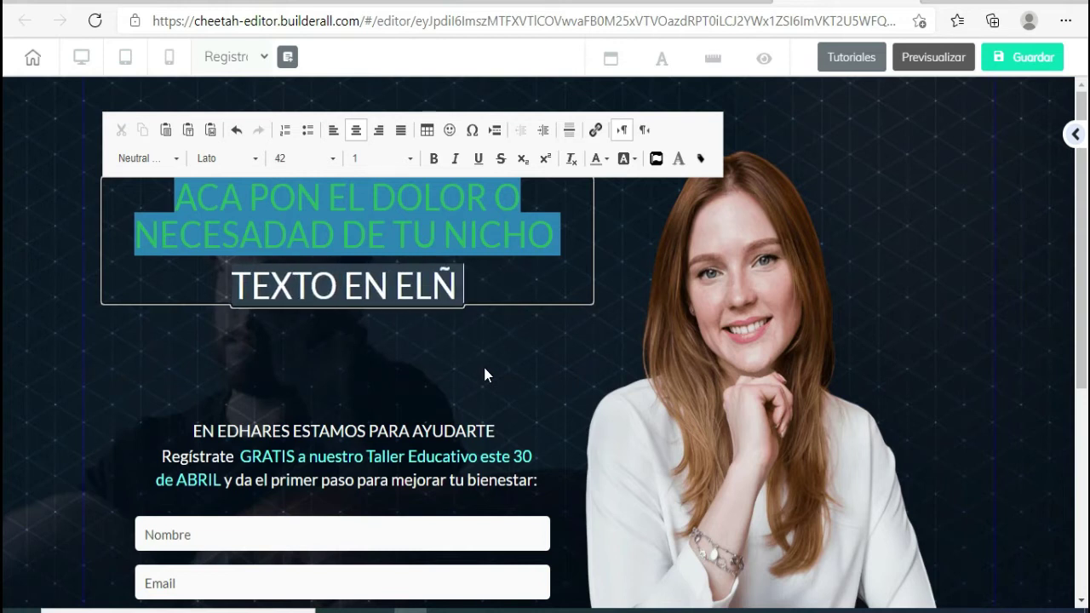
key(BackSpace)
key(F12)
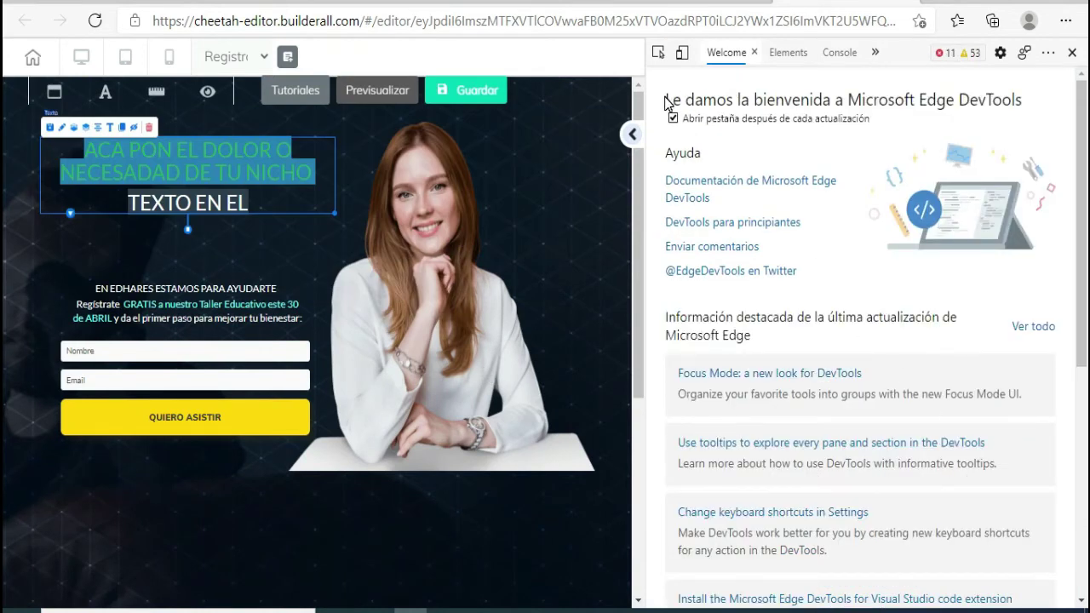
key(F12)
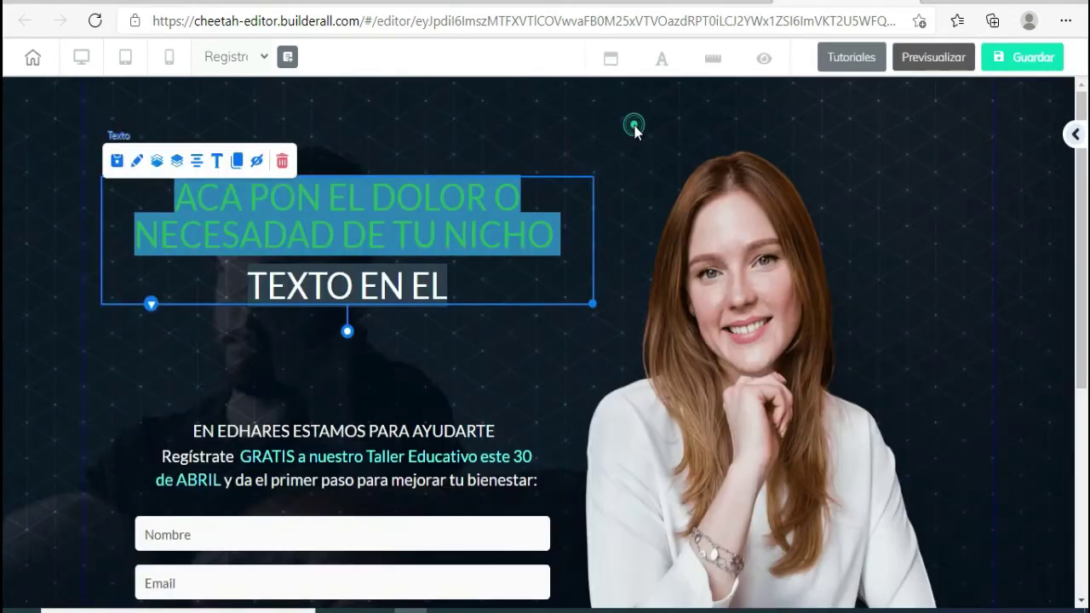
click(452, 280)
click(428, 281)
click(452, 282)
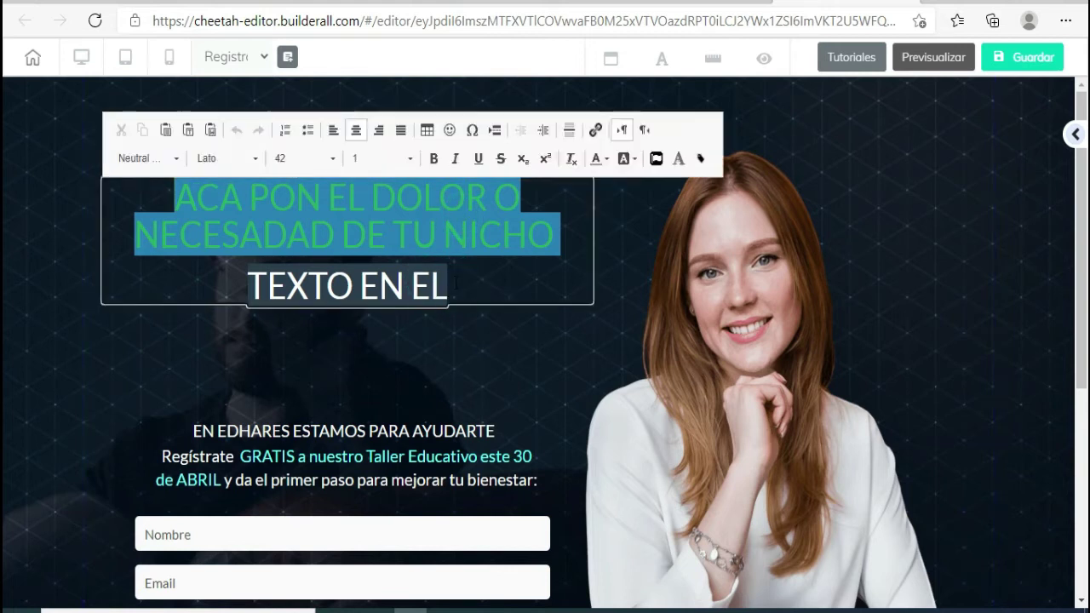
text(CUAL)
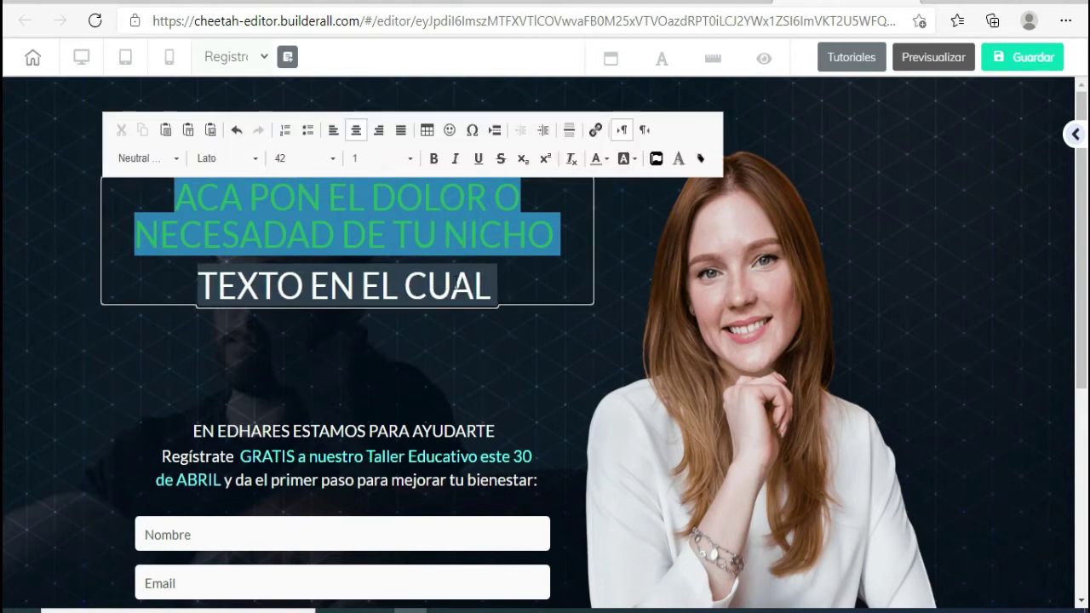
text( EMPAZ)
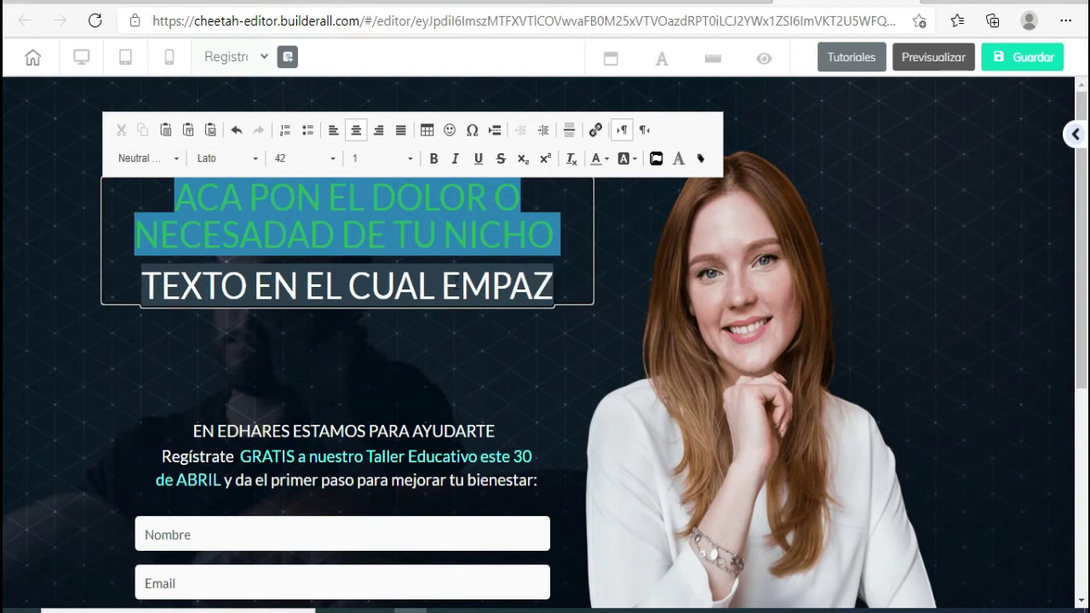
key(BackSpace)
text(TIZAS CON ES)
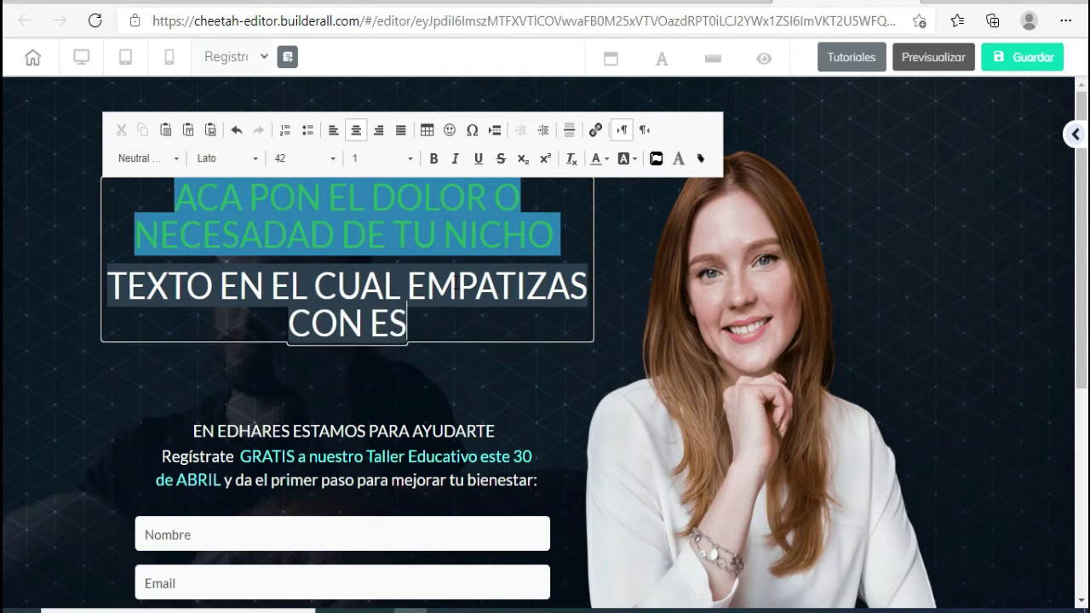
text(E DOLOR)
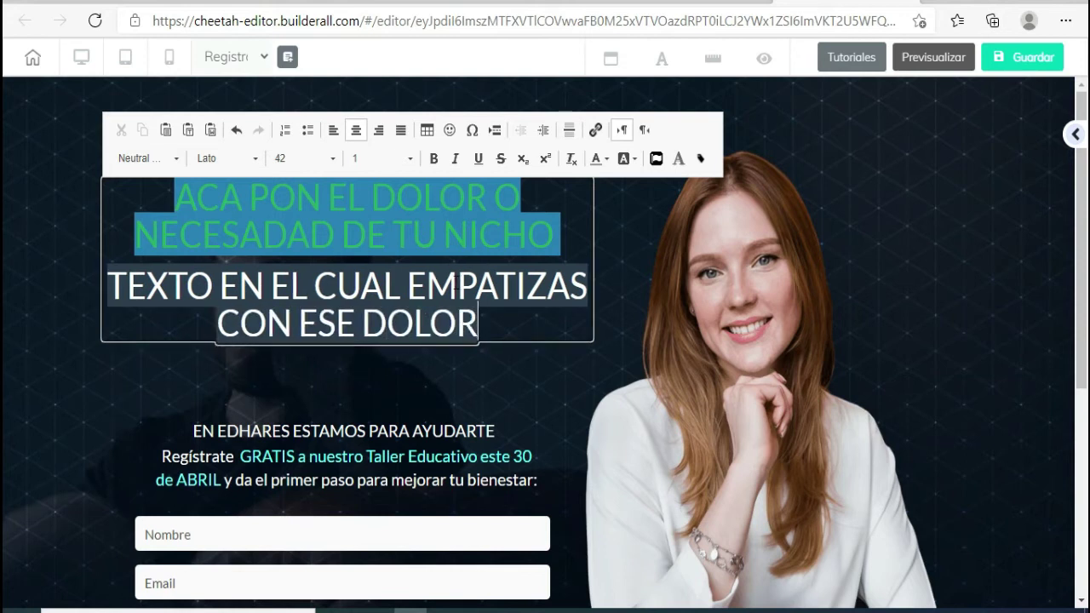
click(429, 363)
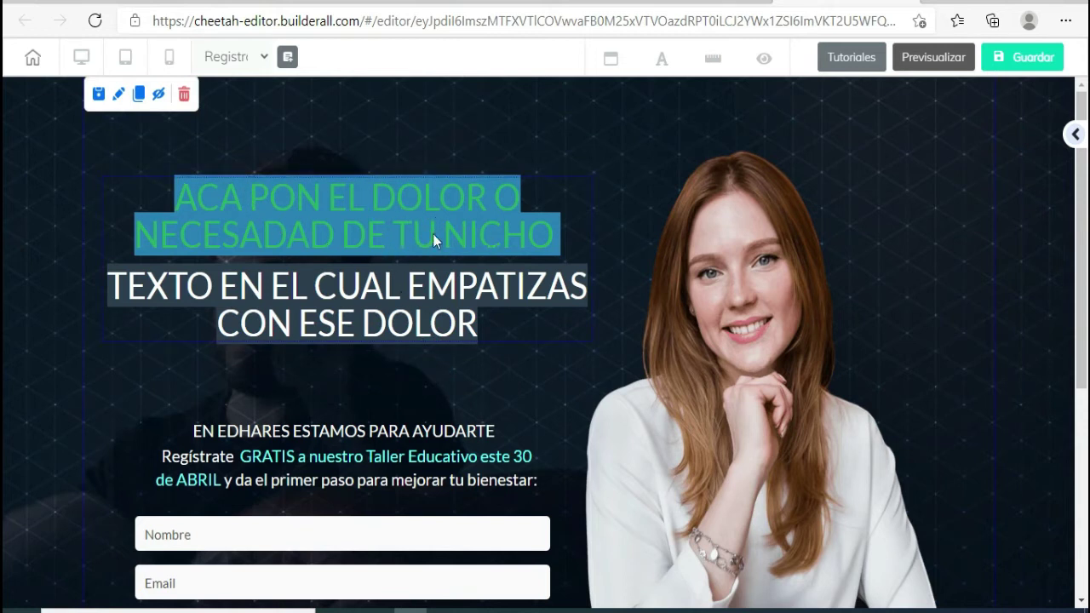
- Delete the EN EDHARES ESTAMOS PARA AYUDARTE line and add '....' after 'solución'
click(319, 289)
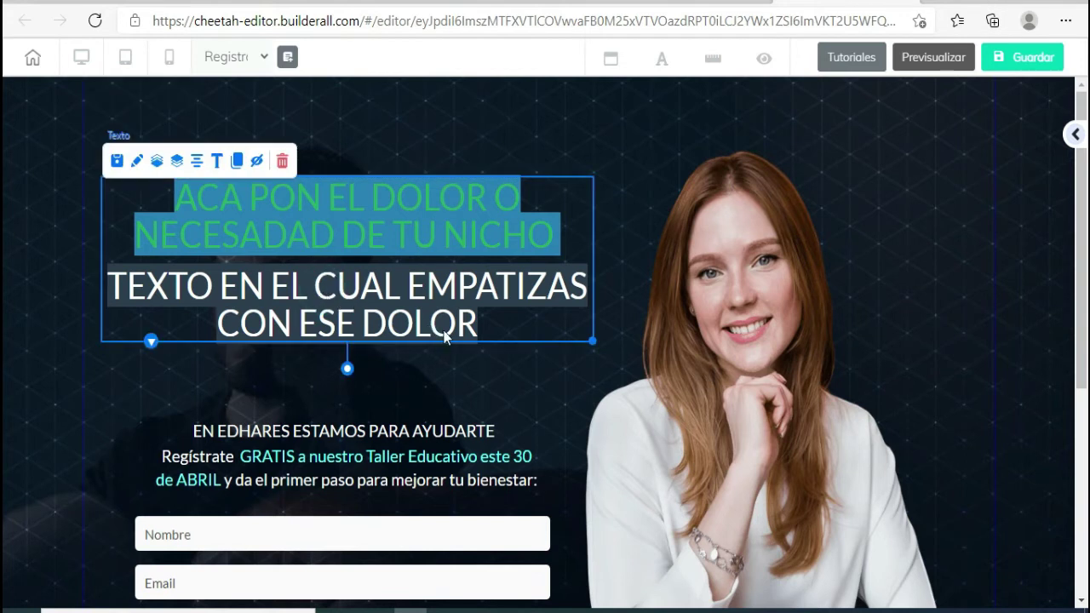
click(305, 433)
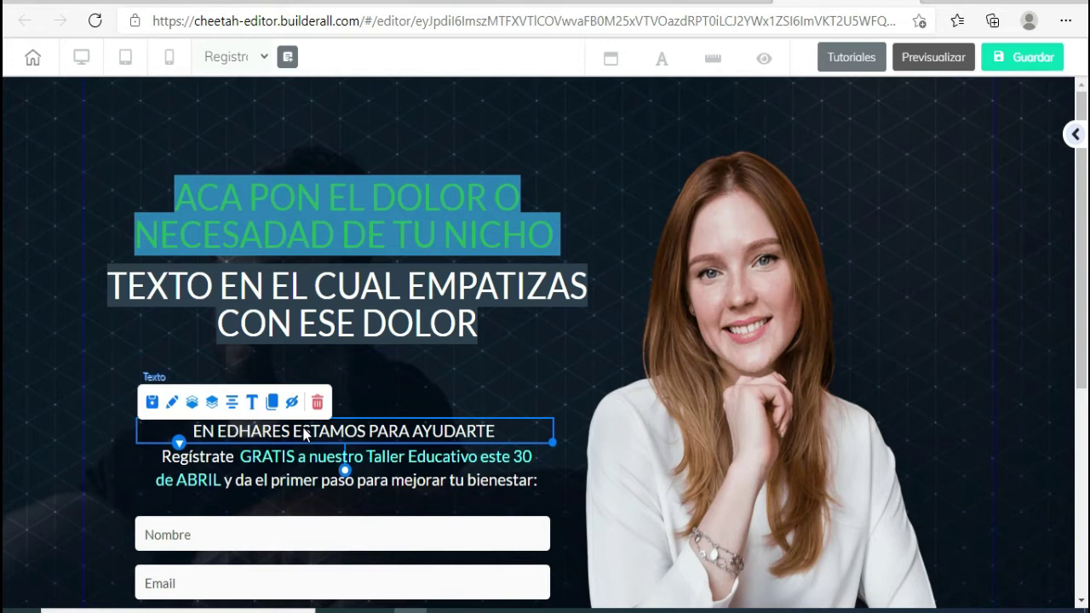
scroll(304, 433, down, 2)
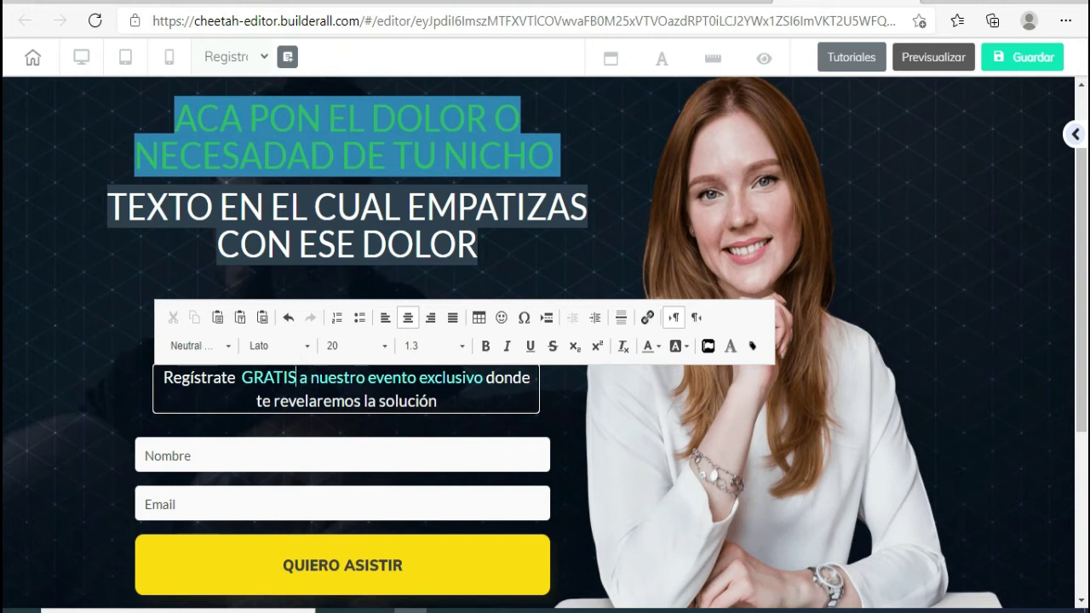
click(469, 404)
text(....)
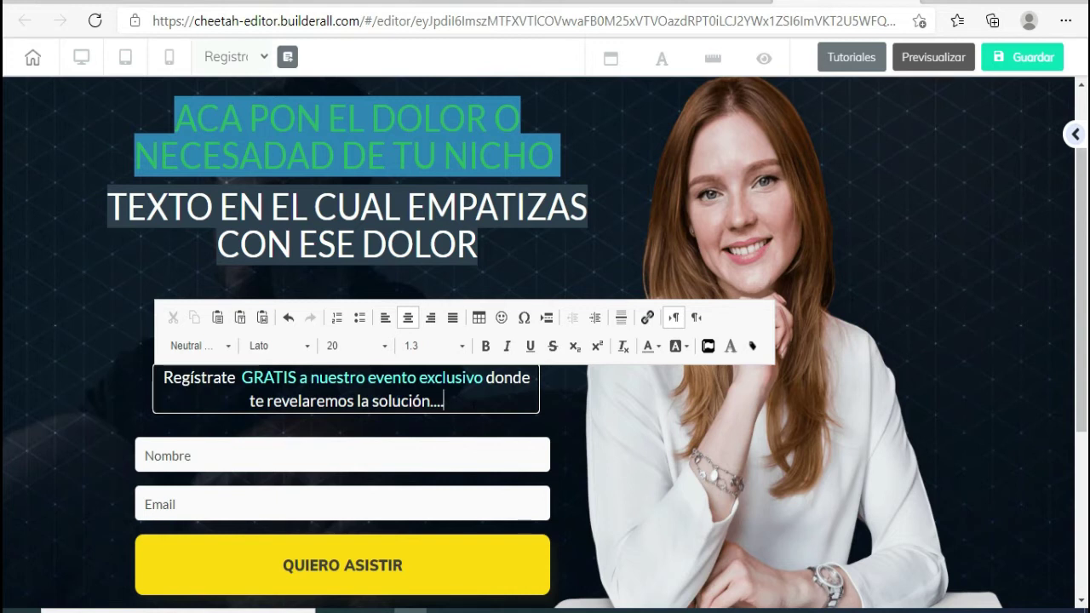
- Replace 'evento exclusivo' with 'comunidad exclusiva' in the registration text
click(147, 401)
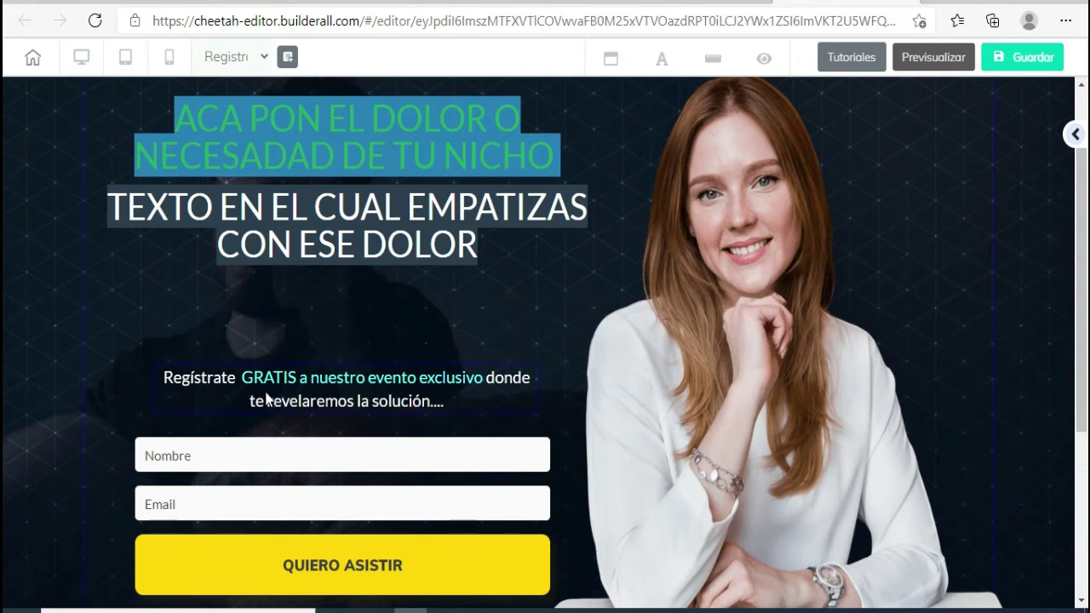
click(310, 384)
click(311, 386)
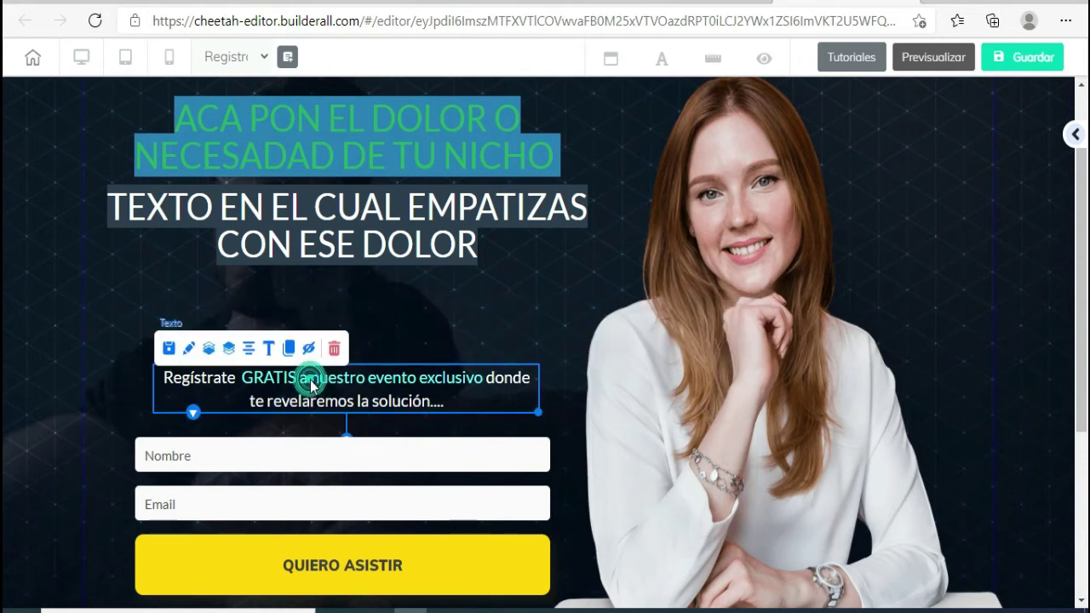
click(326, 376)
click(338, 379)
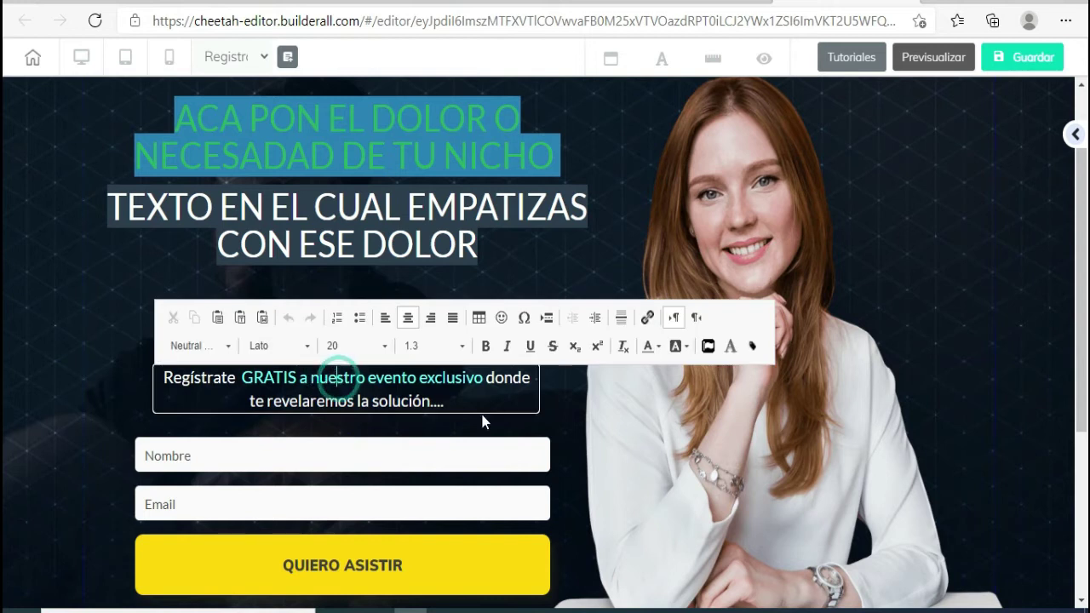
click(369, 382)
drag(370, 382, 483, 377)
text(comunida)
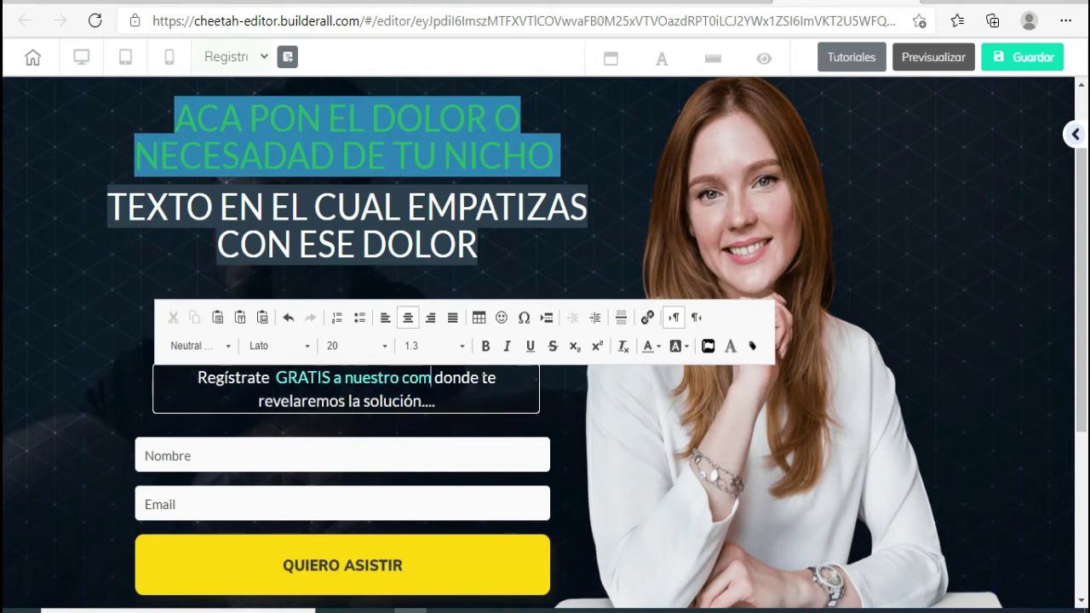
text(d exc)
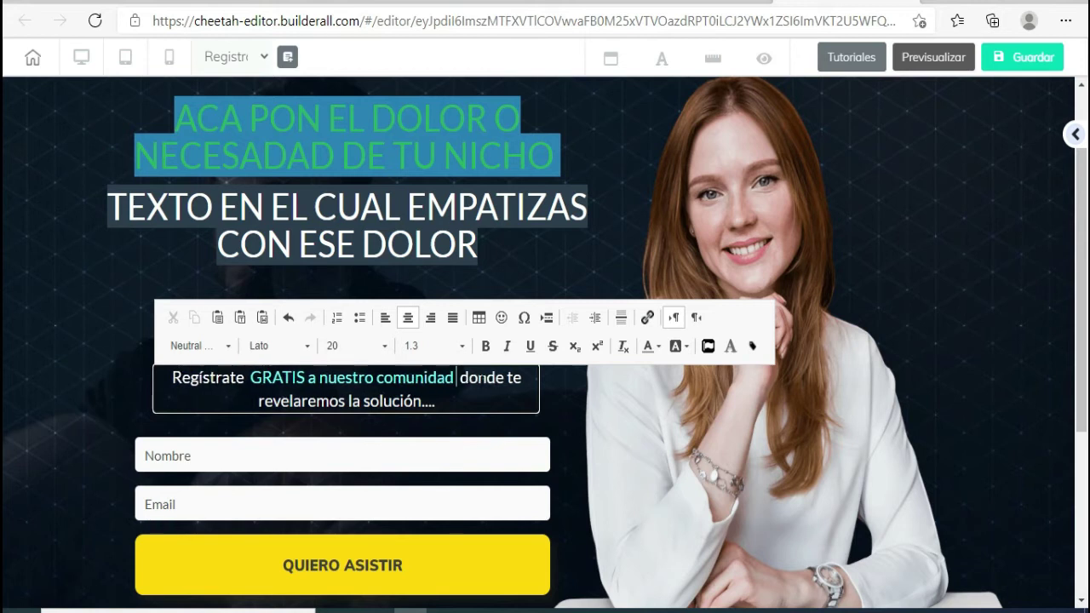
text(lusiva)
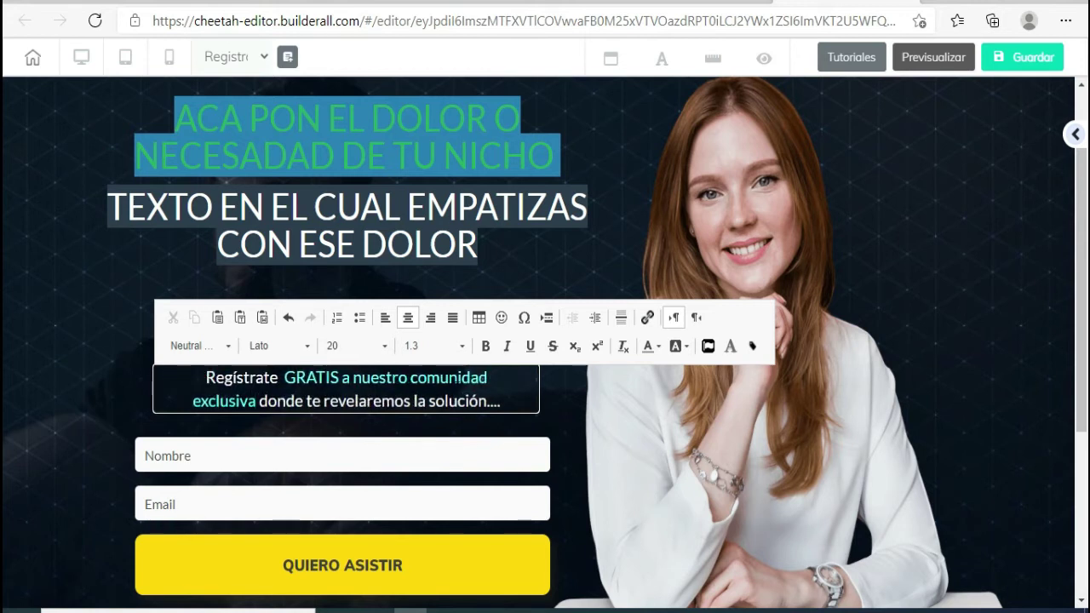
click(348, 379)
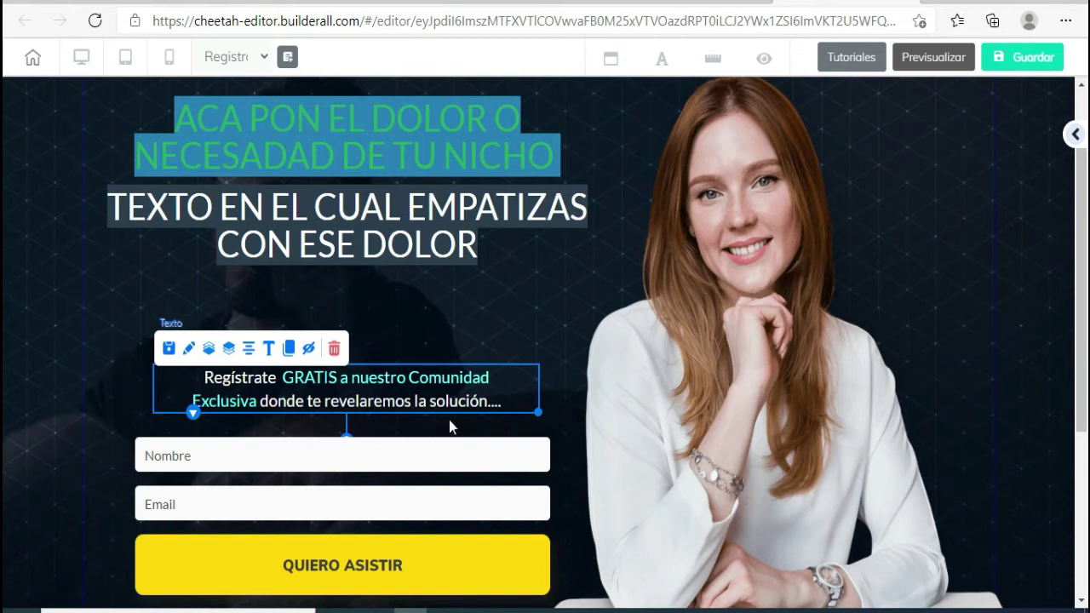
- Nudge the registration text block slightly upward above the signup form
double_click(490, 404)
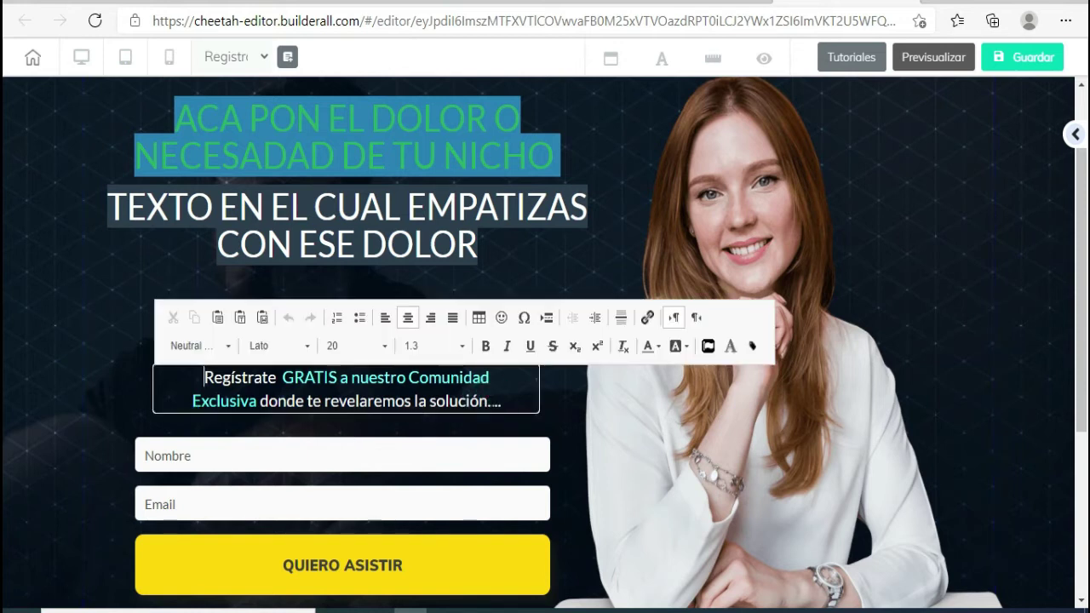
text(A)
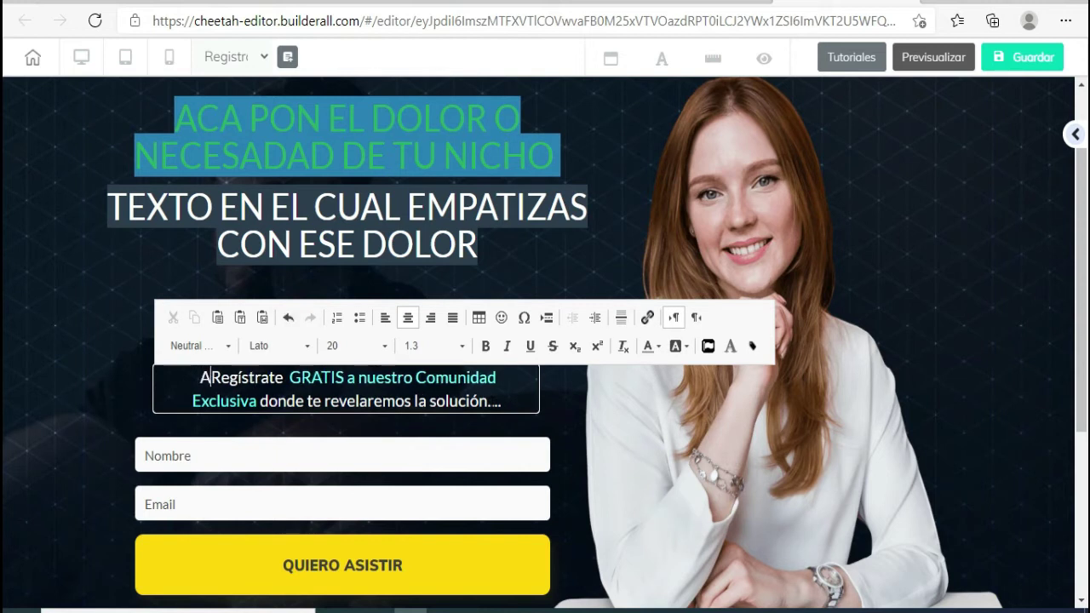
key(BackSpace)
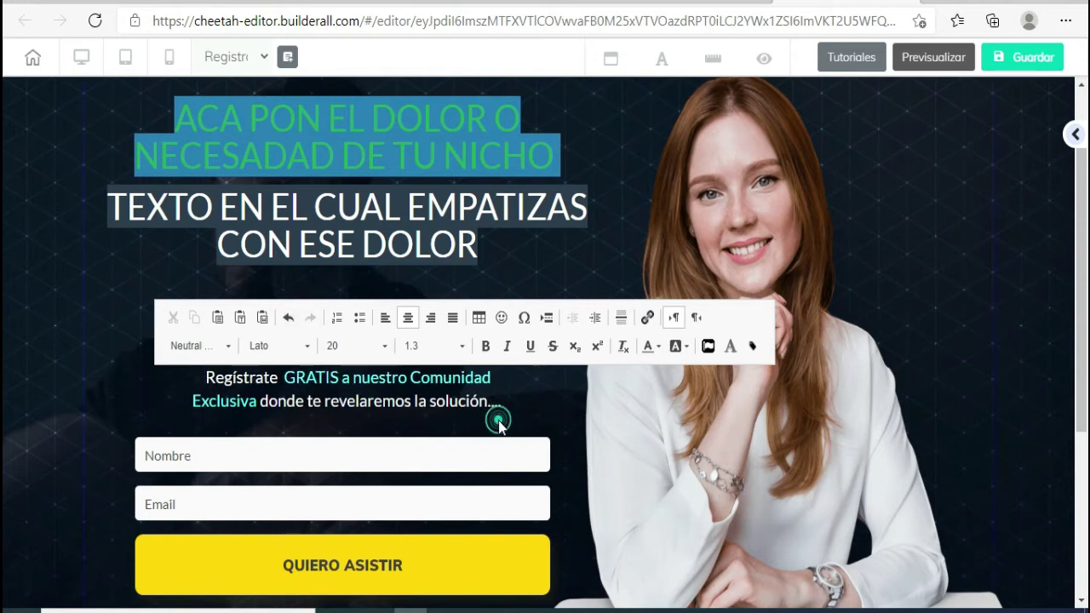
click(498, 420)
scroll(498, 420, down, 1)
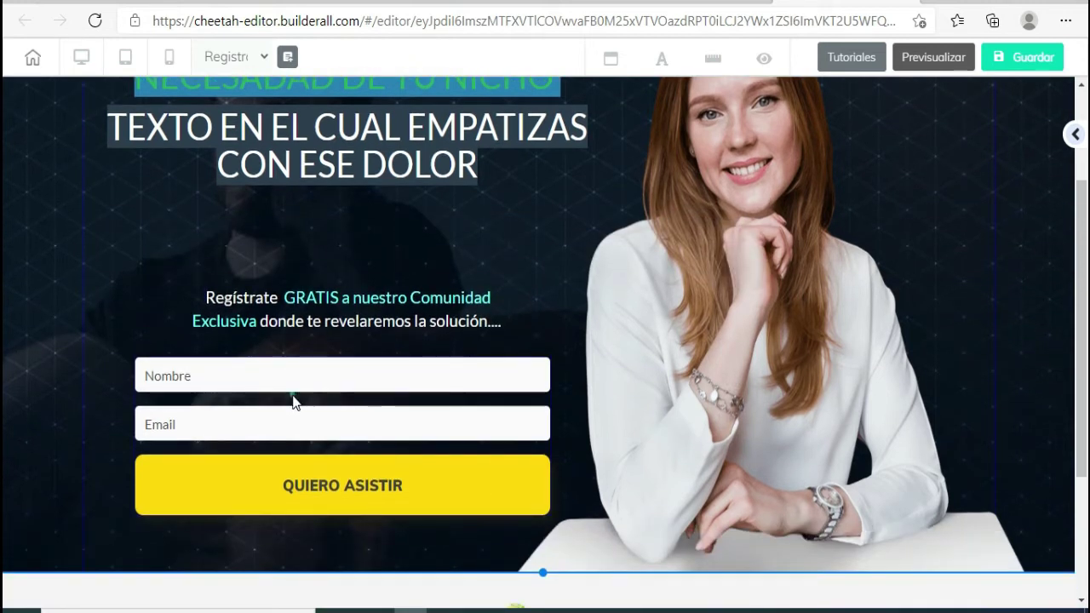
click(292, 401)
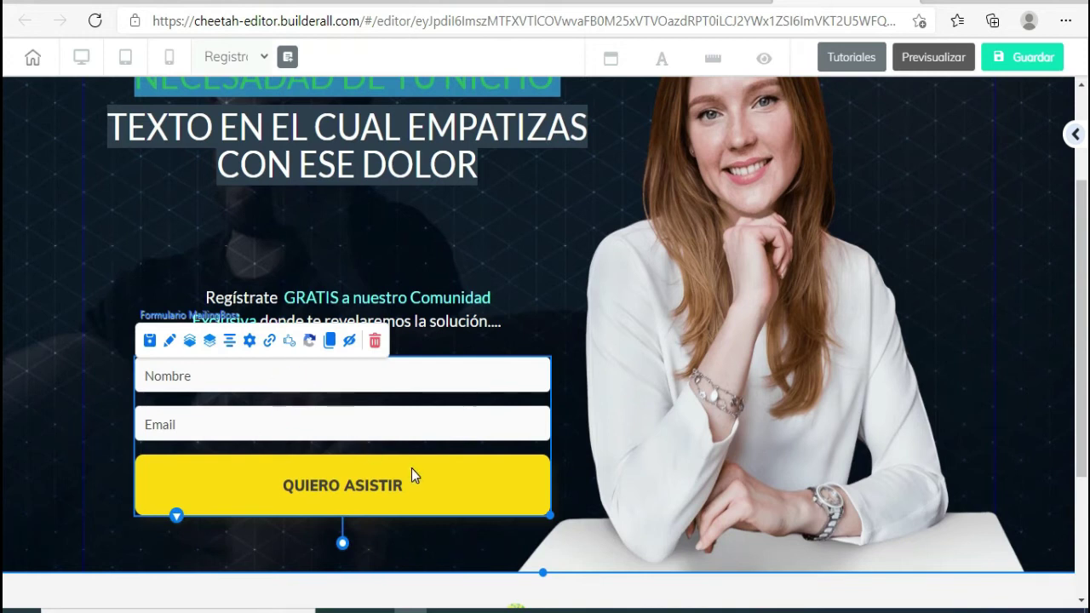
drag(395, 305, 393, 301)
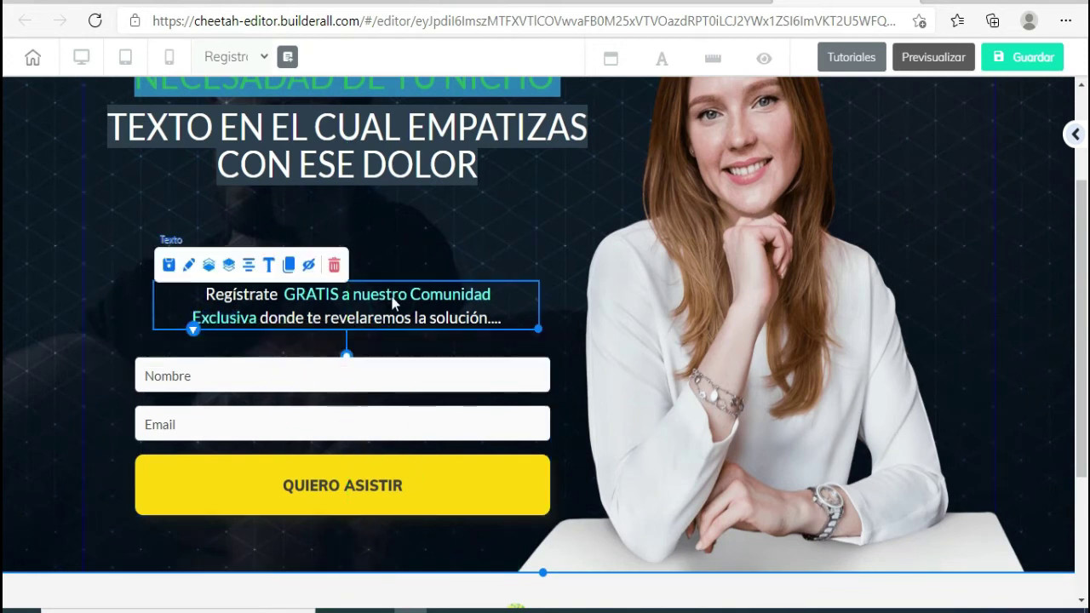
click(314, 418)
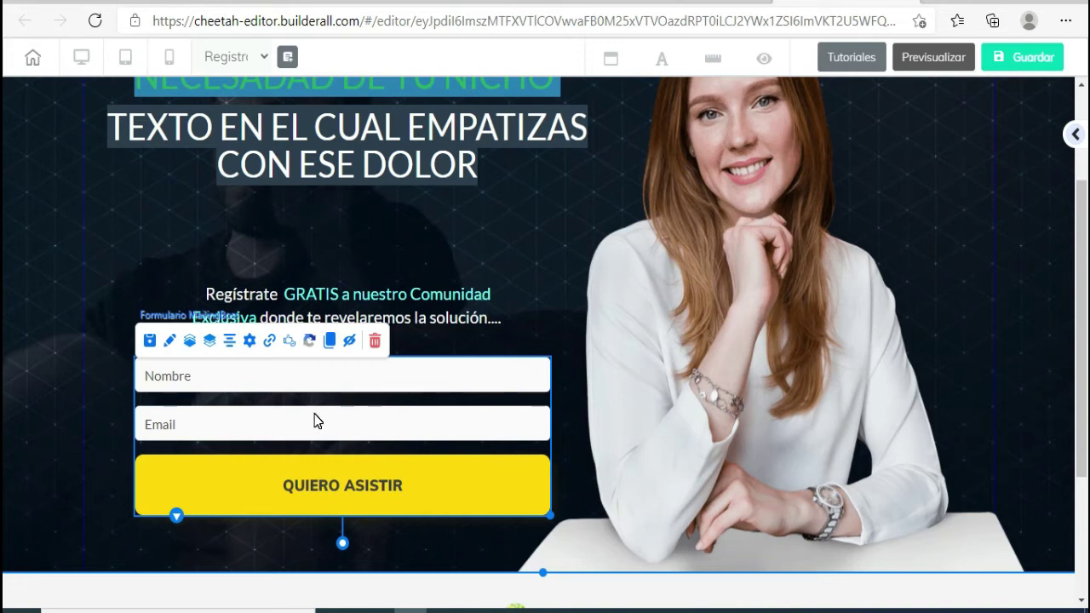
scroll(314, 420, up, 2)
scroll(314, 420, down, 2)
scroll(315, 420, up, 2)
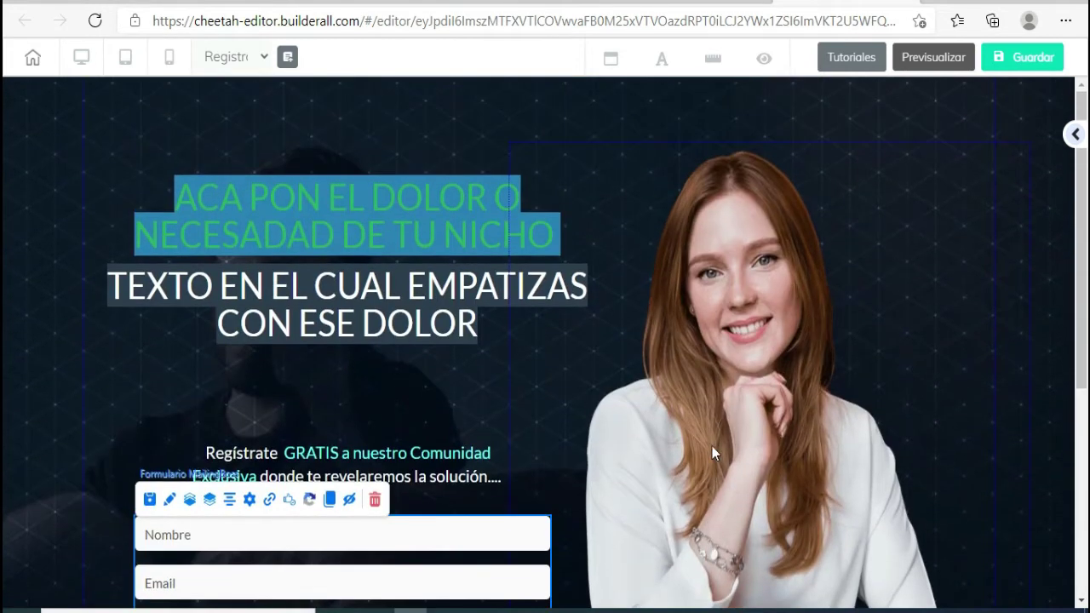
scroll(316, 500, down, 3)
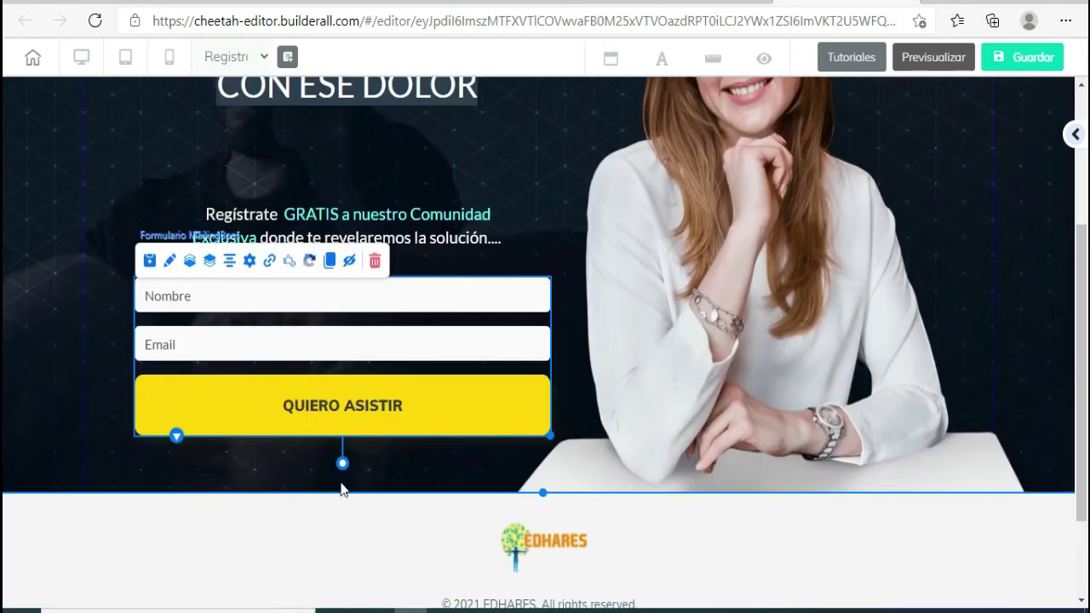
scroll(434, 426, up, 3)
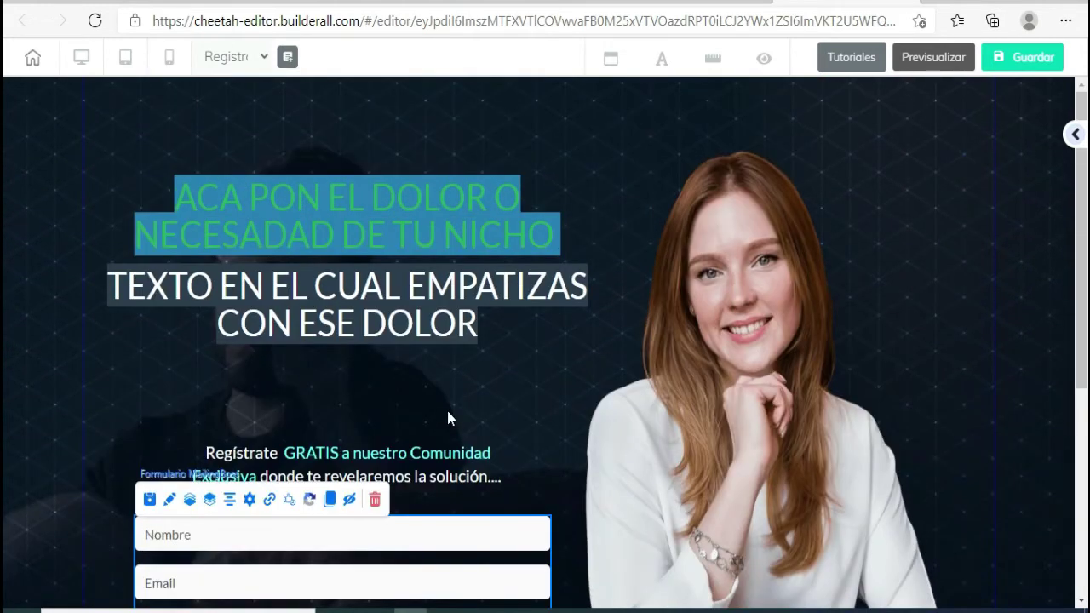
click(763, 330)
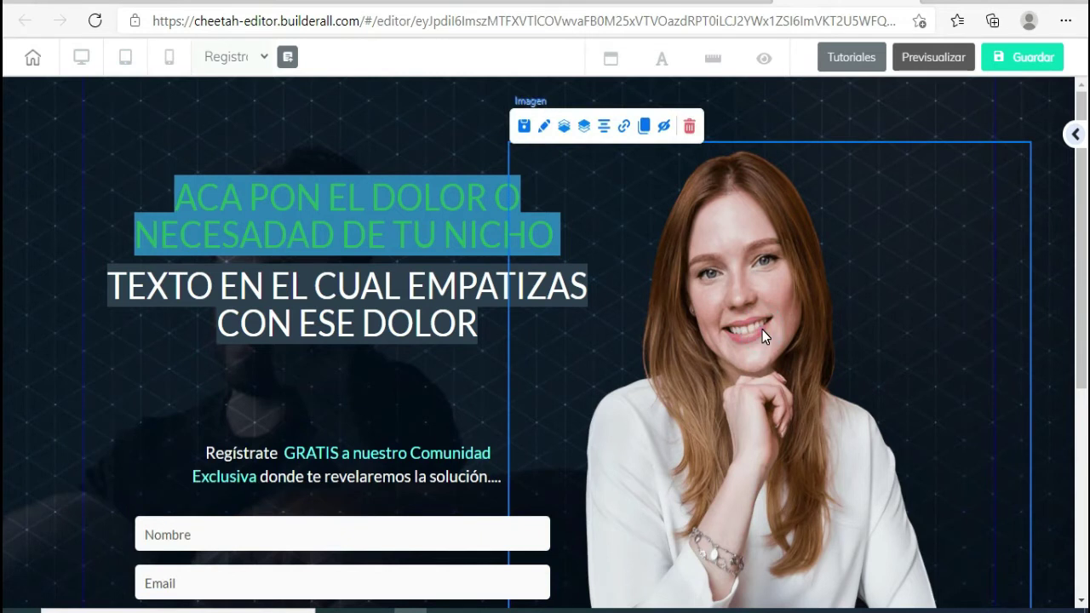
- Open the woman photo's settings and use Cambiar Imagen to bring up the uploaded-files library
double_click(755, 313)
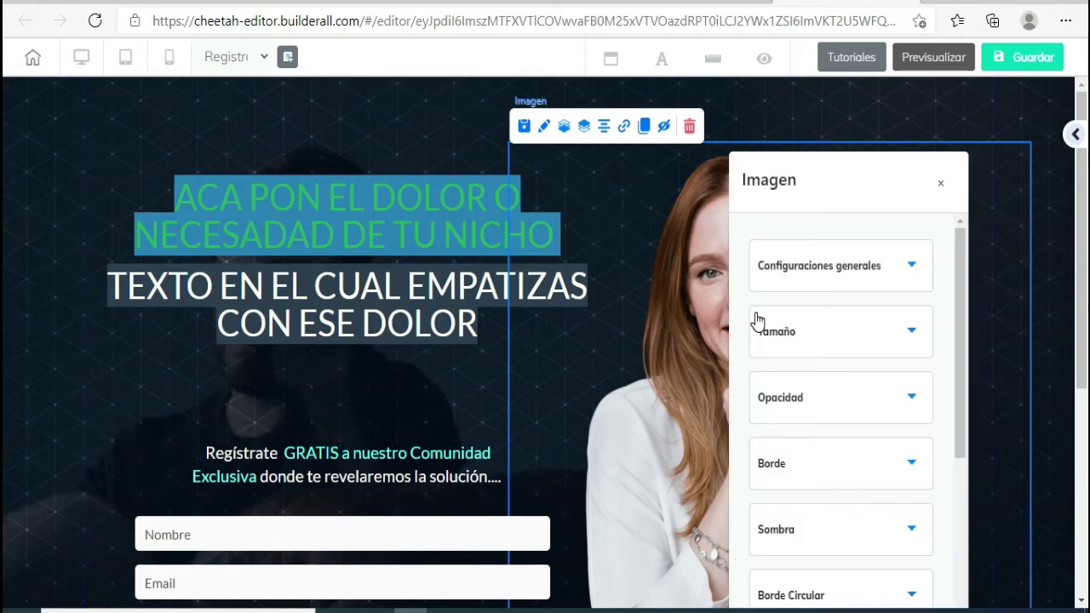
drag(896, 204, 903, 96)
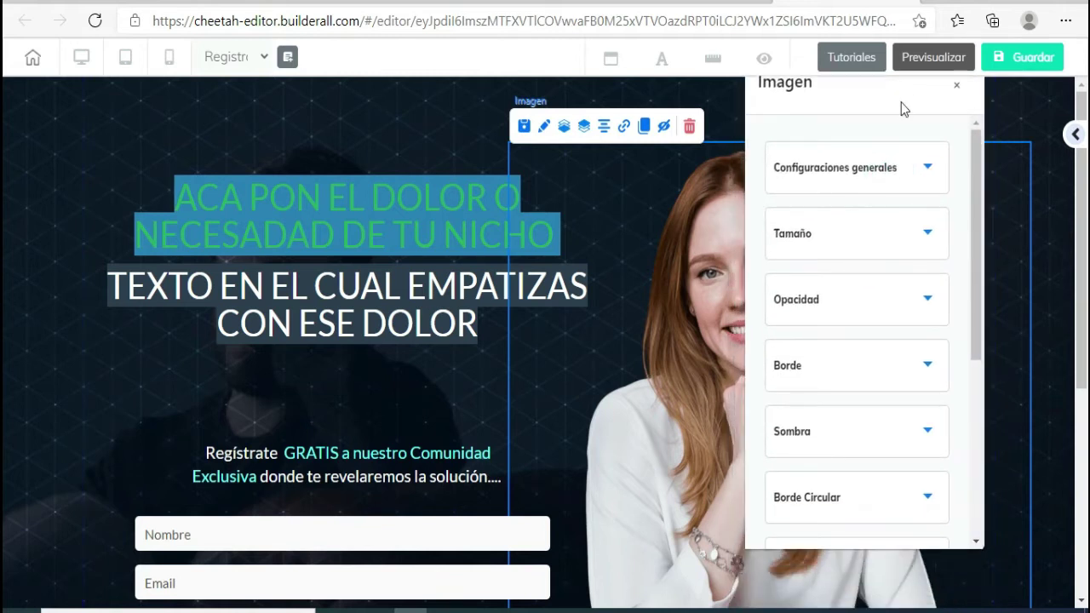
click(928, 174)
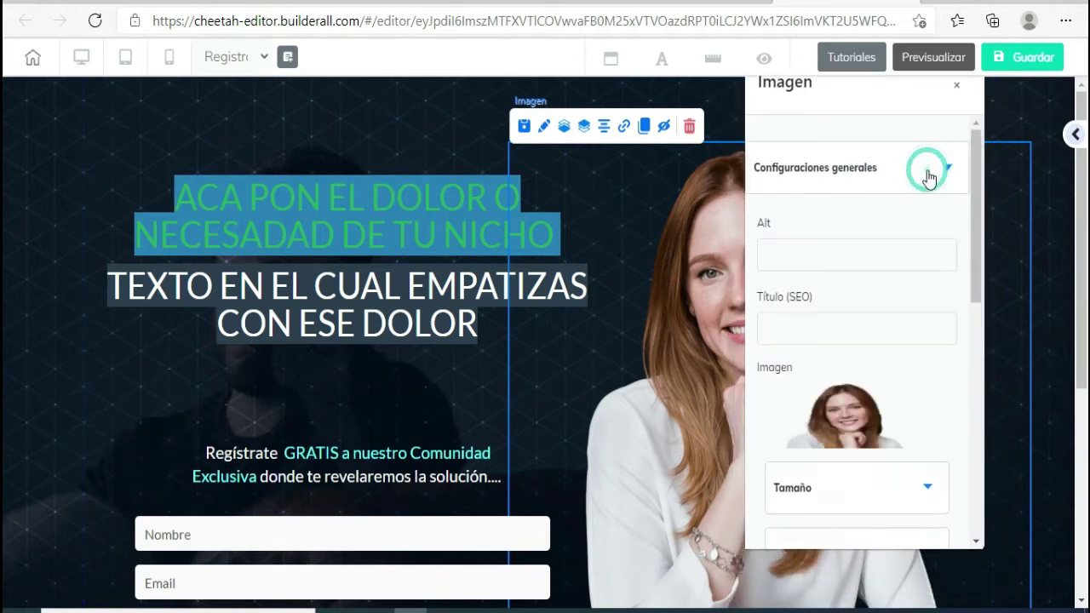
scroll(883, 371, down, 1)
scroll(881, 364, down, 1)
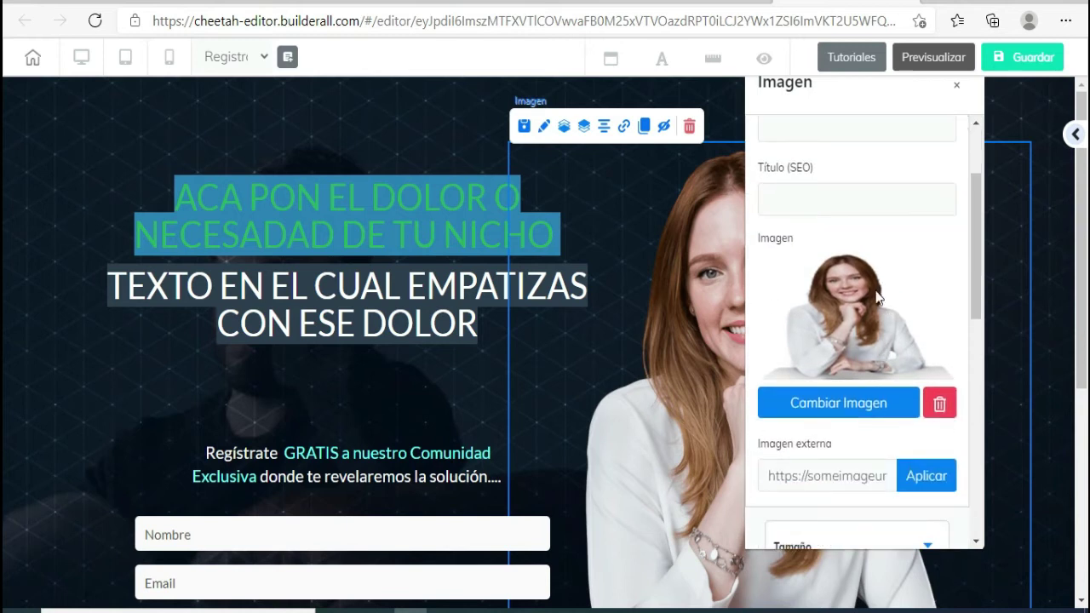
click(822, 413)
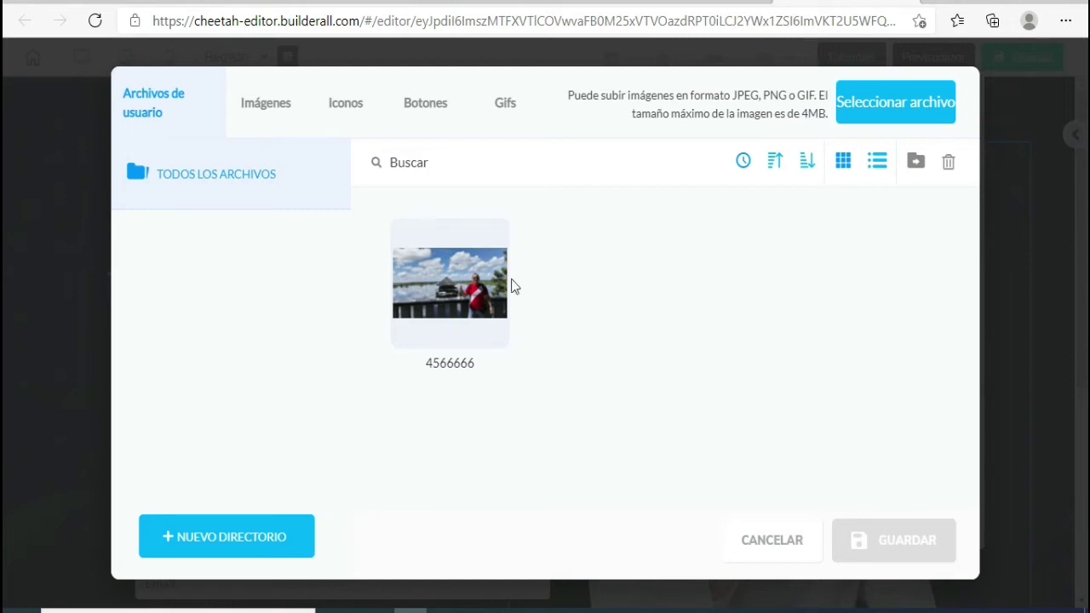
mouse_move(485, 253)
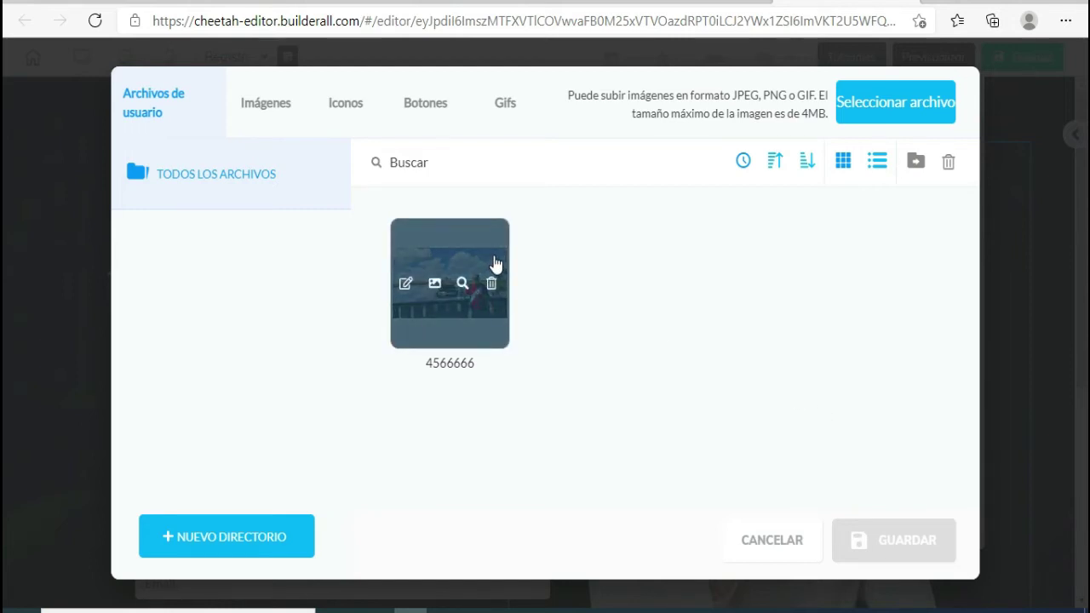
click(933, 2)
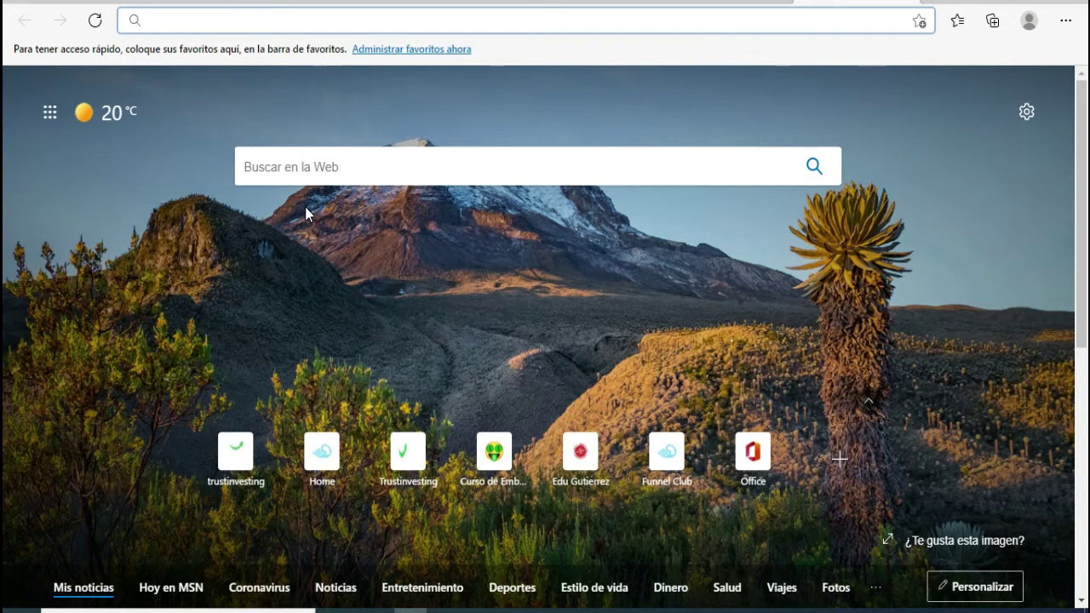
- Search Bing for PIXABAY and open Pixabay's Fotos section
text(PI)
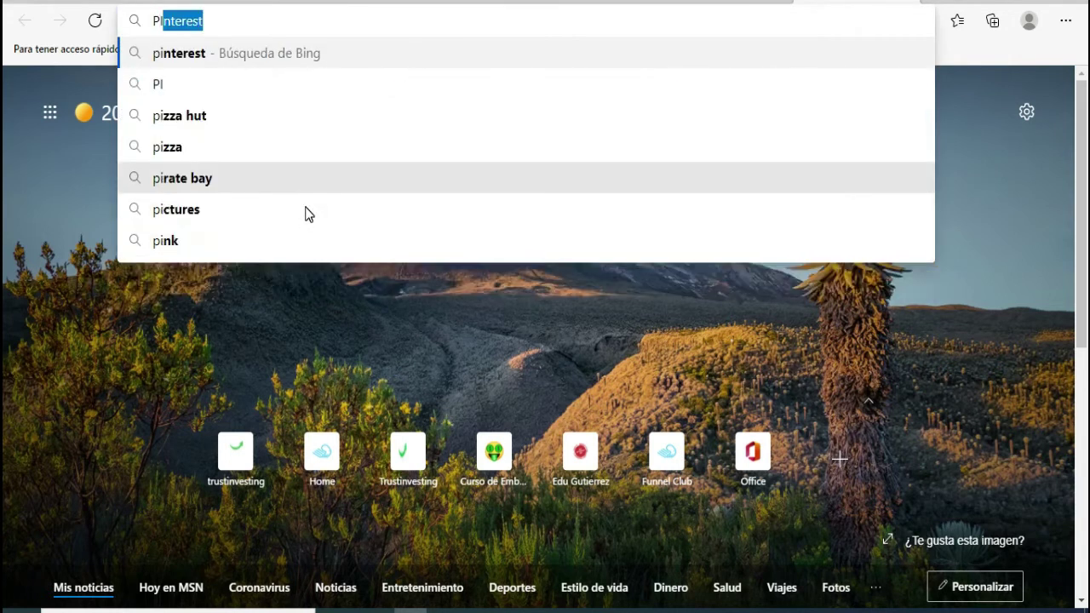
text(XABAY)
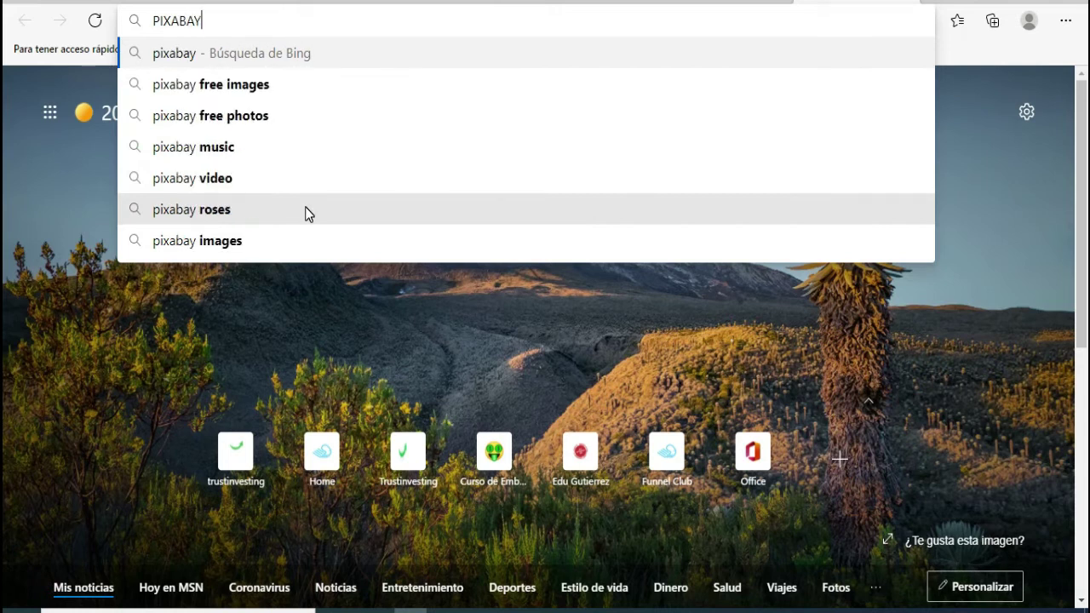
click(188, 60)
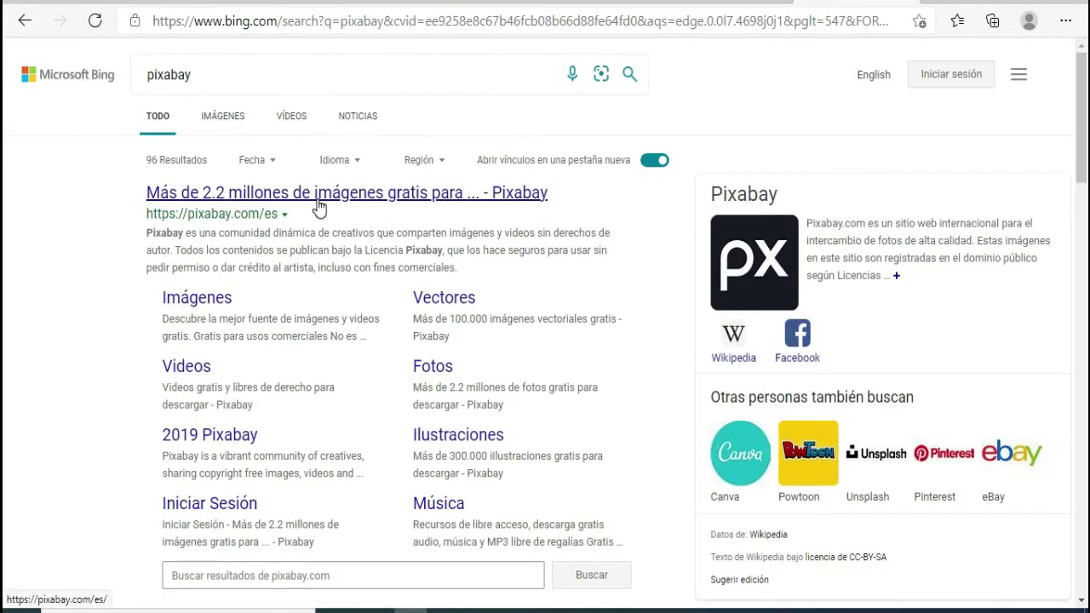
click(316, 199)
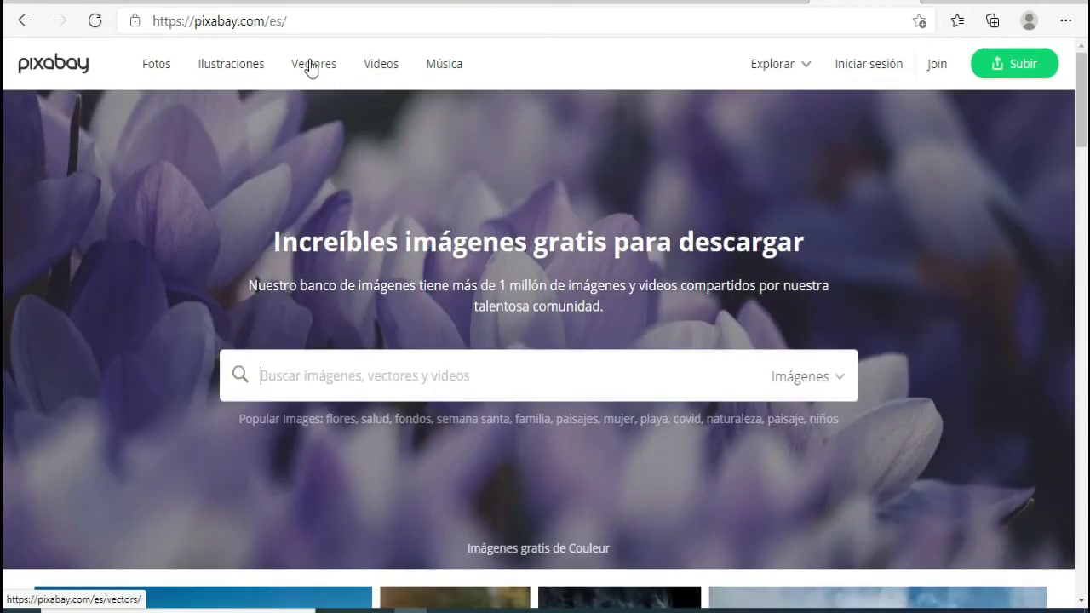
click(157, 65)
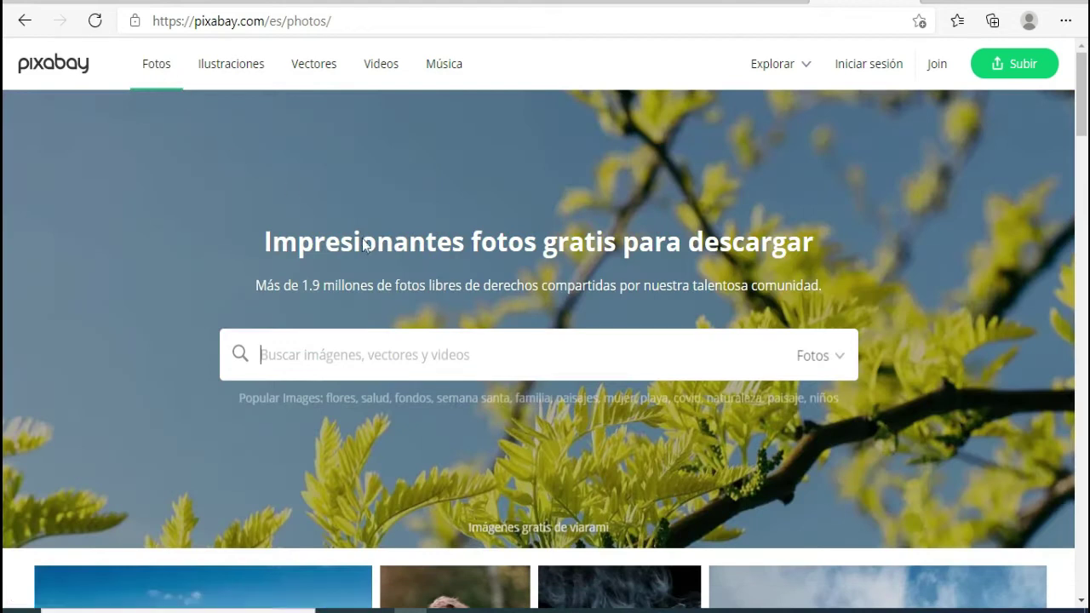
scroll(377, 248, down, 2)
scroll(375, 244, down, 3)
scroll(388, 256, up, 5)
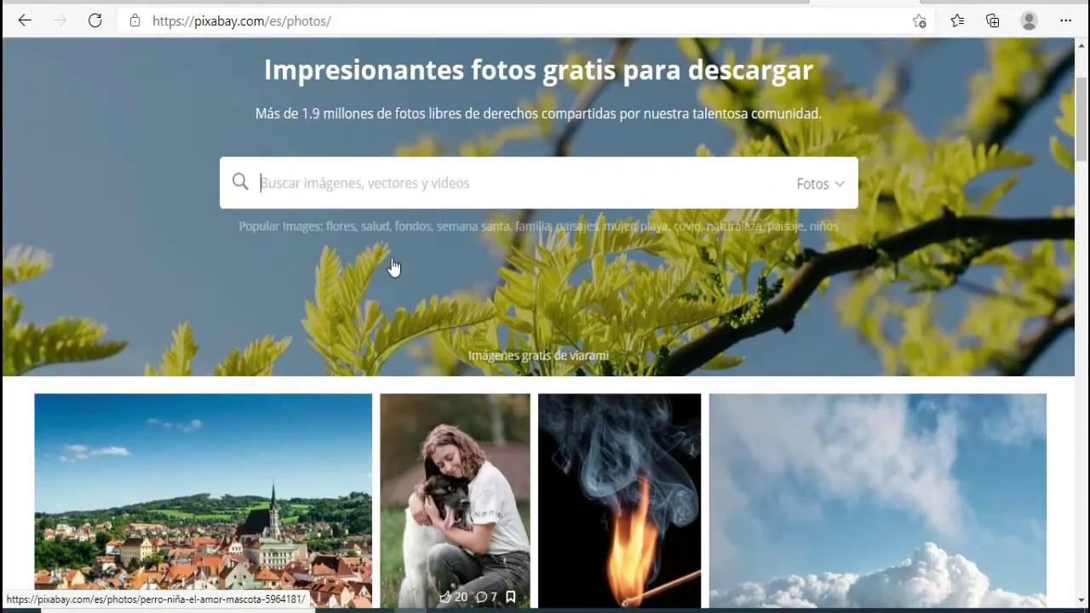
click(412, 359)
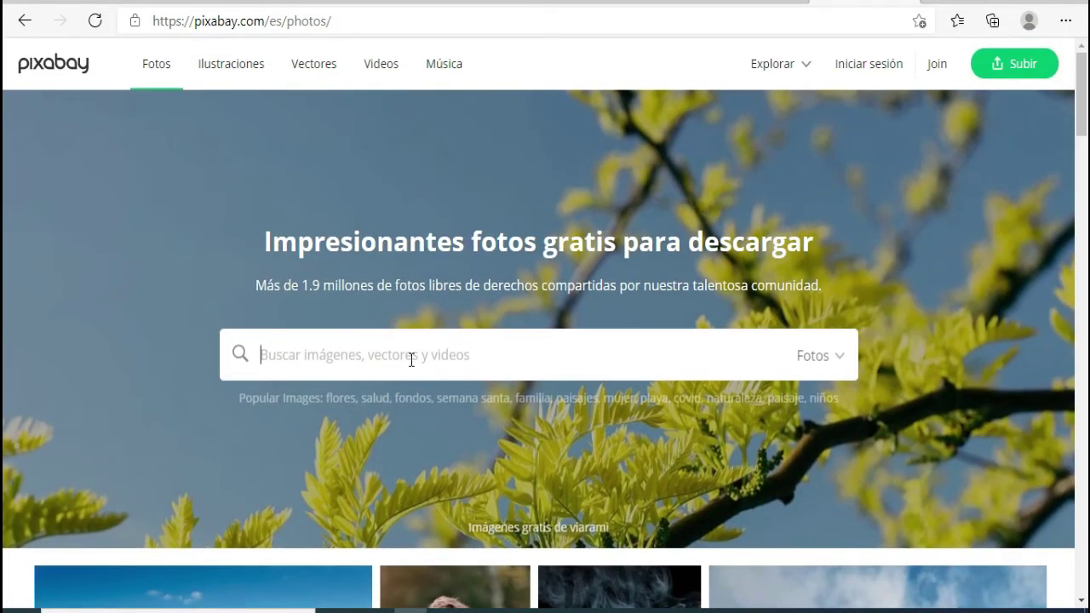
- Search 'ejercicio', open the yoga meditation photo and download it at 1920×1280
text(D)
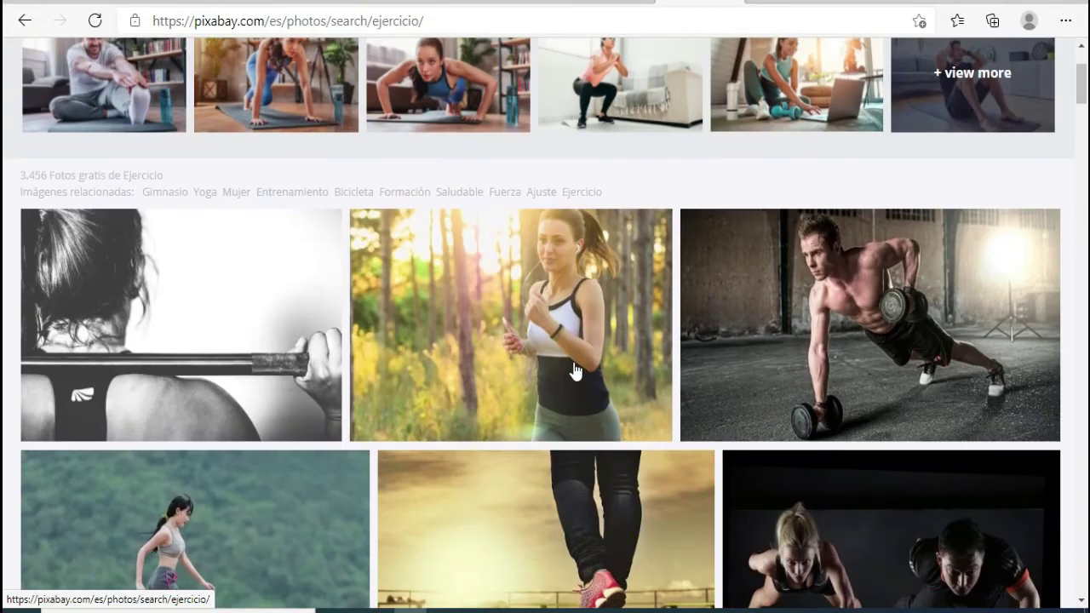
scroll(574, 369, down, 3)
scroll(574, 369, down, 2)
scroll(426, 445, up, 1)
scroll(426, 445, down, 2)
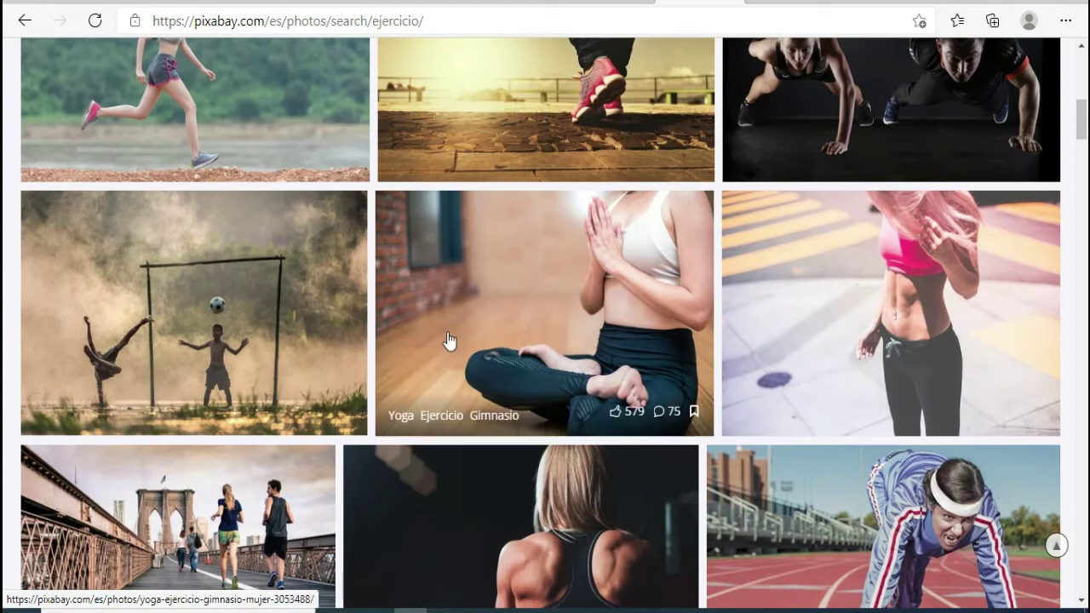
click(449, 257)
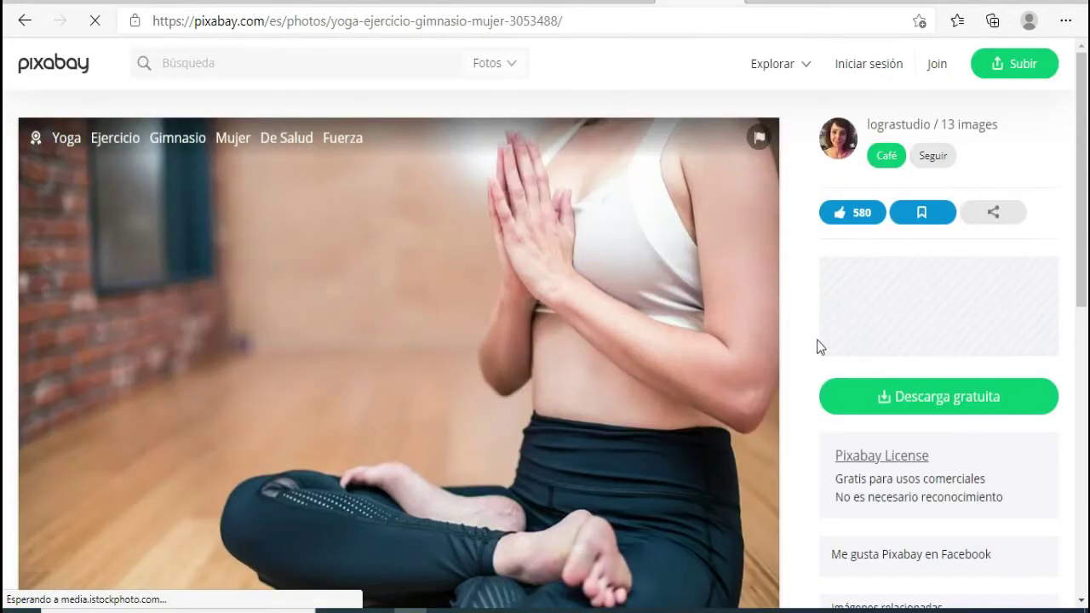
click(942, 409)
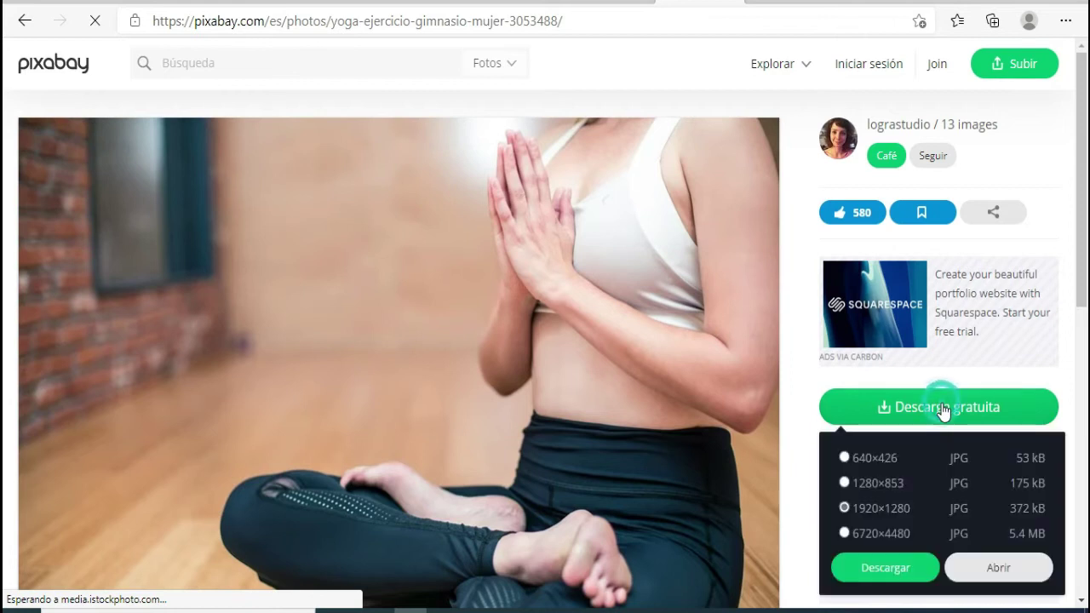
click(880, 570)
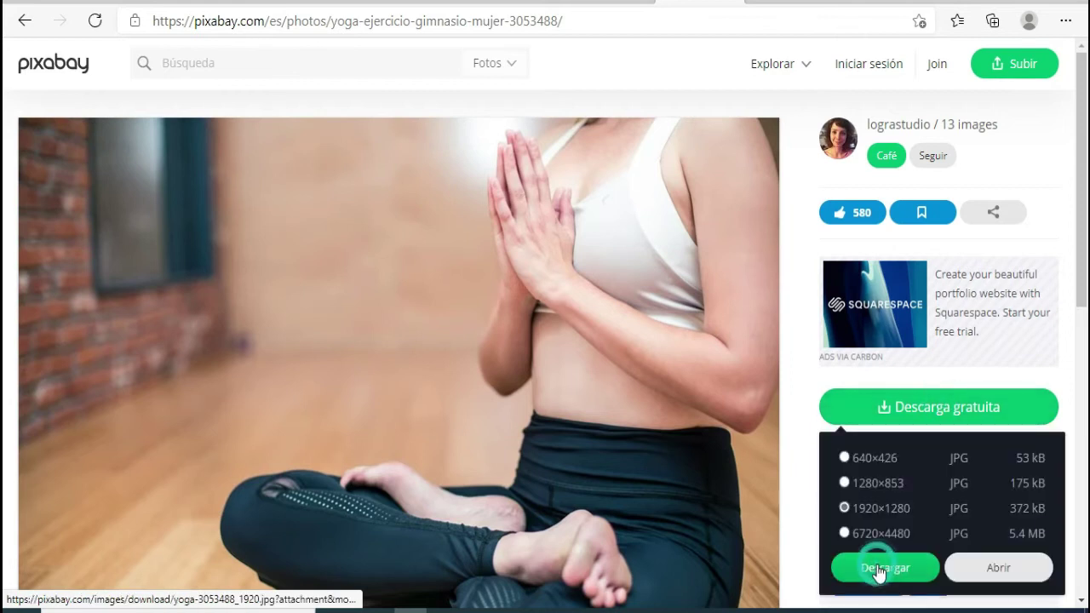
click(443, 340)
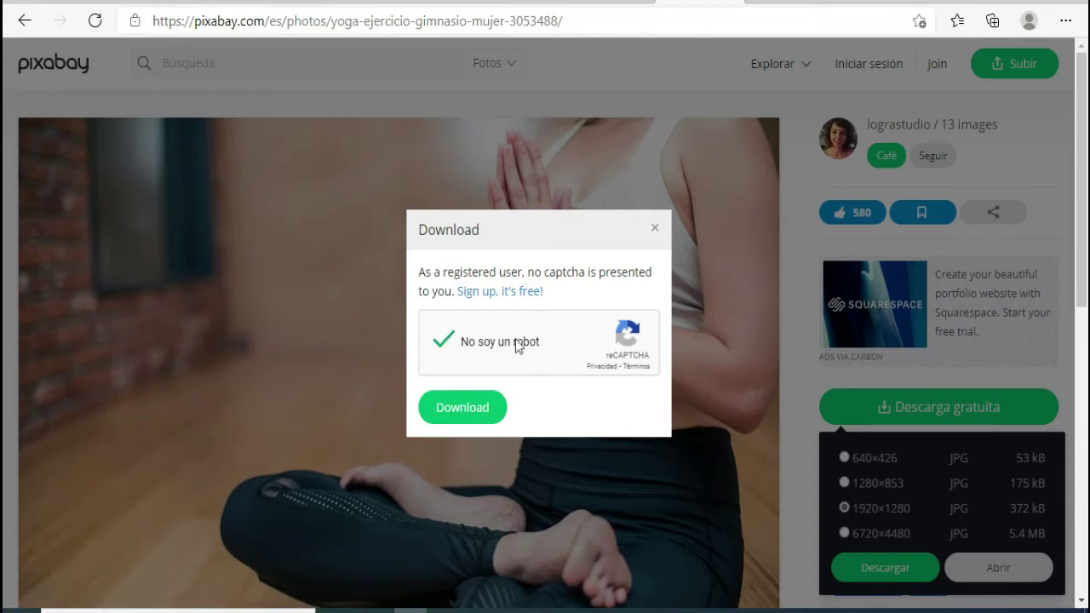
click(469, 408)
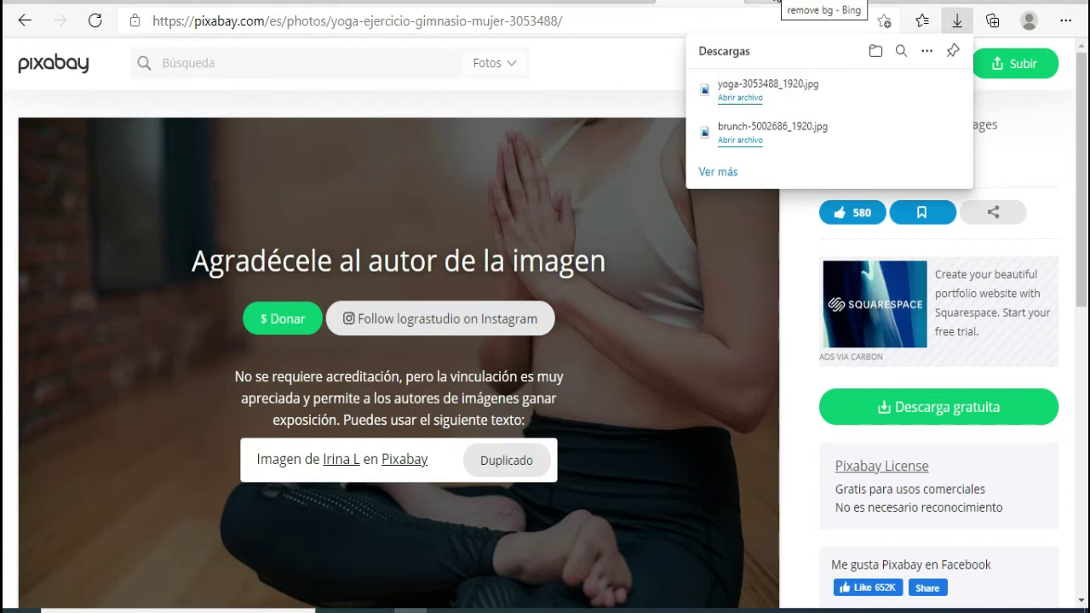
- Go back from the remove.bg brunch result to the Bing results for remove bg
click(775, 2)
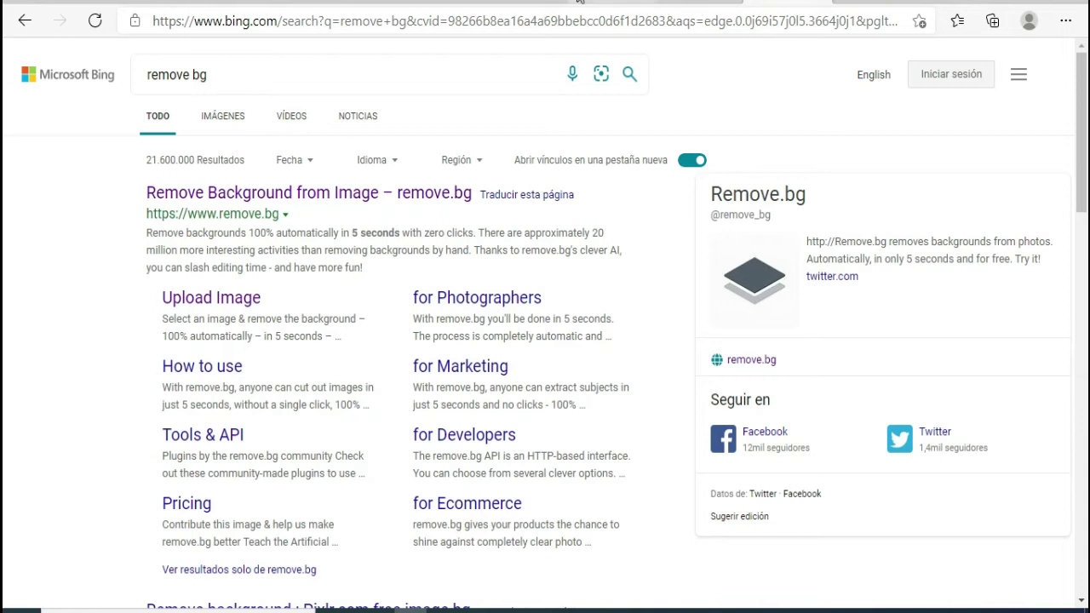
click(842, 3)
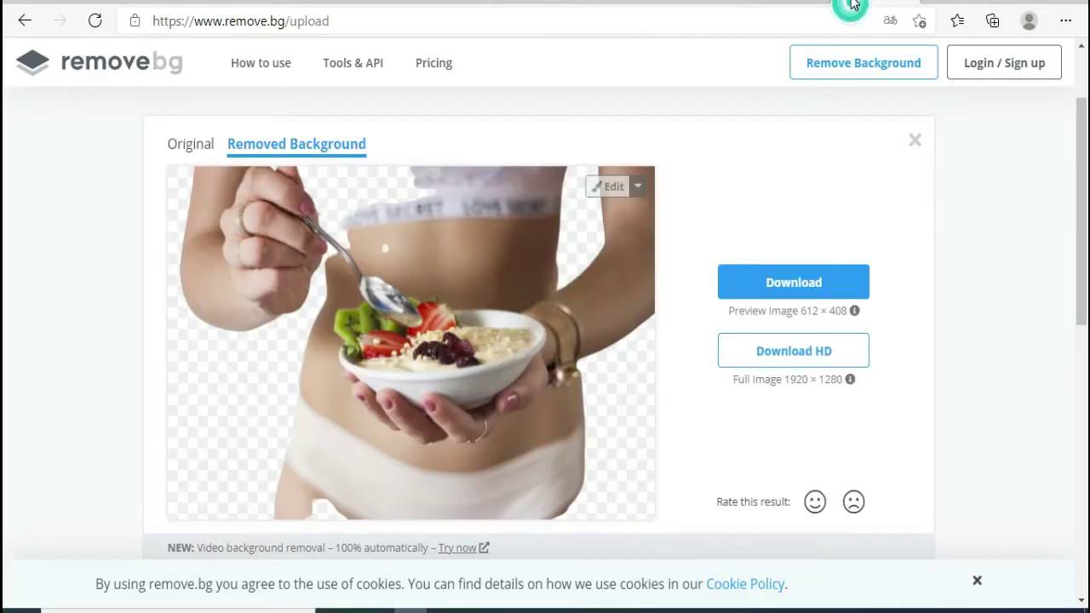
click(23, 21)
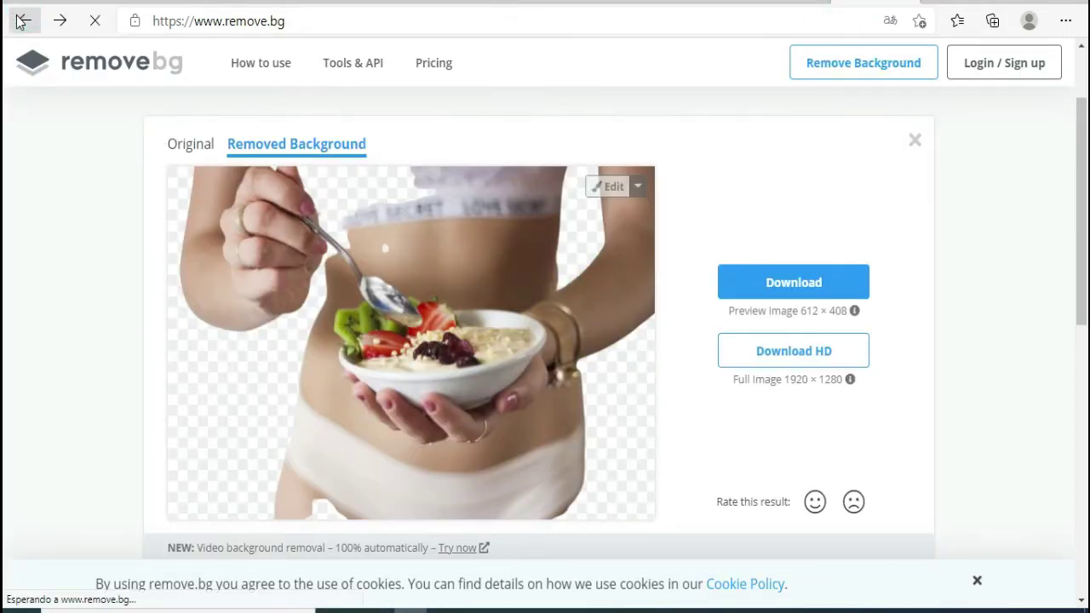
click(23, 21)
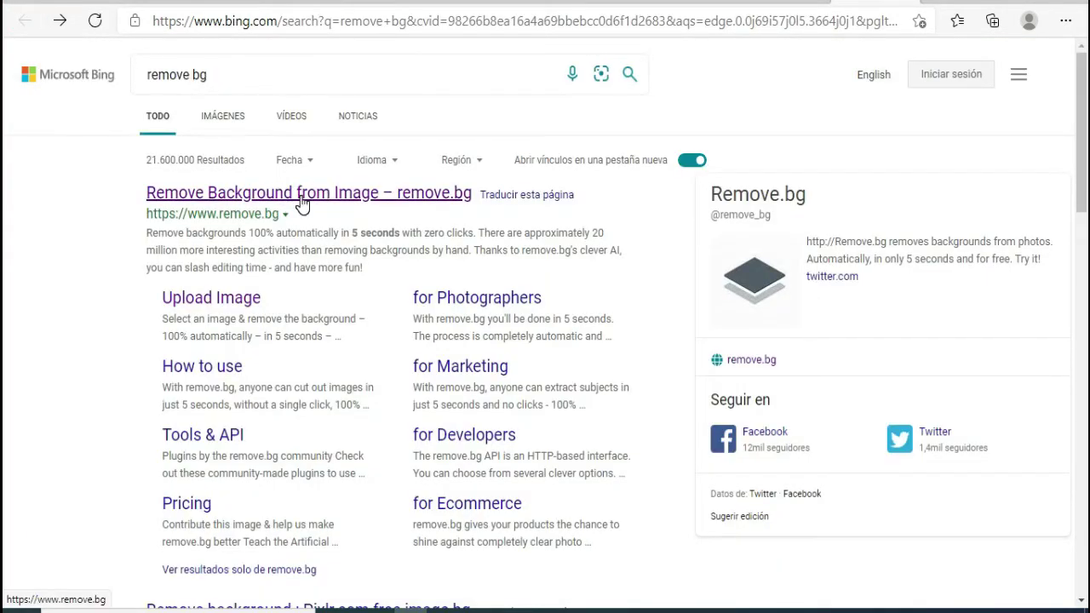
click(323, 7)
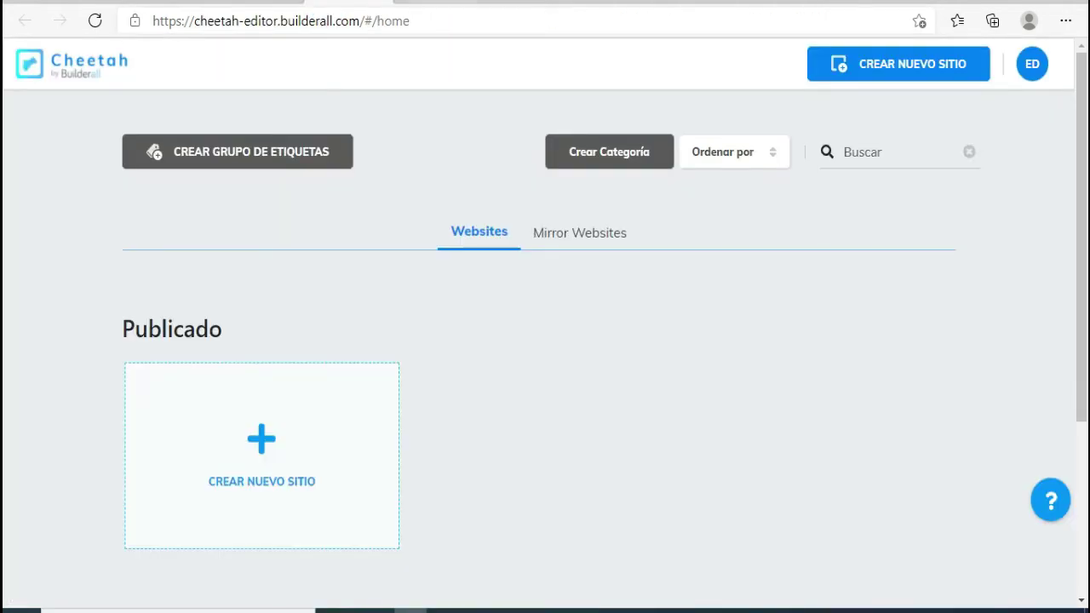
- Cancel the editor's file library and close the Imagen panel, then return to the remove bg results
click(434, 2)
click(529, 2)
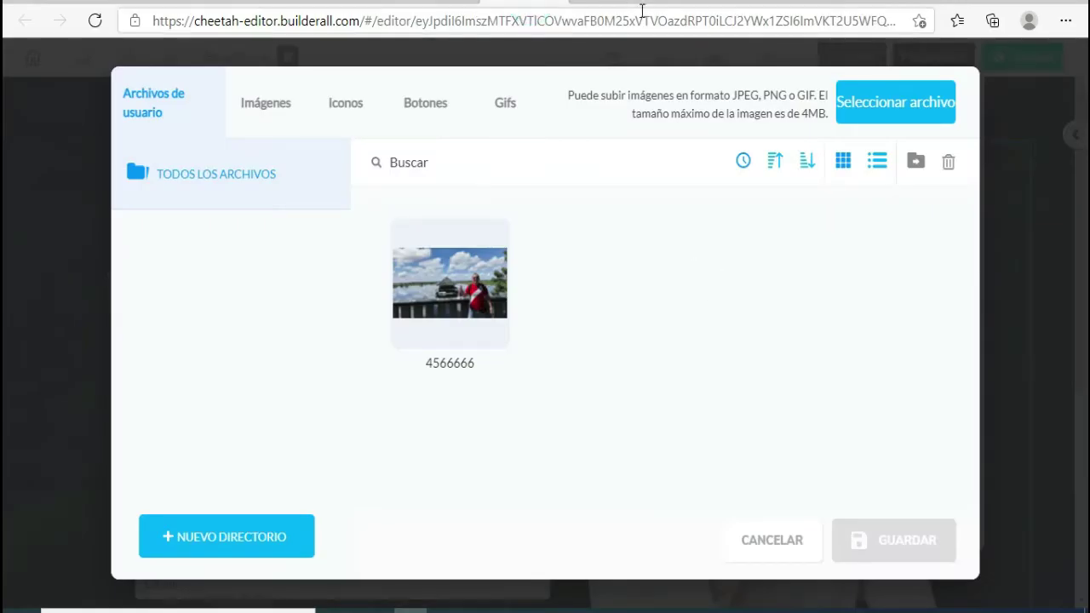
click(752, 545)
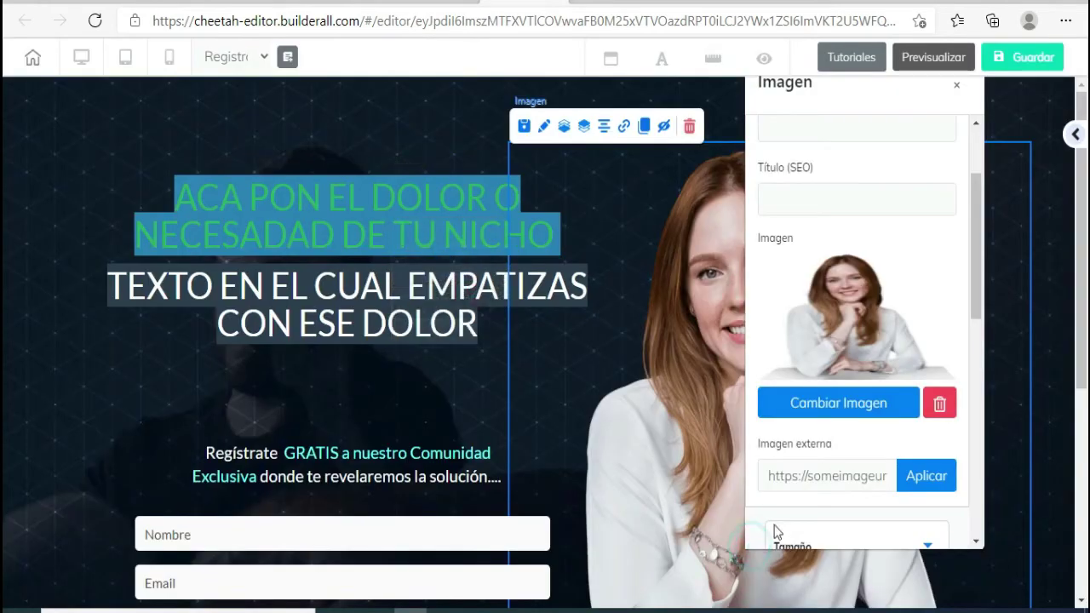
click(956, 85)
scroll(794, 328, down, 5)
scroll(794, 325, up, 4)
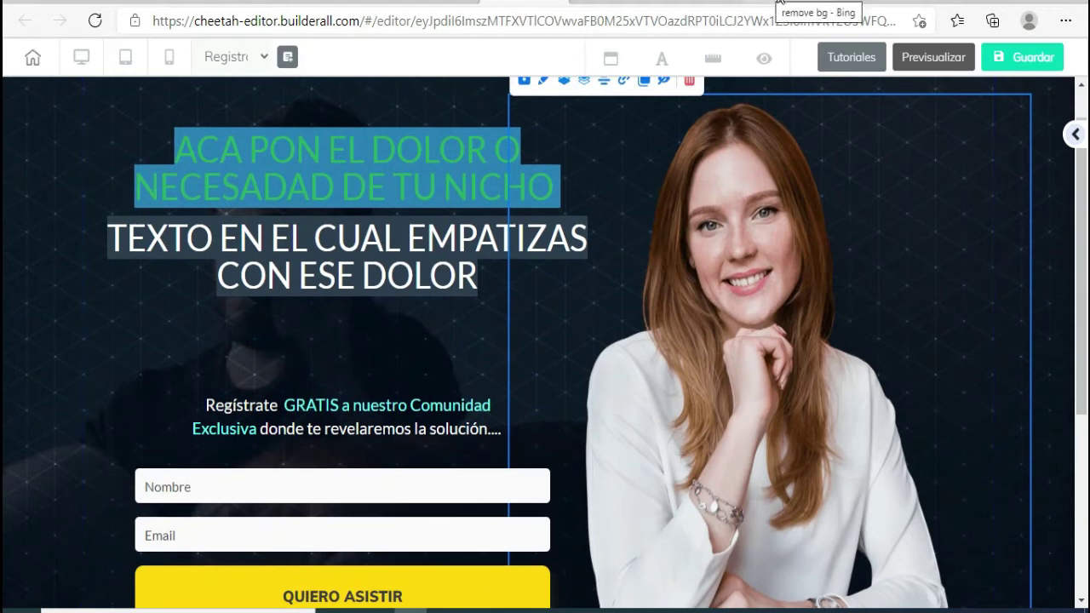
click(863, 2)
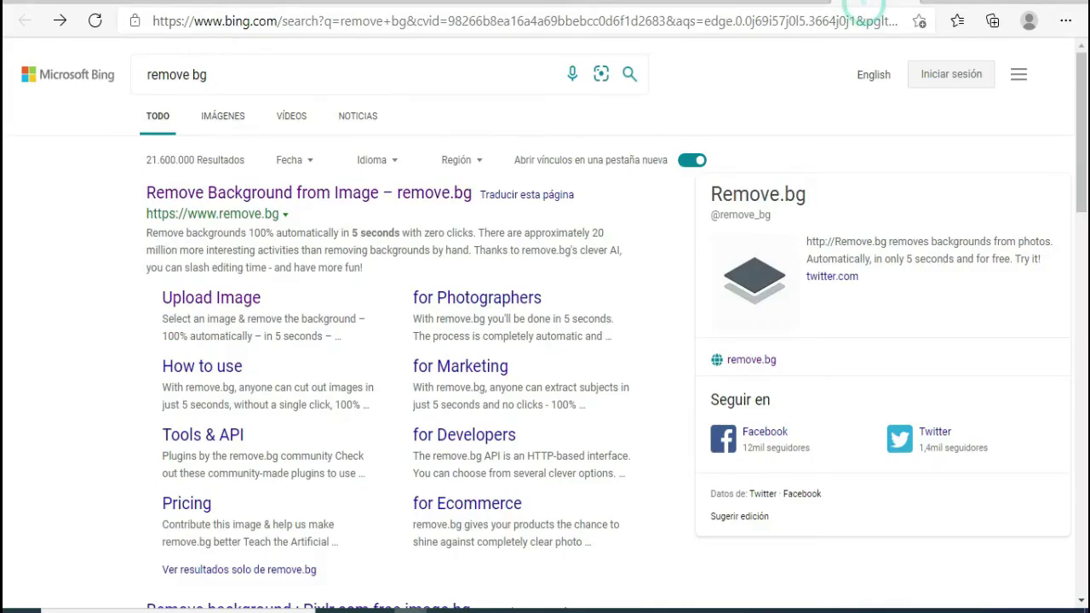
- Open remove.bg, decline page translation with Ahora no, and discard the old brunch cut-out
click(304, 196)
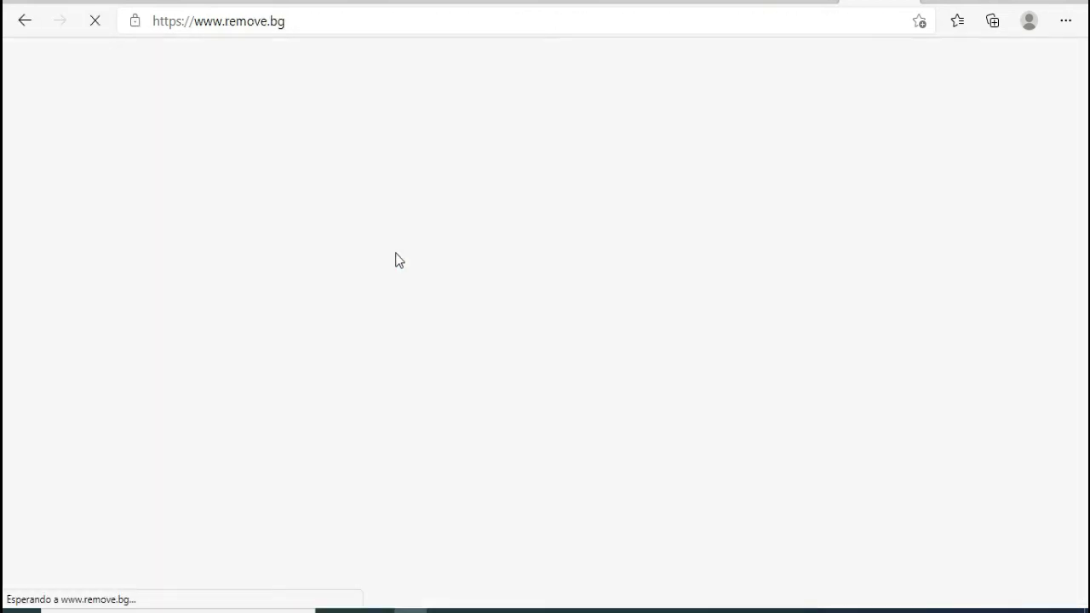
click(830, 180)
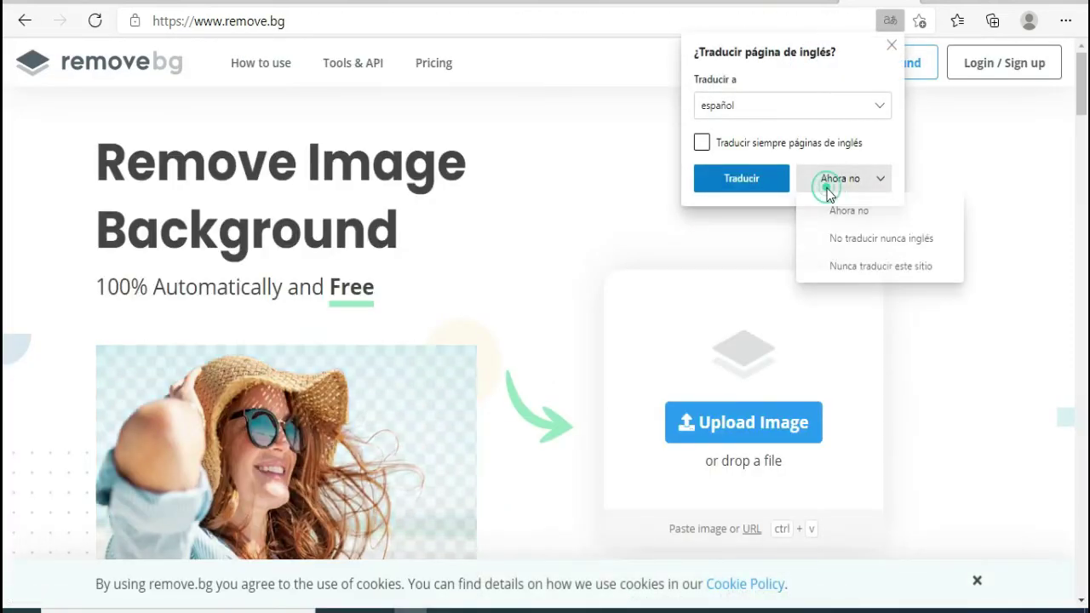
click(910, 211)
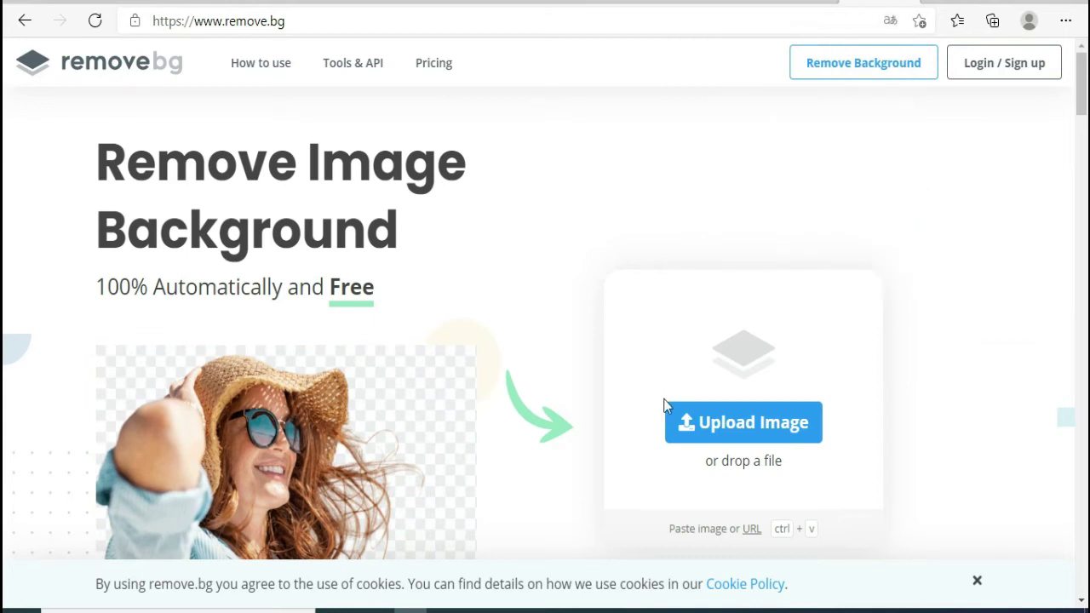
click(725, 421)
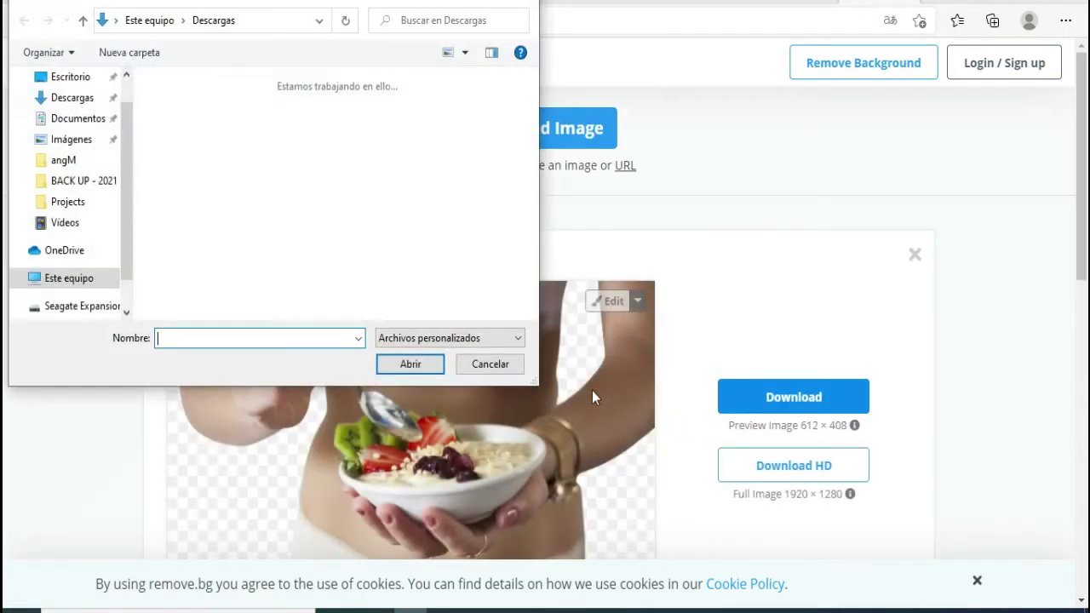
click(522, 5)
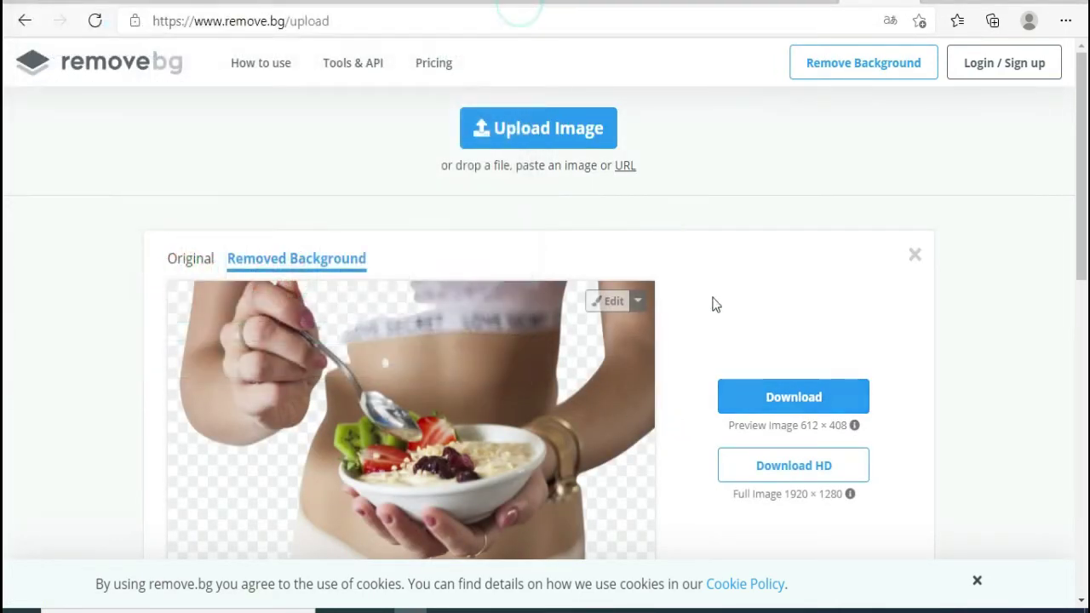
click(915, 255)
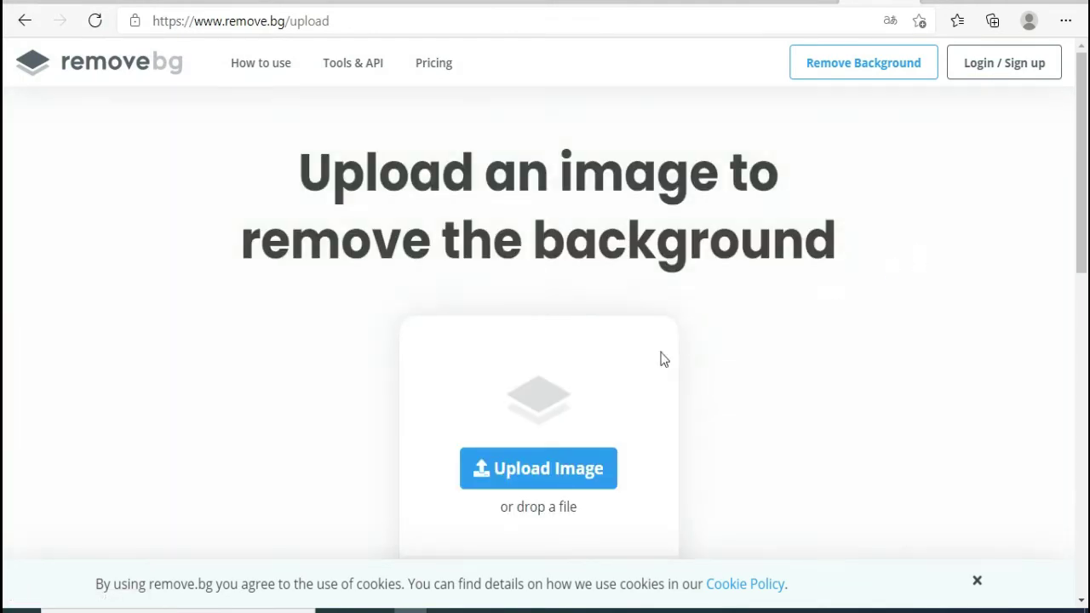
- Upload the yoga photo and download its background-free PNG
click(509, 471)
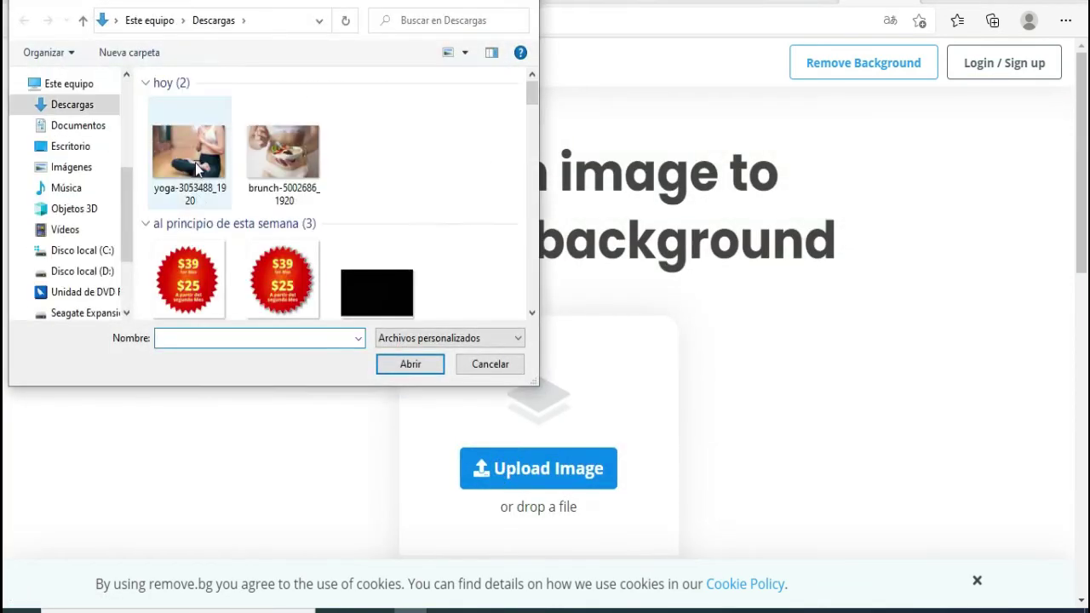
double_click(195, 159)
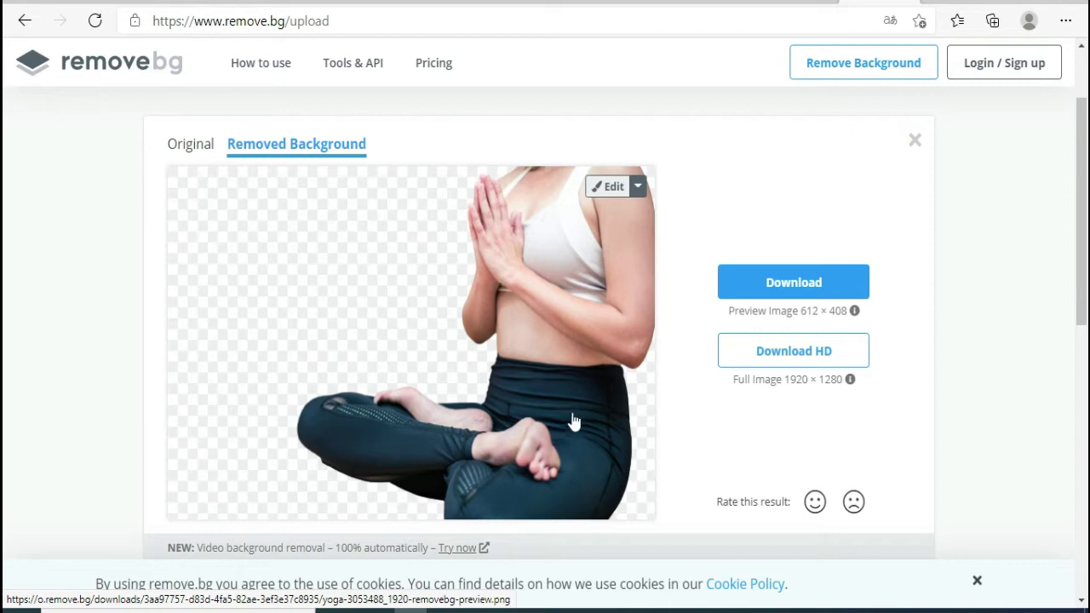
click(763, 288)
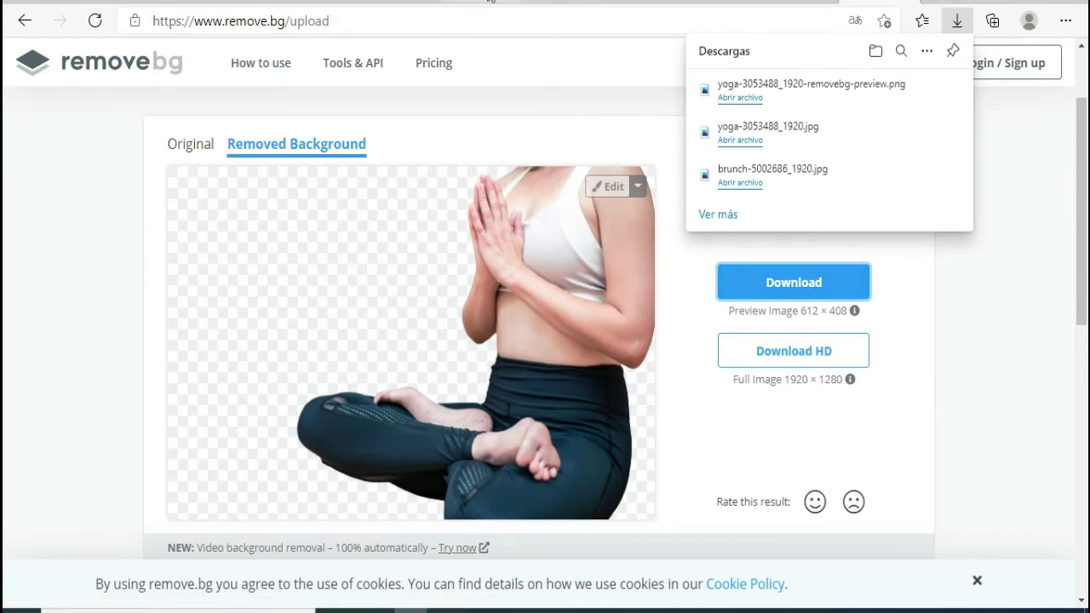
click(499, 1)
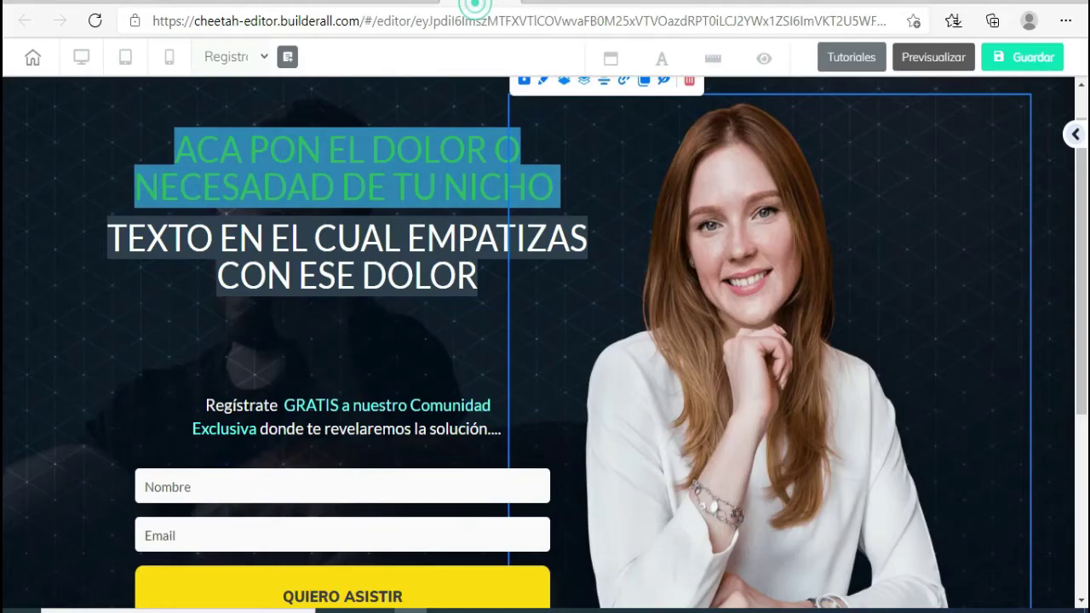
- Upload yoga-3053488_1920-removebg-preview.png from Descargas into the image library and select it
double_click(723, 247)
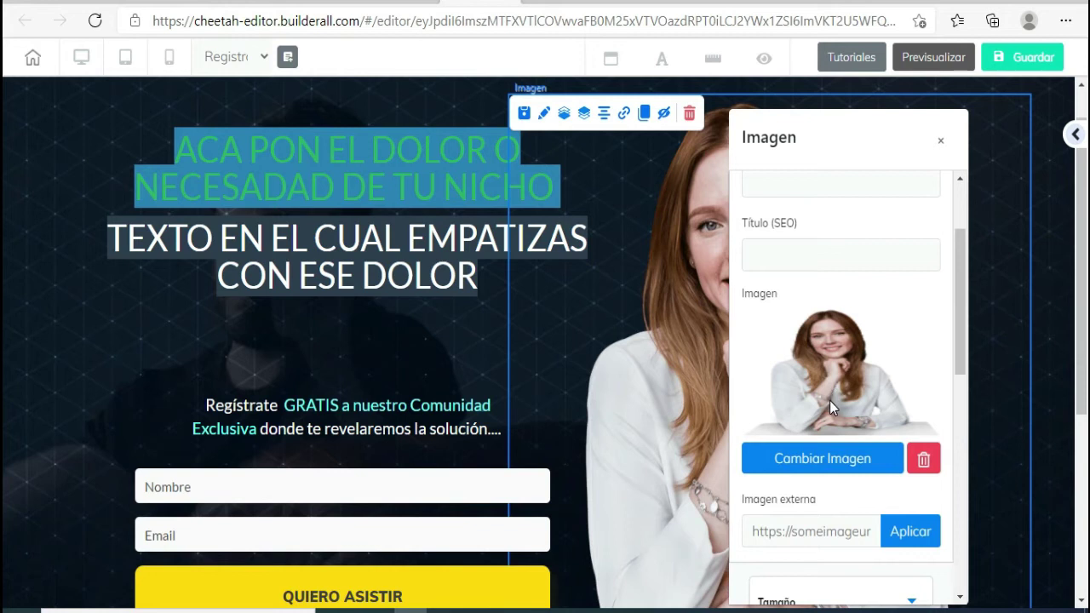
click(796, 461)
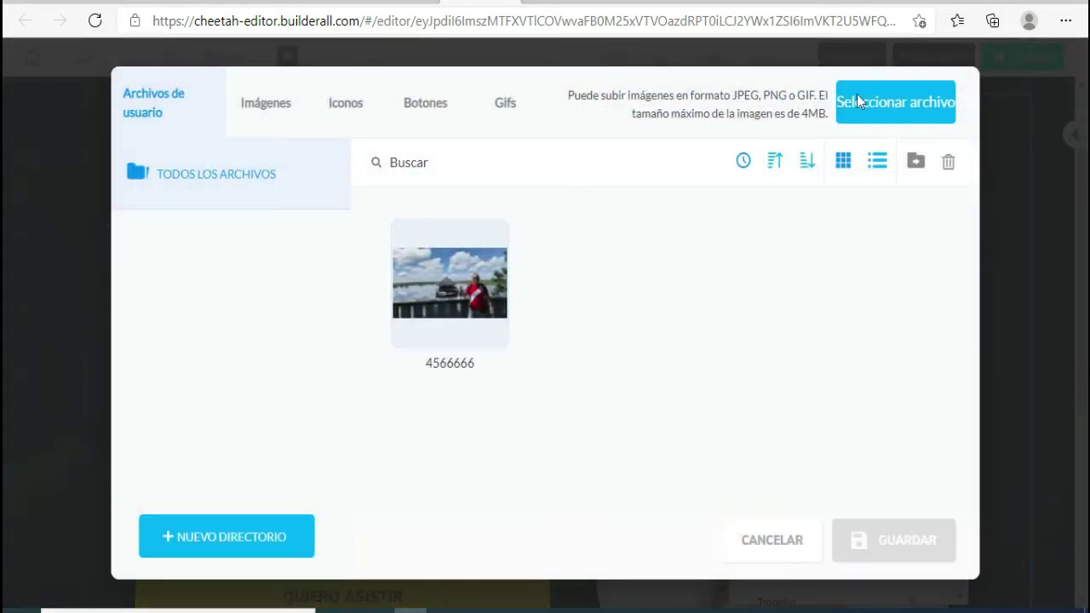
click(892, 102)
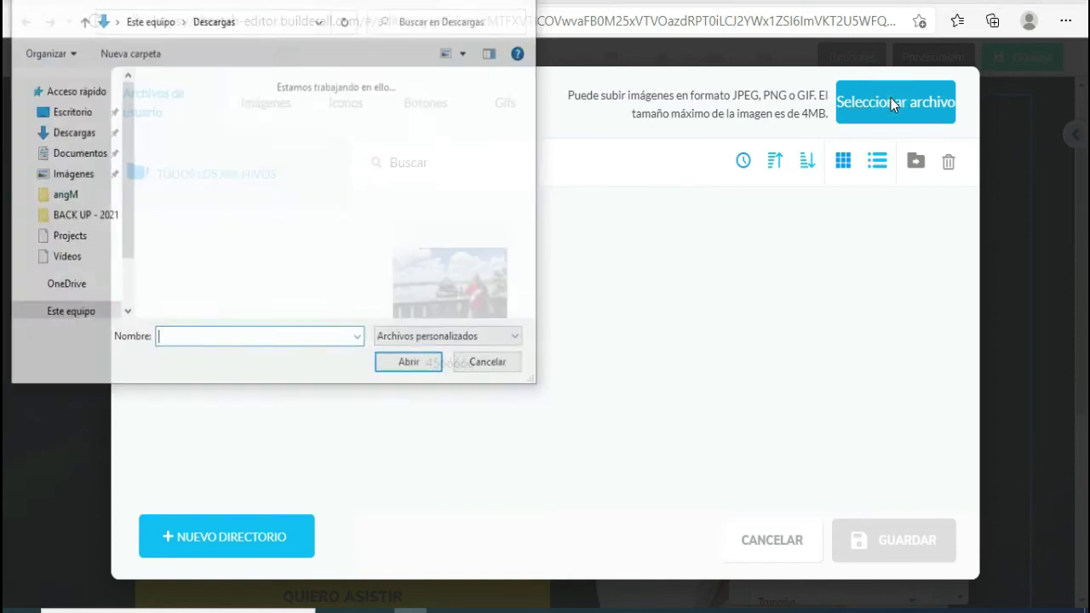
click(189, 158)
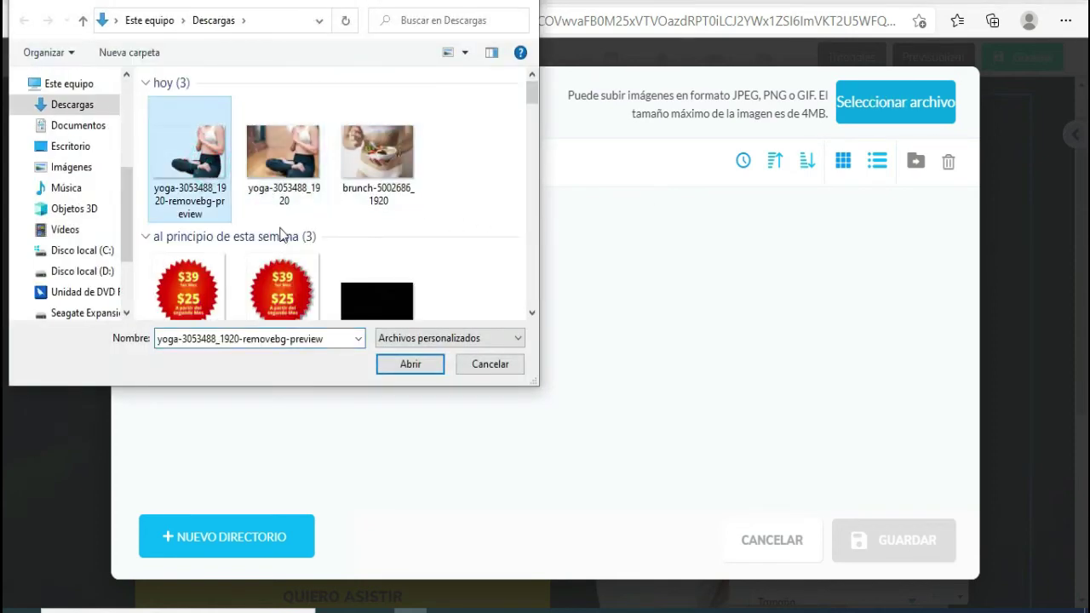
click(411, 364)
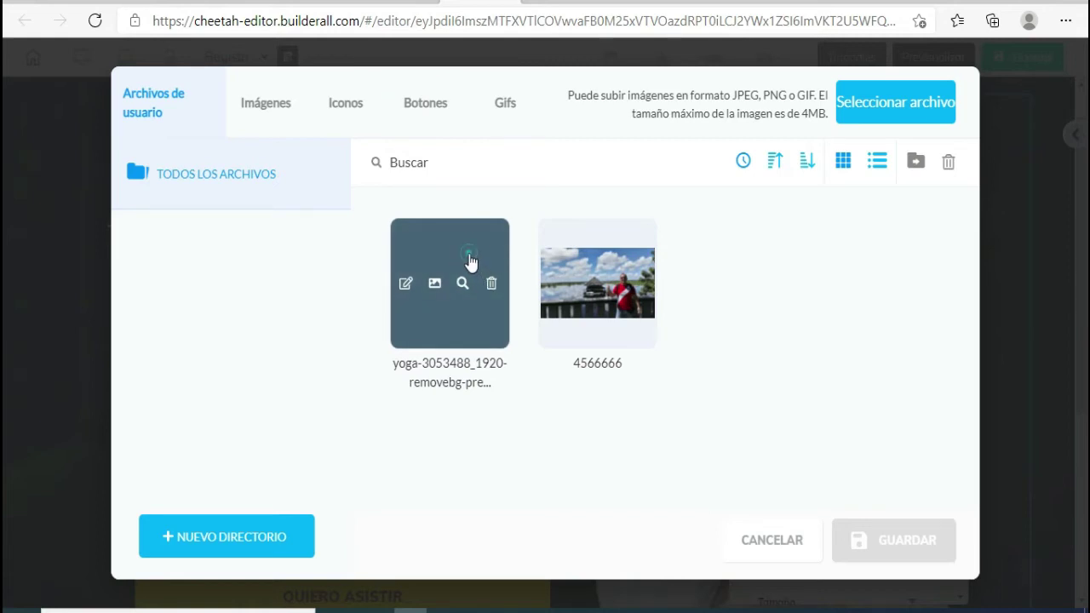
click(471, 261)
- Save the yoga image, close its settings, and nudge it down and left in the hero
click(894, 541)
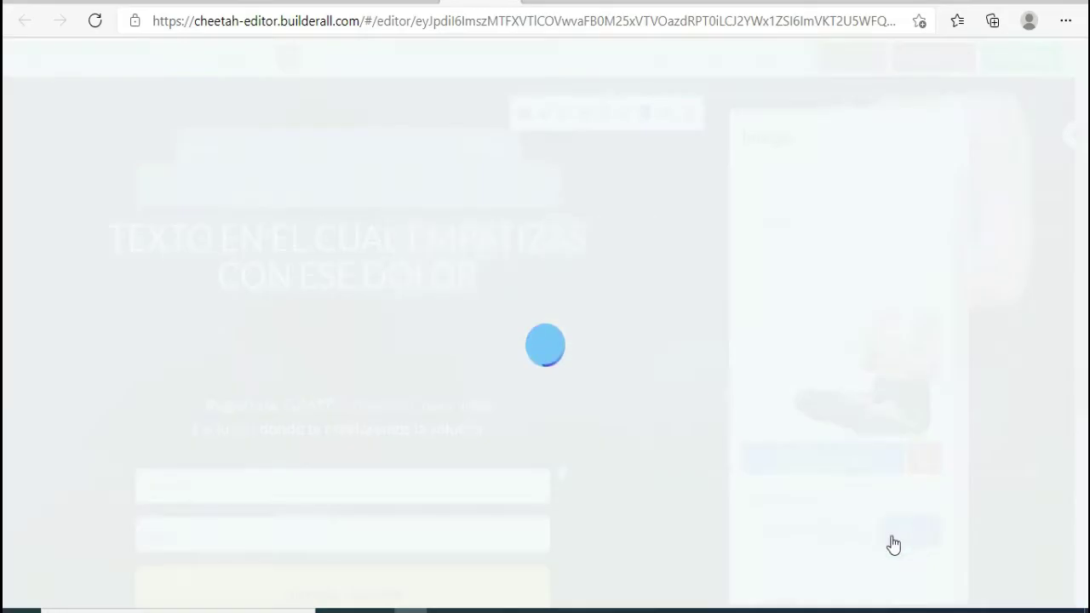
click(941, 143)
scroll(771, 366, up, 1)
drag(798, 377, 757, 421)
scroll(757, 421, down, 3)
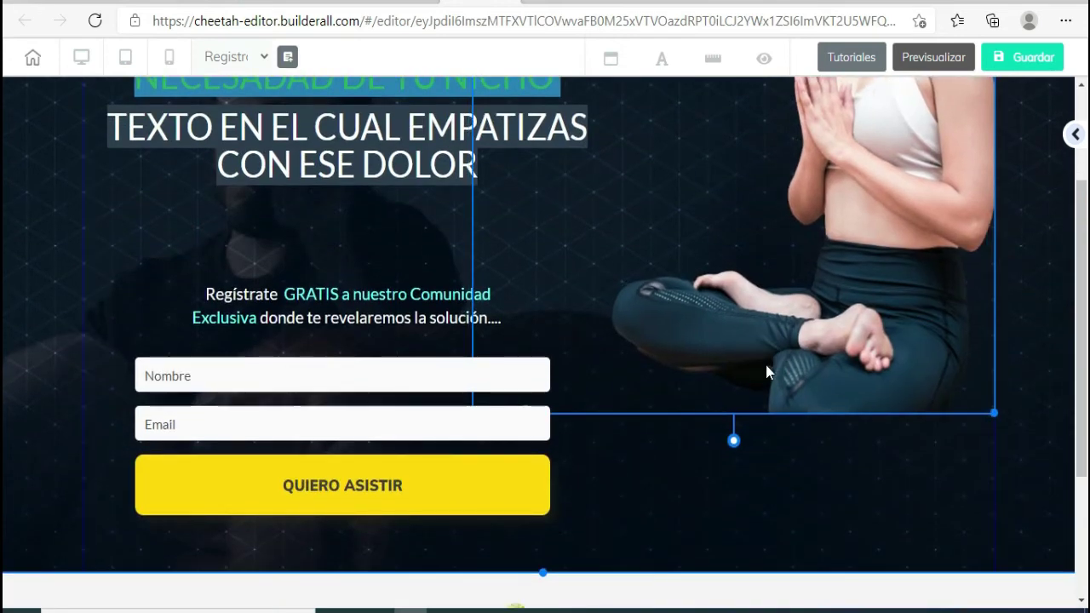
scroll(778, 503, up, 2)
scroll(779, 503, down, 4)
scroll(779, 504, up, 1)
scroll(779, 504, up, 4)
scroll(773, 362, down, 3)
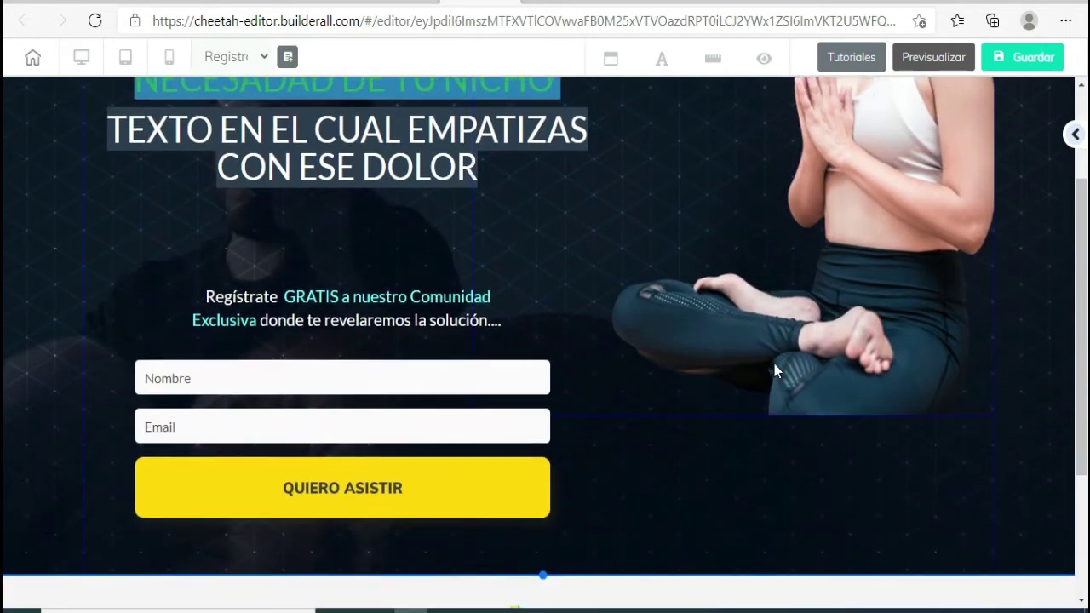
scroll(794, 351, up, 1)
scroll(794, 351, up, 2)
scroll(793, 351, down, 2)
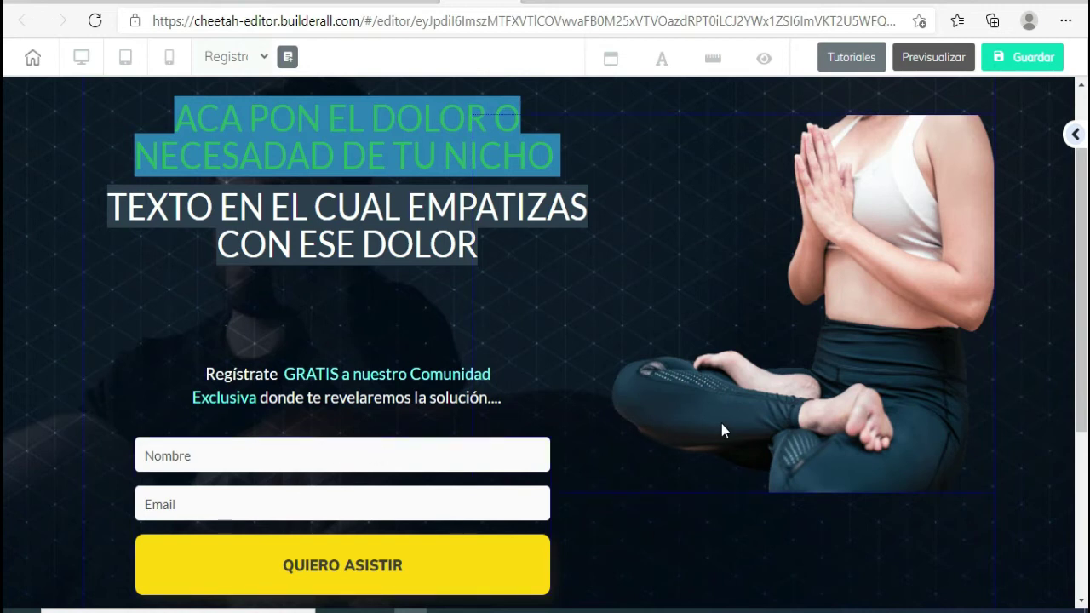
scroll(722, 430, up, 1)
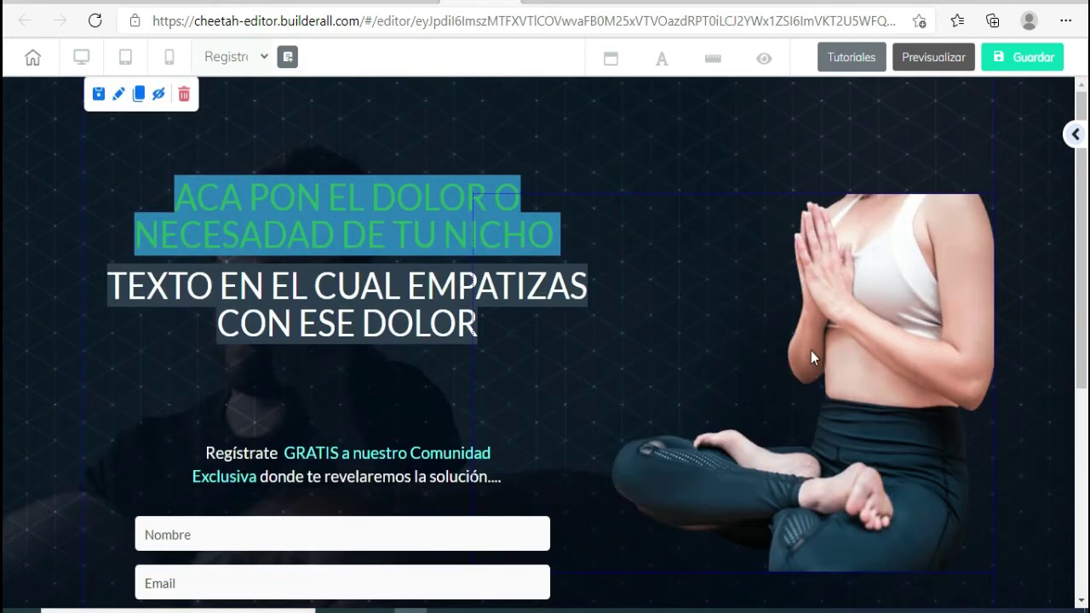
click(639, 3)
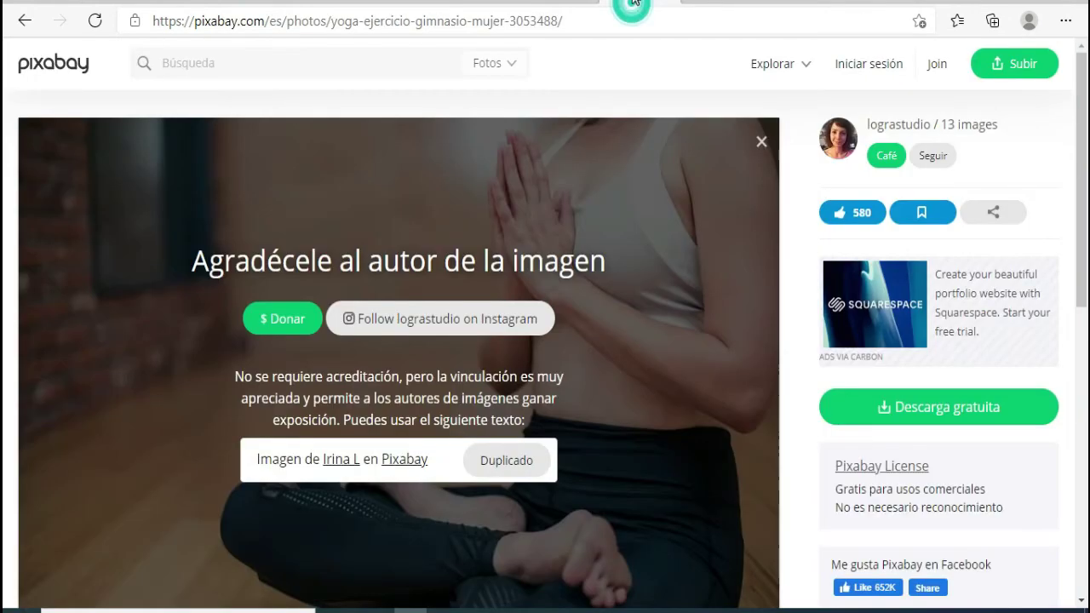
click(24, 20)
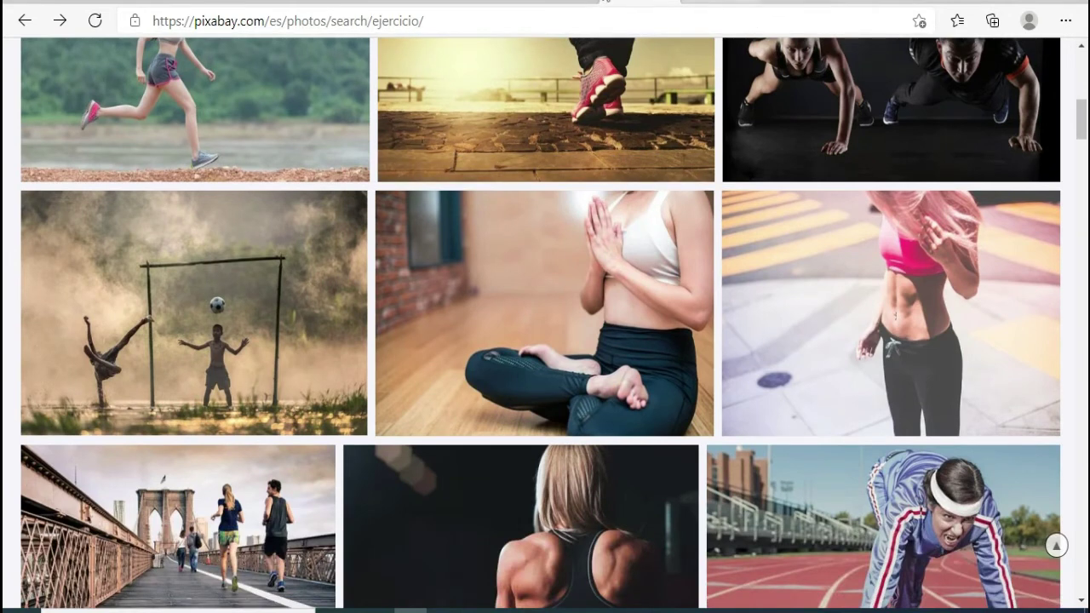
click(481, 4)
scroll(577, 224, down, 3)
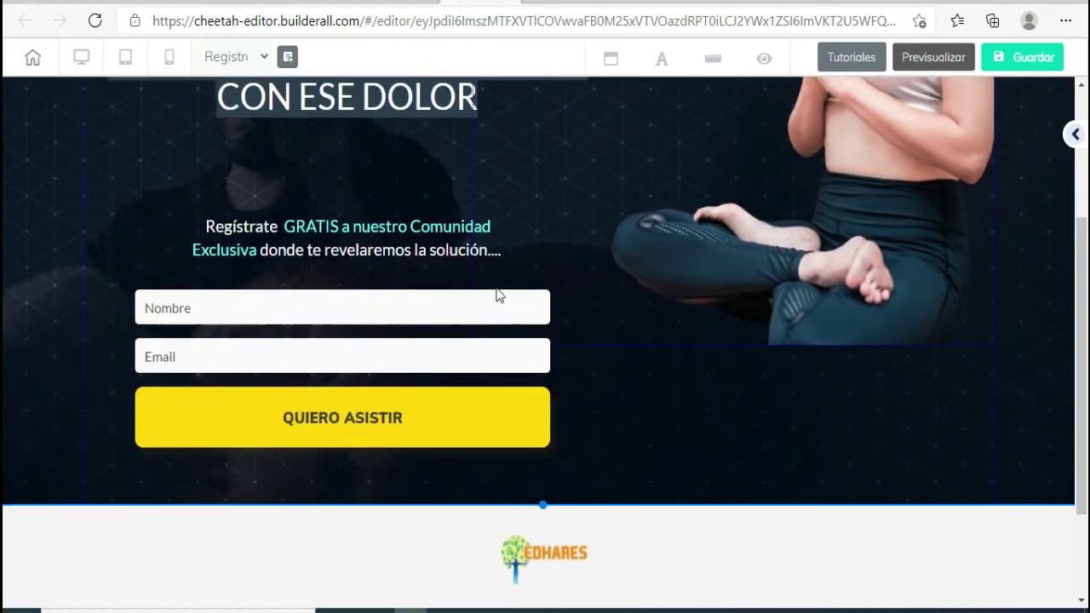
- Change the MailingBoss form button's Título text from QUIERO ASISTIR to ME INTERESA
click(358, 420)
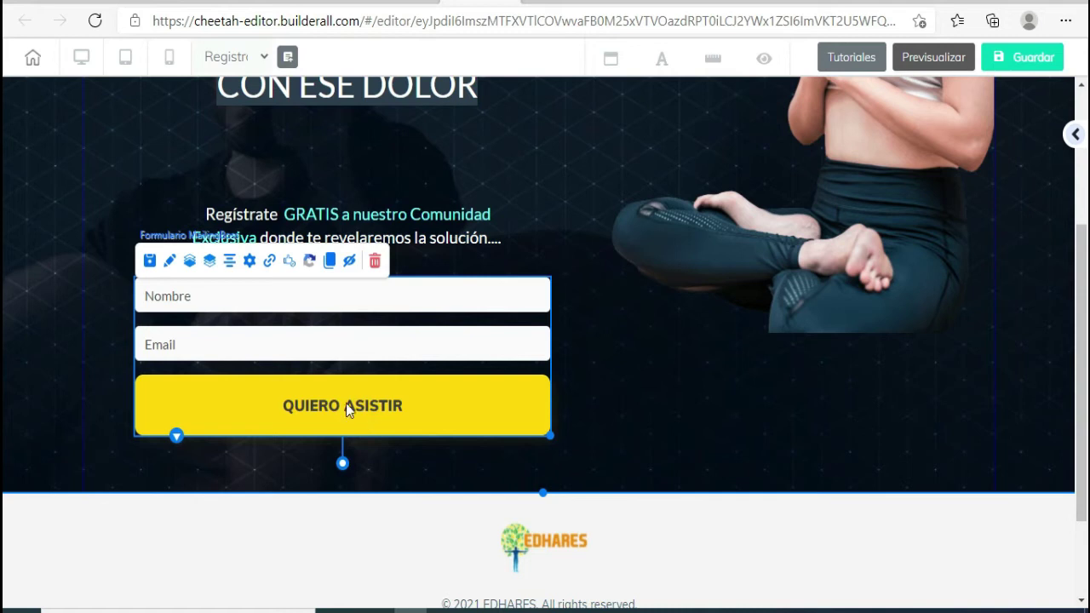
double_click(269, 295)
drag(633, 297, 645, 139)
scroll(698, 349, down, 3)
click(748, 378)
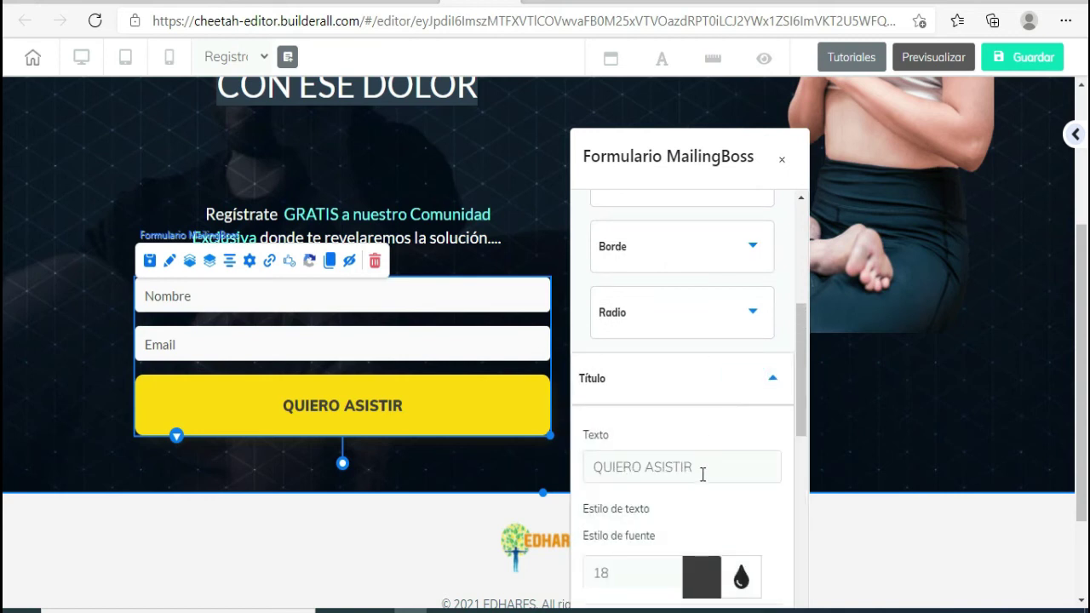
triple_click(703, 474)
text(ME IO)
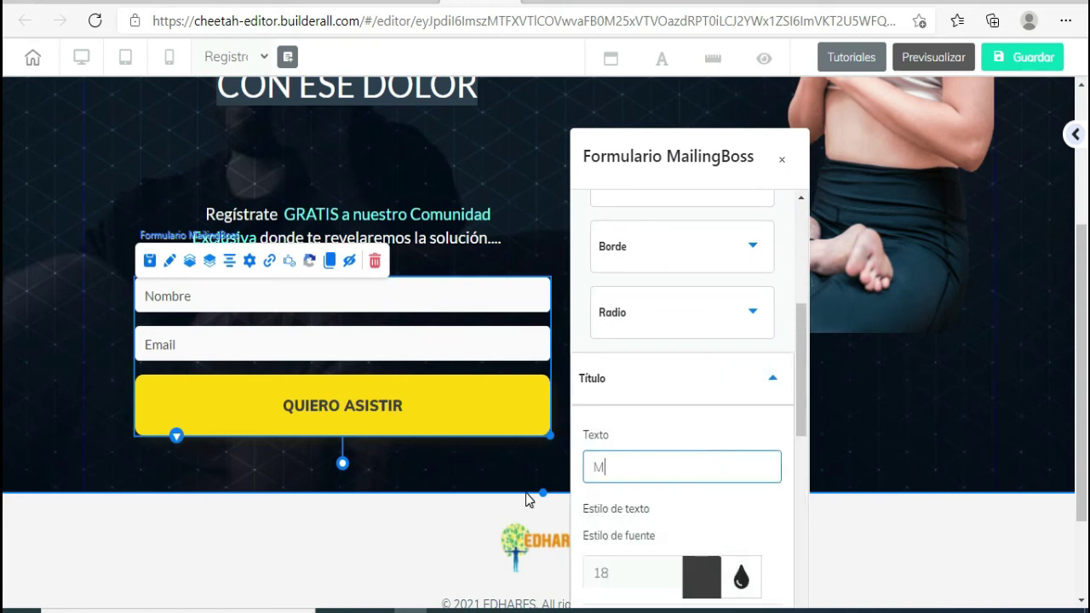
key(BackSpace)
text(NTERA)
key(BackSpace)
key(BackSpace)
text(RESA)
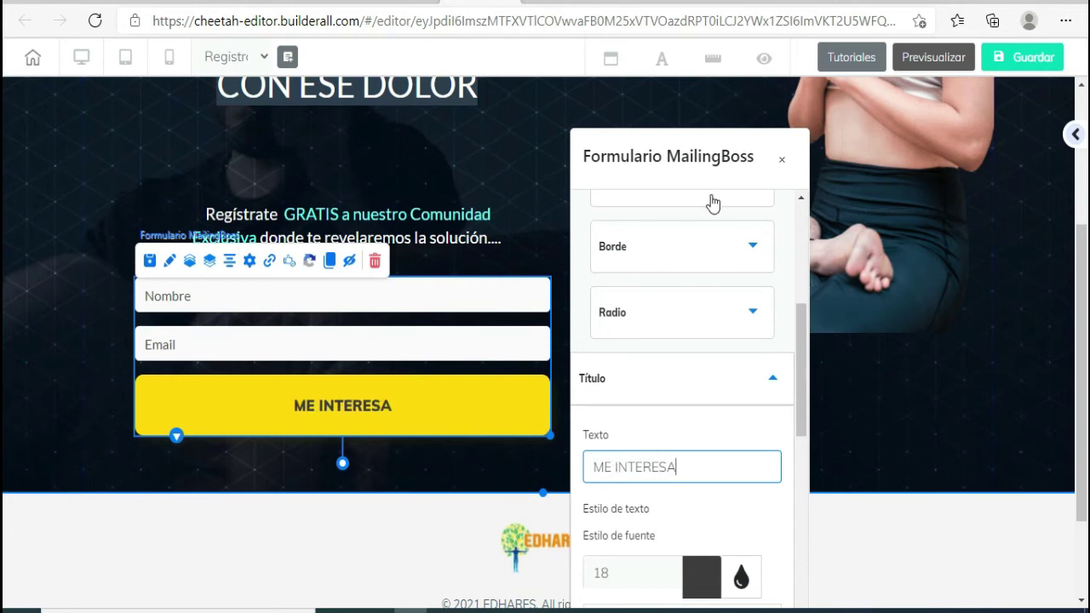
click(781, 162)
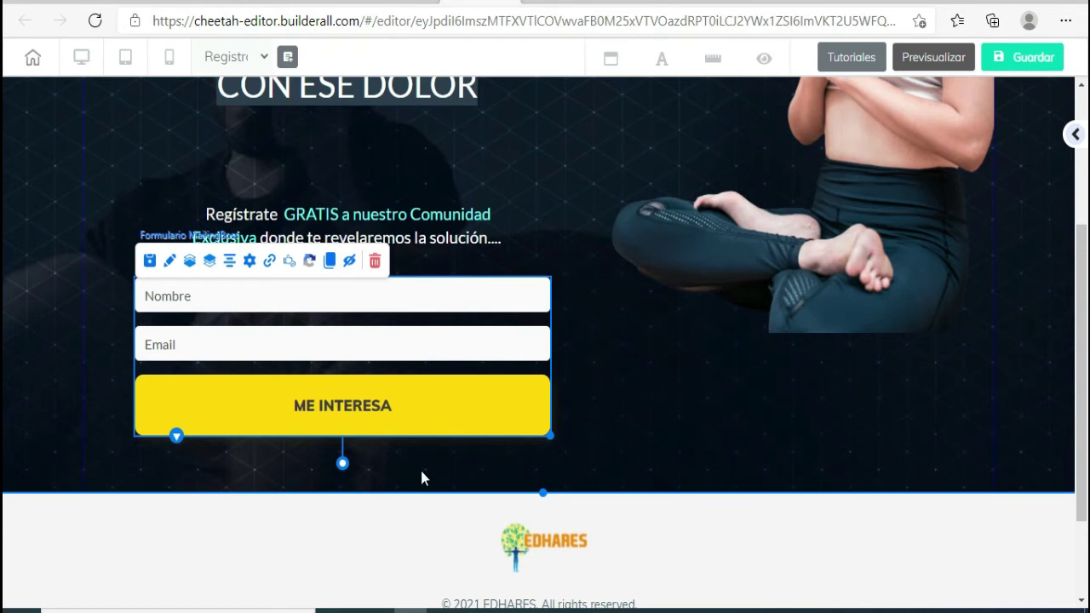
- Open the EDHARES footer logo's image settings and its Cambiar Imagen library
scroll(423, 479, down, 2)
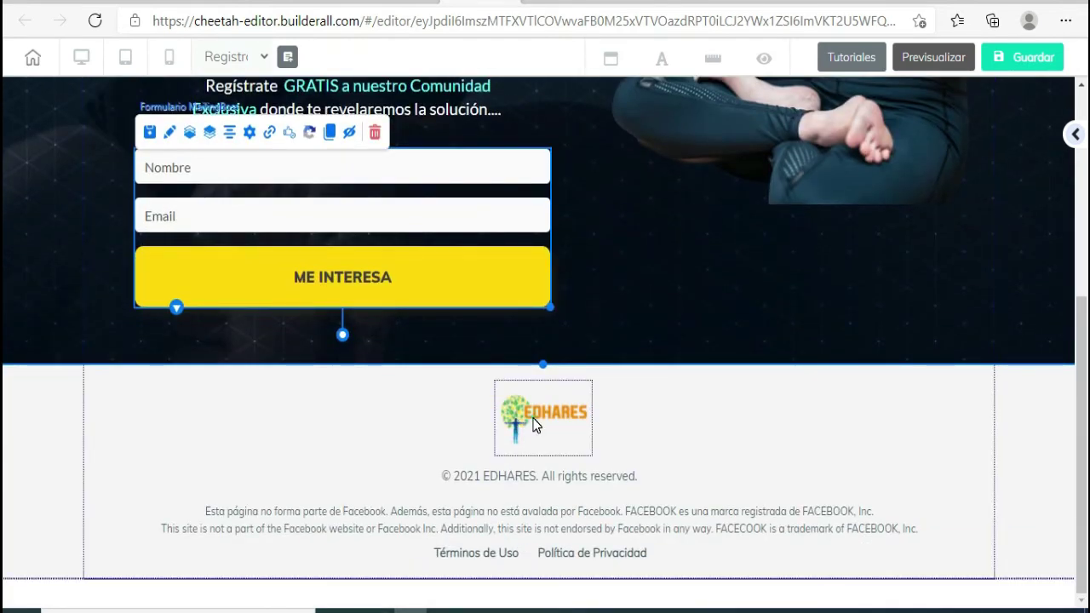
click(535, 424)
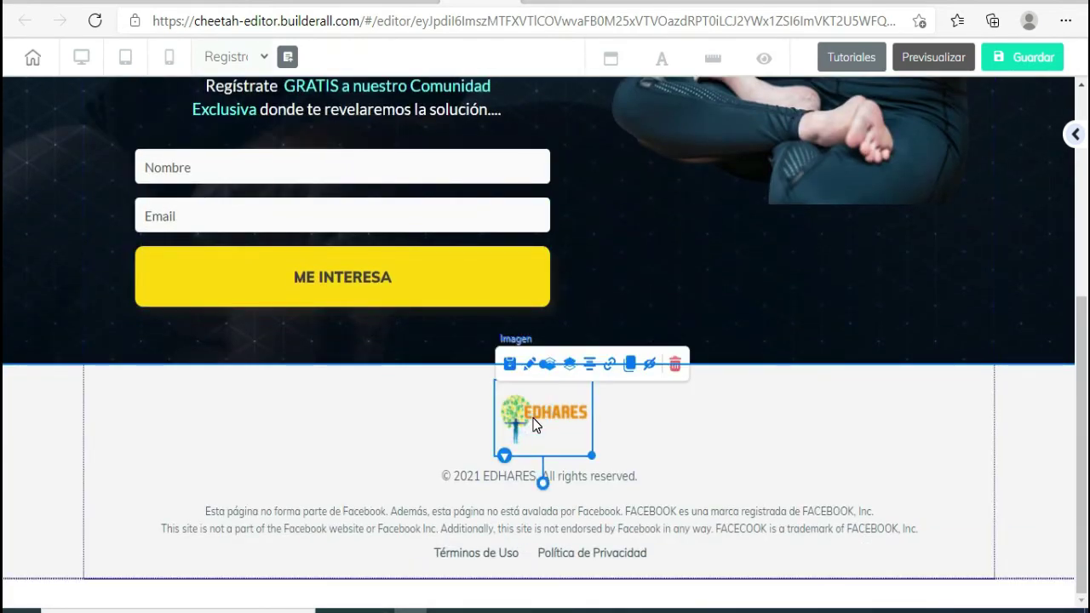
double_click(535, 424)
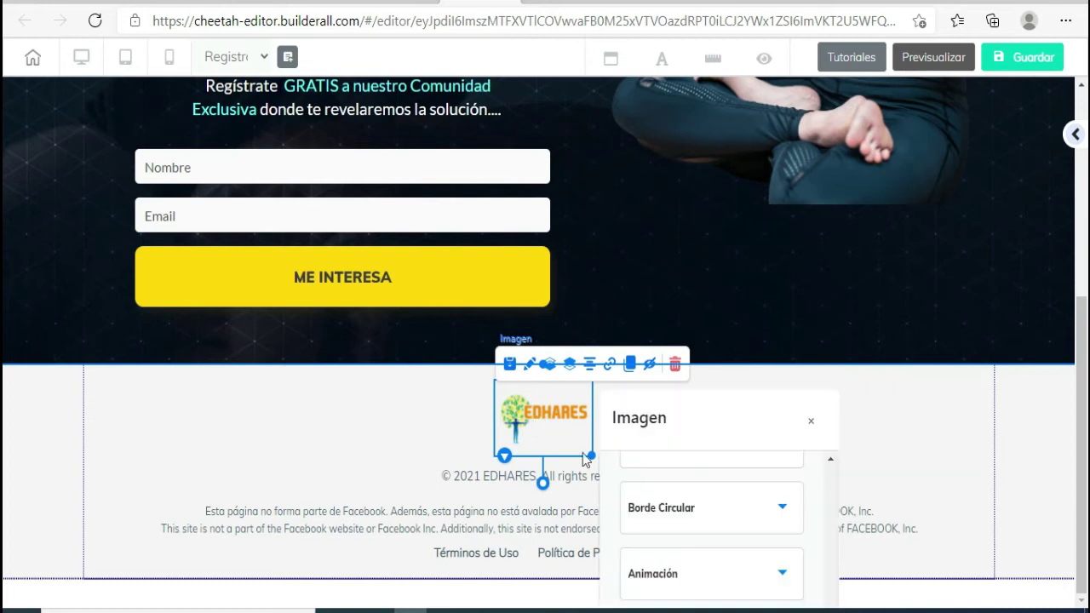
drag(747, 452, 810, 169)
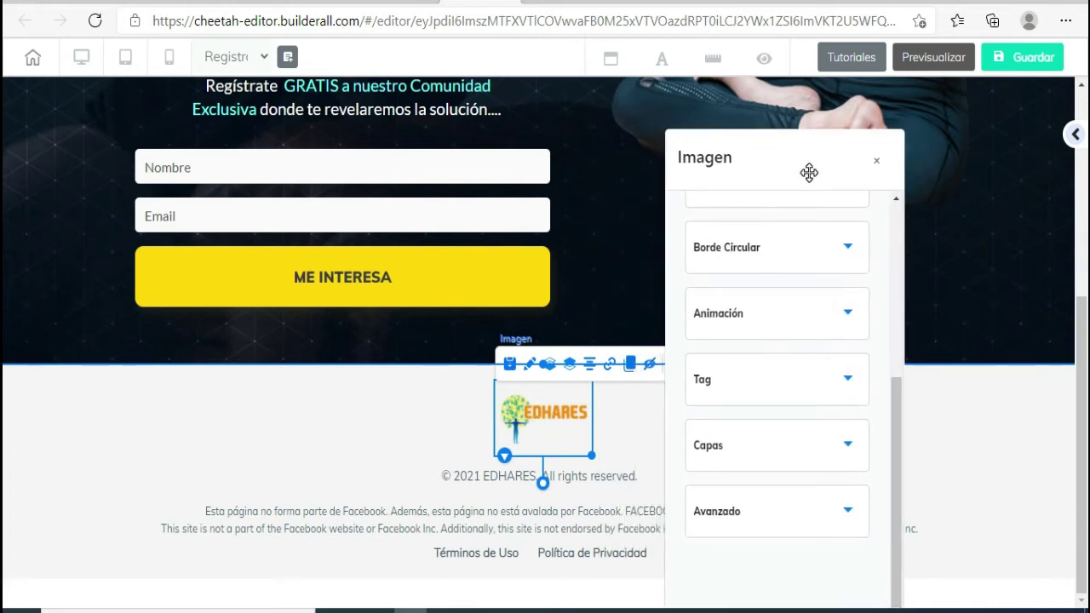
scroll(786, 401, up, 3)
scroll(786, 402, down, 3)
scroll(786, 402, up, 4)
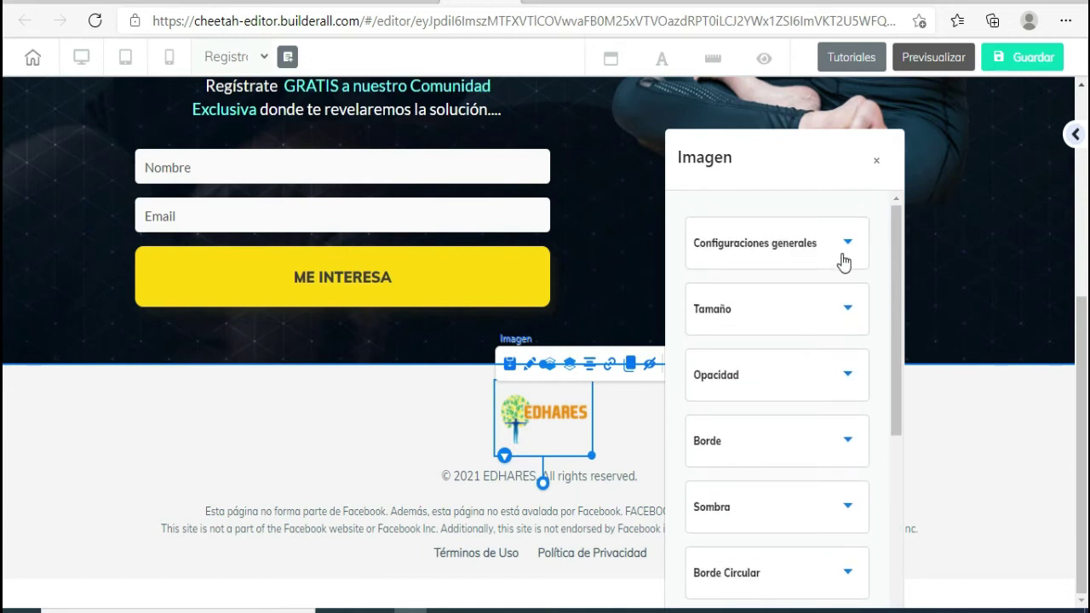
click(845, 247)
scroll(811, 407, down, 2)
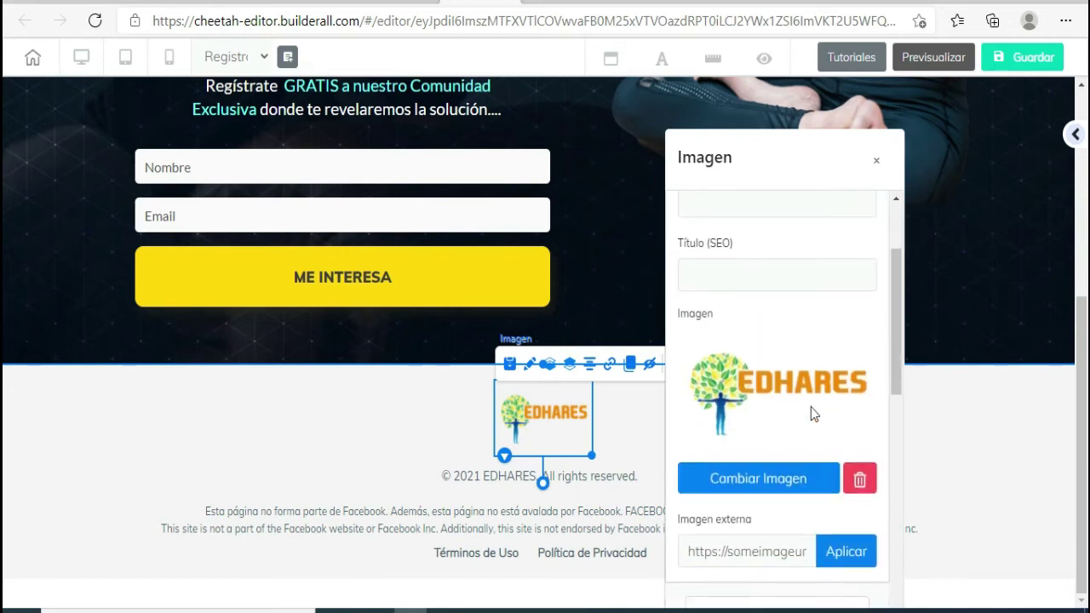
click(773, 487)
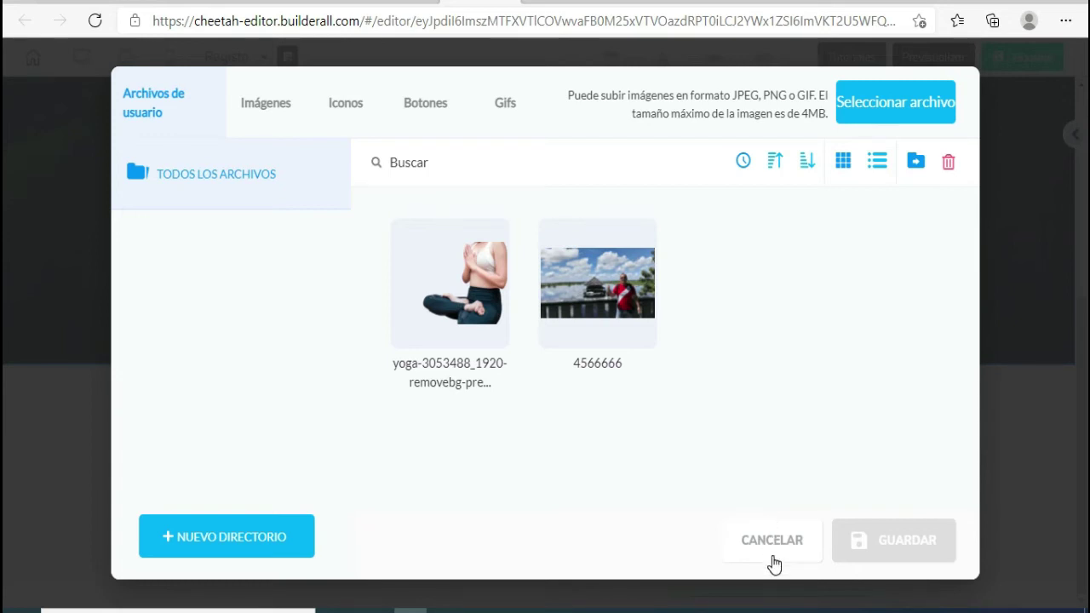
- Replace the footer logo with the alarm-clock01 GIF from the animated GIF library
click(813, 177)
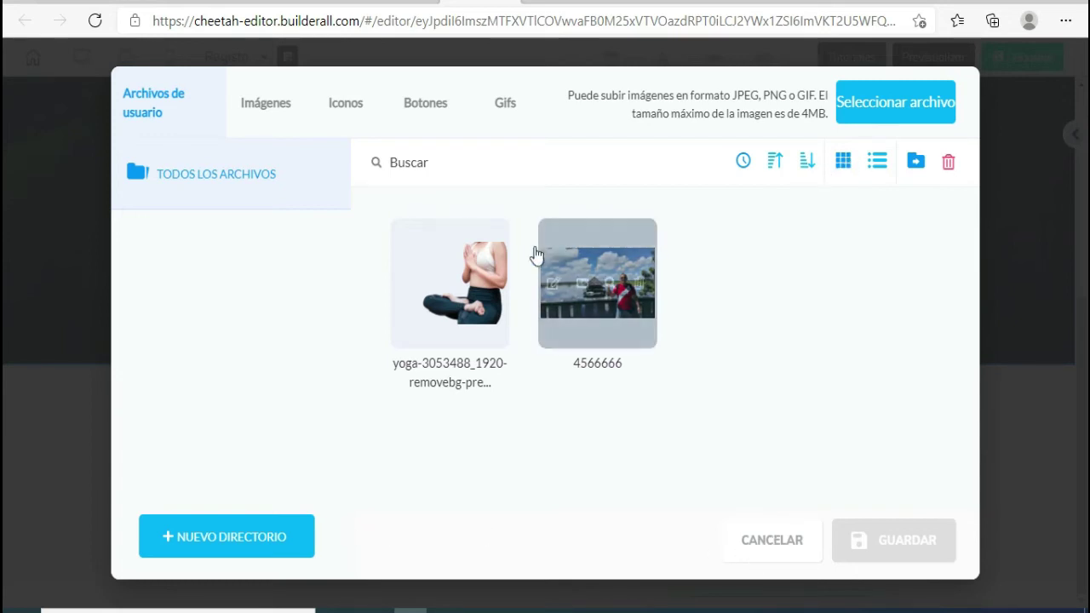
click(349, 109)
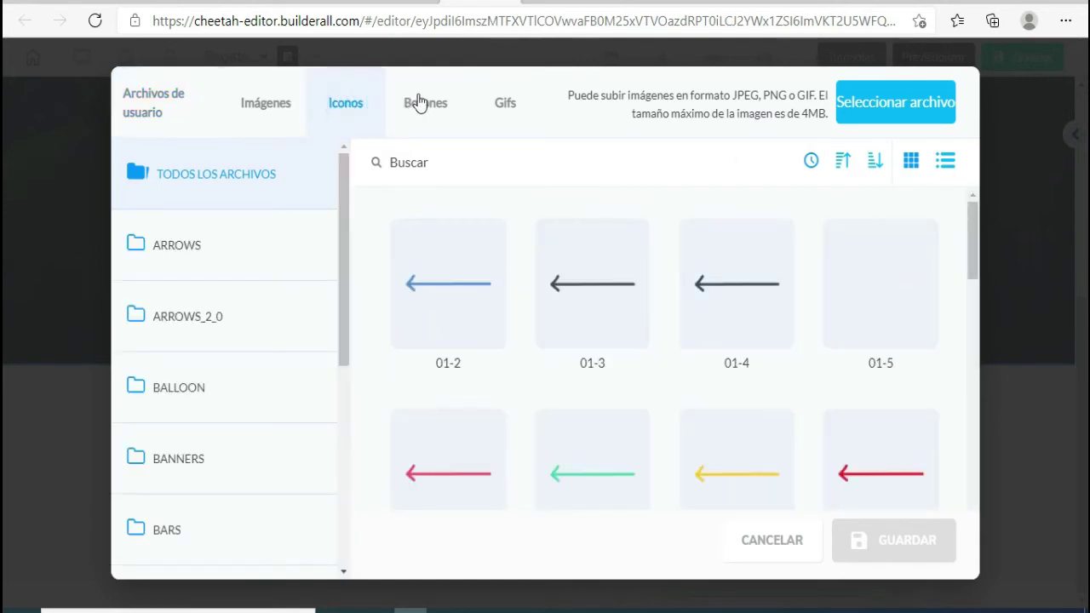
click(428, 101)
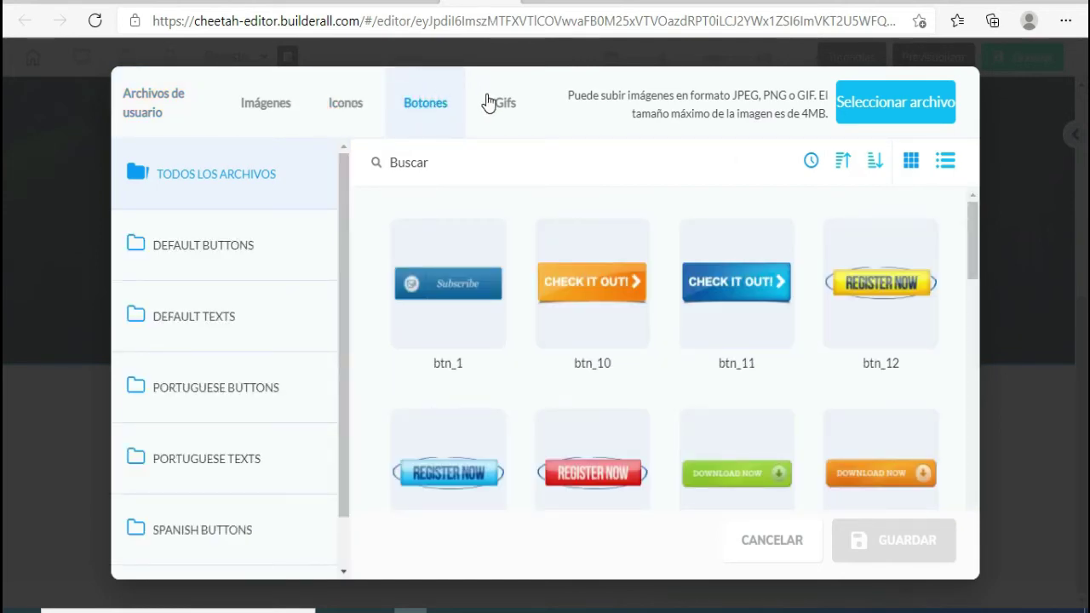
click(492, 104)
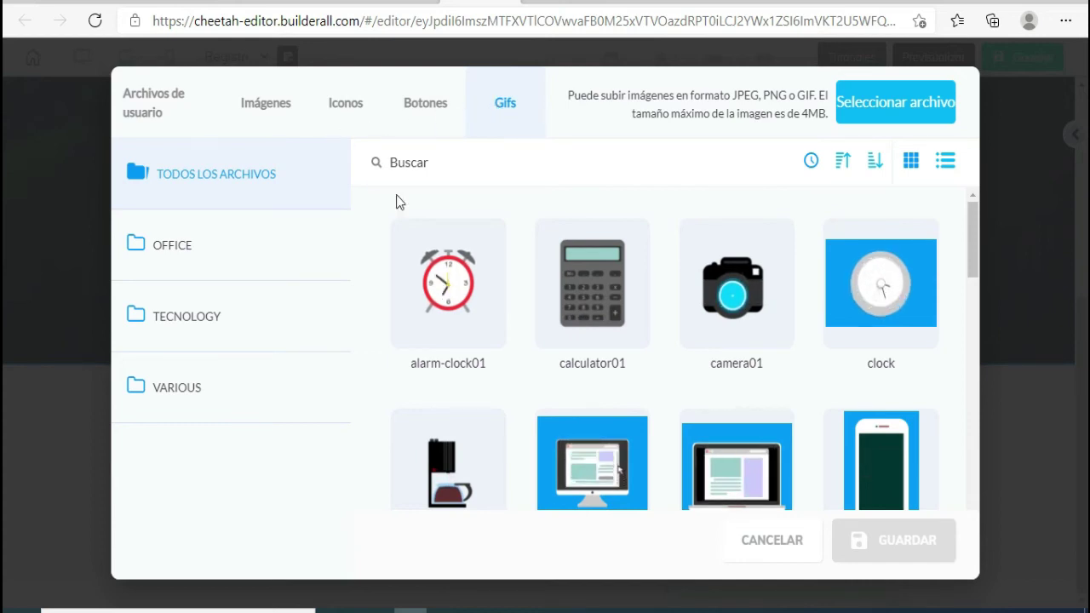
mouse_move(469, 312)
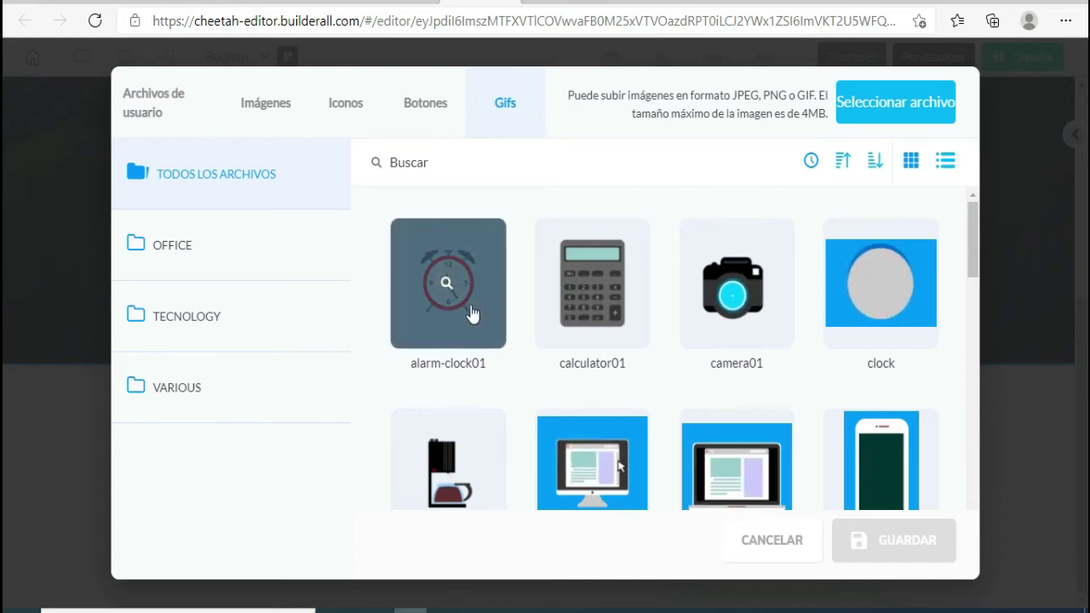
click(452, 269)
click(935, 552)
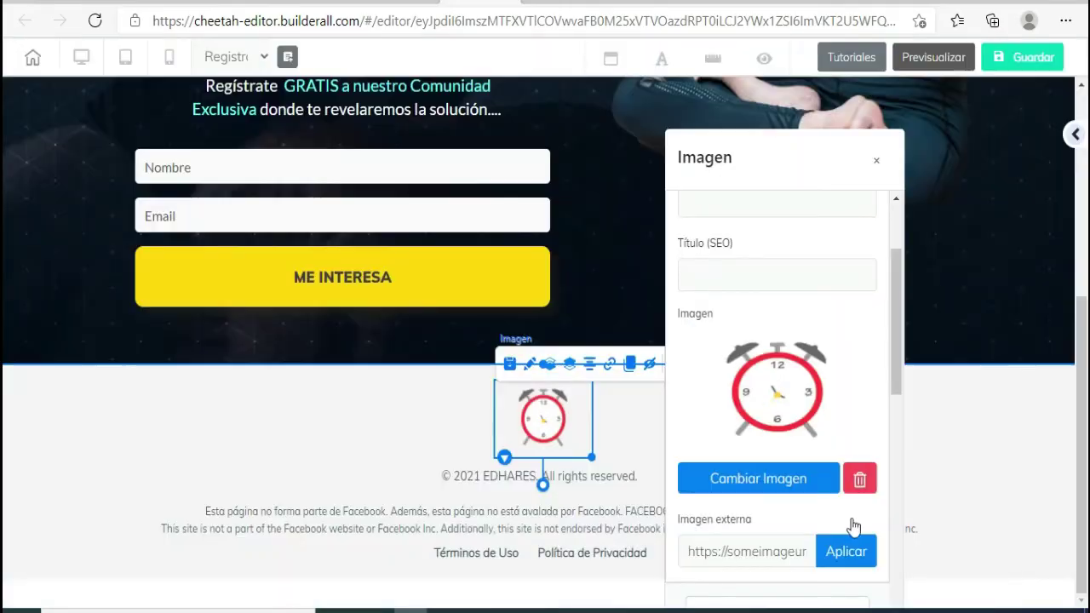
click(874, 164)
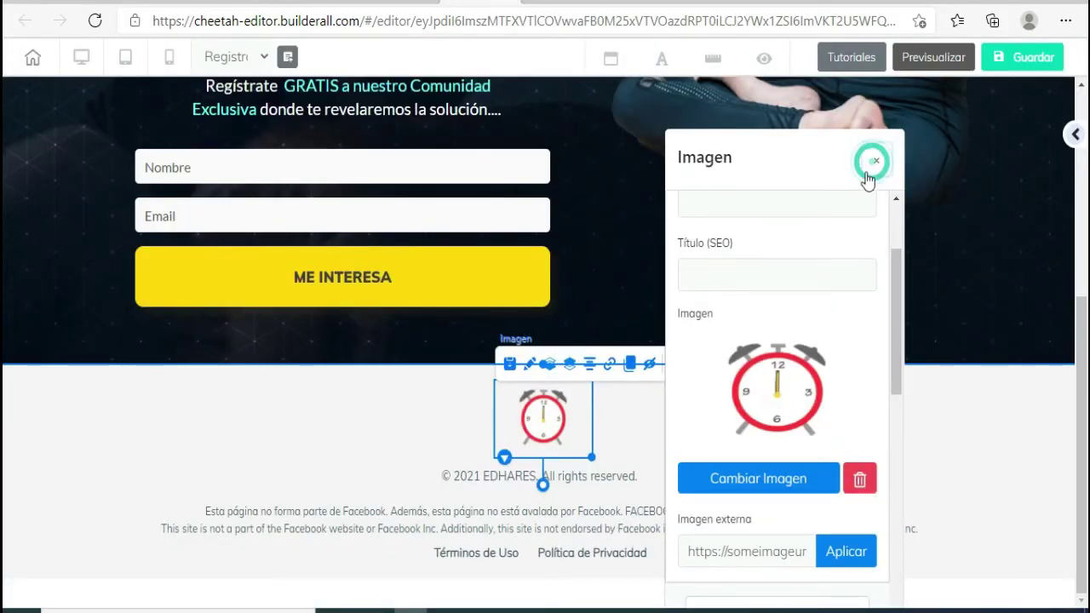
- Reopen the clock image's settings to review them, then close the panel
click(633, 446)
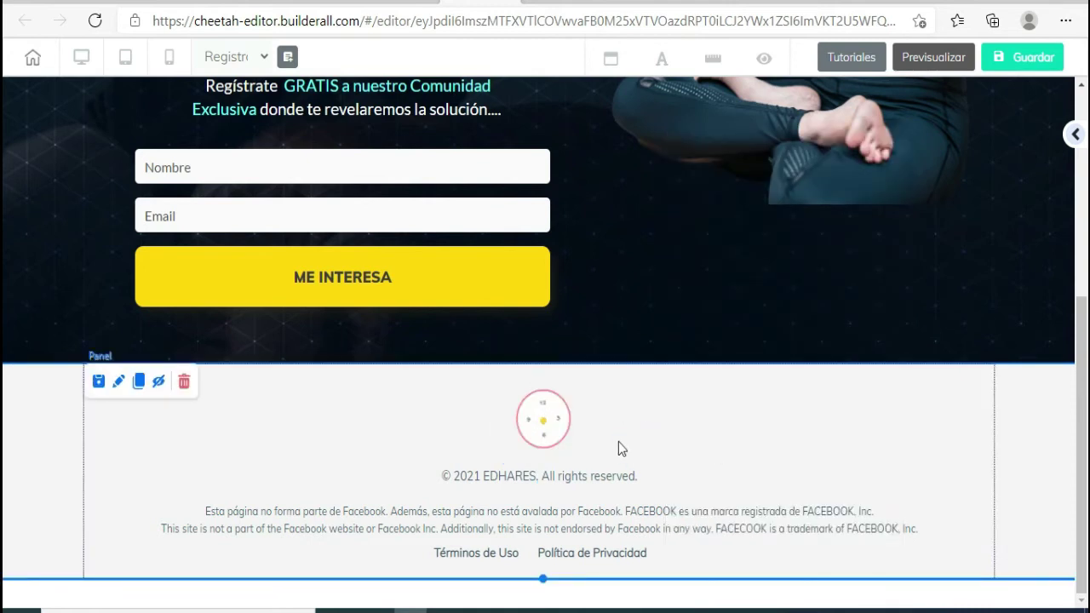
click(552, 430)
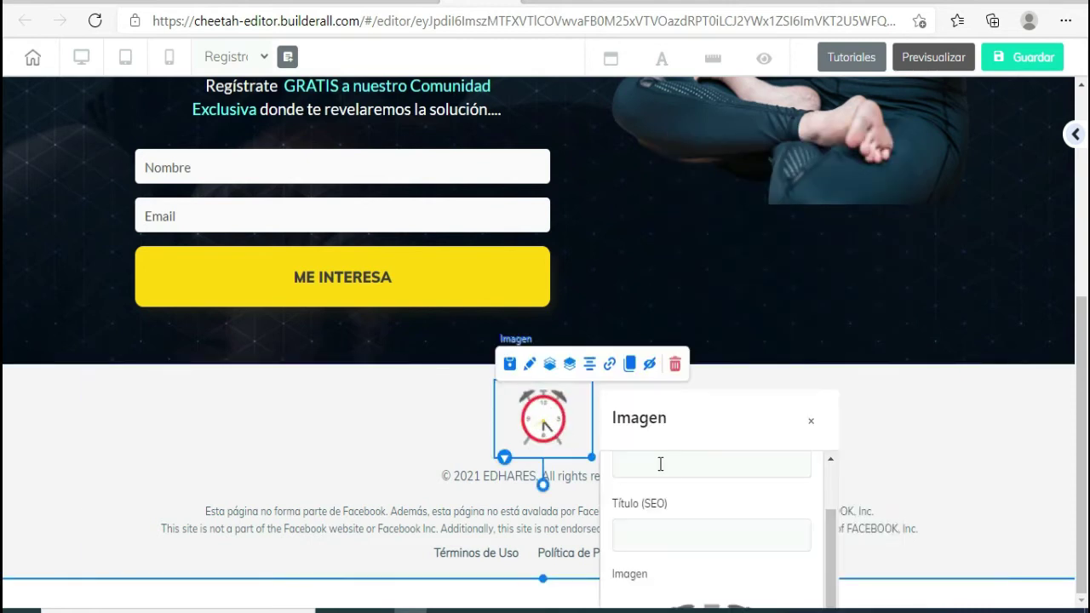
drag(713, 440, 779, 189)
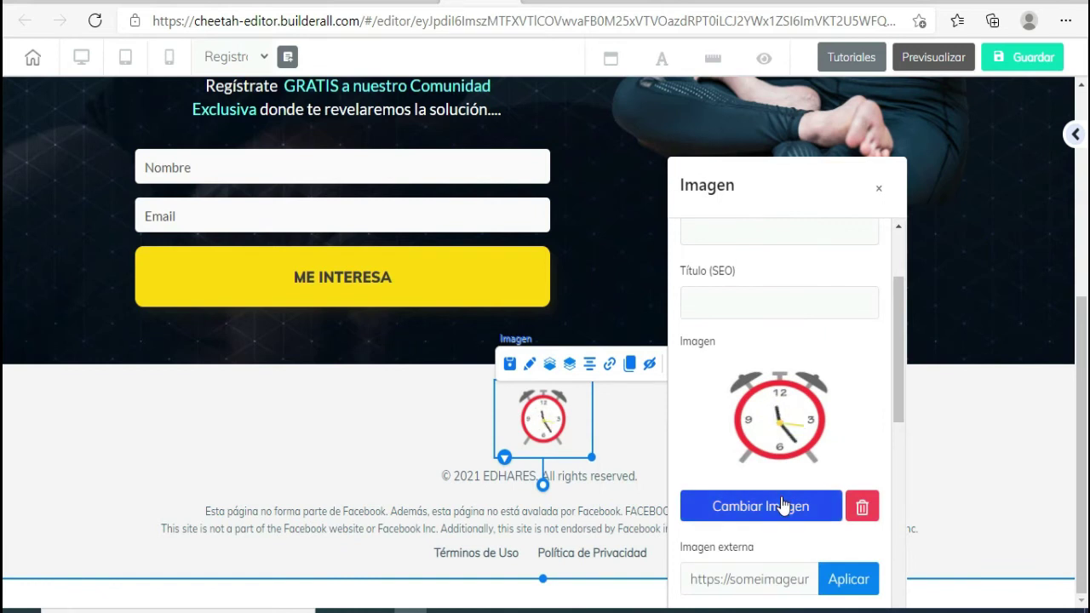
click(878, 194)
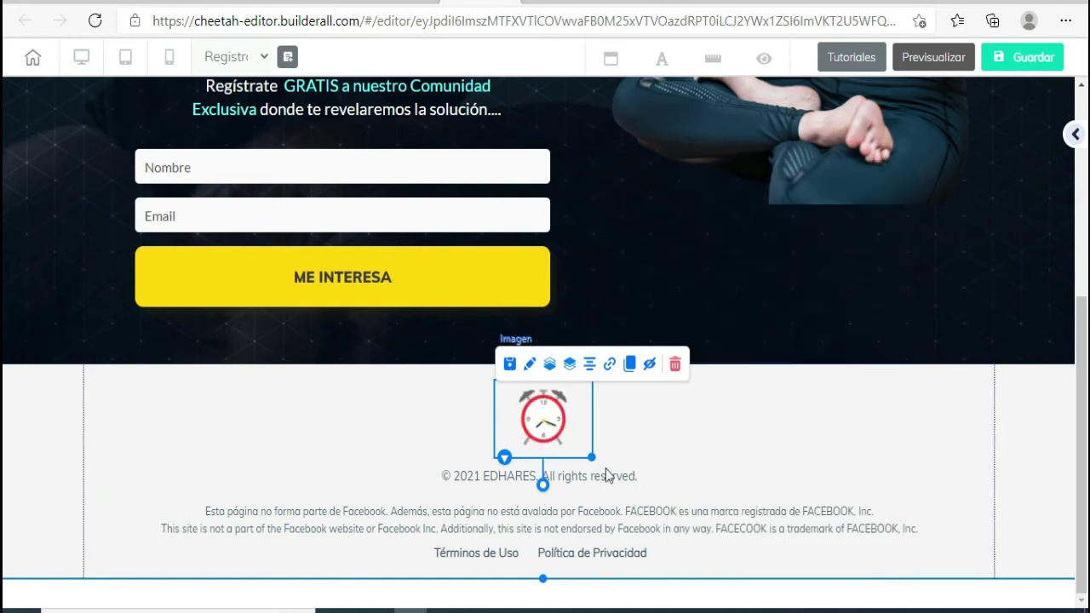
- Replace EDHARES with TU EMPRESA O SERVICIO in the footer copyright line
click(596, 477)
double_click(506, 471)
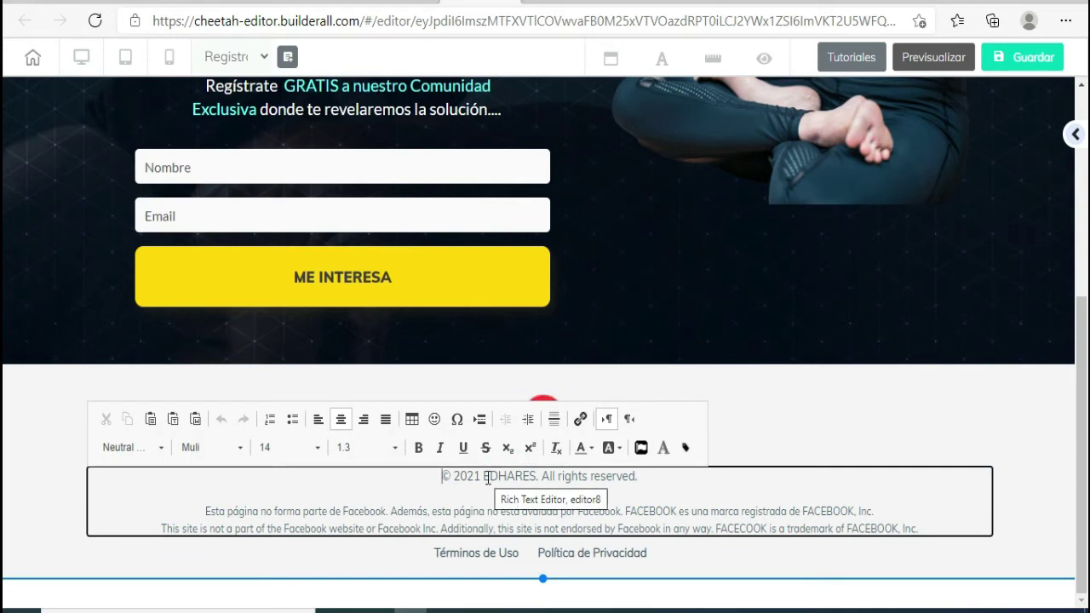
drag(483, 476, 530, 475)
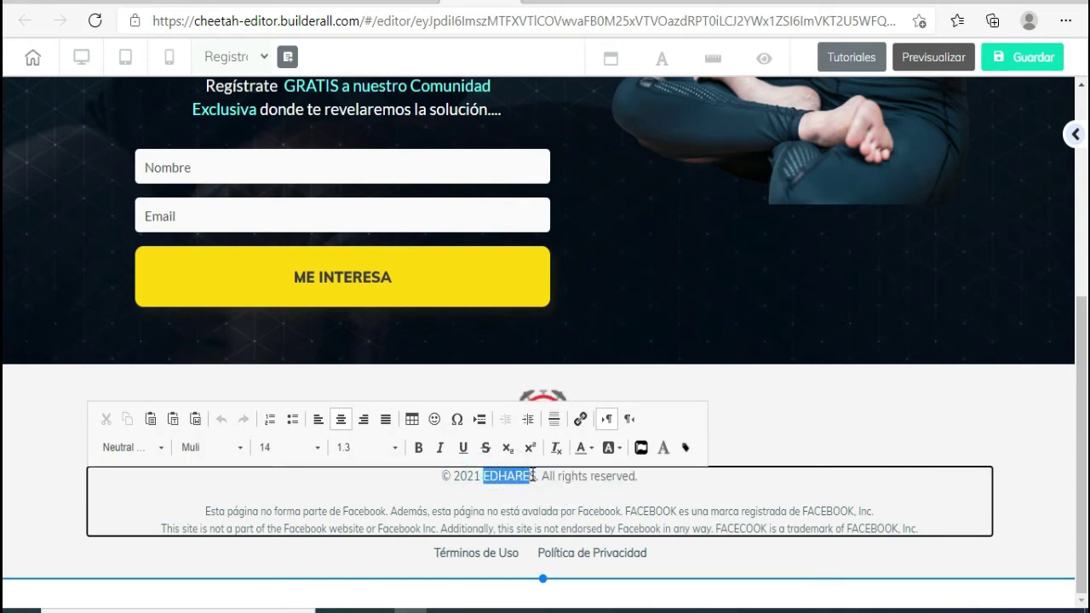
text(TU EMPRESA O SERVICIO)
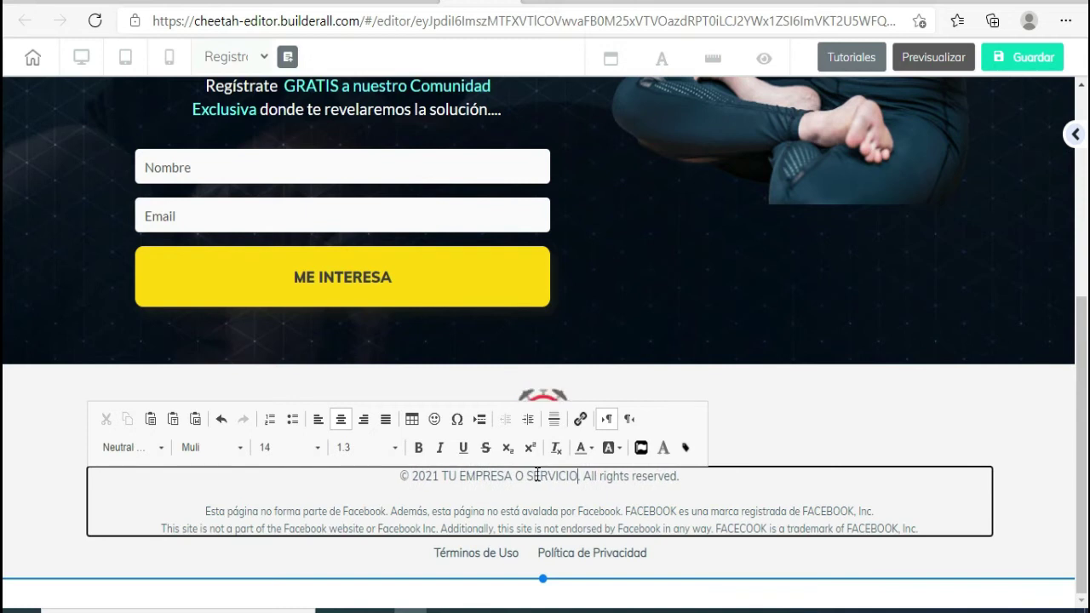
- Select the Facebook disclaimer paragraph, then leave the footer text editor
click(566, 519)
drag(205, 509, 925, 528)
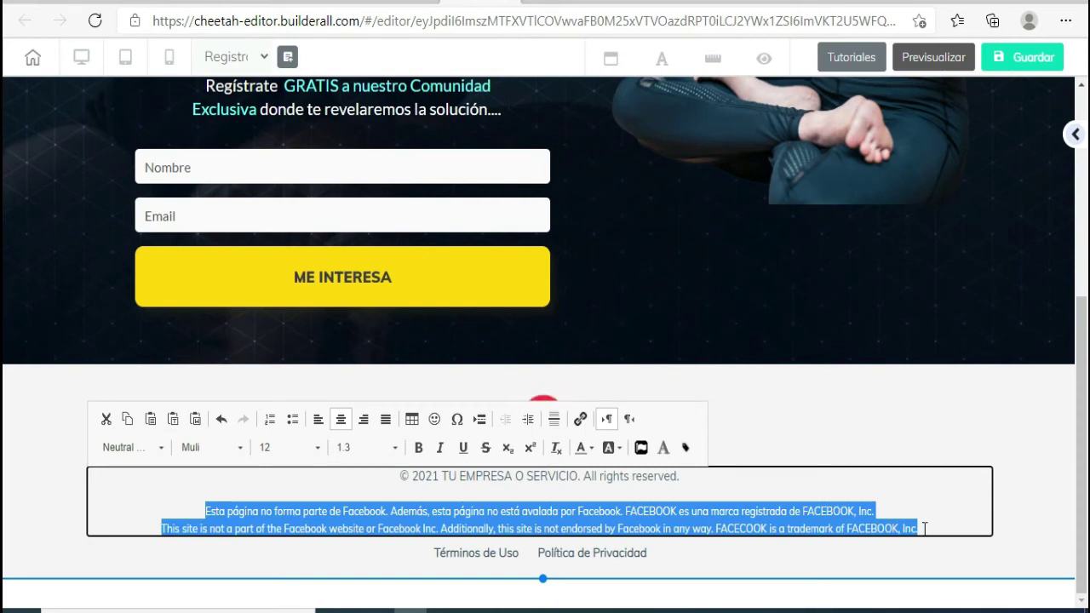
click(752, 561)
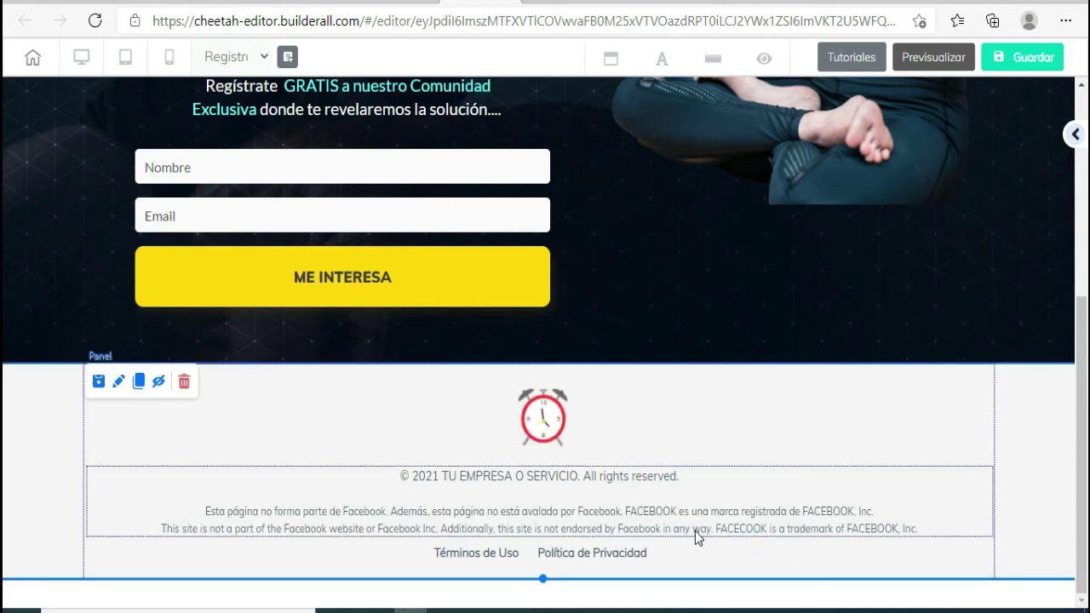
- Open the signup form's MailingBoss list settings, showing lista Talleres EDHARES and E-mail Marketing
scroll(695, 531, up, 5)
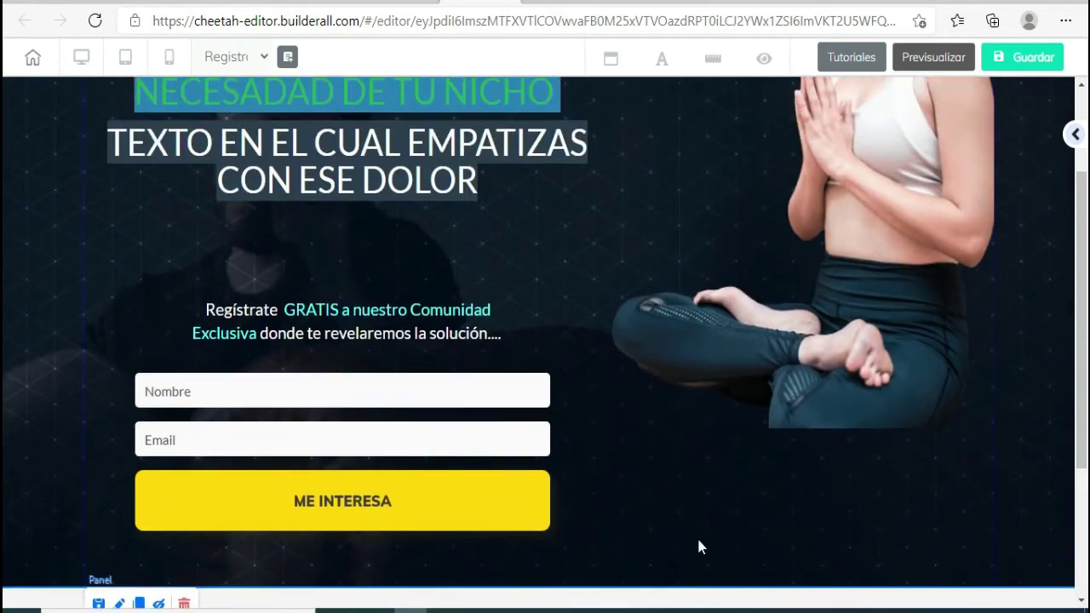
scroll(336, 548, down, 2)
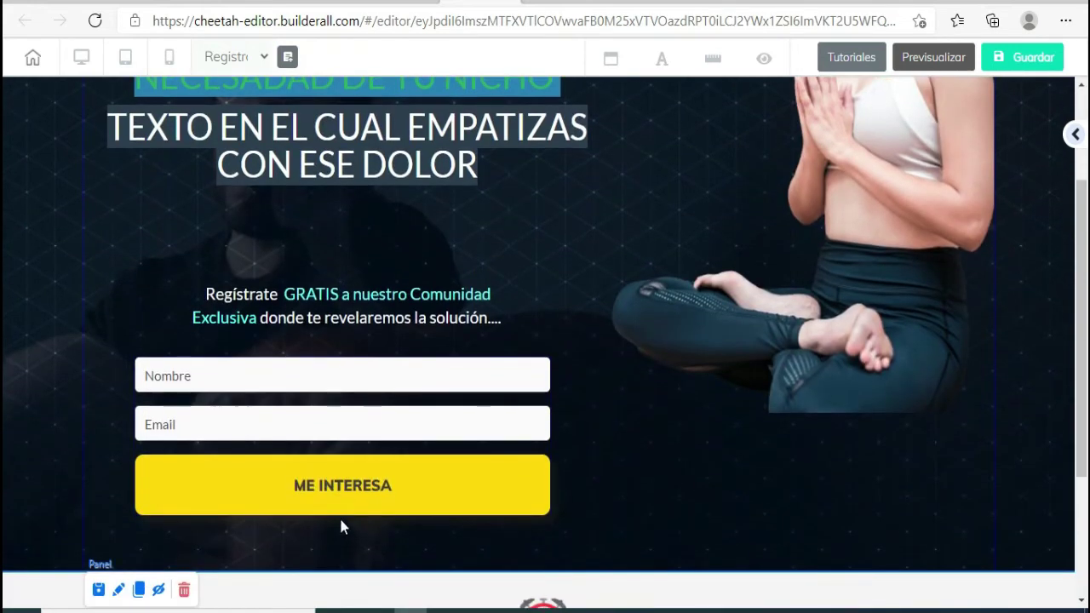
click(313, 434)
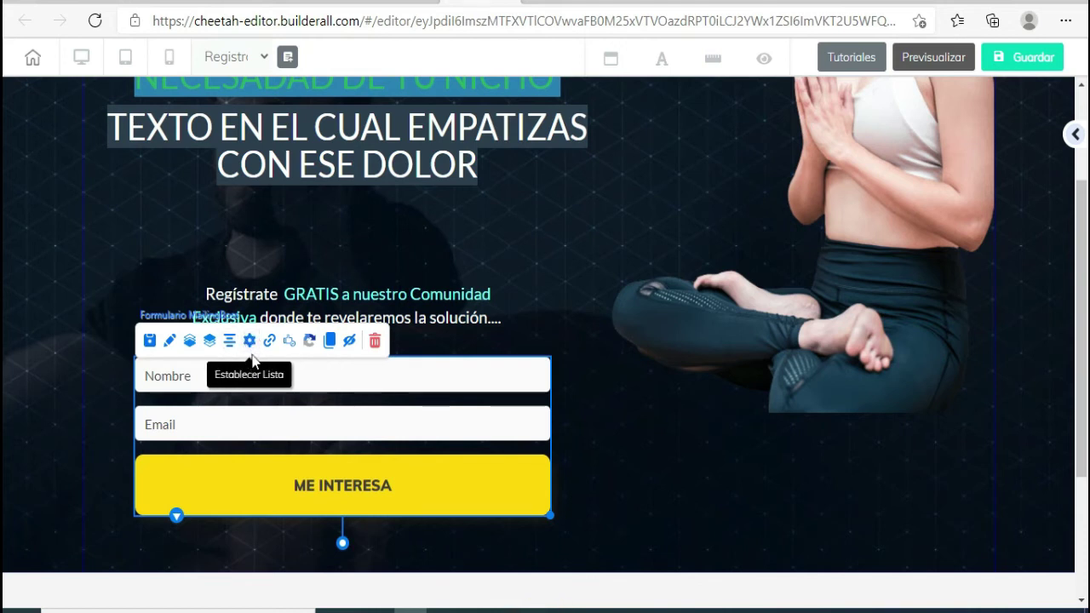
click(248, 341)
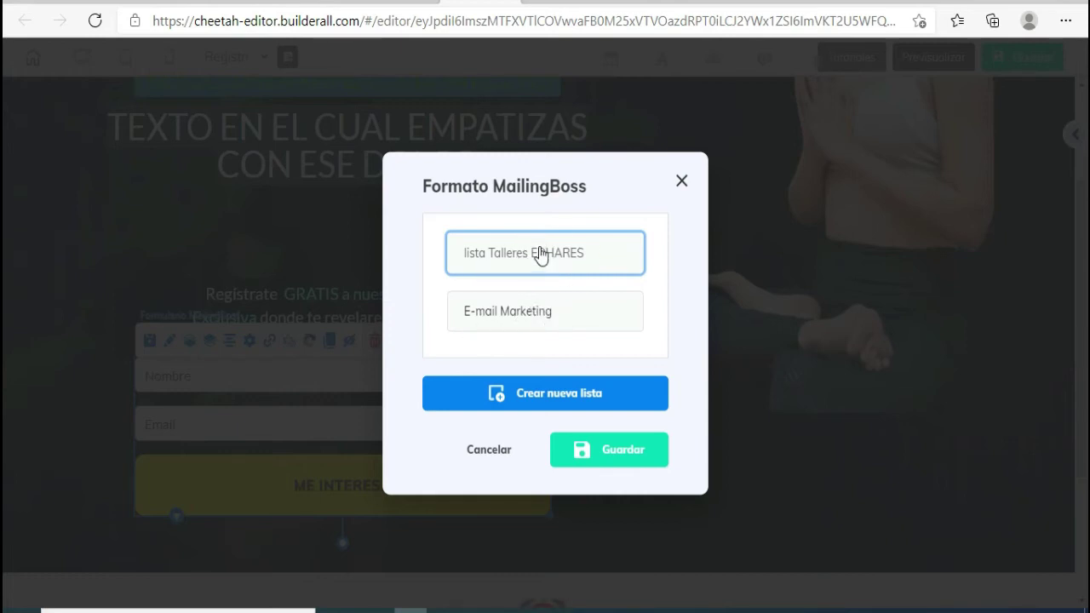
scroll(597, 271, down, 1)
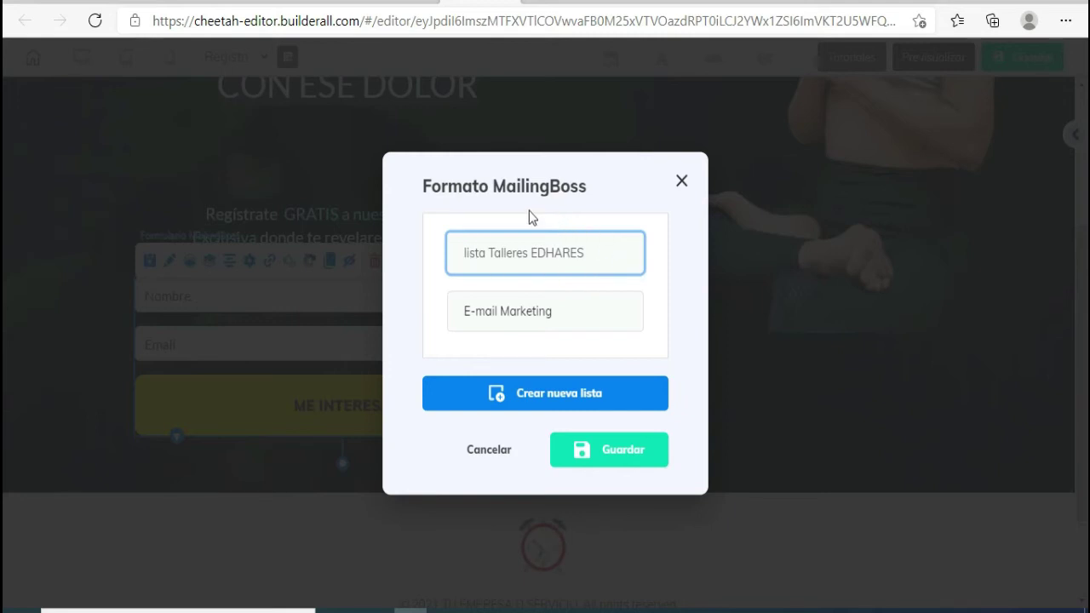
- Save the MailingBoss list and redirect pending and confirmed subscriptions to Página: Gracias
click(634, 450)
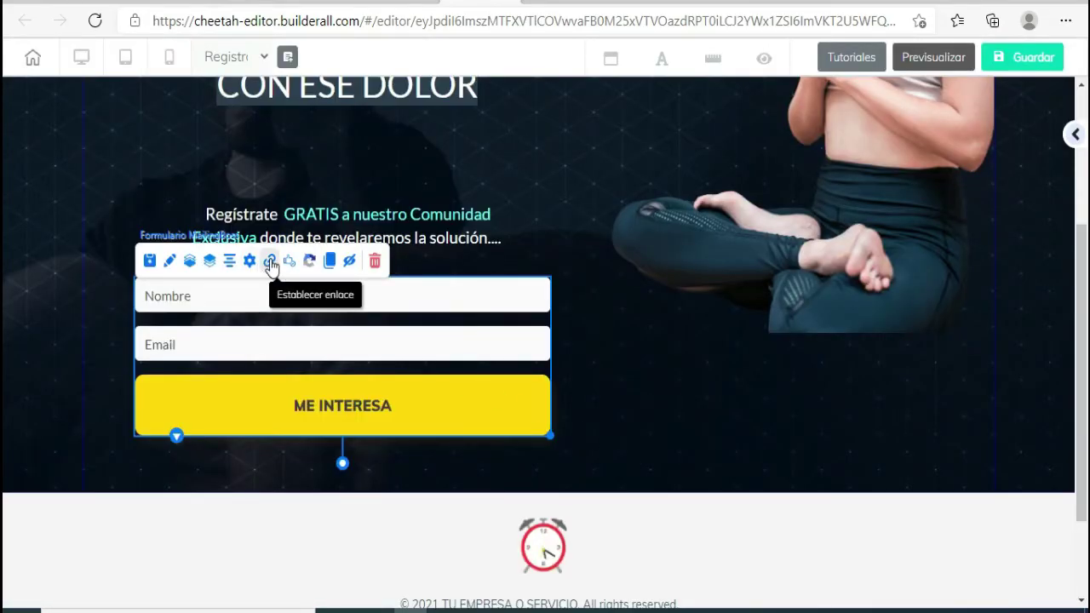
click(270, 262)
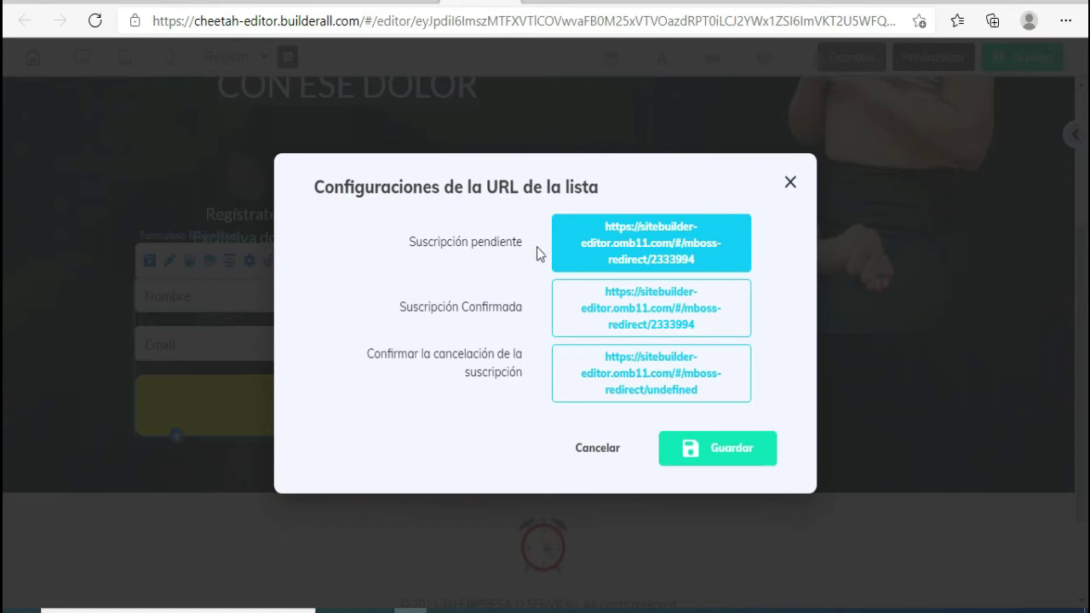
click(610, 257)
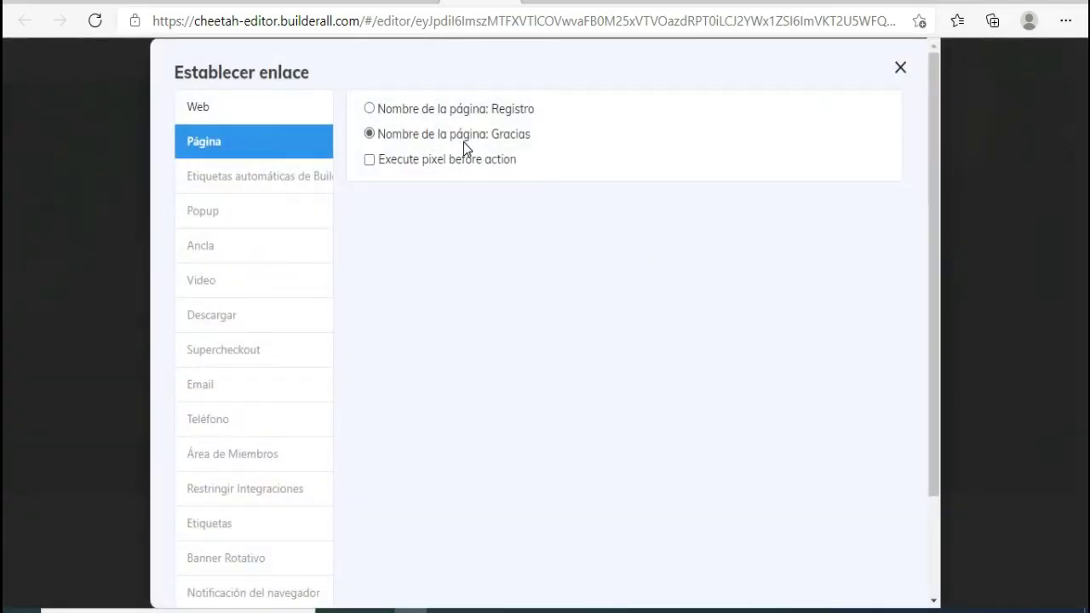
click(900, 68)
click(652, 311)
click(900, 68)
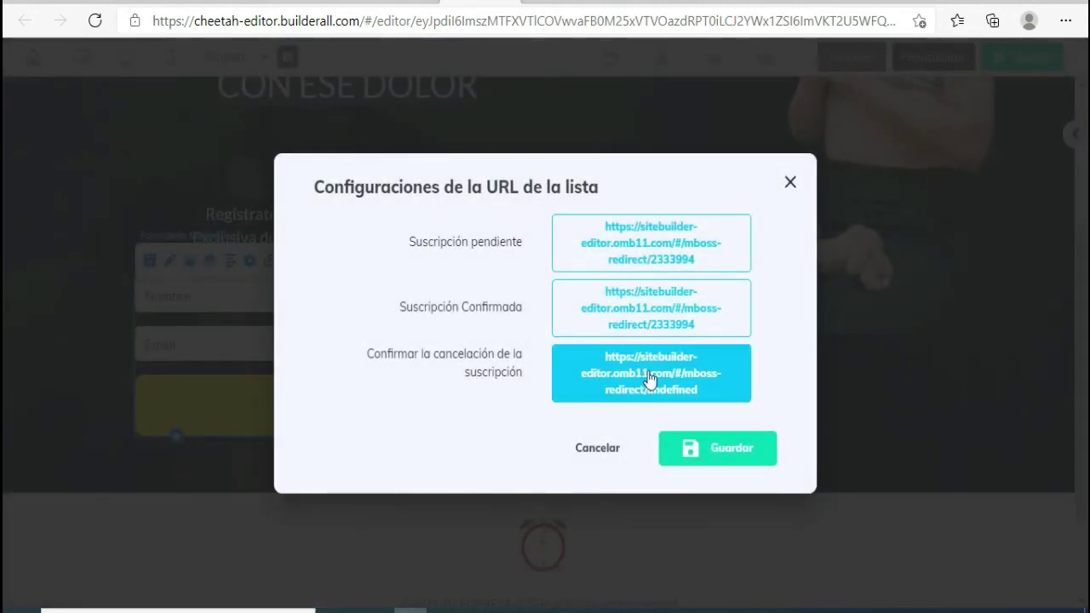
click(751, 459)
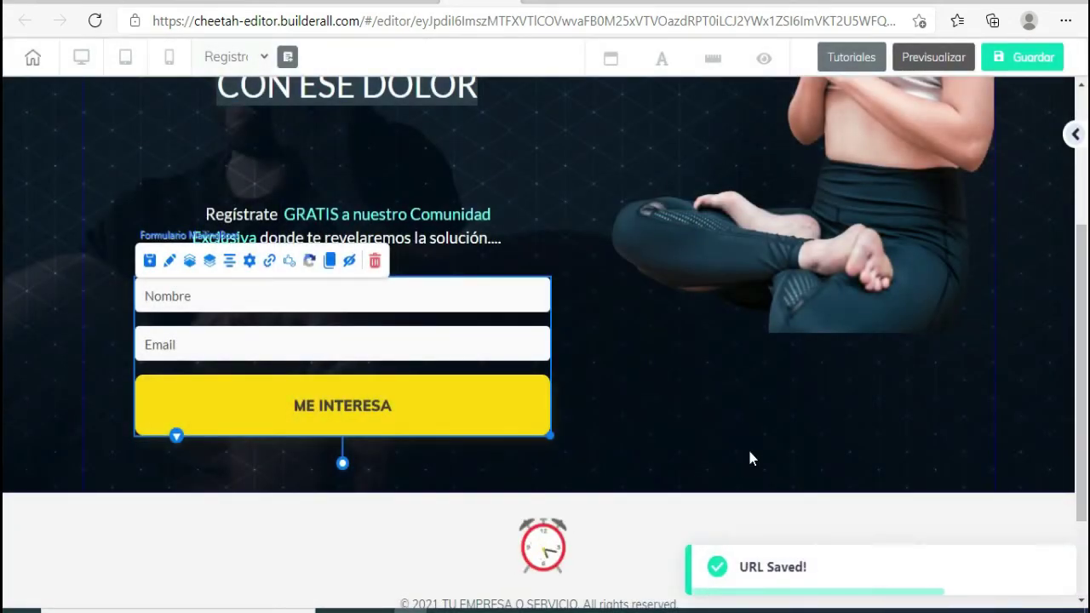
- Save and publish the site, then open edymarketer2021-registro-copy.free.builderall.com
scroll(712, 458, down, 3)
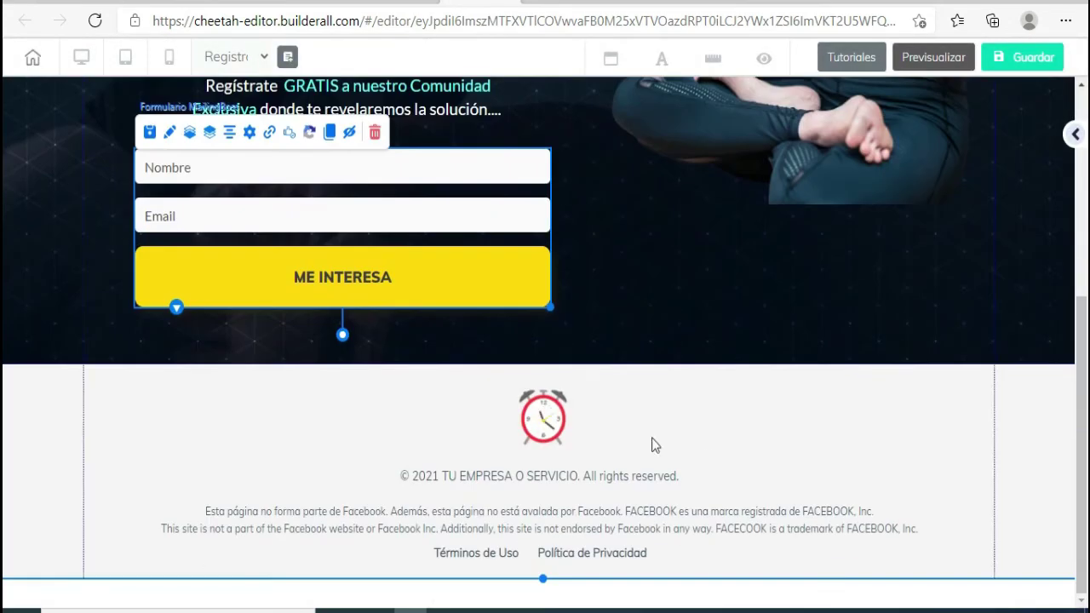
scroll(709, 459, up, 4)
scroll(691, 339, down, 1)
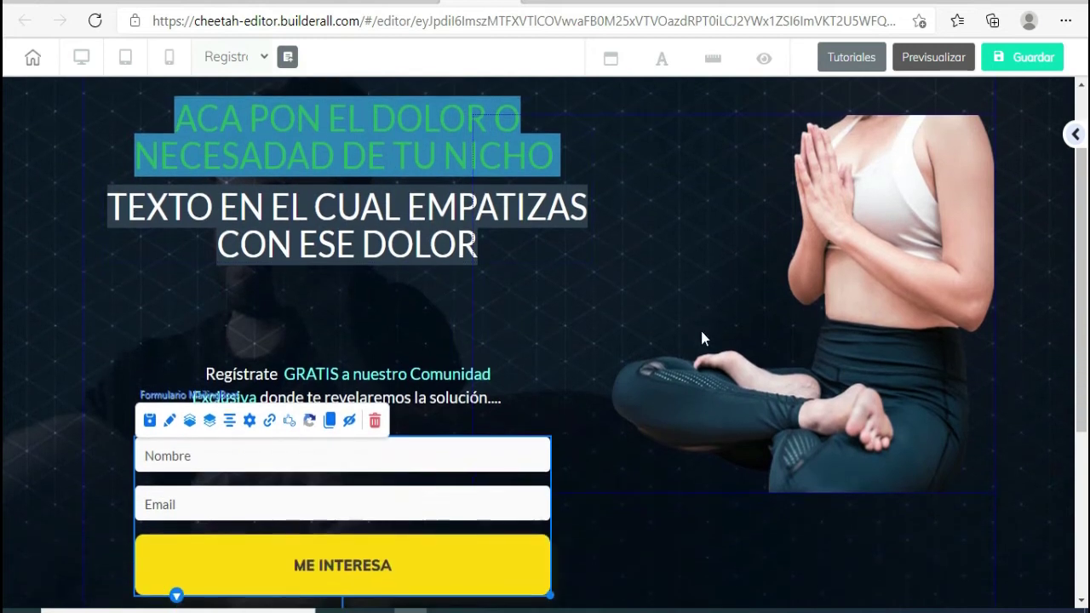
scroll(691, 339, down, 4)
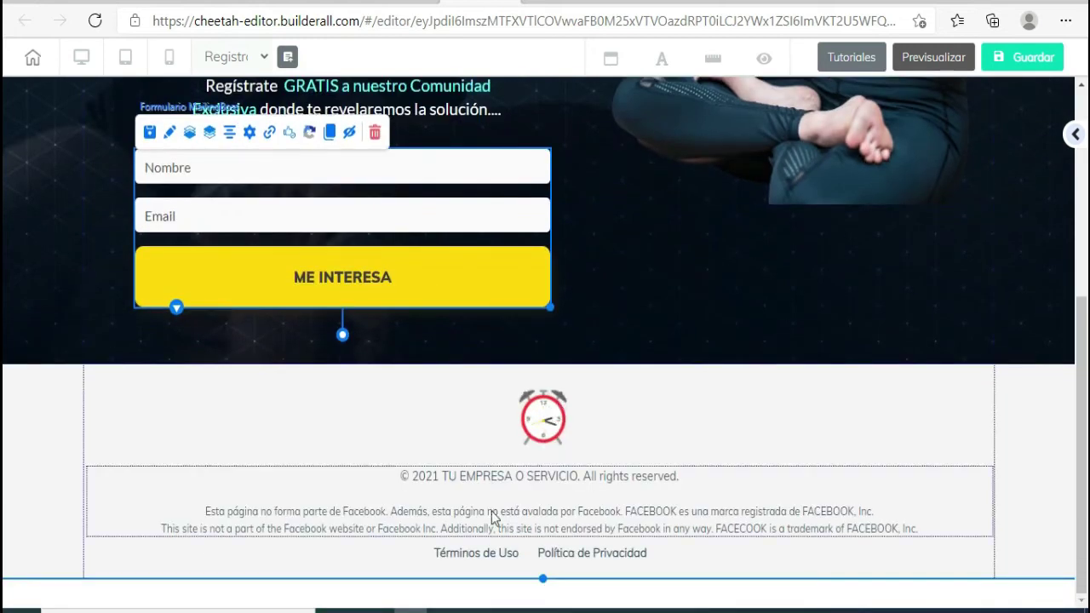
scroll(699, 523, up, 5)
click(1015, 62)
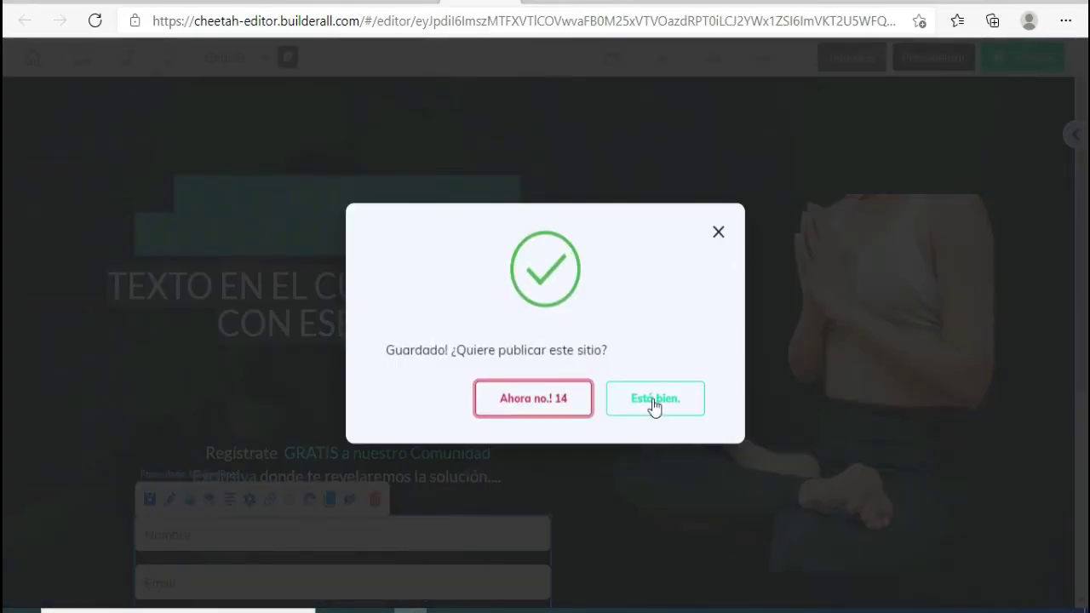
click(658, 401)
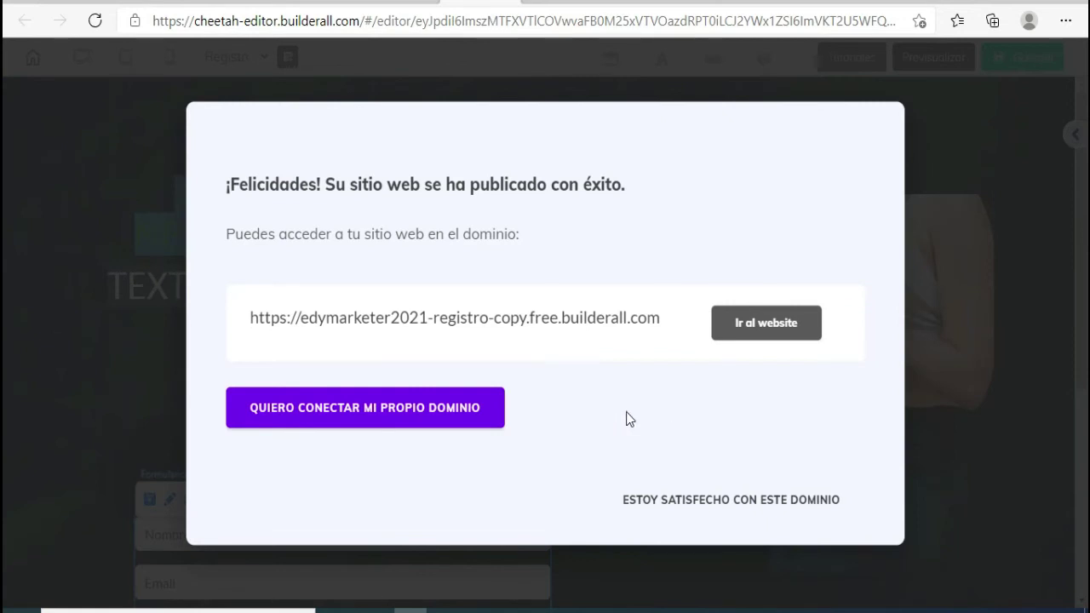
drag(248, 323, 308, 318)
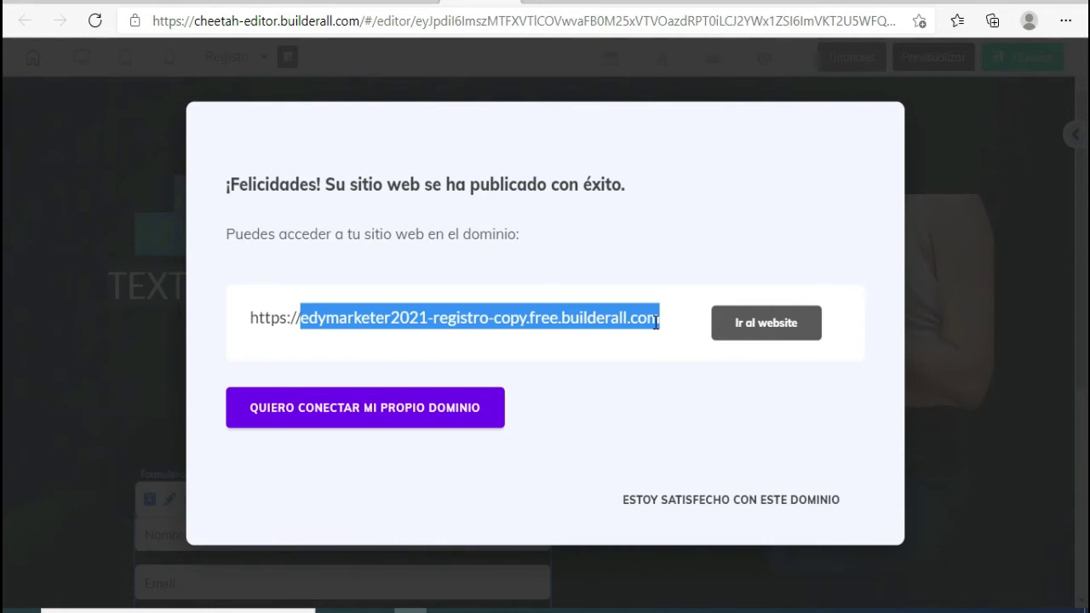
click(742, 330)
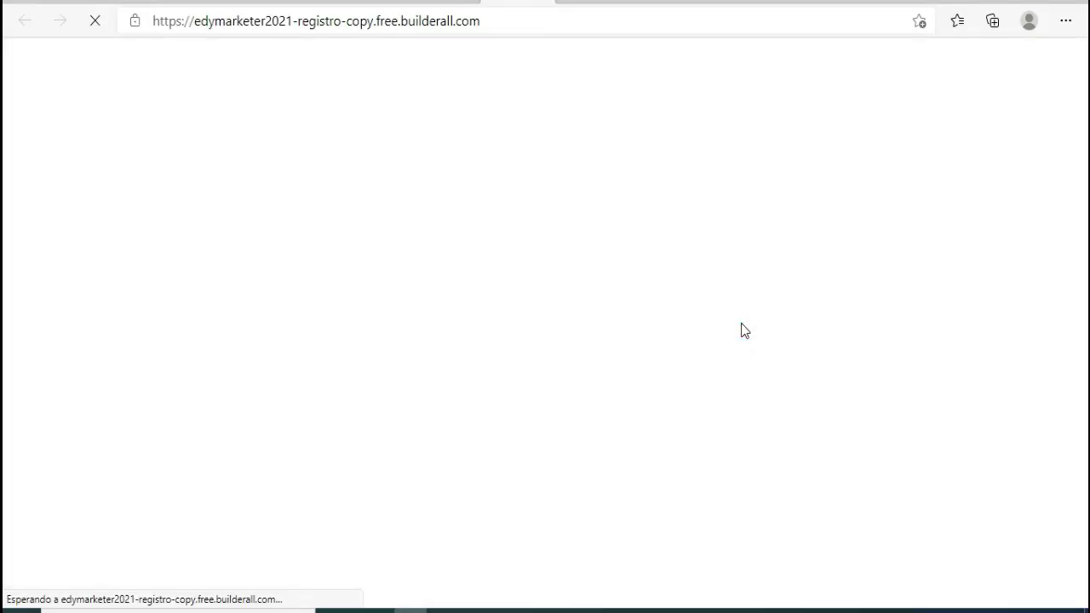
- Copy the live yoga landing page's URL and switch to the other browser window
scroll(741, 330, down, 2)
scroll(741, 322, down, 3)
scroll(740, 319, up, 4)
scroll(740, 320, down, 4)
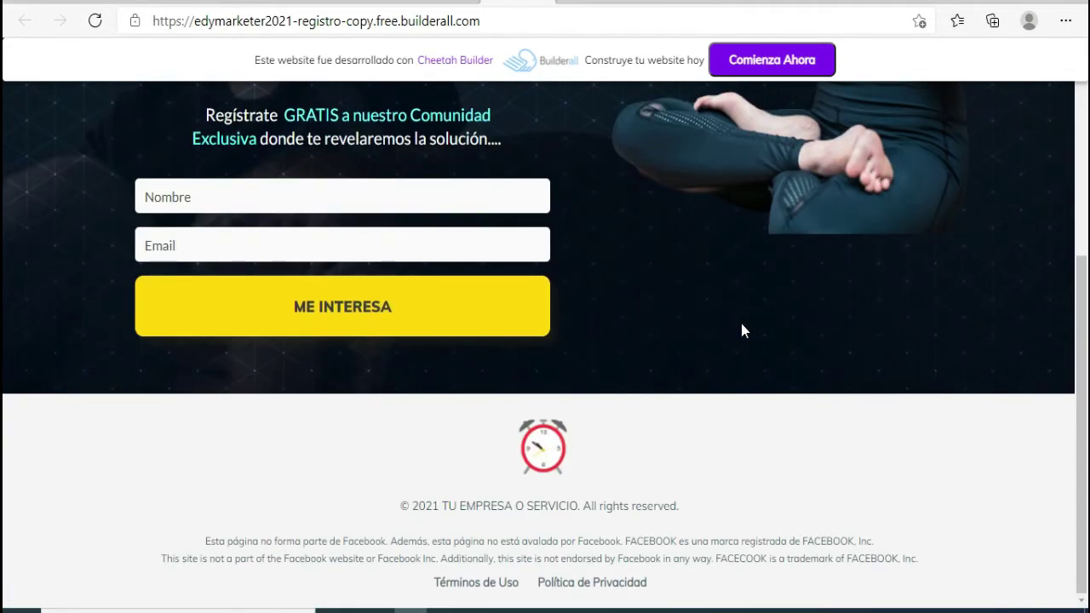
scroll(742, 331, up, 4)
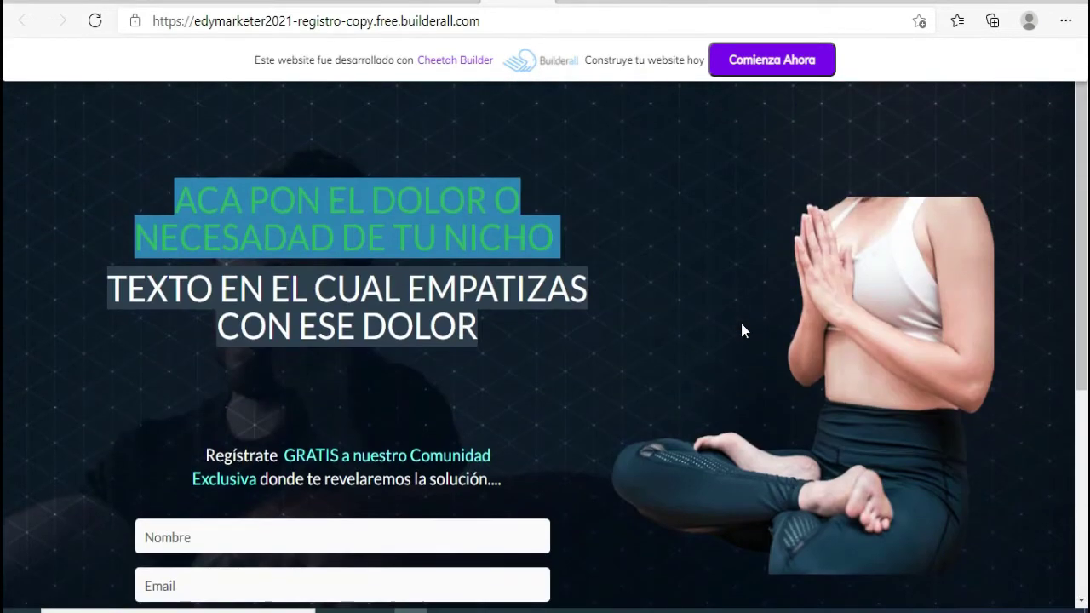
click(263, 24)
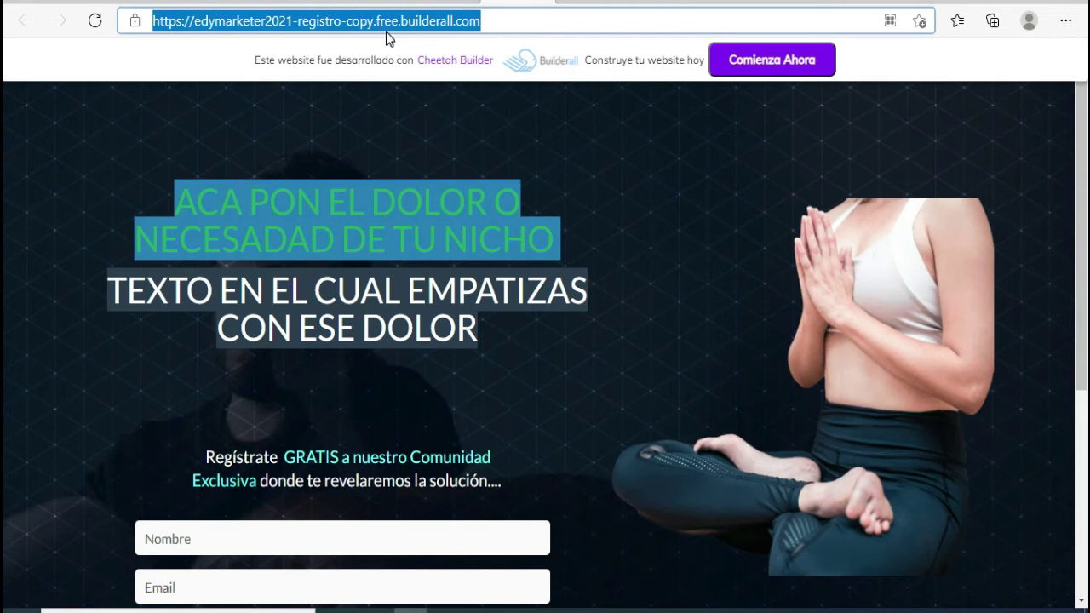
right_click(385, 23)
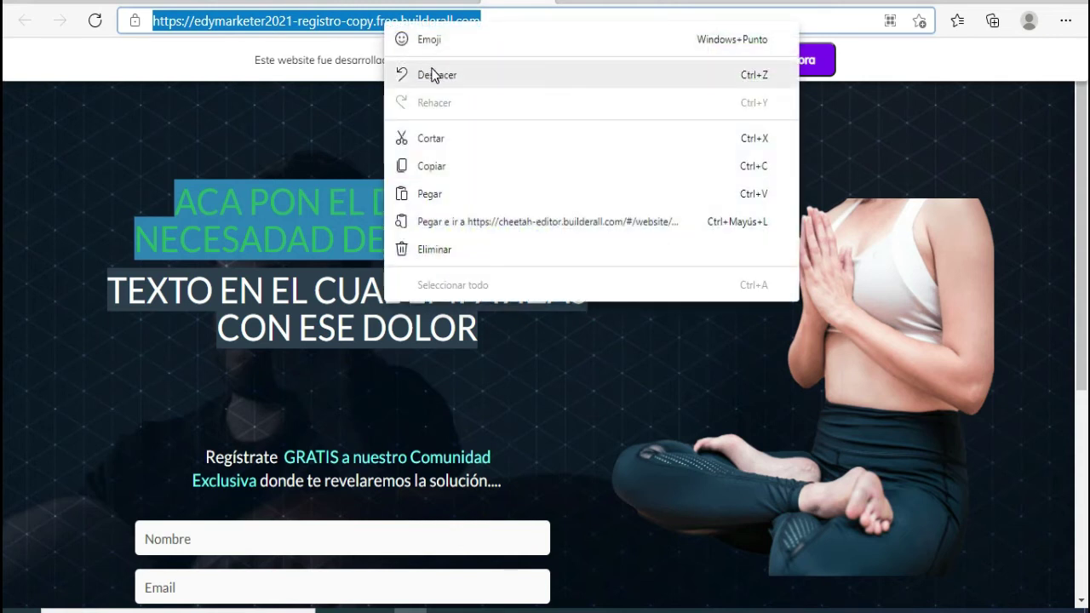
click(439, 167)
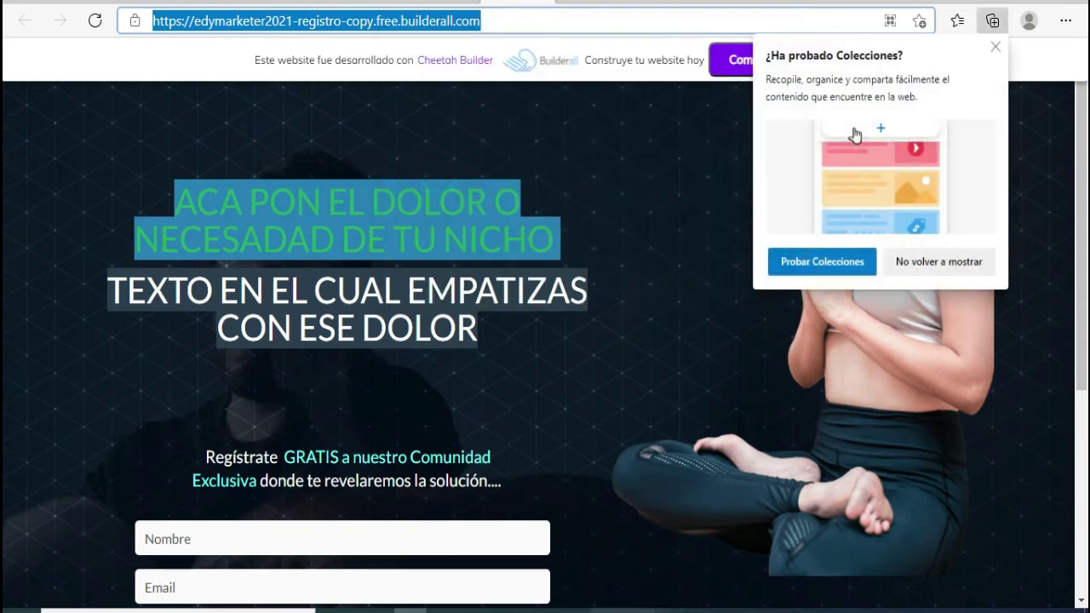
key(alt+Tab)
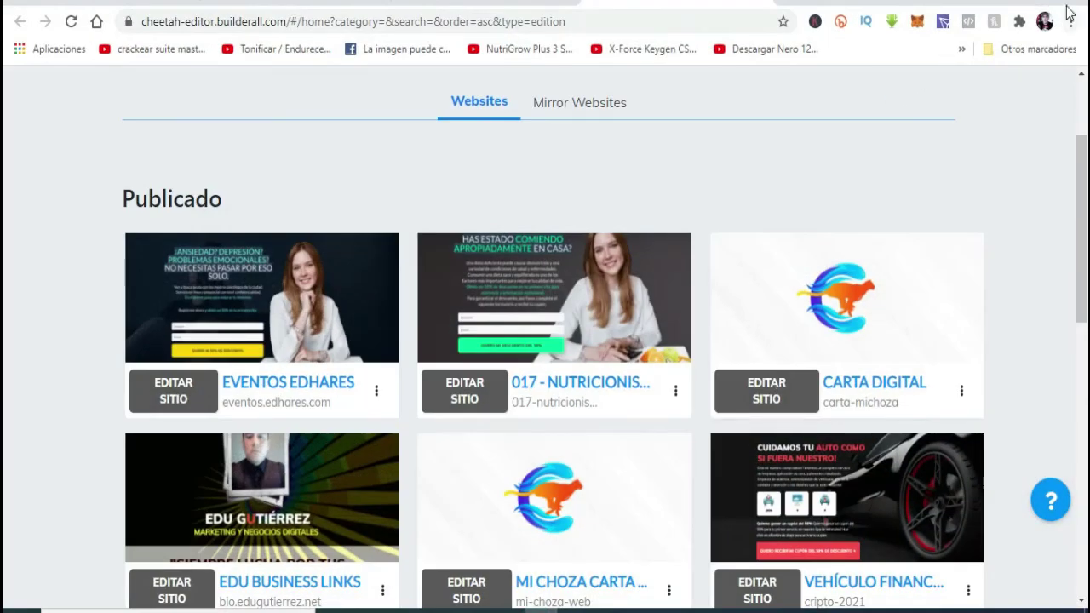
- Open Bitly from the bookmarks and create a short link from the pasted page URL
click(1038, 56)
mouse_move(923, 596)
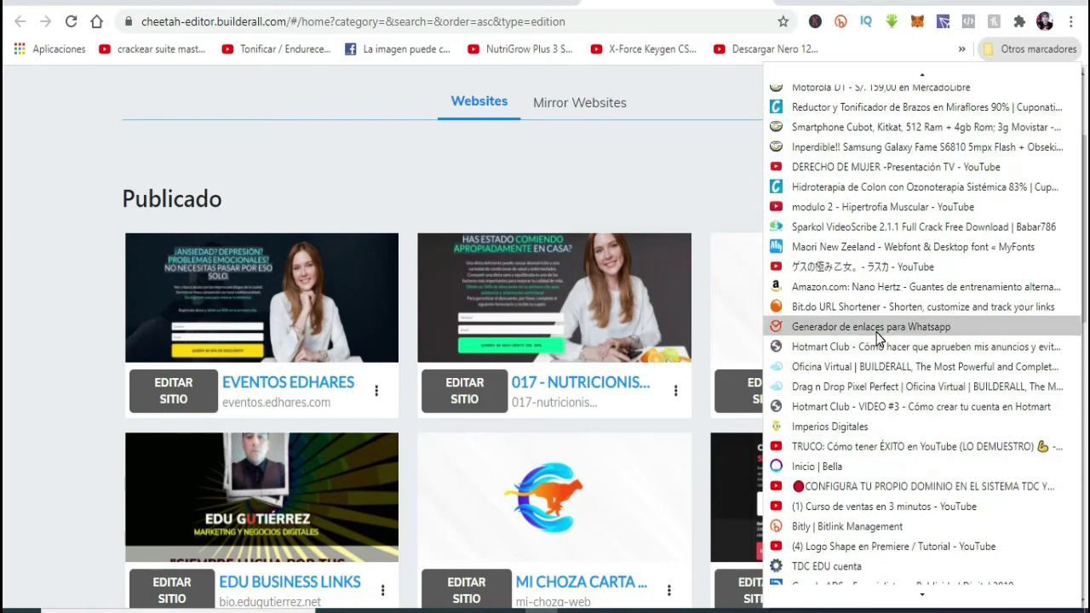
scroll(903, 341, down, 1)
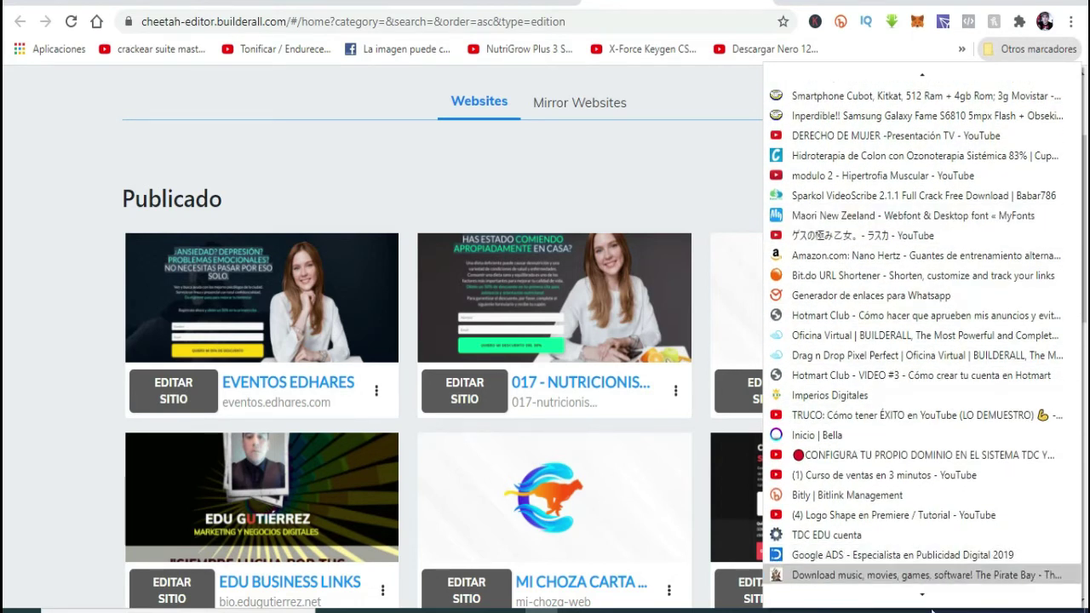
click(875, 503)
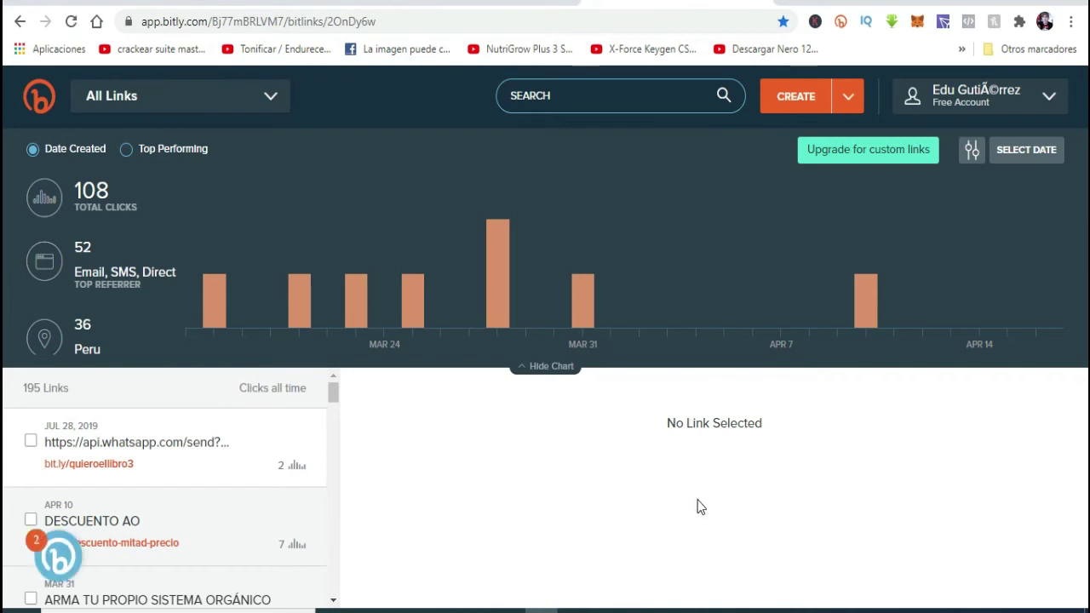
click(850, 111)
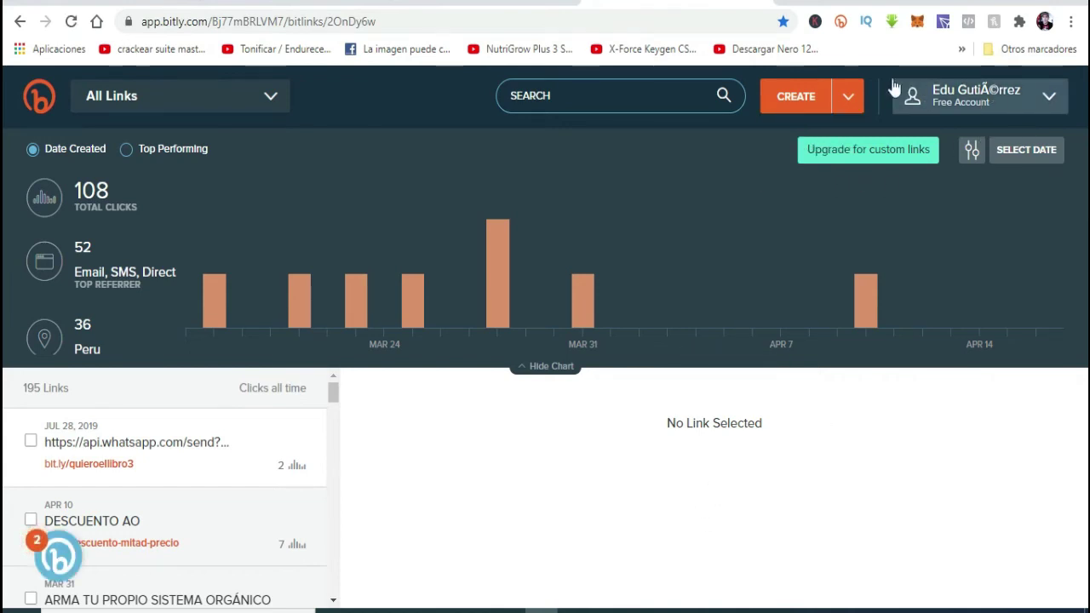
click(783, 100)
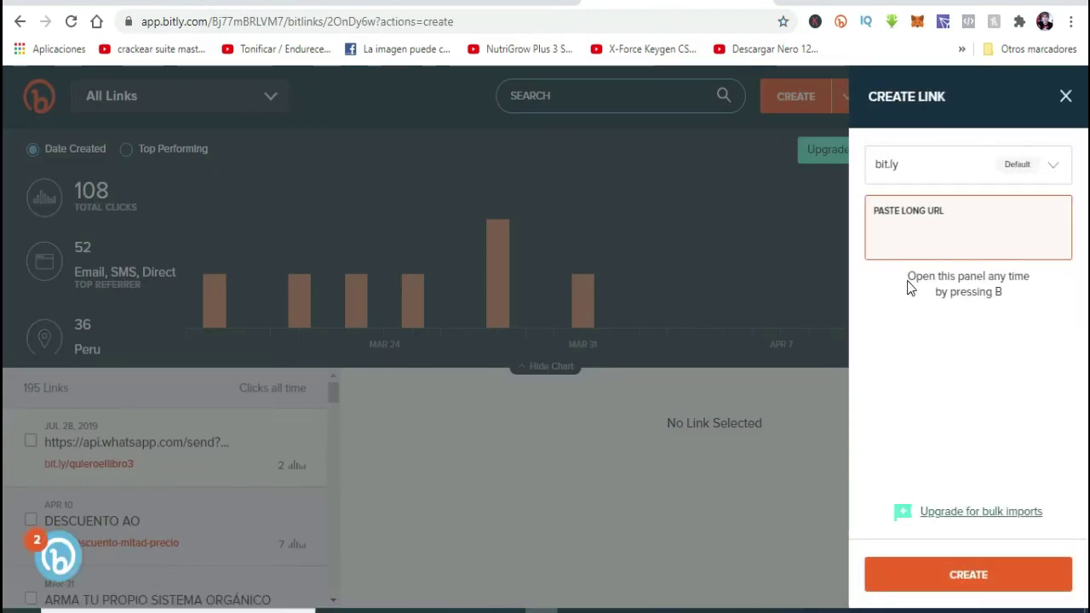
key(ctrl+v)
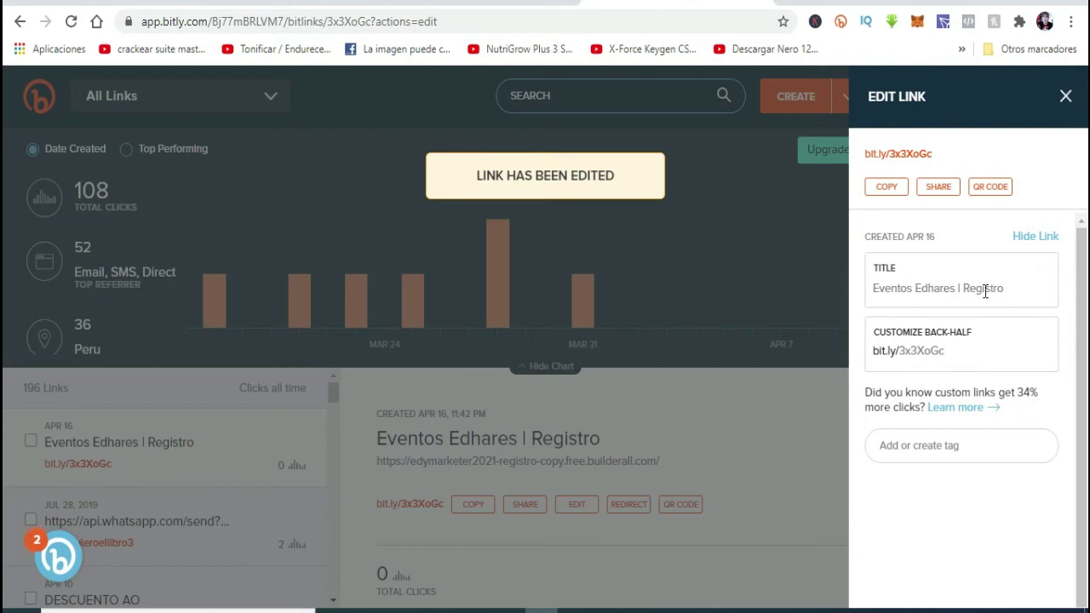
- Retitle the short link to 'EJEMPLO | Registro'
click(954, 290)
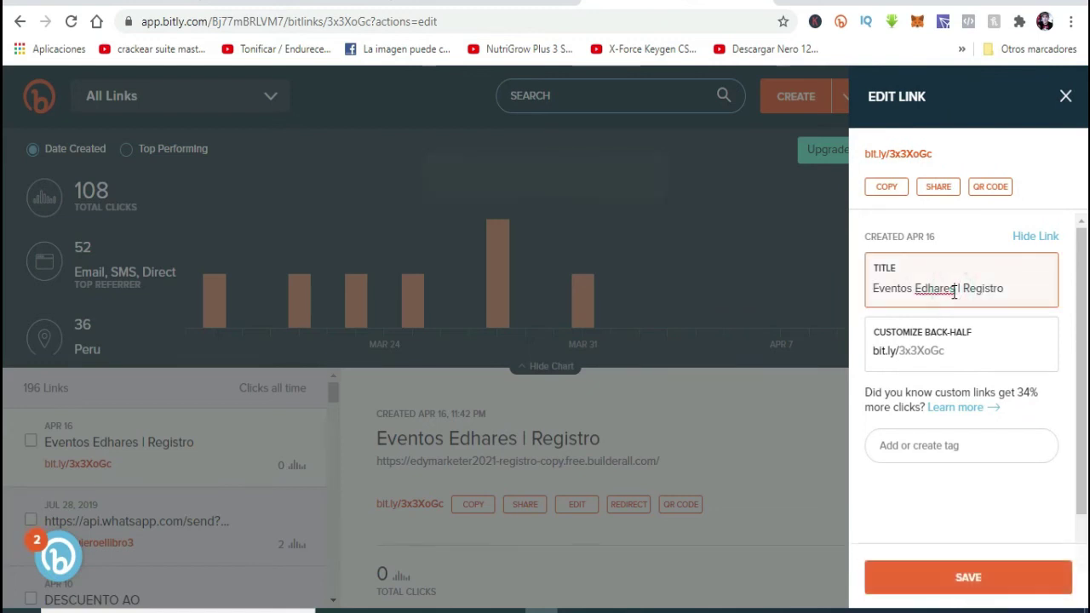
key(BackSpace)
key(BackSpace)
key(BackSpace)
key(BackSpace)
key(BackSpace)
key(BackSpace)
key(BackSpace)
key(BackSpace)
key(BackSpace)
key(BackSpace)
key(BackSpace)
key(BackSpace)
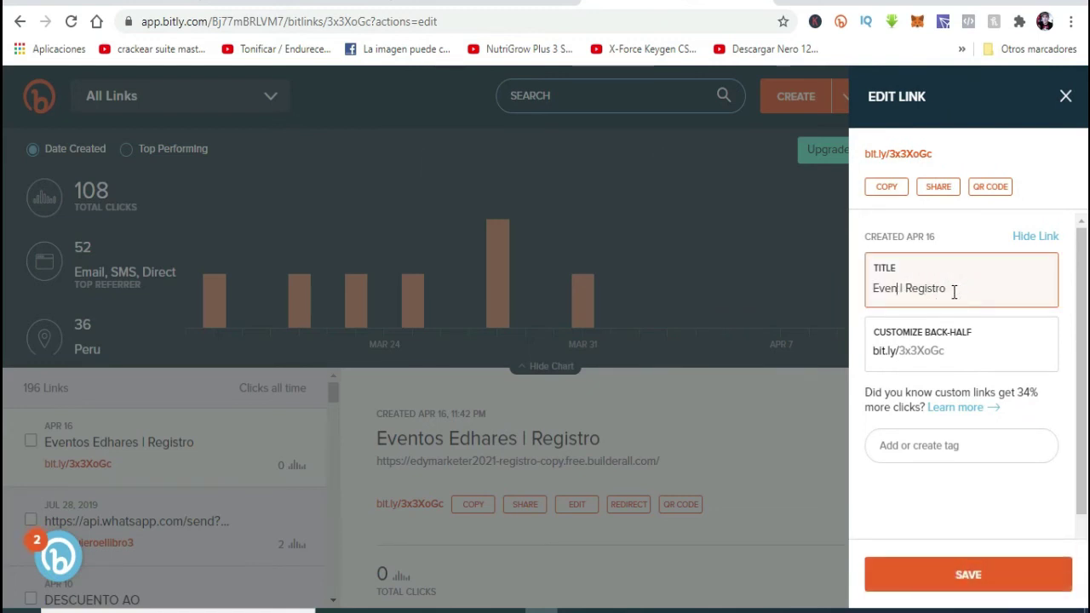
key(BackSpace)
key(BackSpace)
key(BackSpace)
text(EJEMPLO)
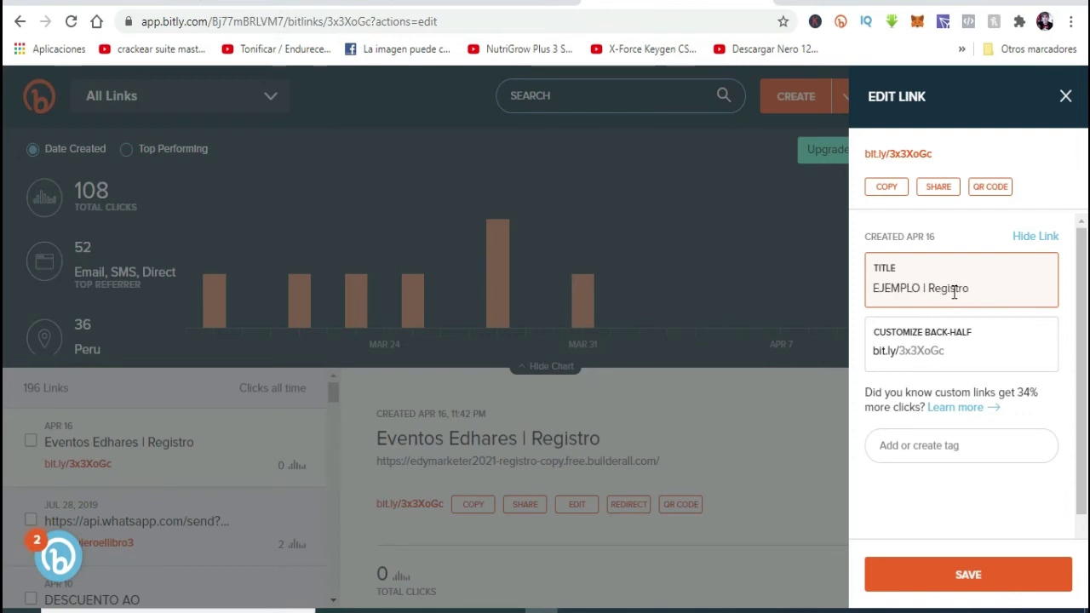
click(960, 341)
- Change the back-half to baja-sindieta, save and copy bit.ly/baja-sindieta, then open a new tab
click(942, 350)
double_click(926, 350)
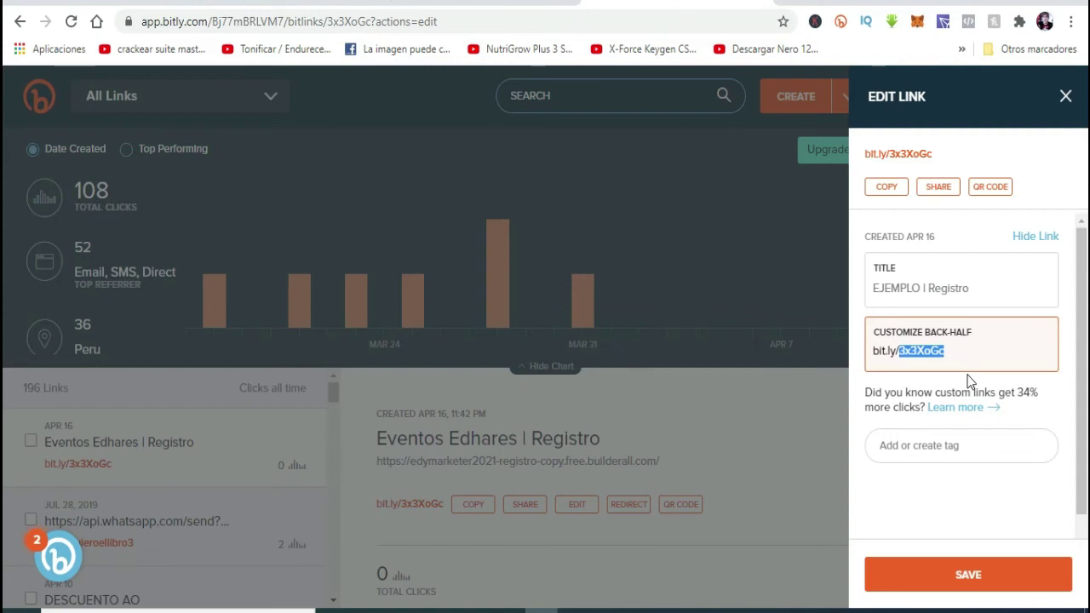
text(baja-sindieta)
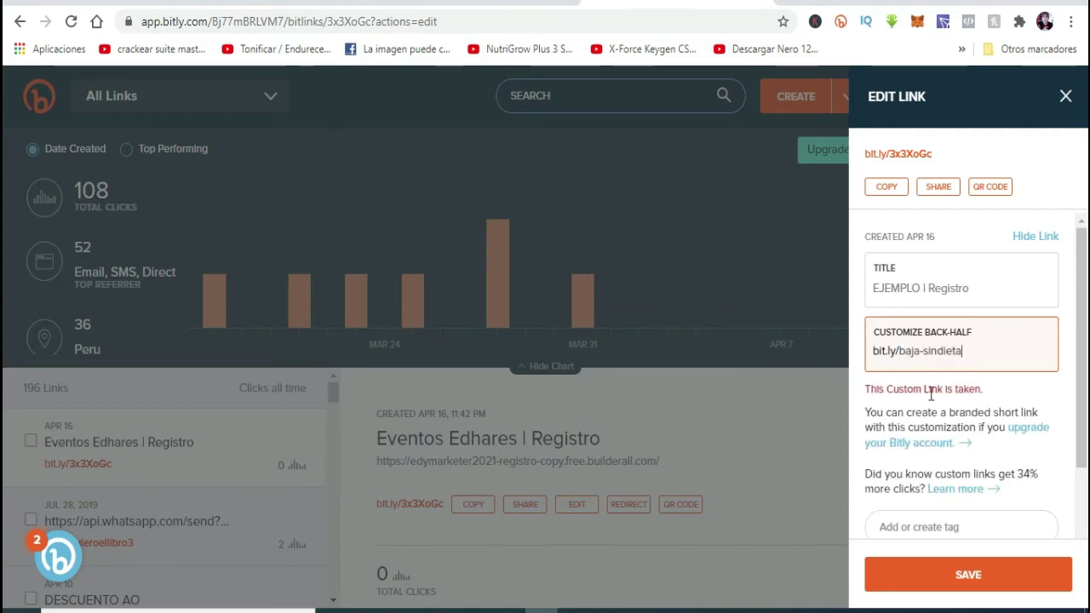
click(1000, 589)
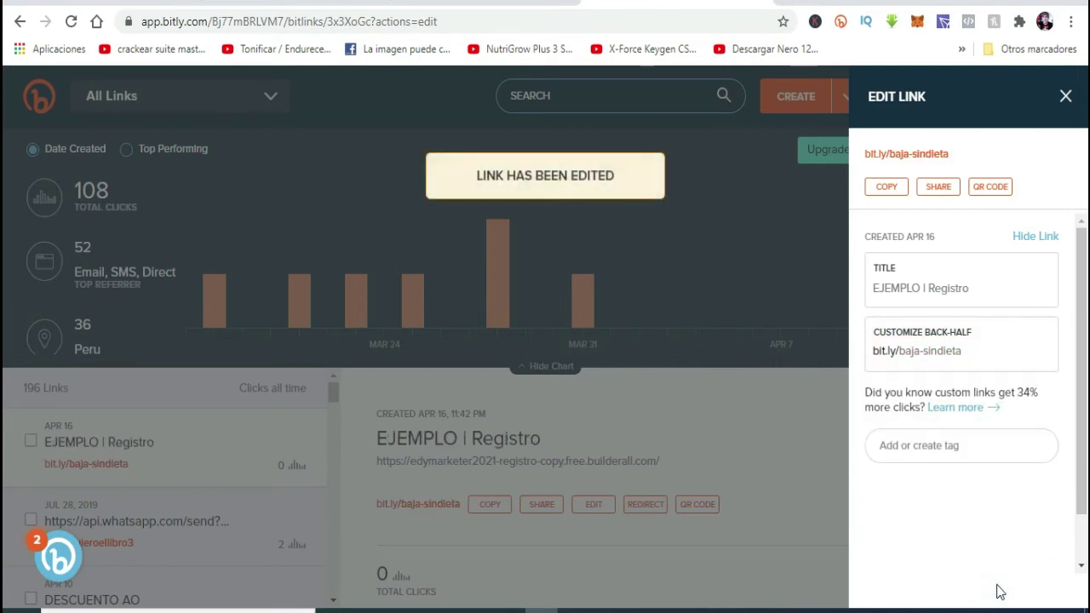
click(887, 188)
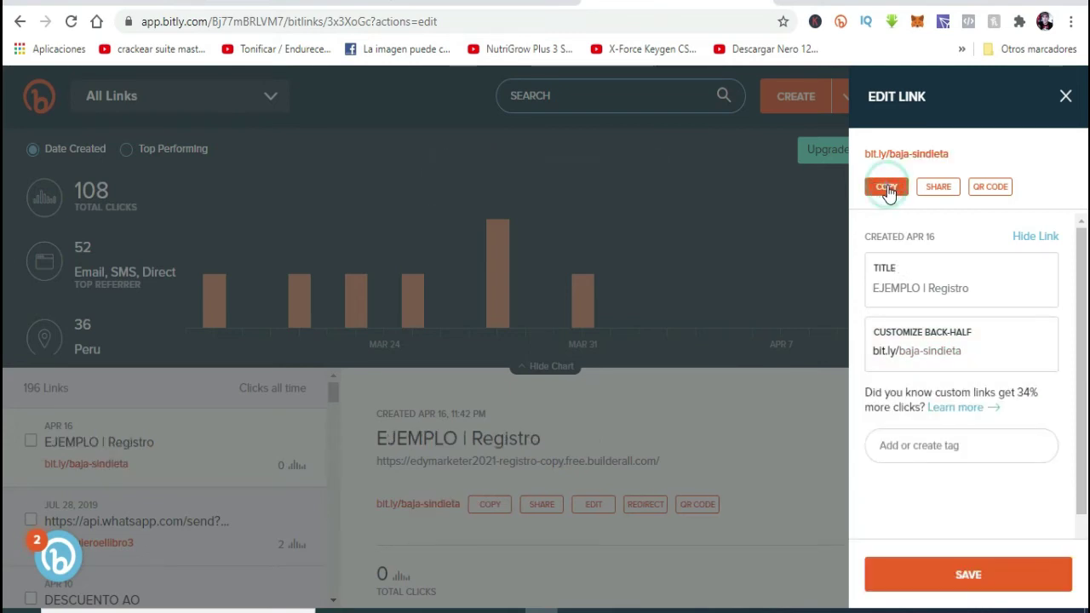
click(1065, 98)
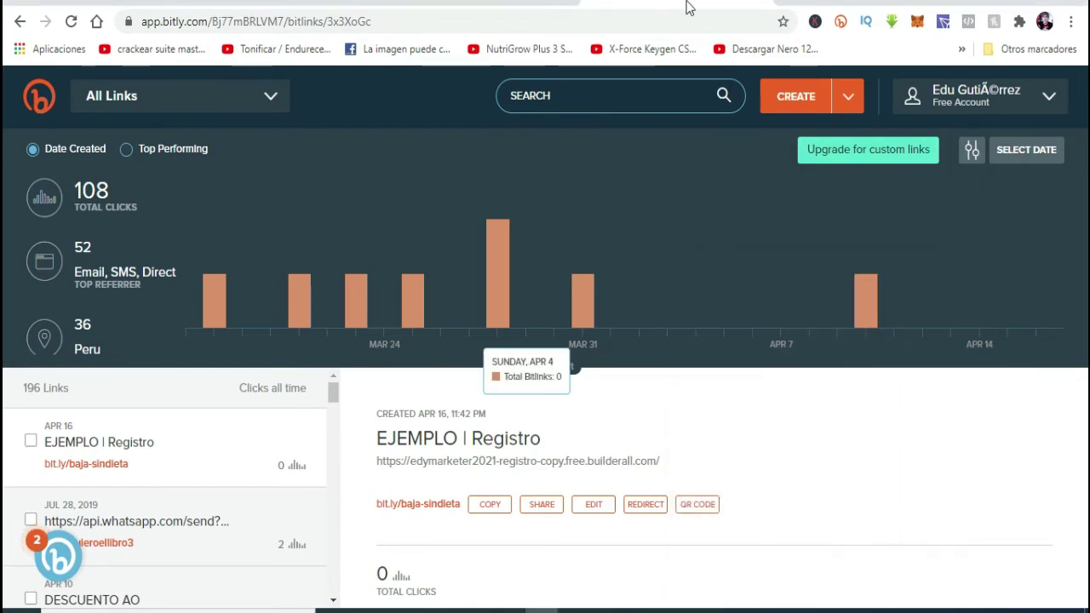
key(ctrl+t)
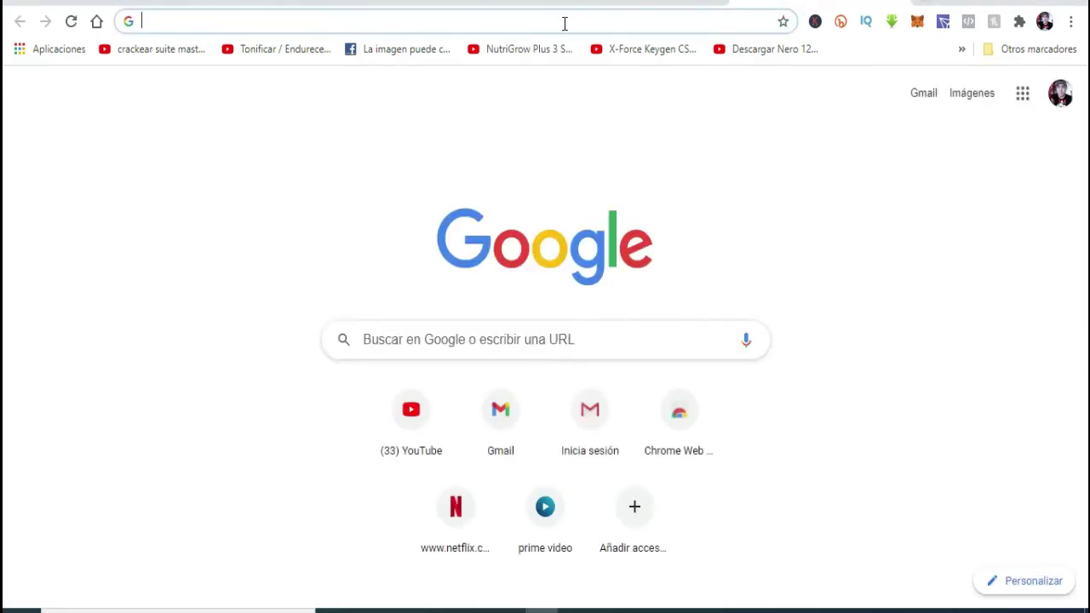
- Test bit.ly/baja-sindieta by loading the yoga landing page, then return to the Edge window
key(ctrl+v)
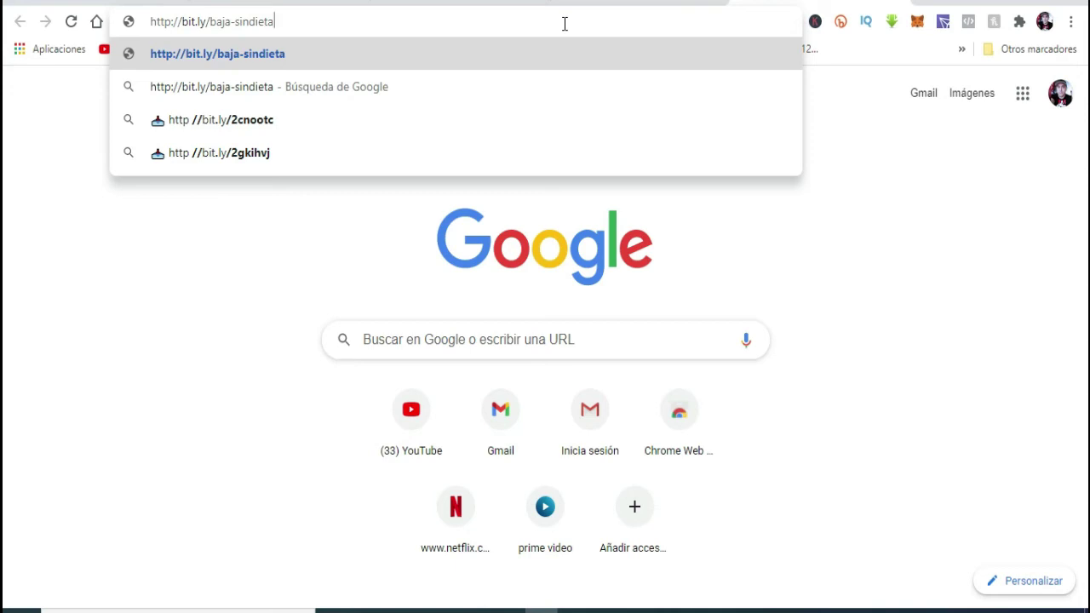
key(Return)
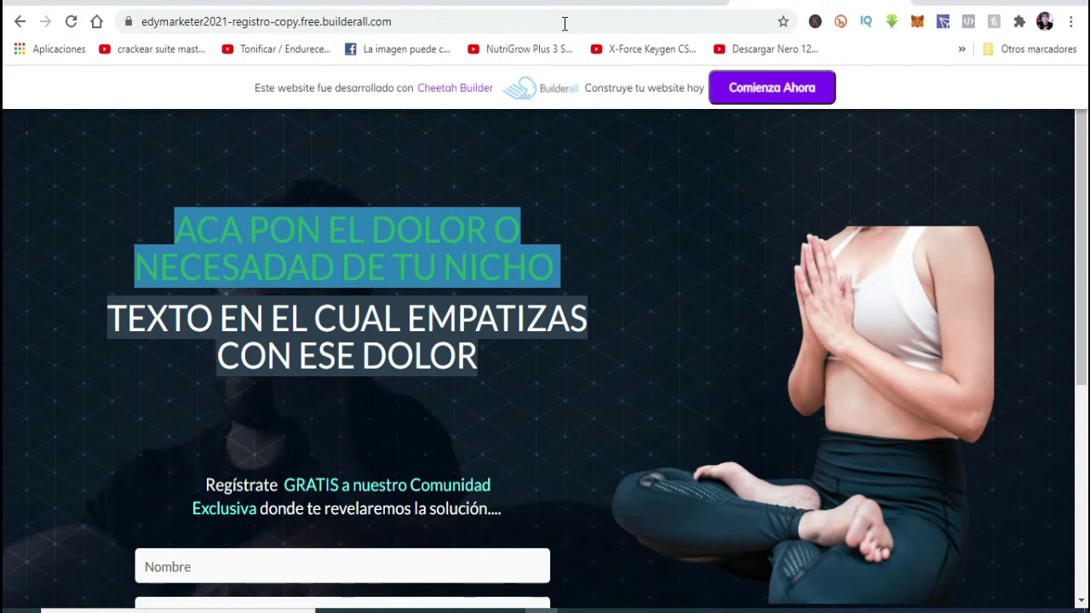
scroll(533, 235, down, 5)
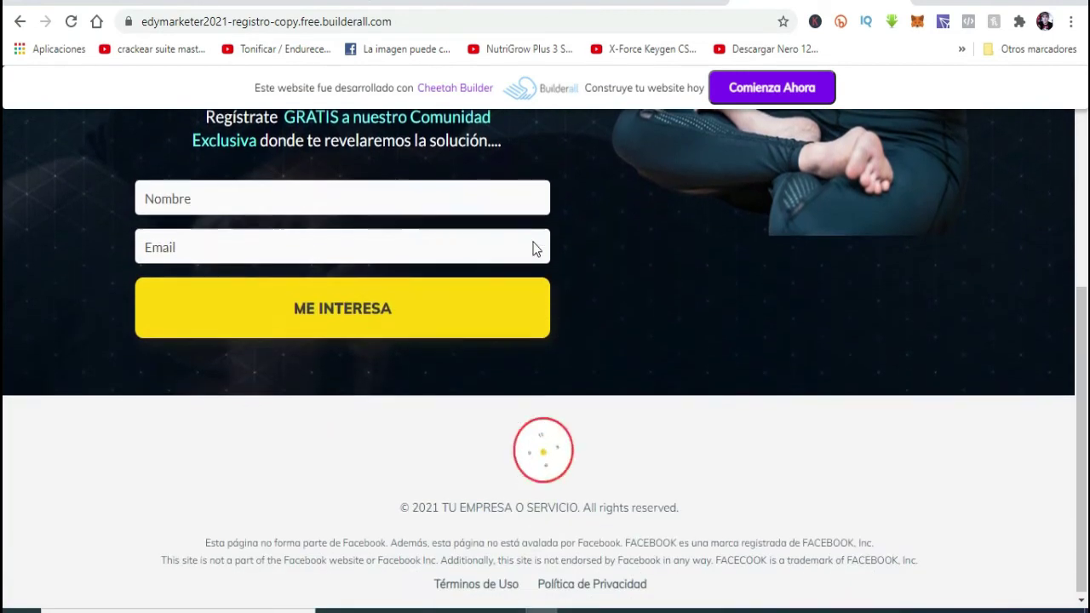
scroll(554, 362, up, 4)
scroll(554, 362, down, 4)
scroll(554, 361, up, 3)
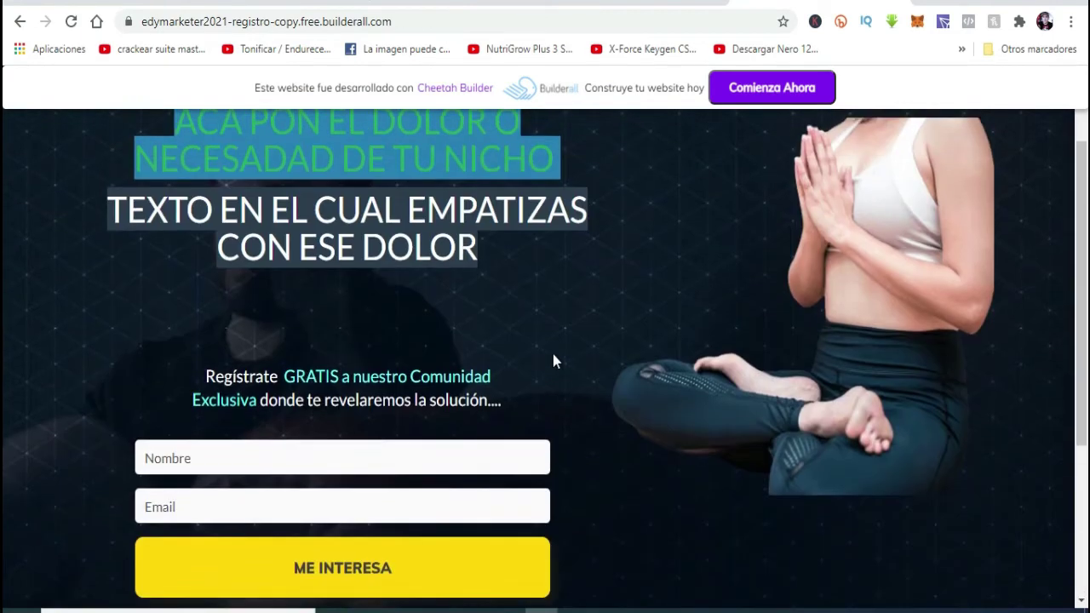
scroll(554, 361, down, 3)
scroll(554, 361, up, 5)
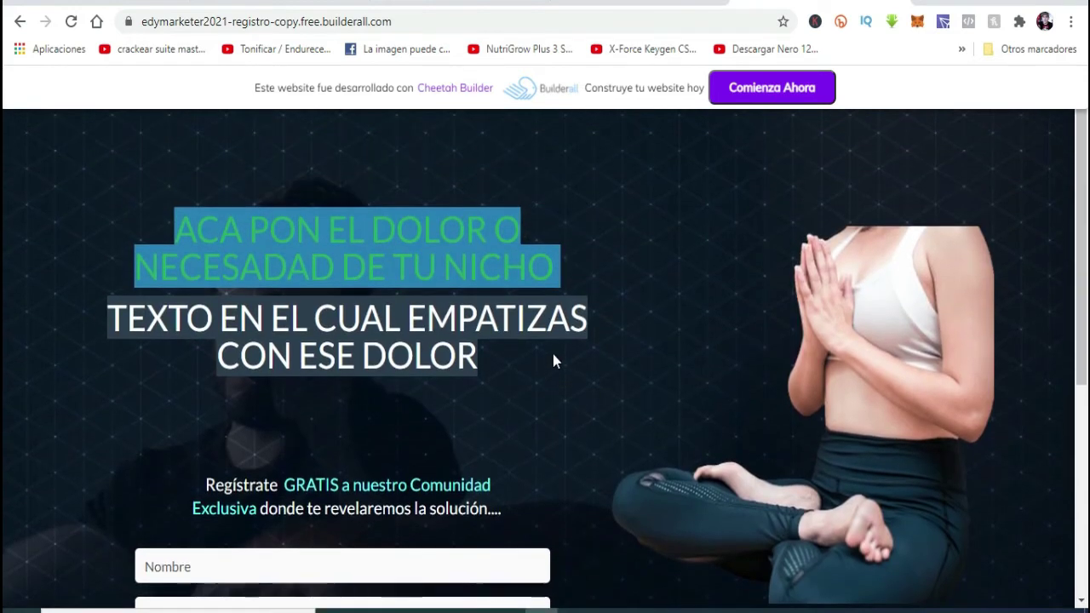
scroll(554, 360, down, 2)
scroll(553, 362, down, 1)
scroll(553, 361, up, 3)
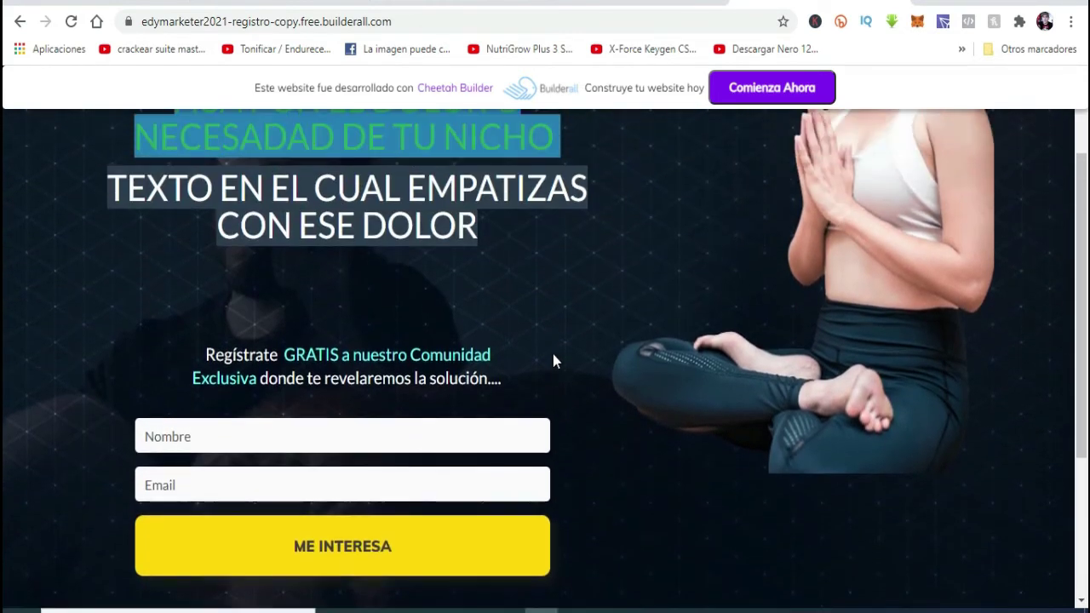
scroll(553, 362, down, 3)
scroll(395, 345, up, 1)
scroll(371, 382, up, 2)
scroll(394, 397, down, 4)
scroll(395, 397, up, 4)
scroll(395, 397, down, 4)
scroll(395, 397, up, 4)
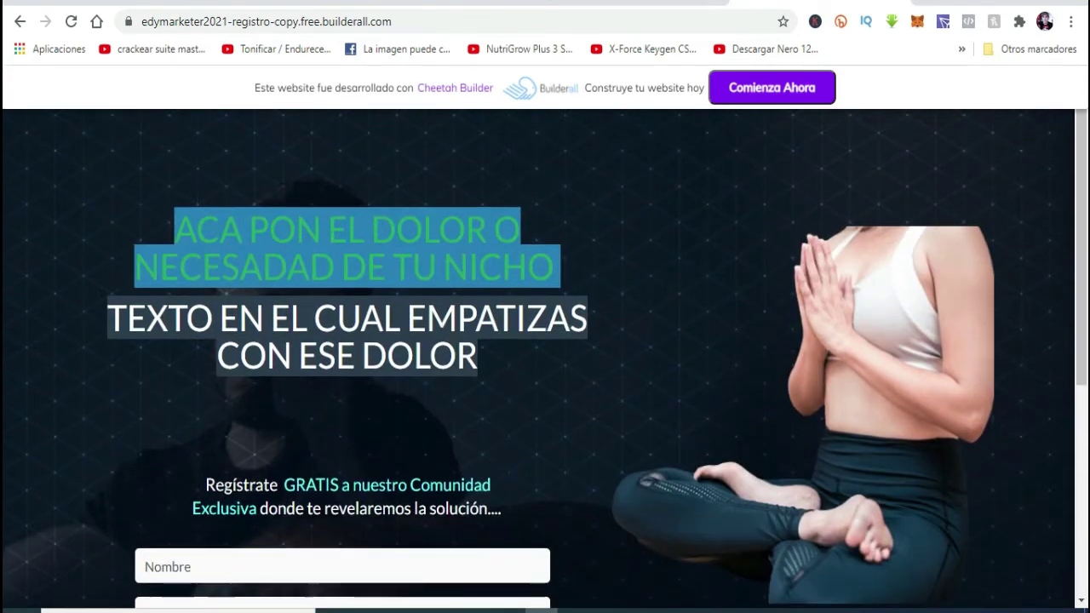
scroll(394, 397, down, 4)
scroll(400, 396, up, 4)
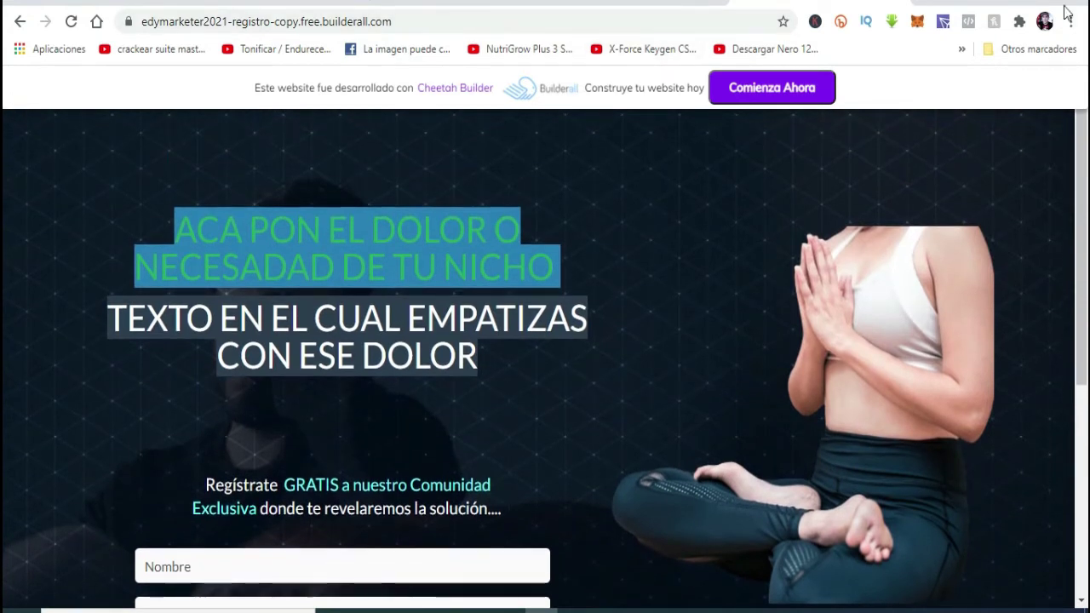
click(999, 4)
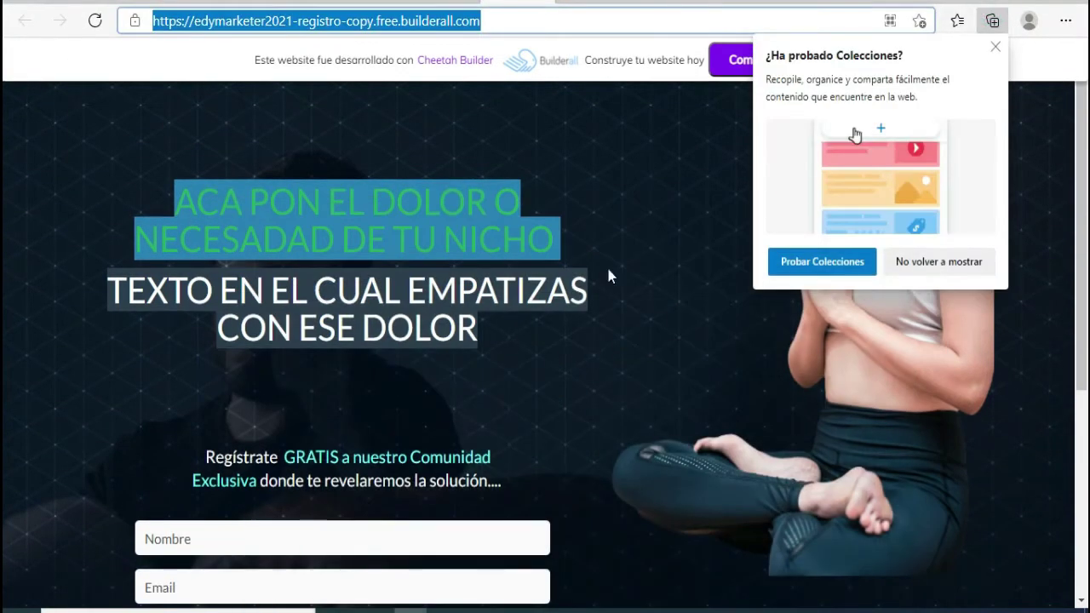
- Dismiss Collections, keep the free subdomain, and exit the editor to the Eventos Edhares page list
click(996, 46)
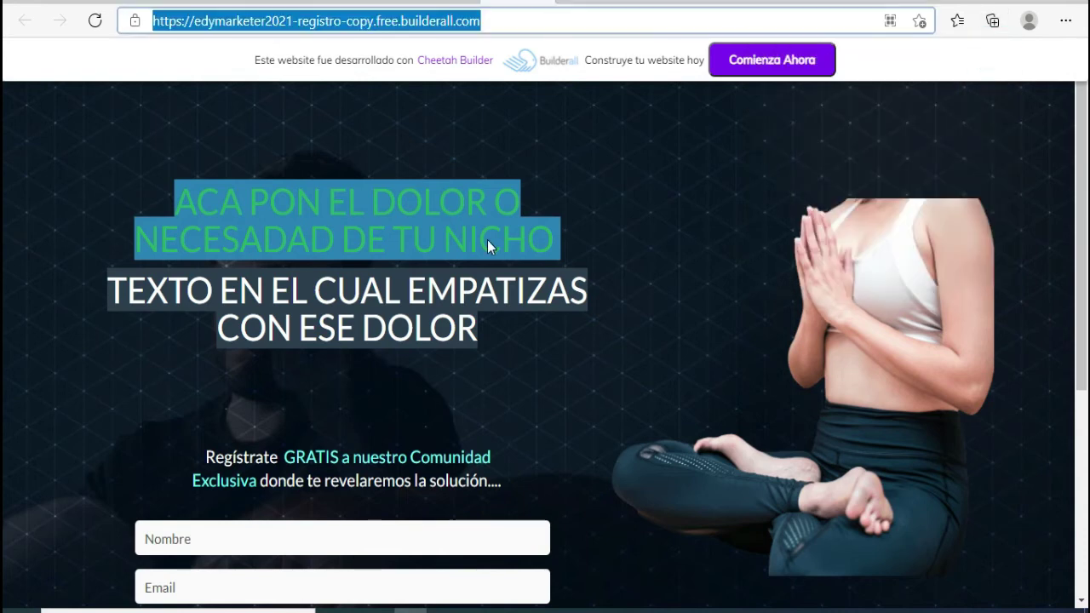
click(537, 3)
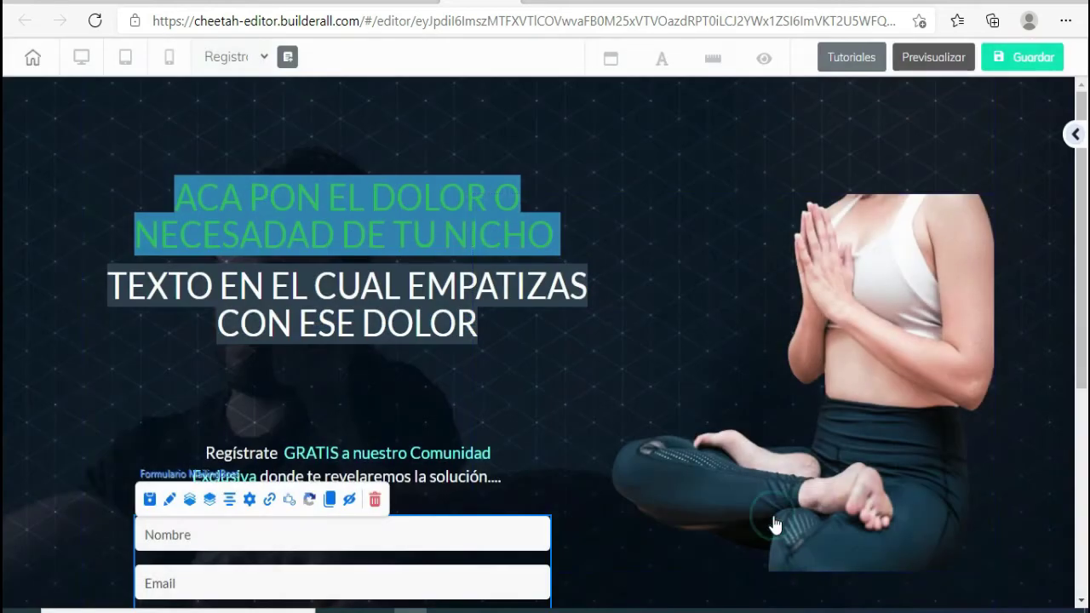
click(772, 518)
scroll(446, 325, down, 4)
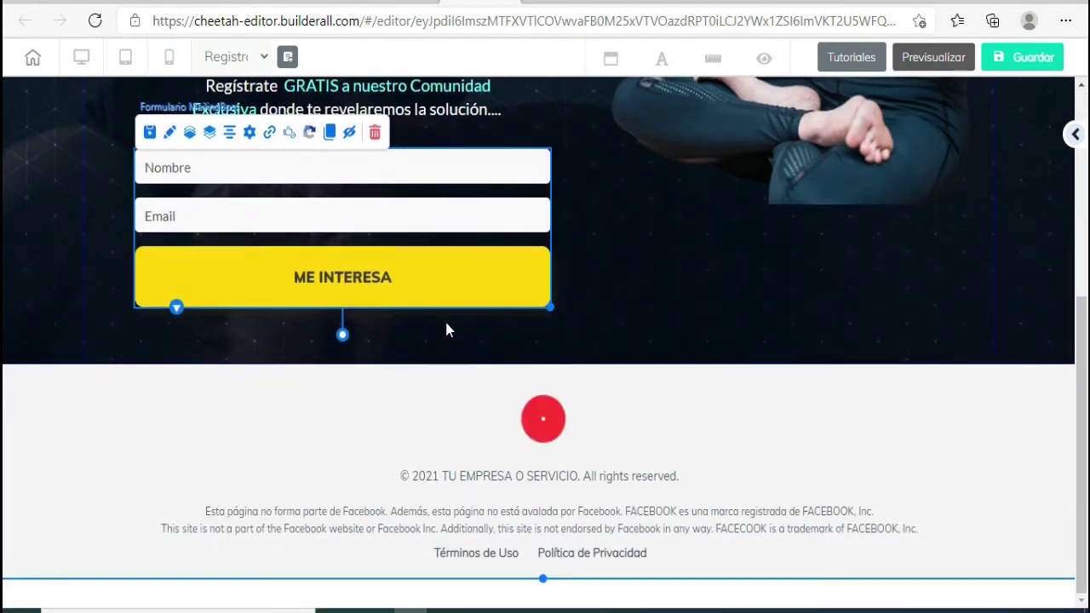
scroll(446, 327, up, 4)
click(503, 5)
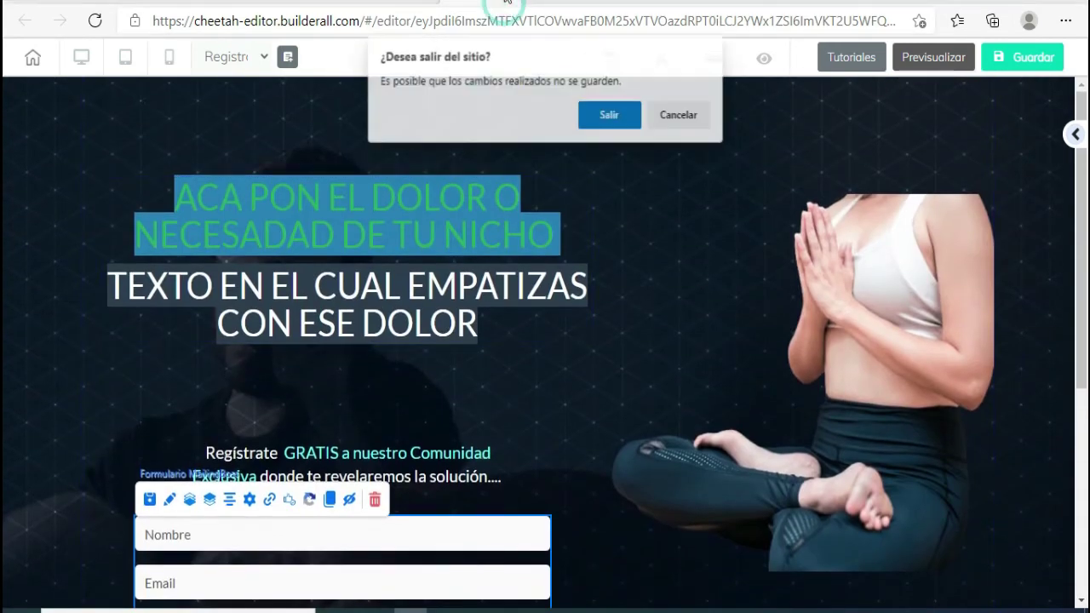
click(601, 118)
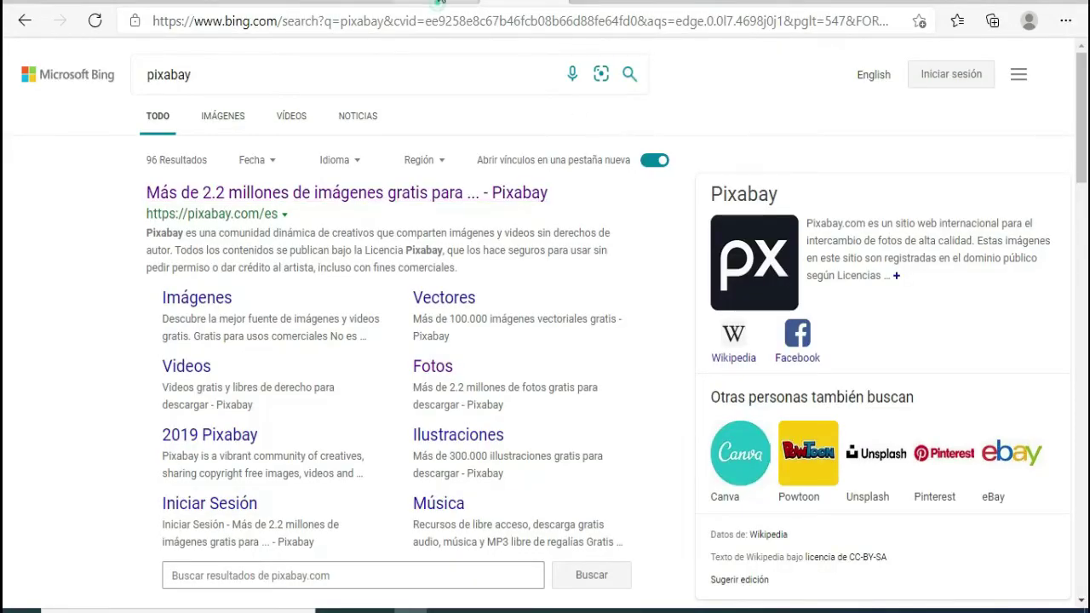
click(439, 4)
mouse_move(565, 236)
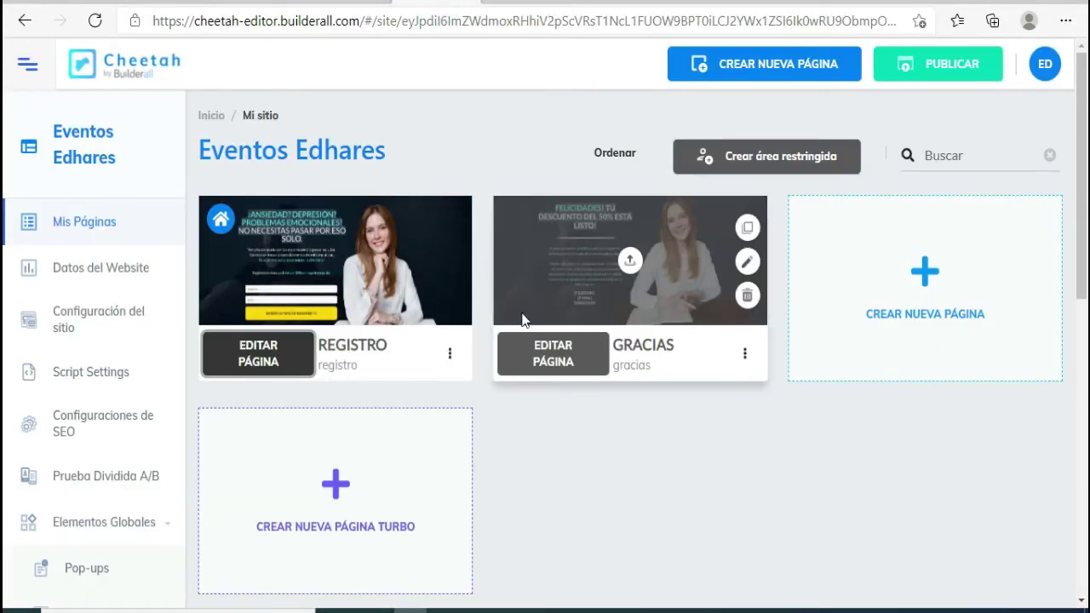
- Open the GRACIAS page and set its heading to 'FELICIDADES! ESTAS A UN SOLO PASO DE SER PARTE DE NUESTRA COMUNIDAD'
click(573, 363)
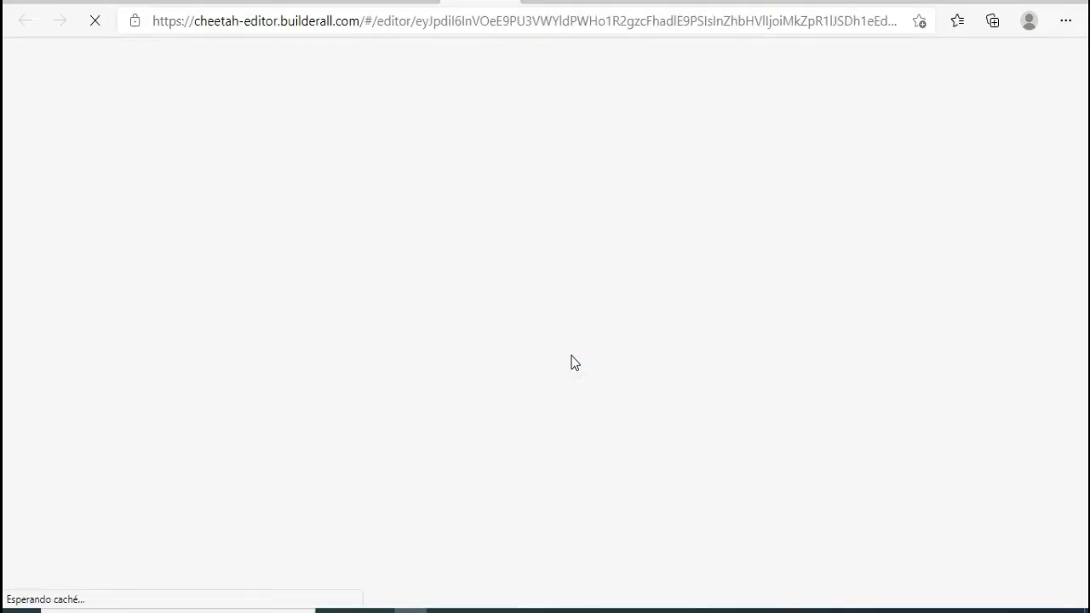
scroll(441, 337, down, 2)
scroll(439, 336, down, 1)
scroll(357, 517, up, 3)
scroll(292, 213, down, 2)
scroll(359, 365, up, 2)
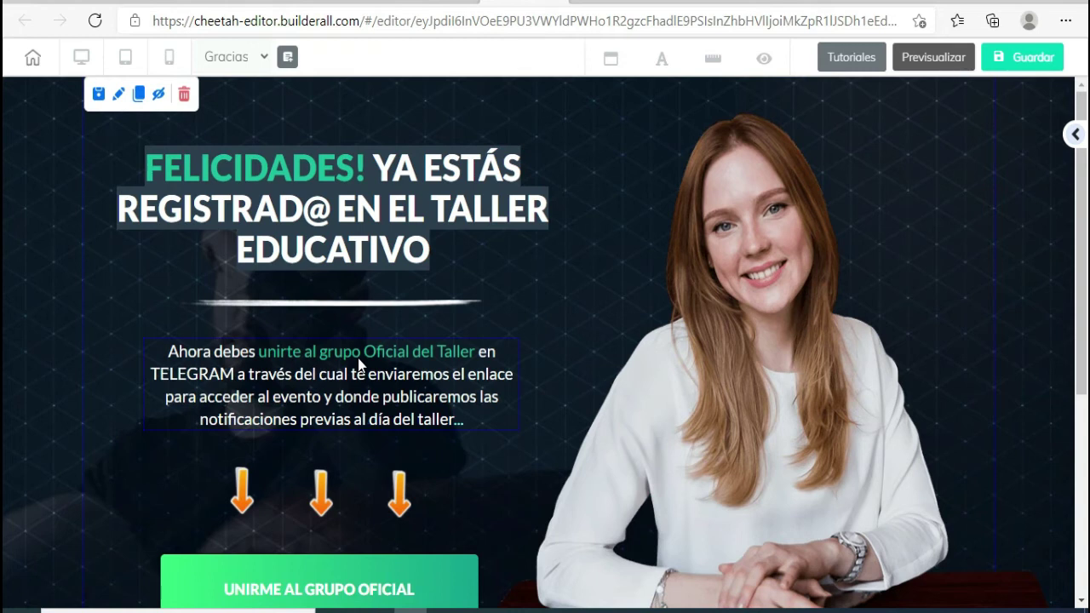
click(213, 162)
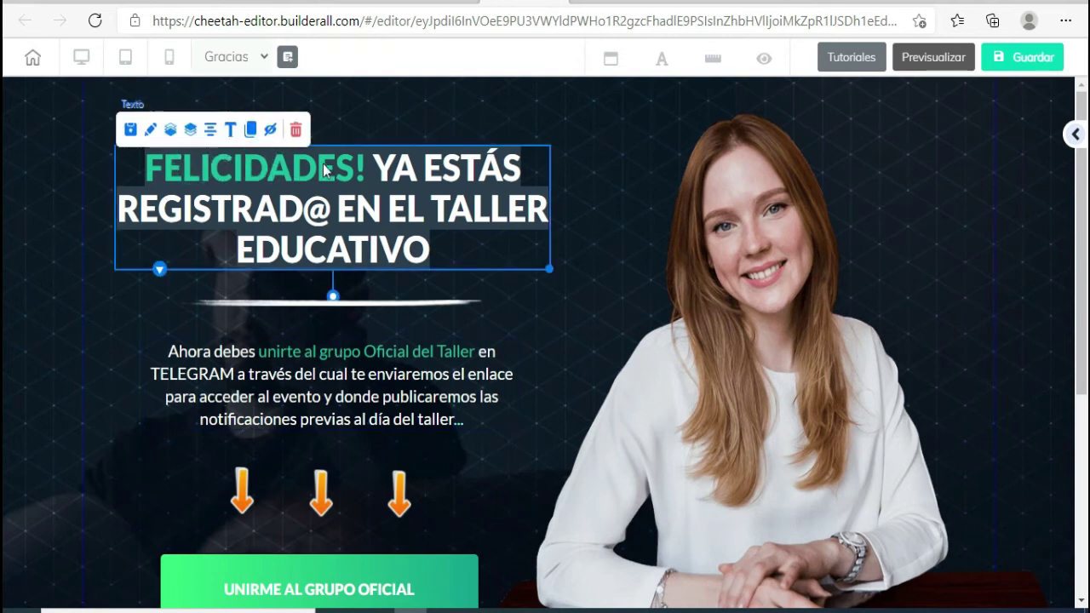
key(ctrl+z)
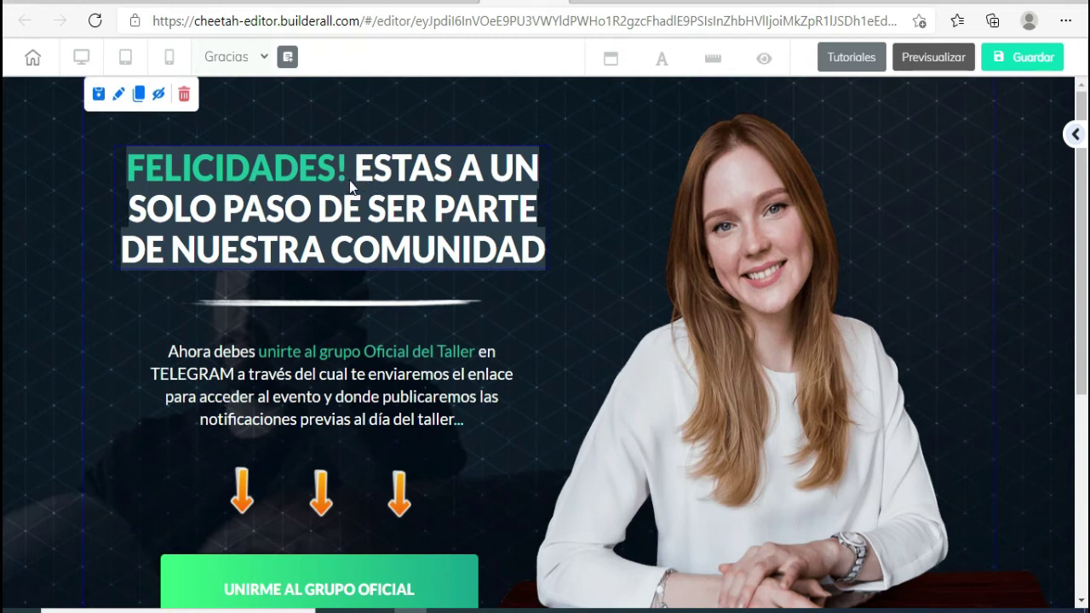
- Select the paragraph under the Gracias heading and start editing its text
click(348, 259)
click(384, 368)
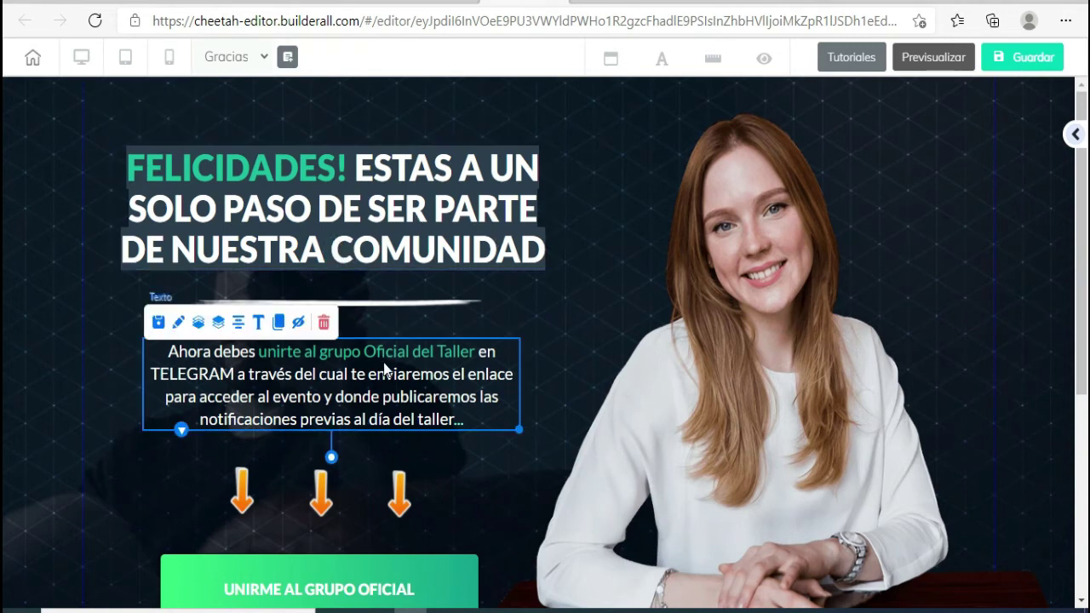
click(458, 164)
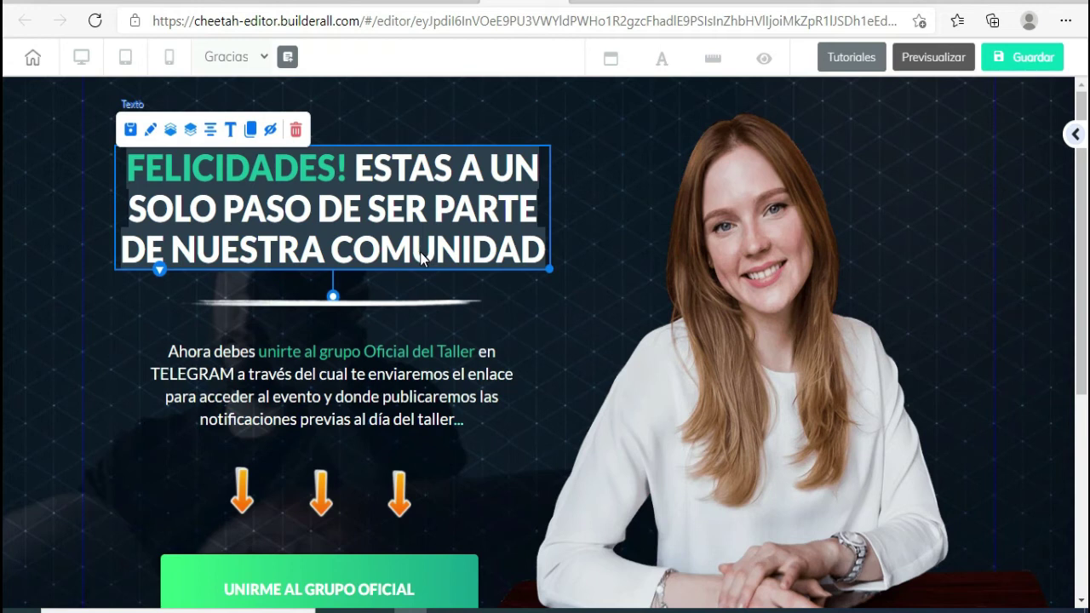
click(356, 362)
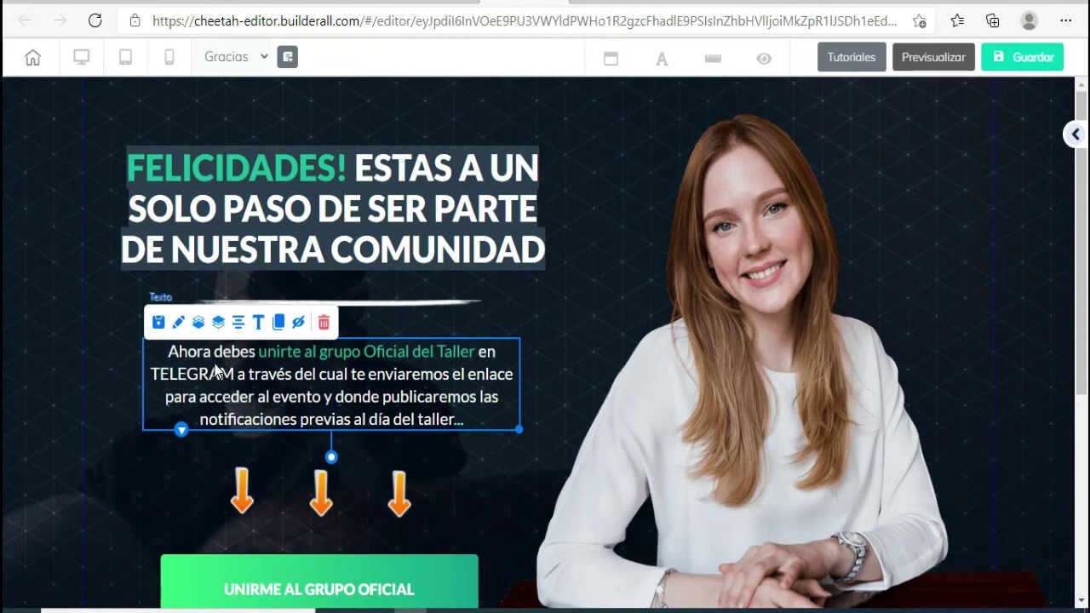
double_click(166, 354)
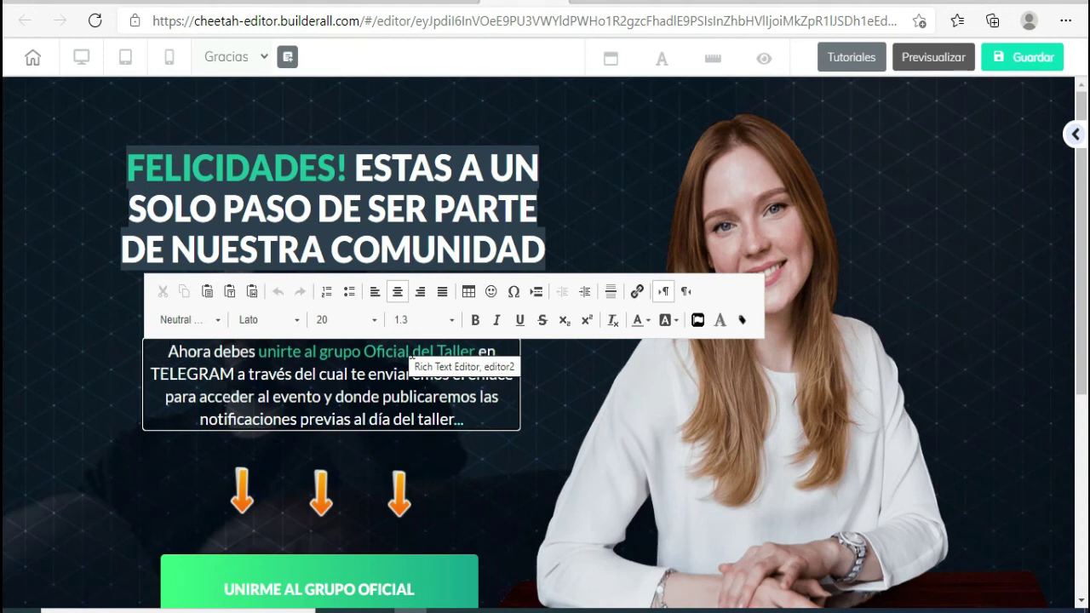
- Insert '/EVENTO/CLASE/COMUNIDAD/ETC.' right after 'Taller' in the paragraph
drag(437, 352, 469, 352)
click(476, 352)
text(/T)
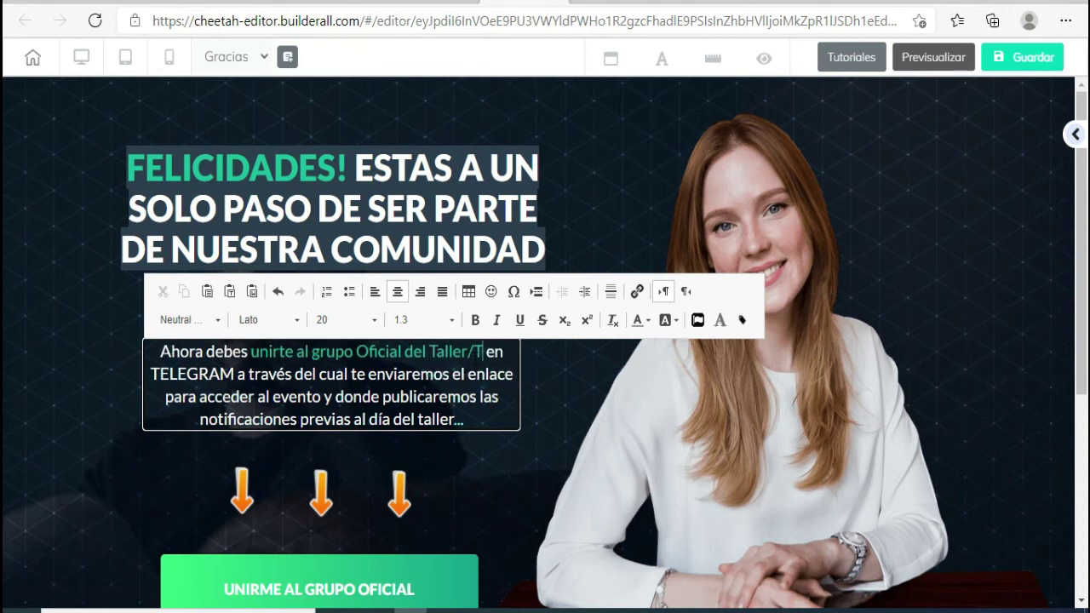
key(BackSpace)
text(EVENTO)
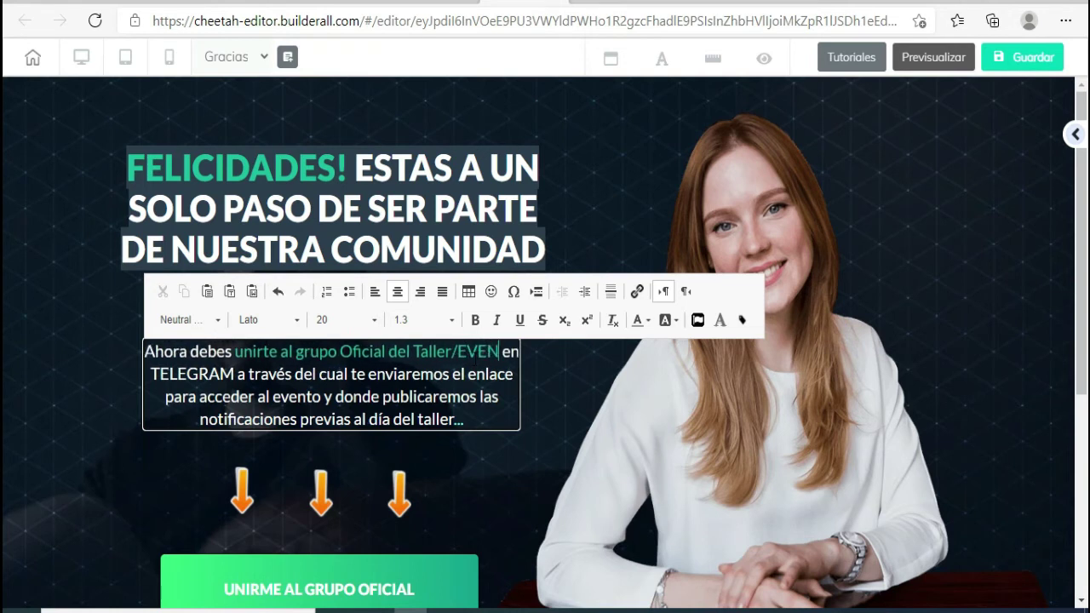
text(/CLASE/COMUNIDA)
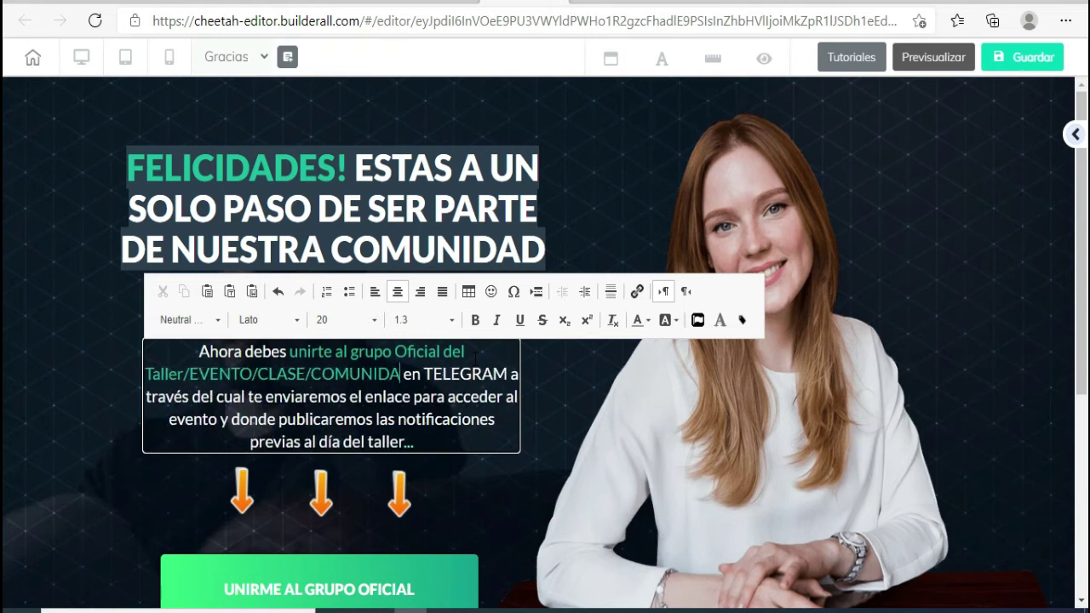
text(D/ETC.)
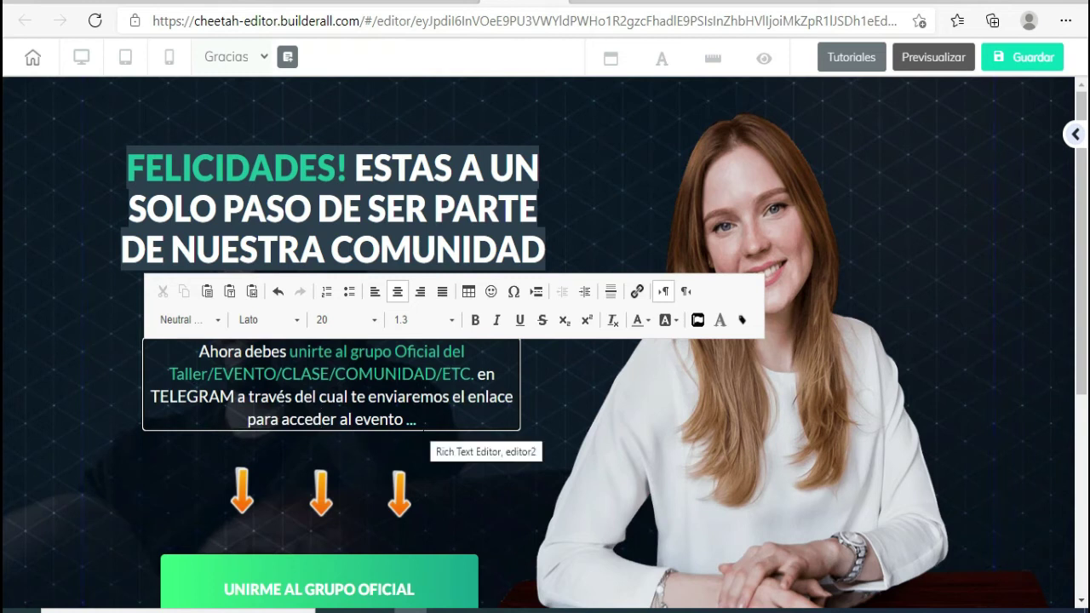
- Finish editing the TELEGRAM invitation paragraph on the Gracias page
scroll(357, 451, down, 2)
scroll(293, 456, up, 1)
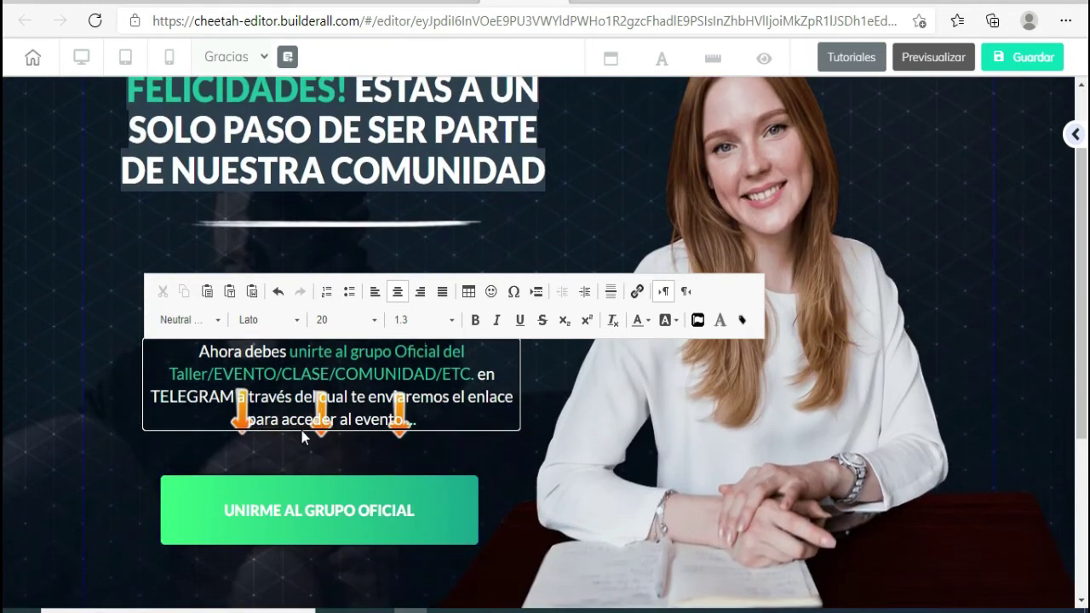
click(302, 437)
scroll(336, 378, down, 3)
scroll(315, 341, up, 1)
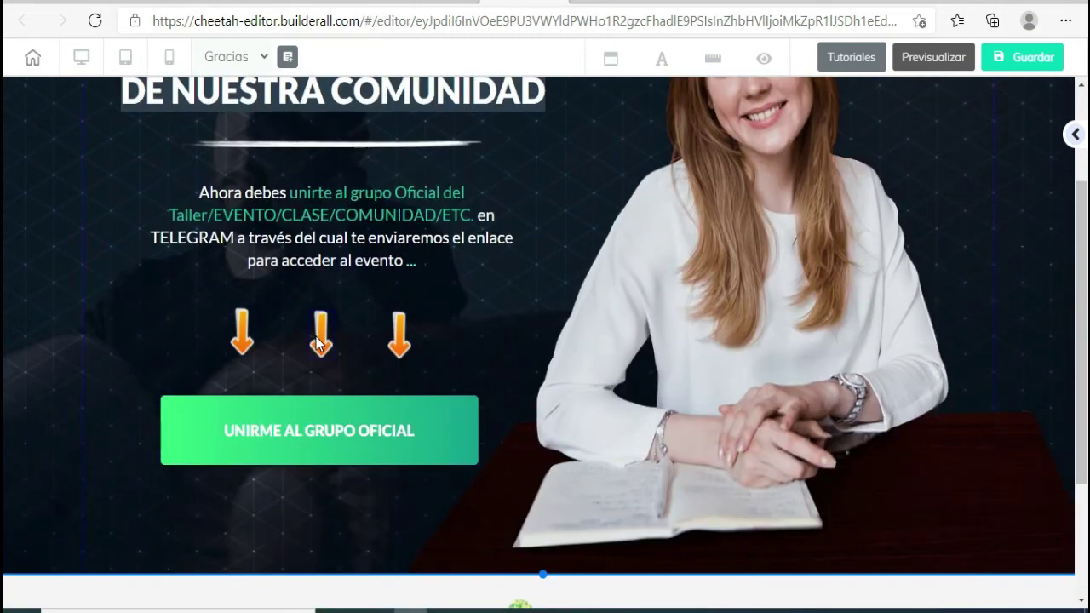
- Open the middle orange arrow's image settings and expand Configuraciones generales
click(316, 337)
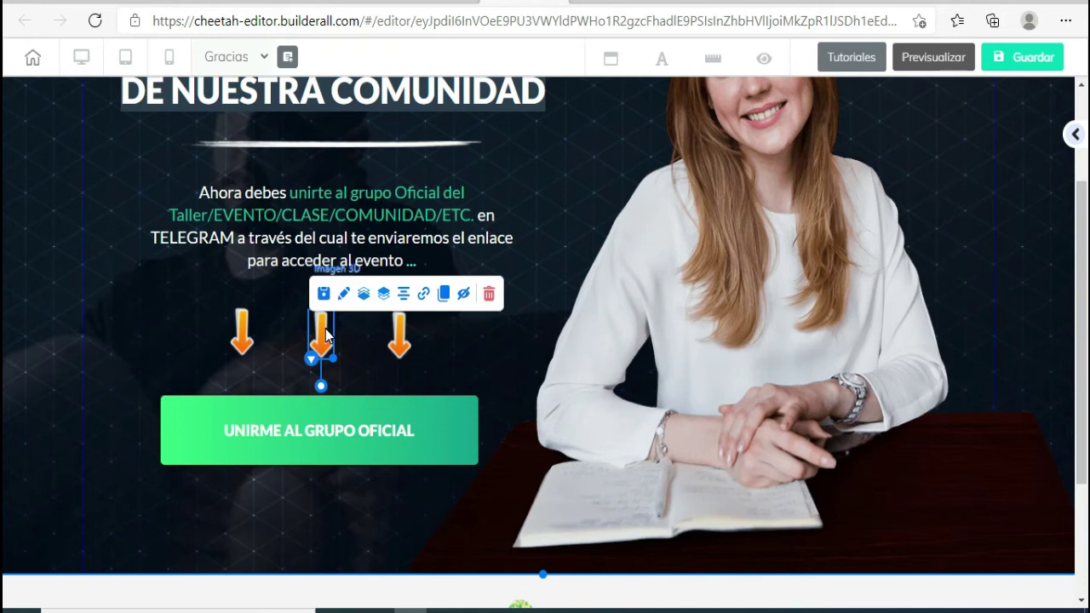
double_click(327, 335)
drag(509, 318, 649, 85)
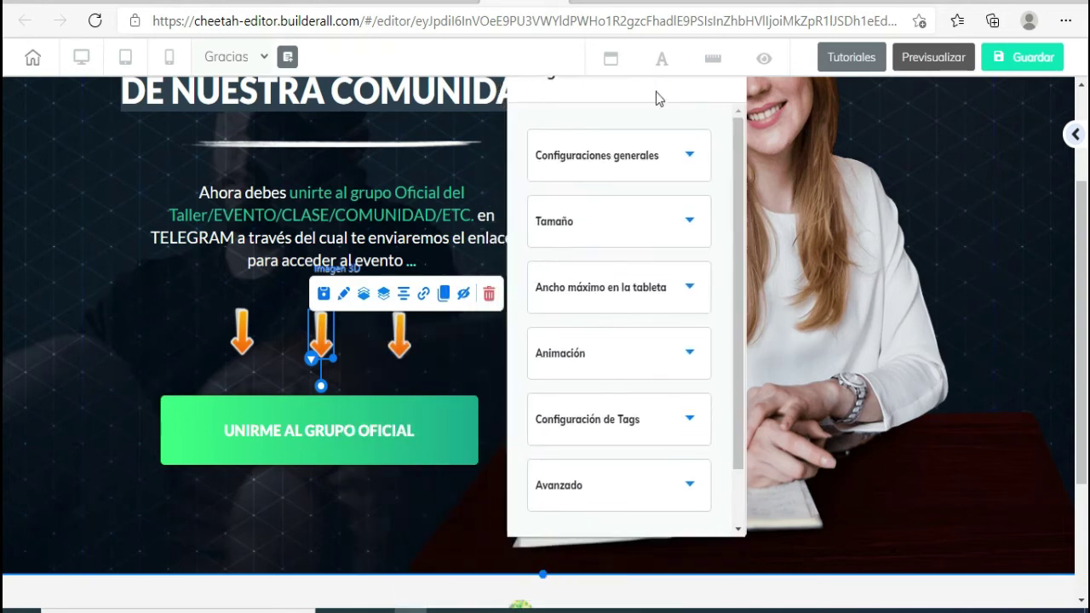
click(692, 155)
scroll(665, 469, down, 1)
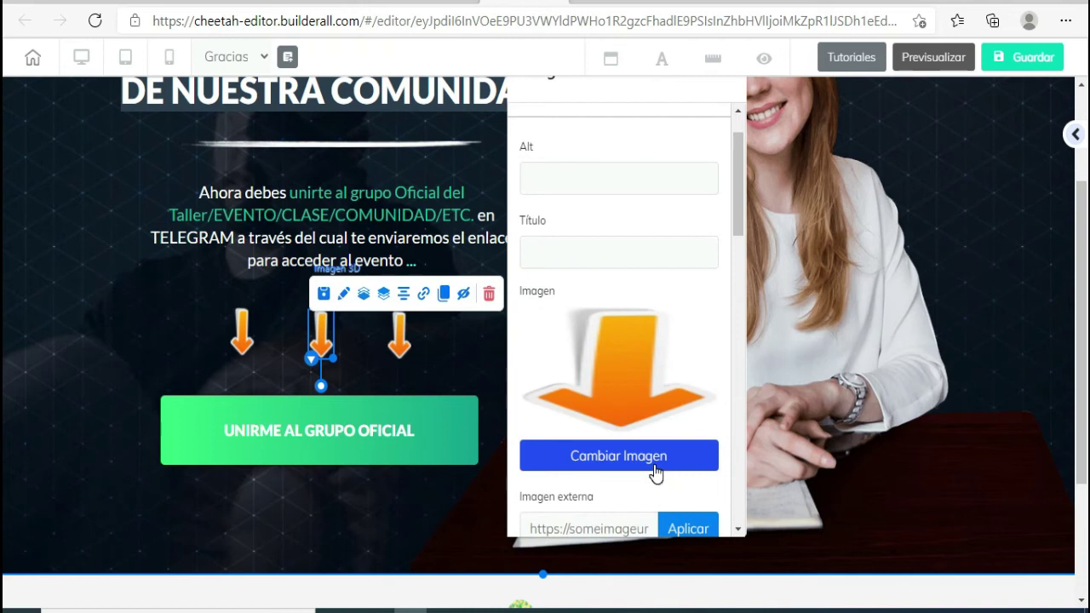
- Browse the Iconos library for a replacement arrow, then cancel, keeping the orange arrow
click(648, 467)
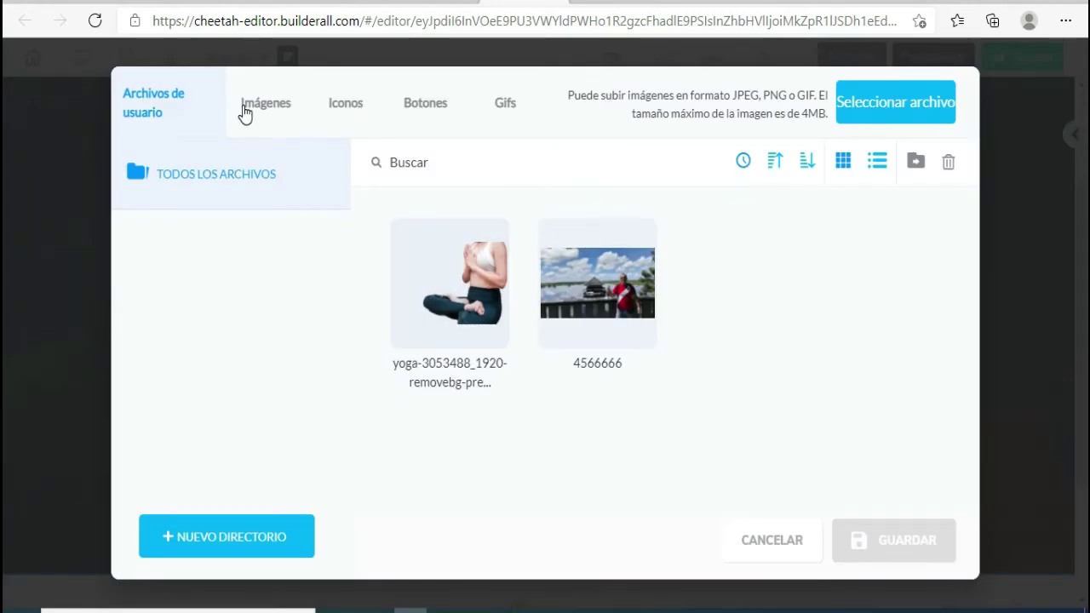
click(345, 103)
scroll(596, 341, down, 2)
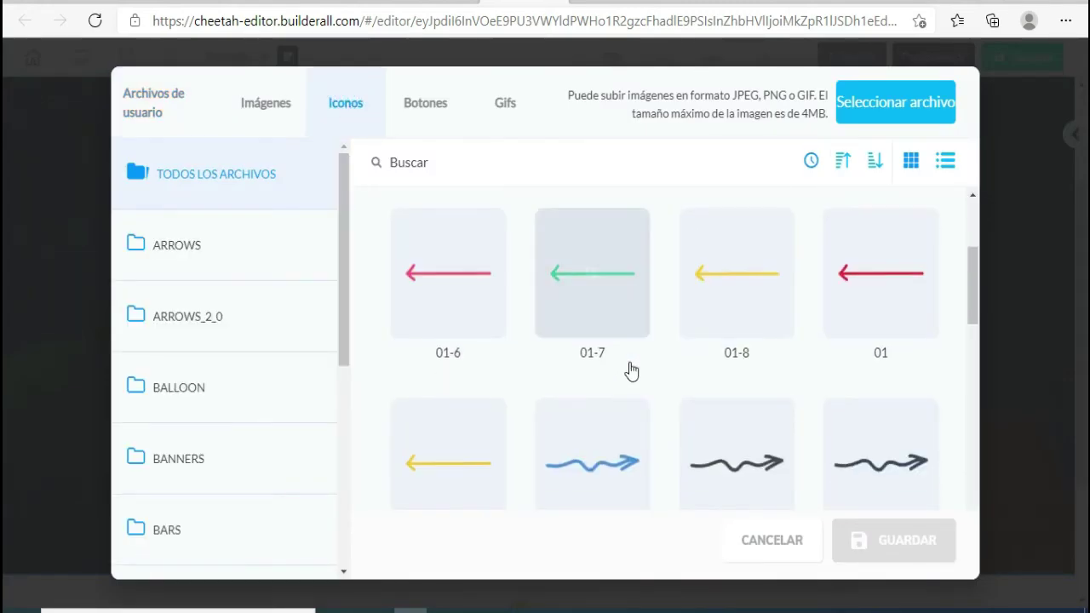
scroll(631, 370, down, 3)
scroll(631, 371, up, 1)
scroll(631, 371, up, 3)
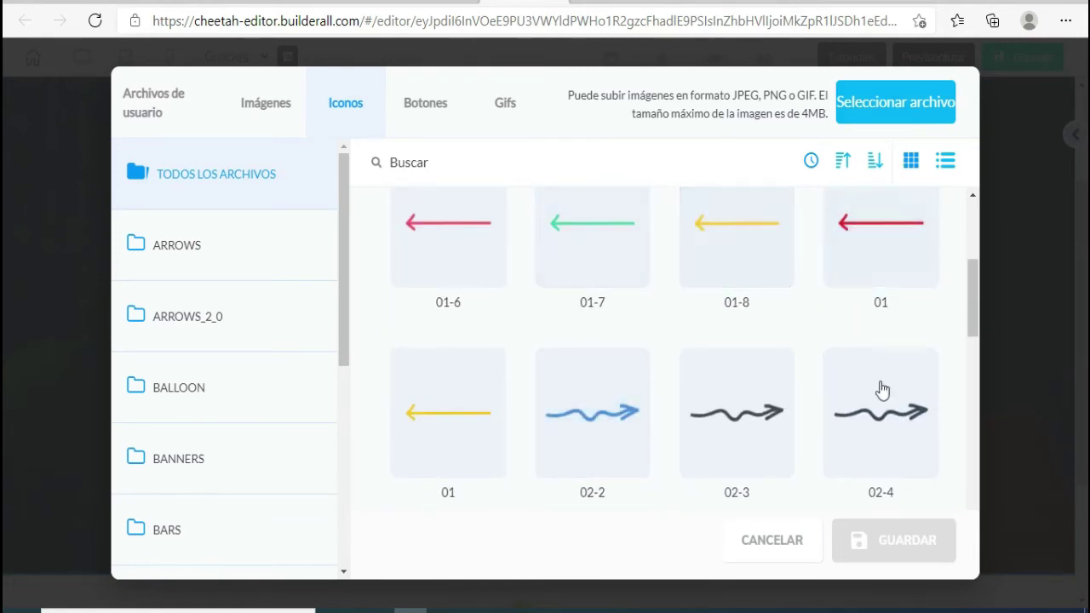
click(788, 553)
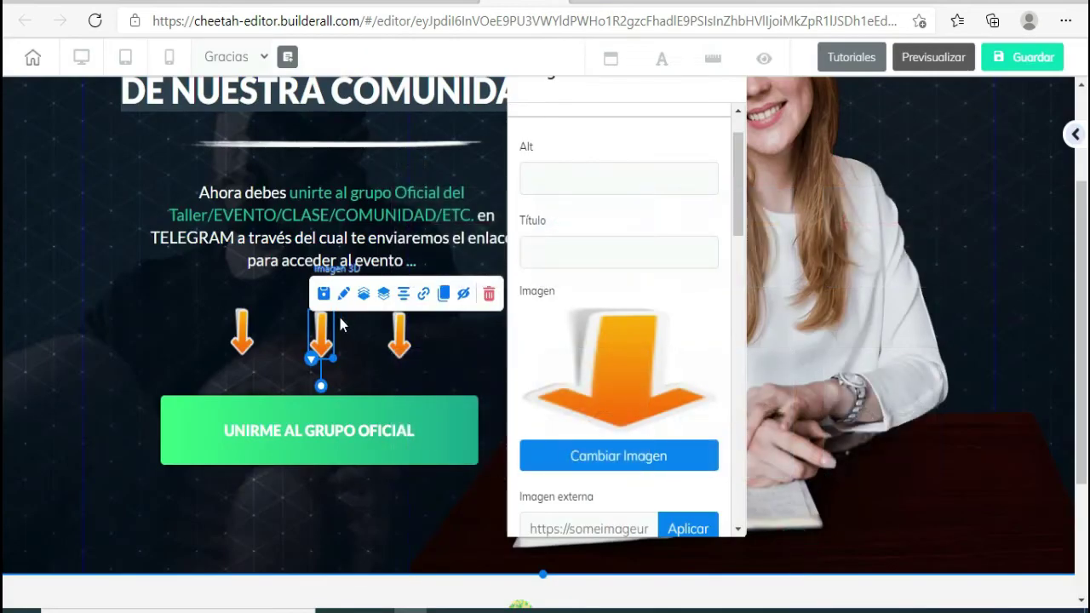
drag(320, 386, 319, 409)
- Close the arrow settings and select the UNIRME AL GRUPO OFICIAL button
click(356, 401)
click(372, 402)
scroll(349, 396, down, 1)
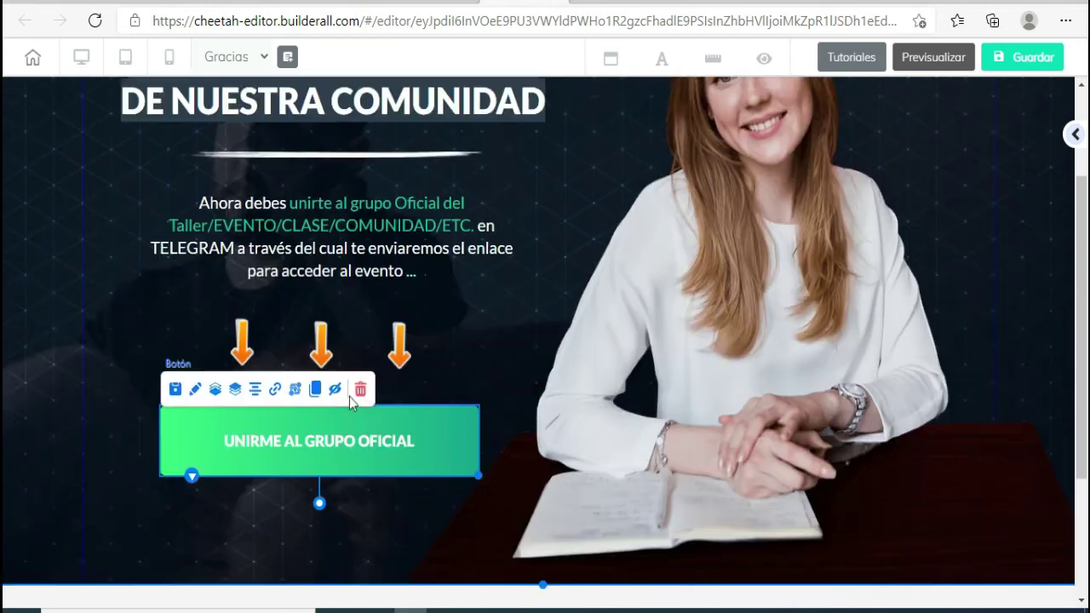
scroll(349, 396, up, 3)
scroll(349, 396, down, 3)
scroll(384, 283, down, 1)
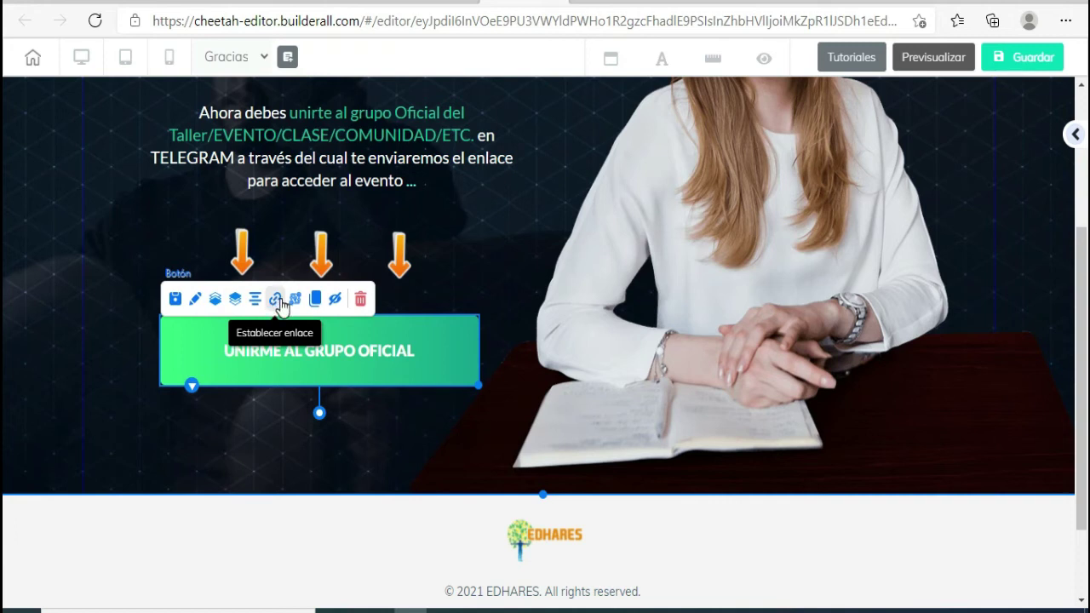
- Clear the button's old WhatsApp URL from its link's Web field
click(279, 300)
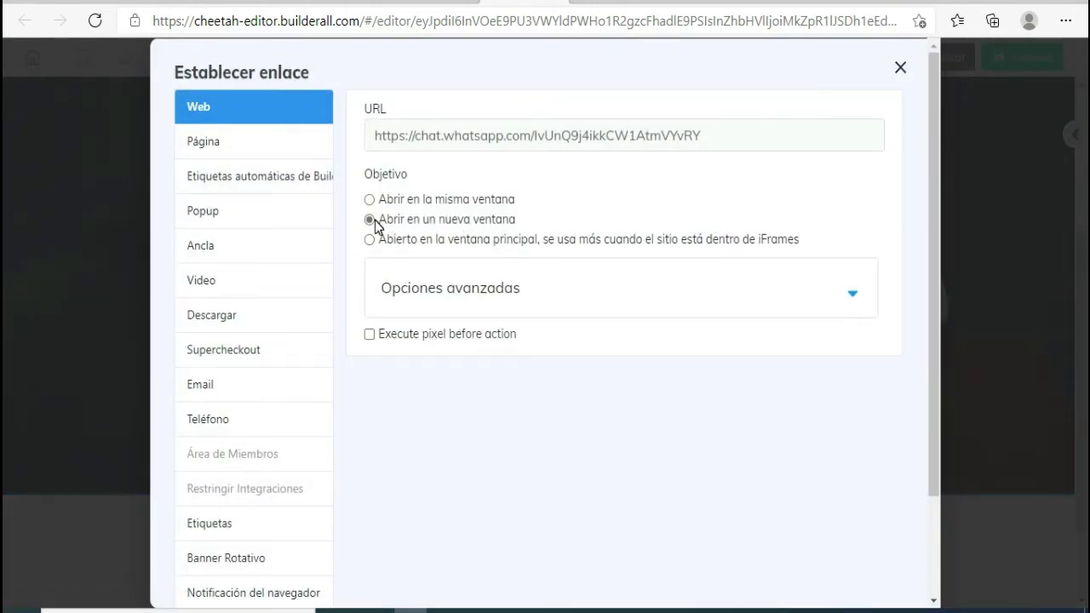
drag(723, 134, 273, 184)
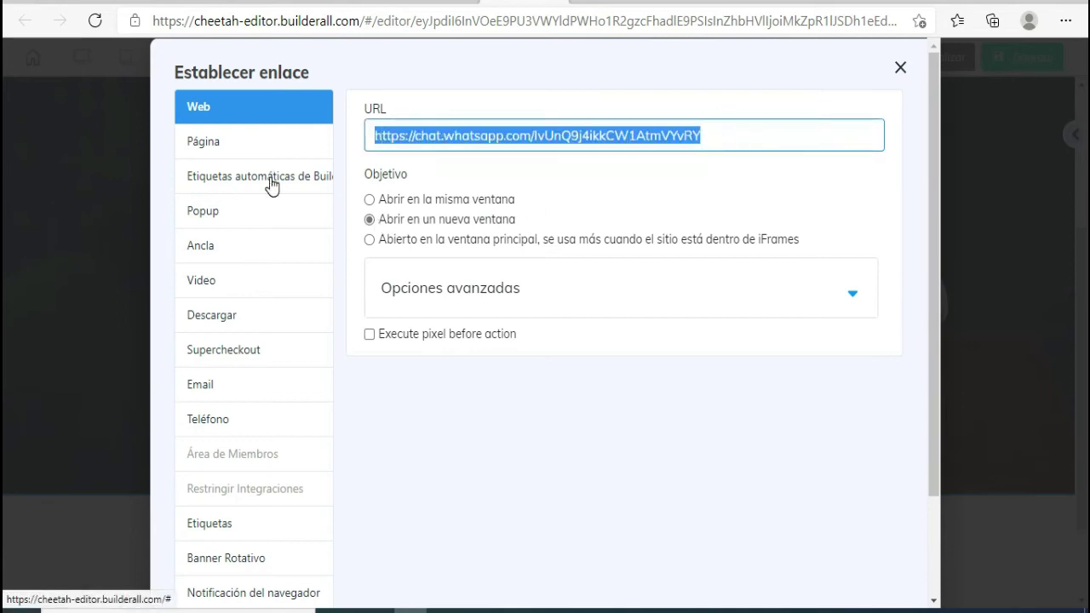
key(BackSpace)
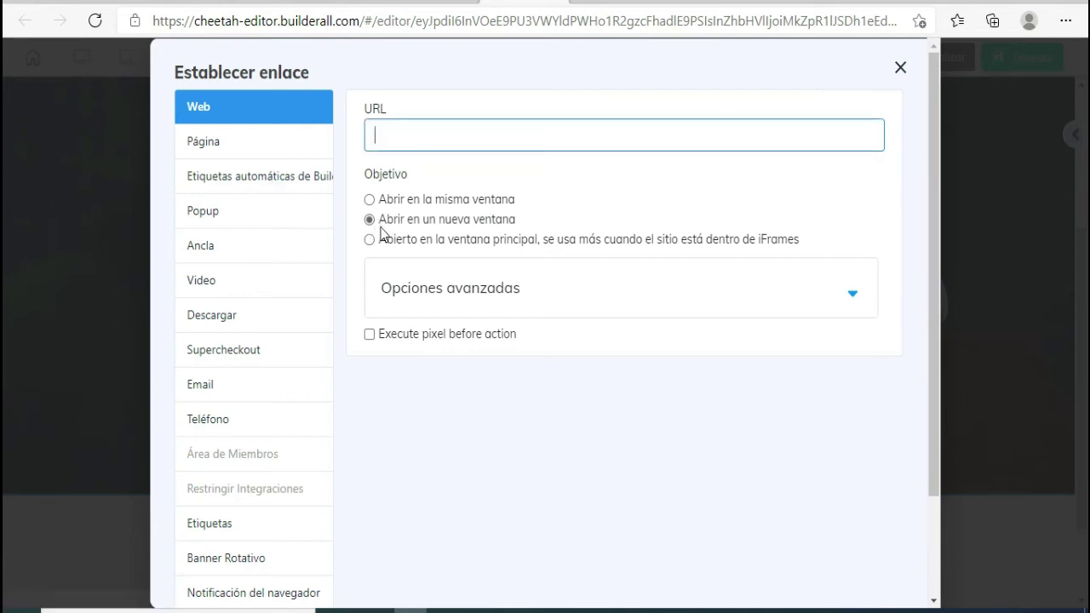
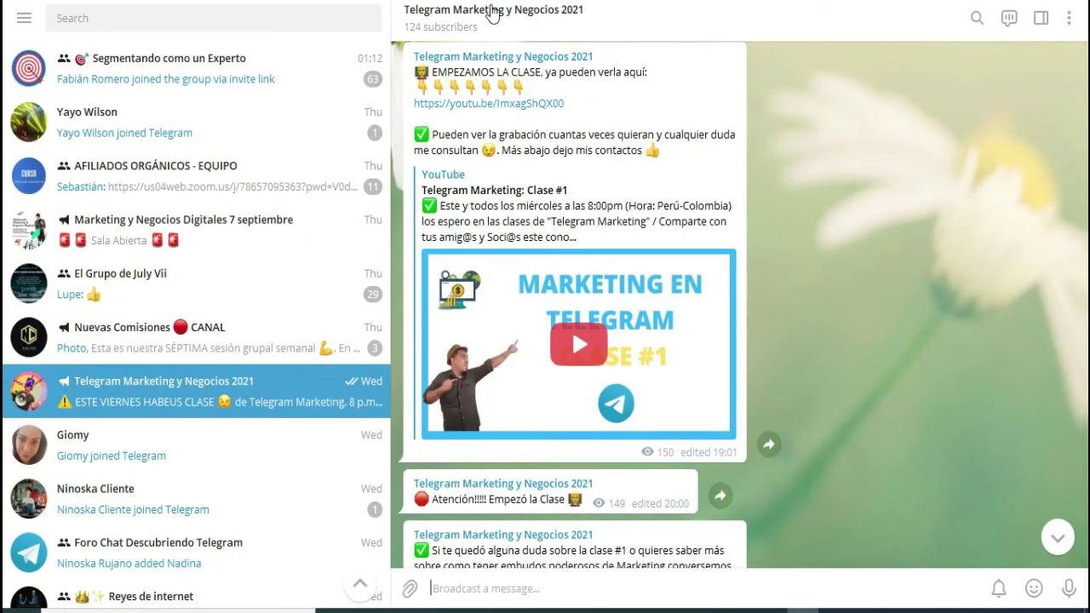
- Copy the channel's public link t.me/marketingentelegram2021 from Channel Info and return to the chat
click(477, 39)
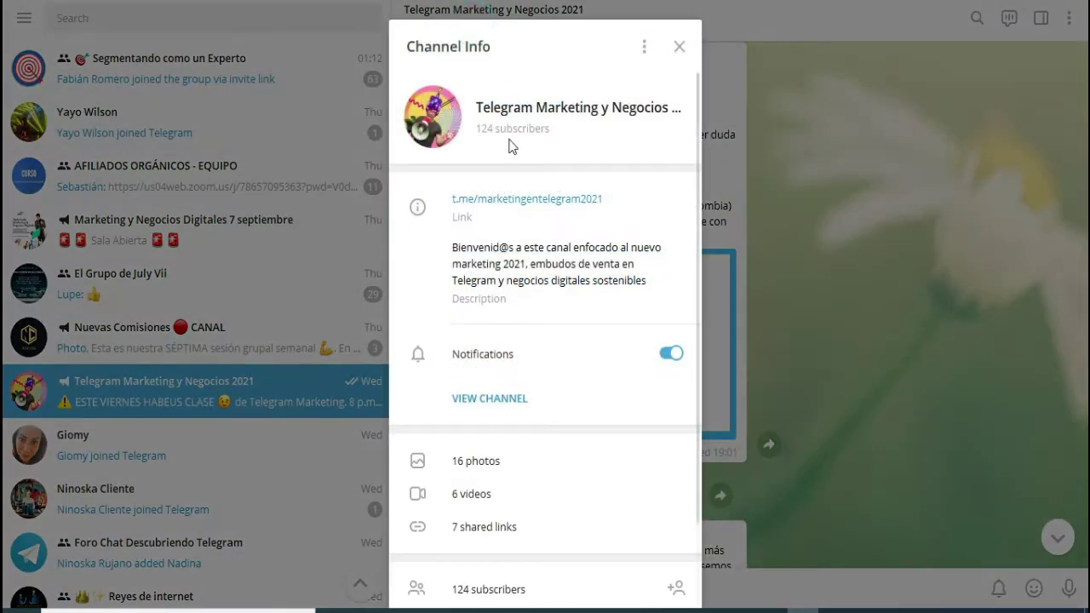
click(446, 199)
click(565, 199)
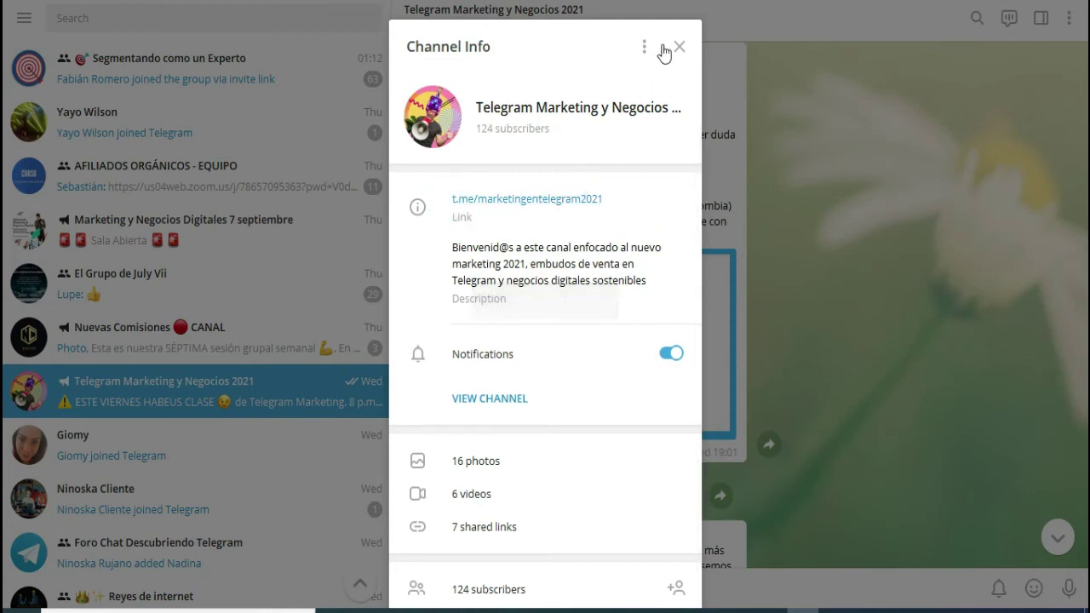
click(677, 48)
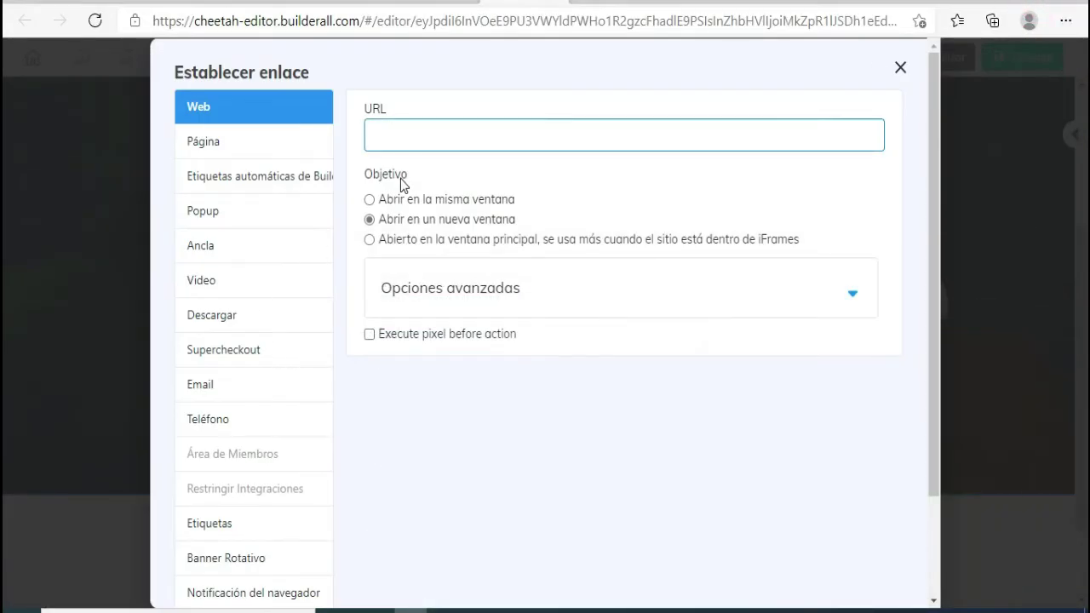
key(ctrl+v)
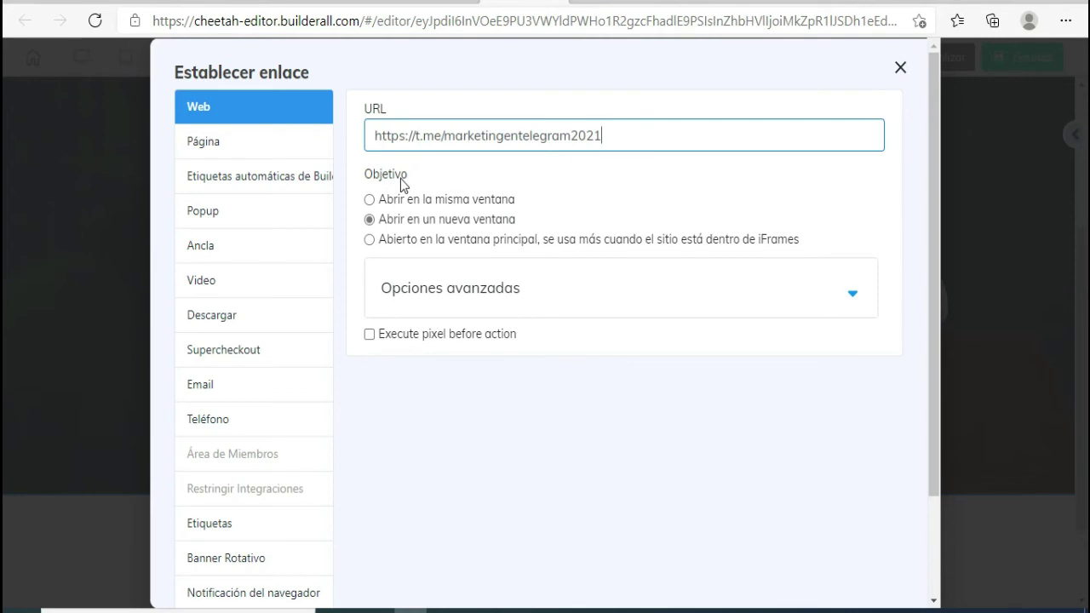
scroll(463, 199, down, 2)
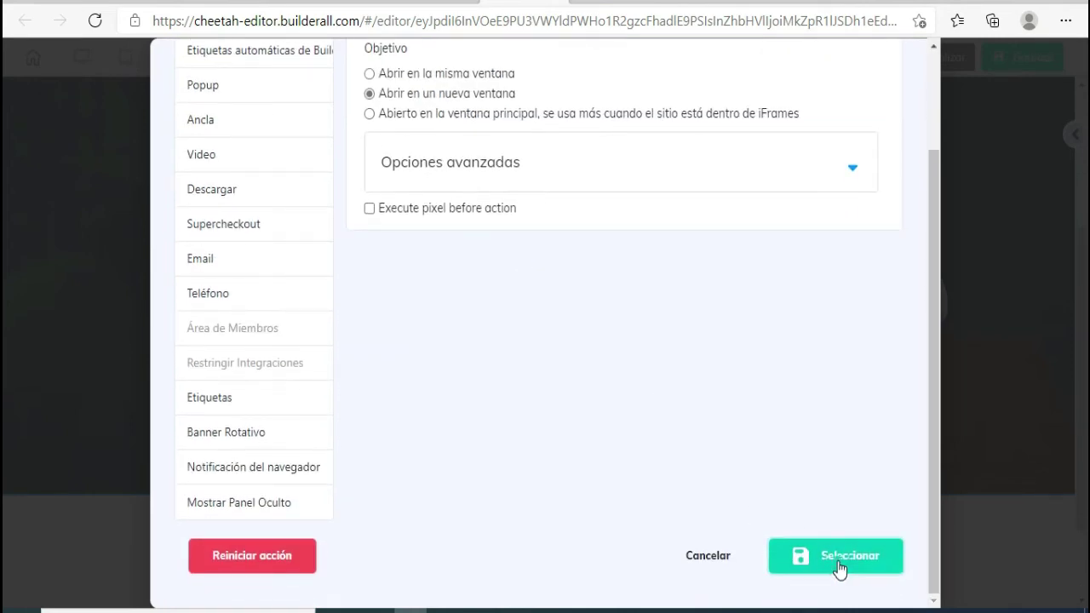
click(839, 558)
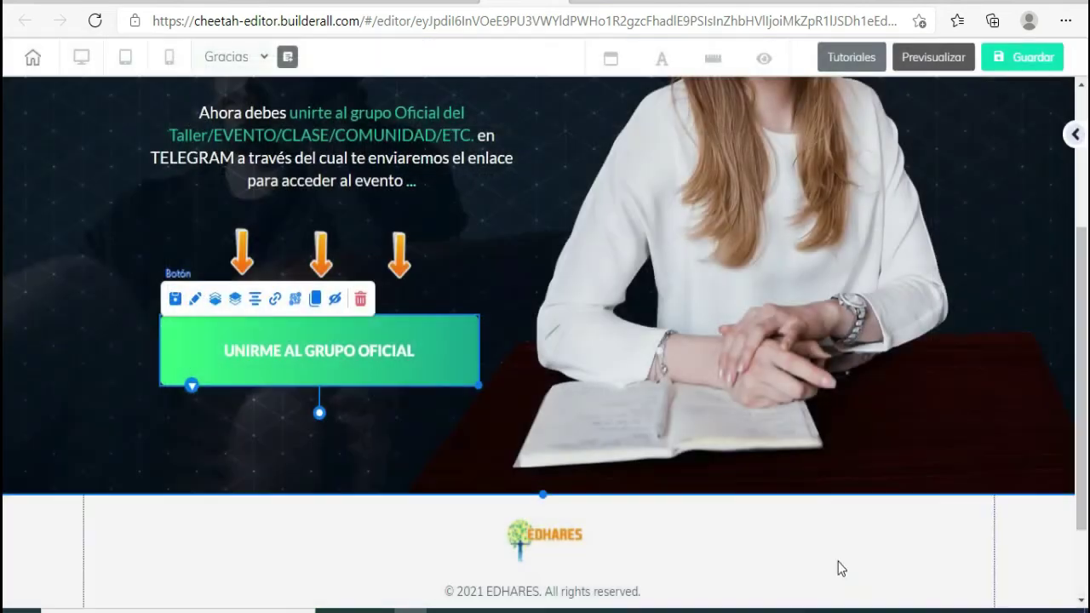
- Open the footer EDHARES logo's image settings and start replacing its image
click(537, 543)
double_click(537, 544)
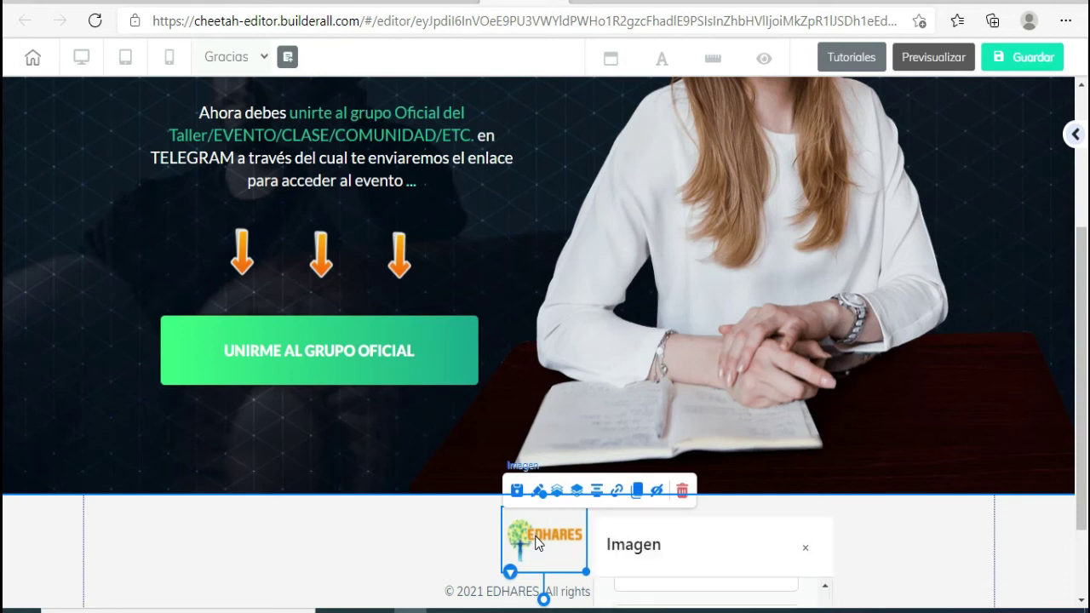
scroll(743, 255, up, 1)
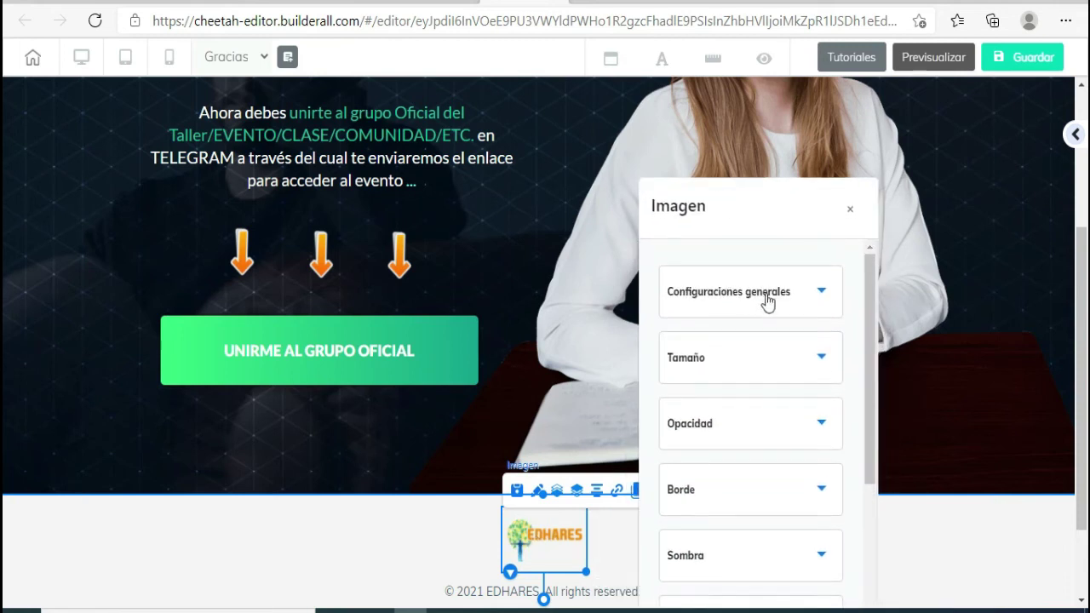
click(803, 305)
scroll(757, 498, down, 1)
scroll(757, 498, down, 3)
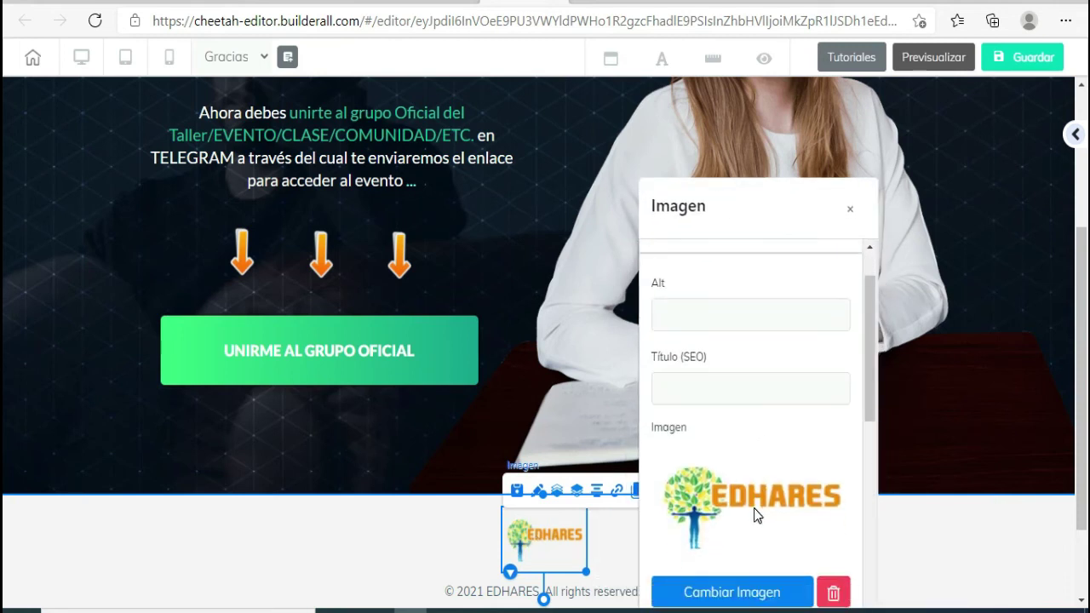
click(730, 469)
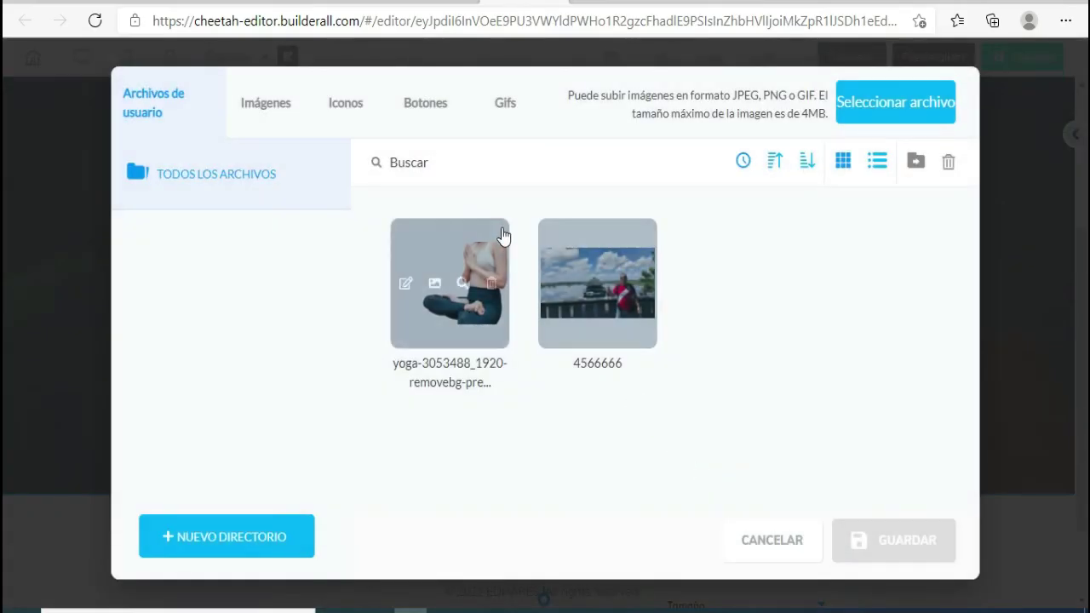
- Replace the footer logo with the alarm-clock01 GIF from the Gifs library and save
click(350, 113)
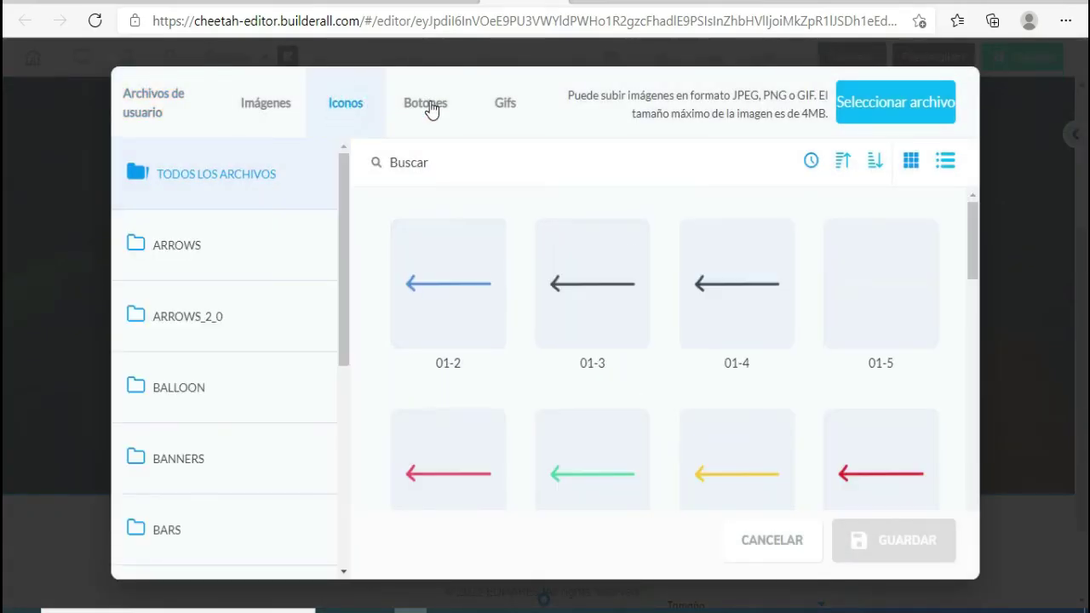
click(416, 102)
scroll(635, 391, down, 5)
scroll(688, 390, down, 3)
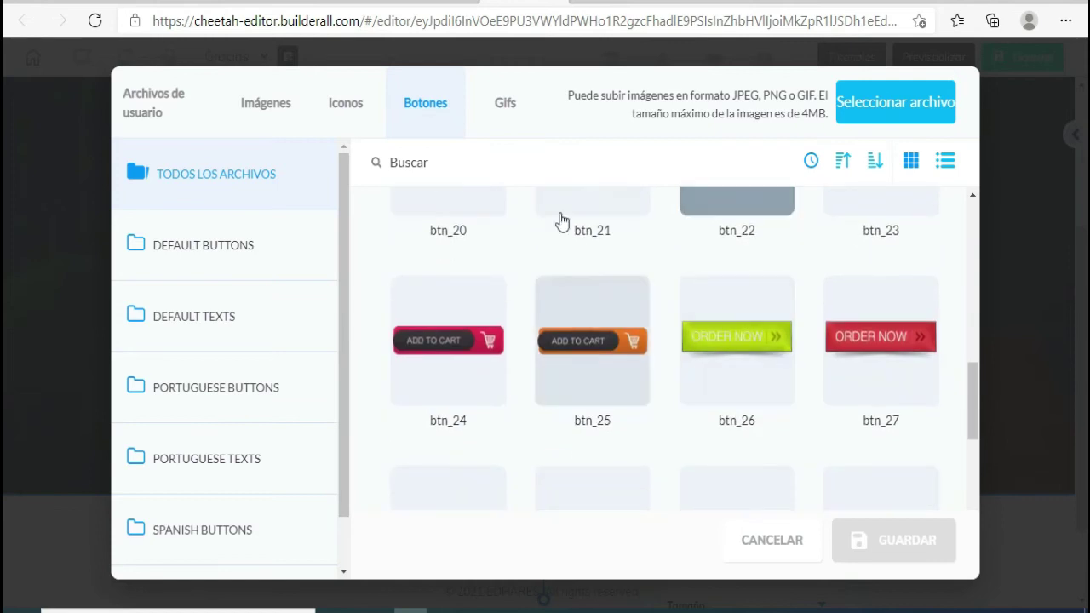
click(505, 102)
scroll(518, 277, down, 2)
scroll(511, 272, up, 2)
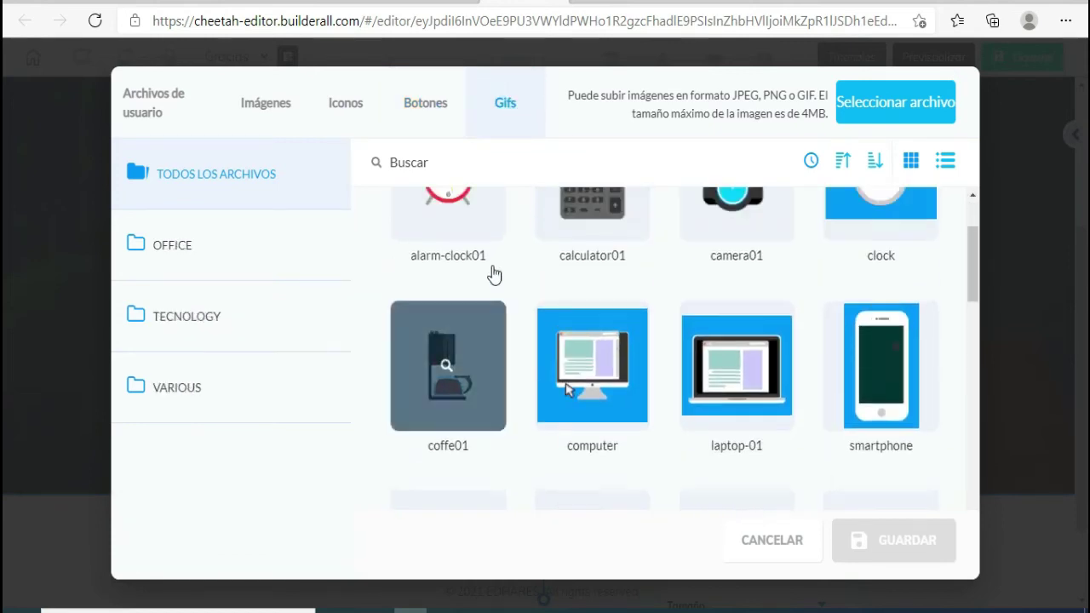
click(446, 238)
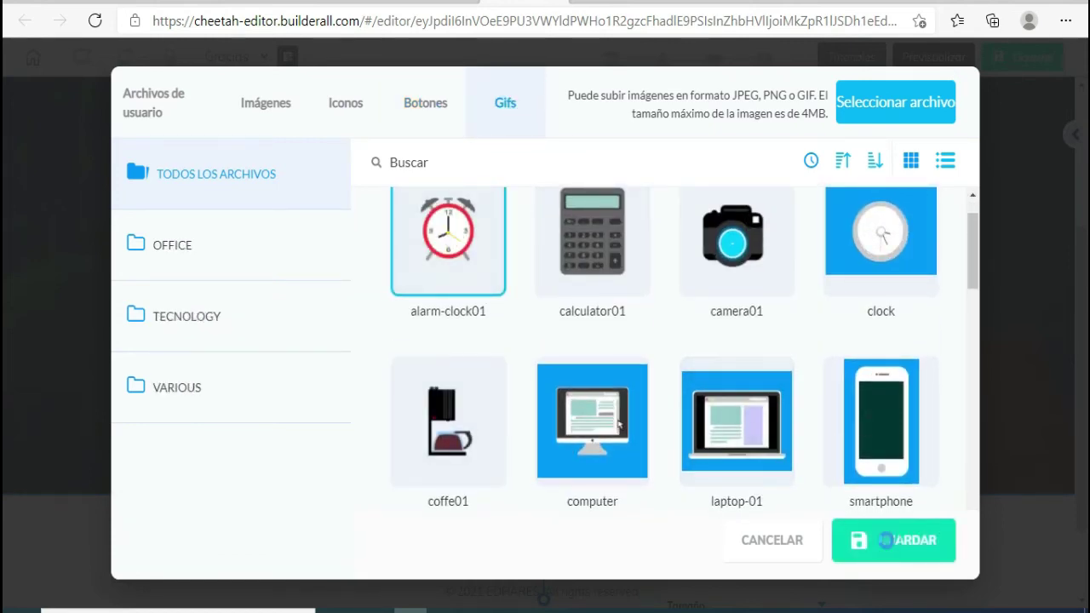
click(888, 540)
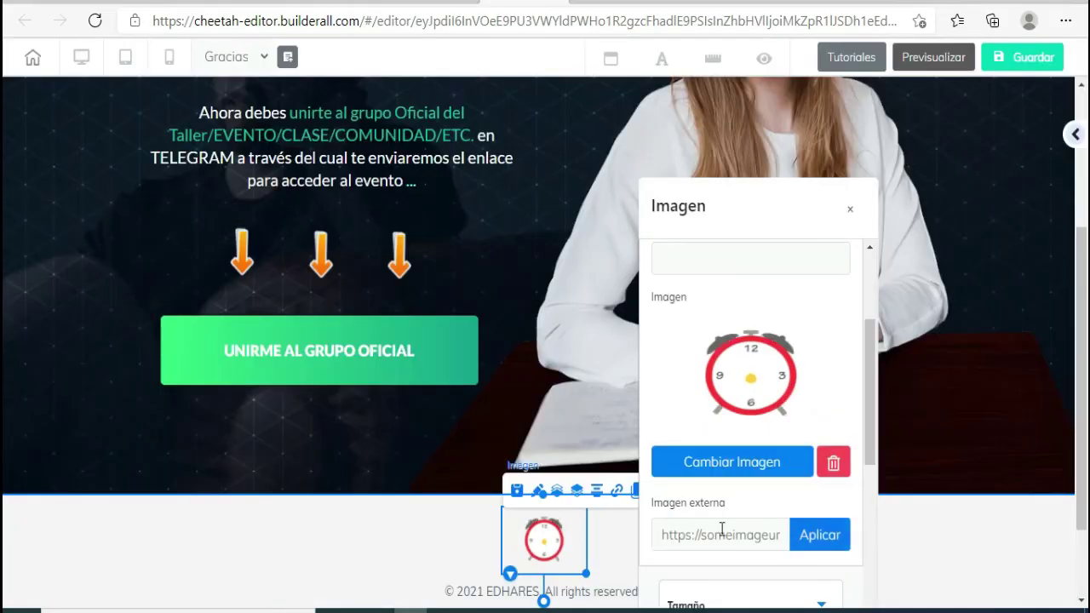
click(849, 209)
scroll(602, 320, down, 2)
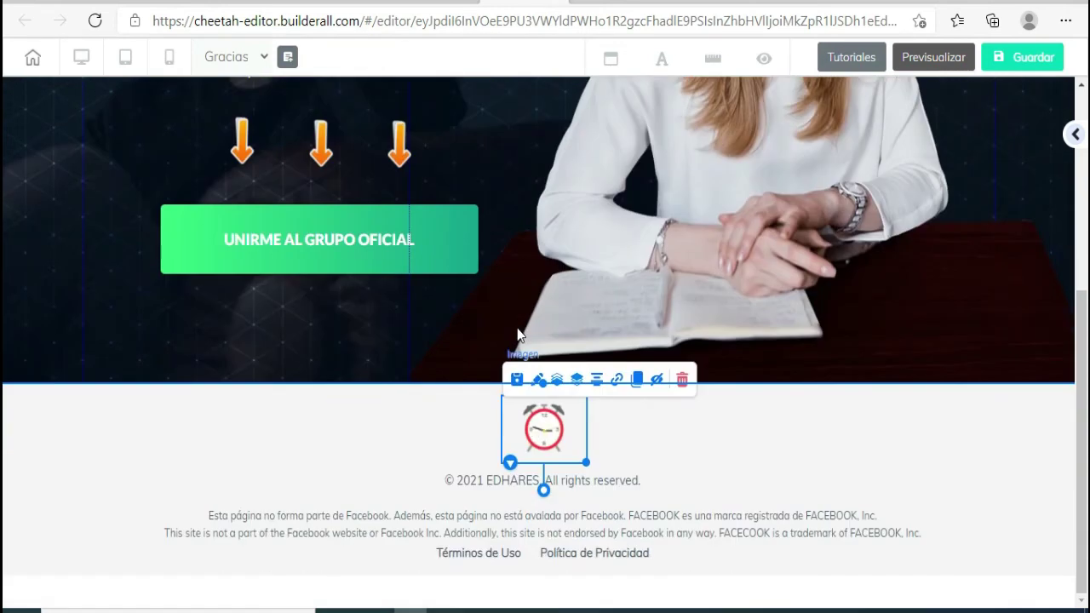
scroll(518, 332, up, 4)
- Replace 'EDHARES.' in the footer copyright line with 'NOMBRE DE TU EMPRESA O SERVICIO'
click(722, 220)
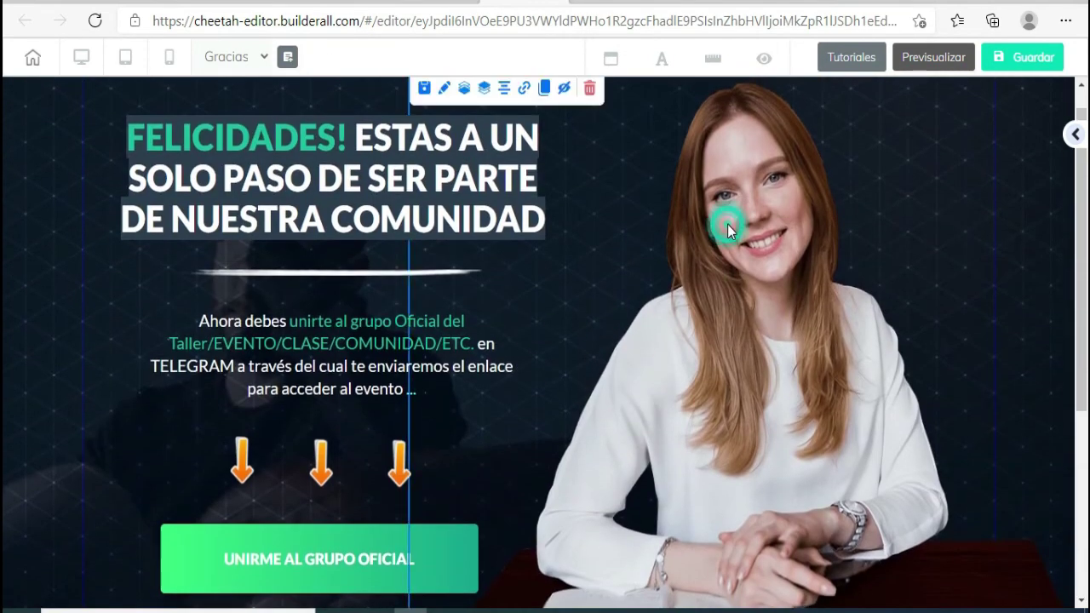
scroll(749, 264, up, 1)
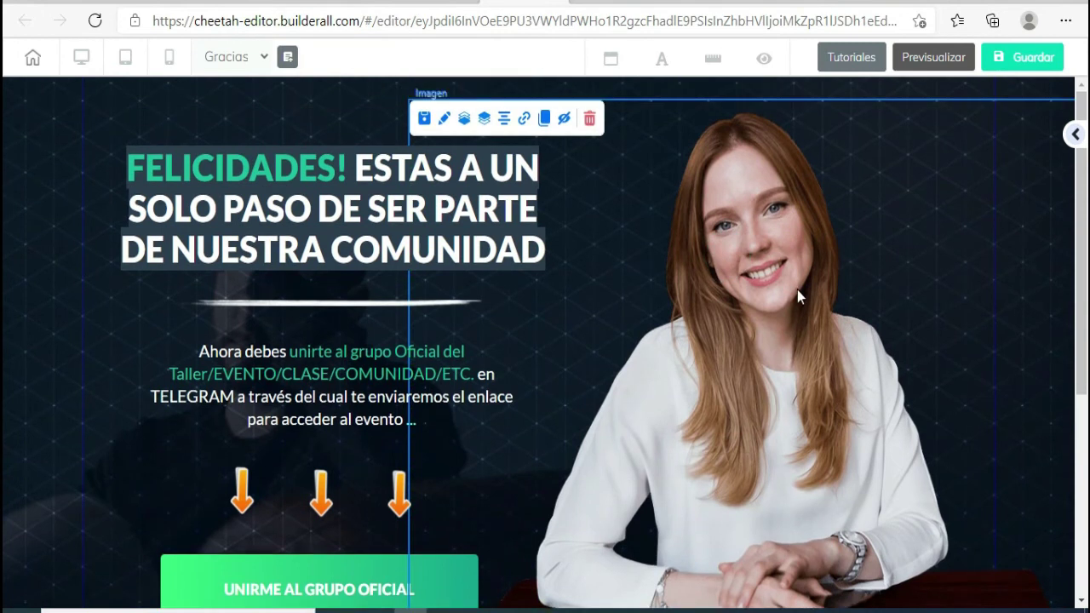
scroll(757, 278, down, 4)
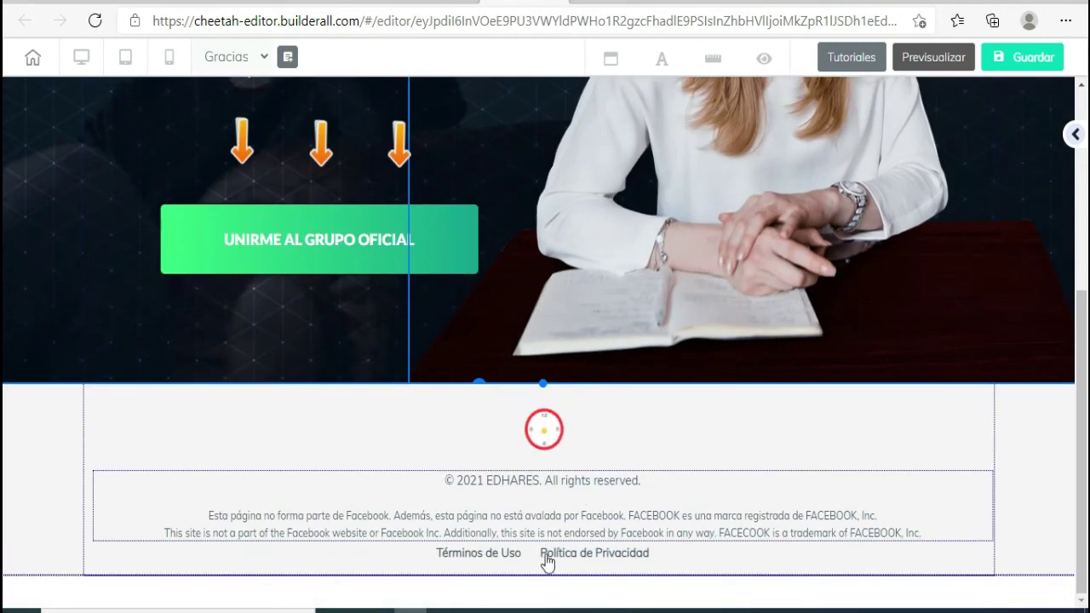
click(511, 487)
click(490, 482)
drag(487, 483, 542, 480)
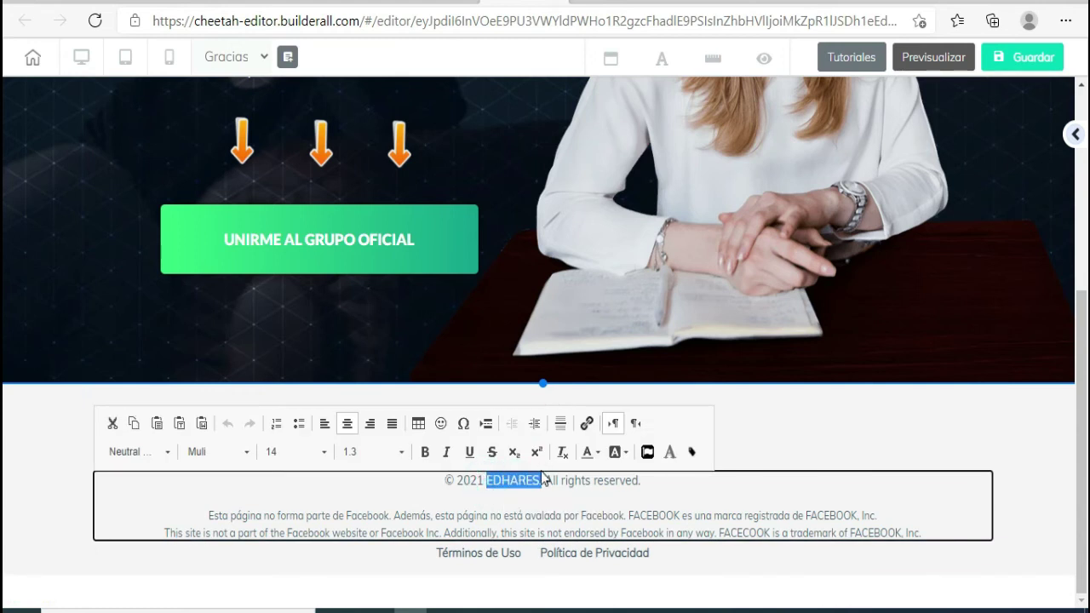
text(NOMB)
text(RE D)
text(E TU E)
text(MPRESA)
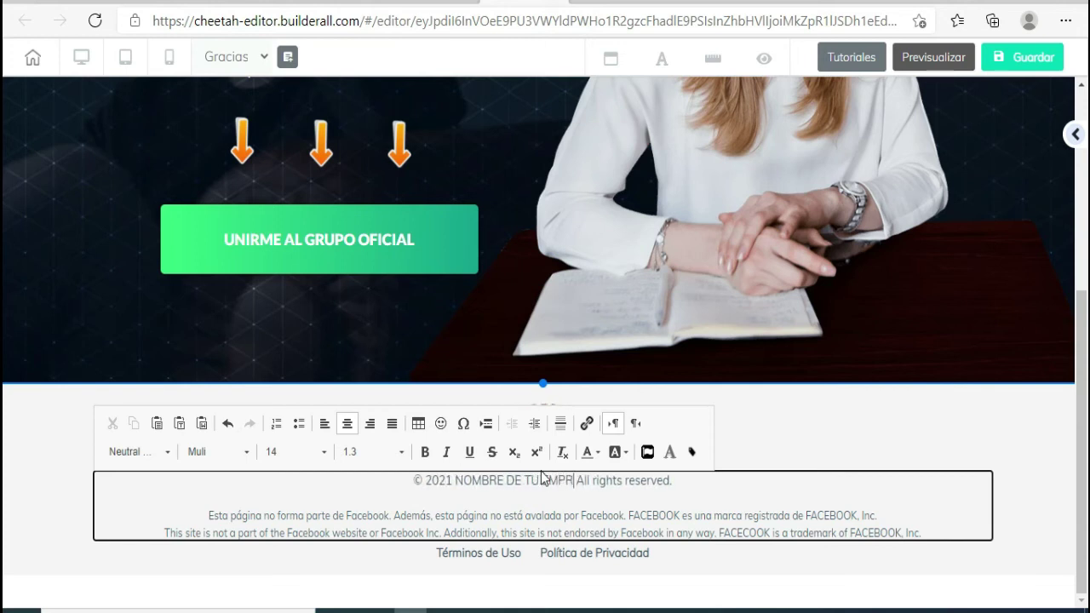
text( O SERVICIO)
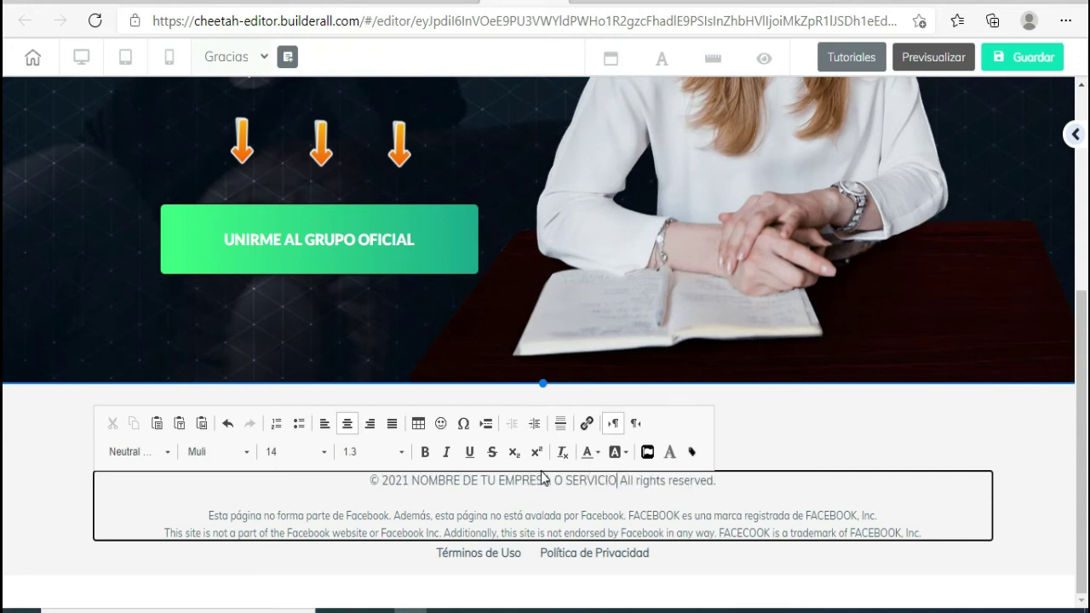
click(207, 338)
scroll(193, 342, up, 1)
scroll(192, 336, up, 3)
scroll(217, 356, down, 2)
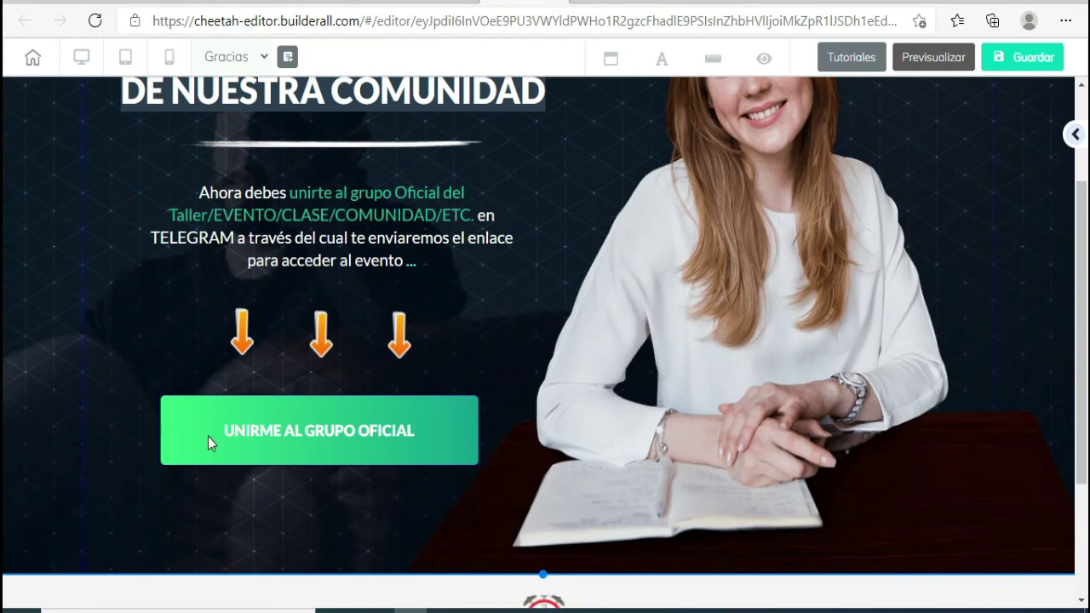
- Add a YES, I WANT IN! button from the Botón elements onto the section
scroll(1034, 338, up, 2)
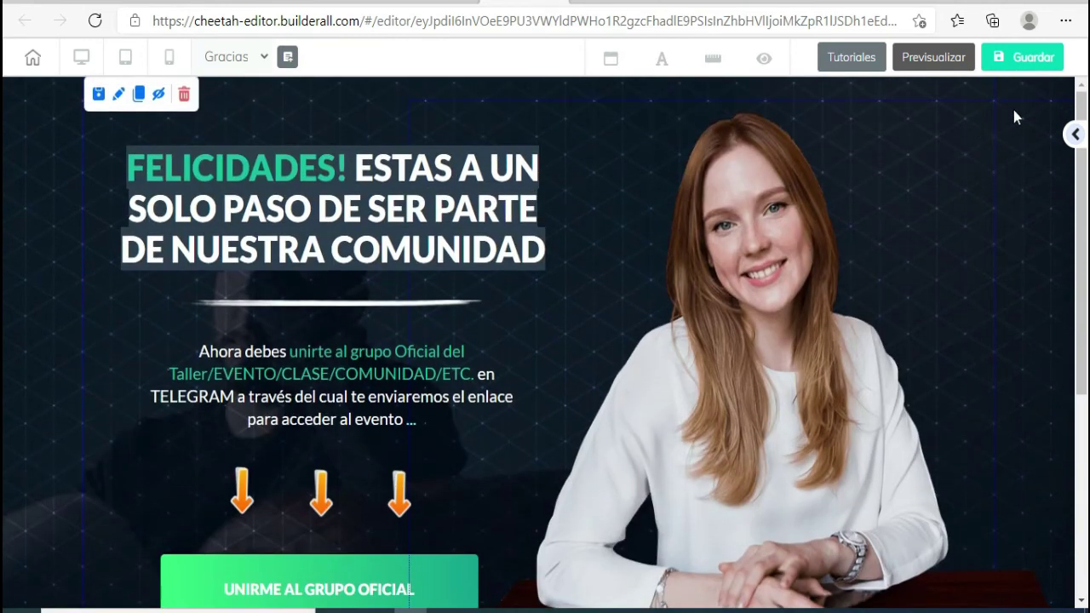
click(1072, 136)
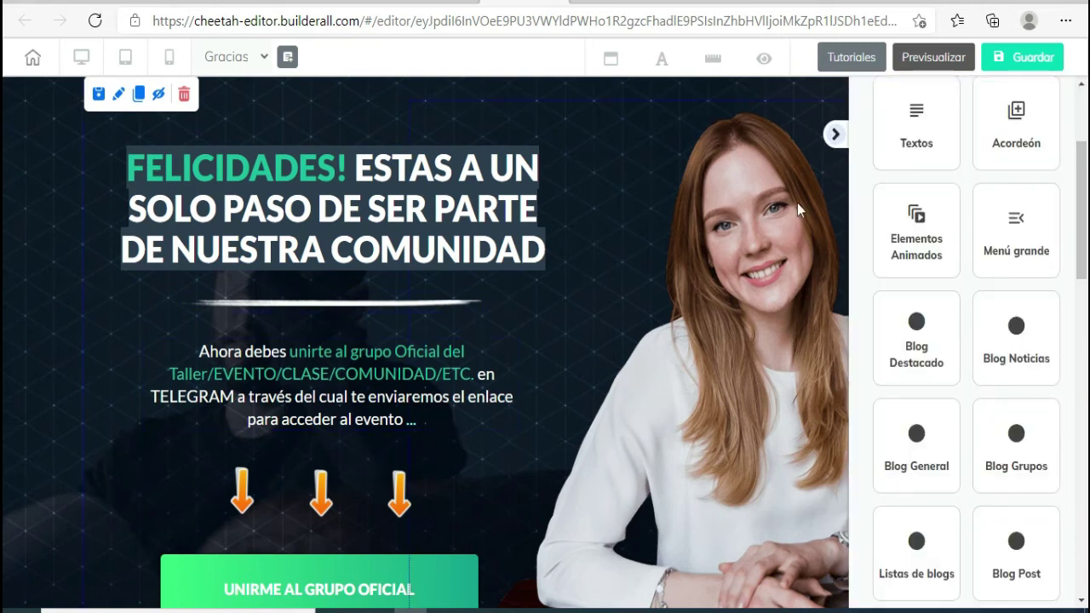
click(833, 134)
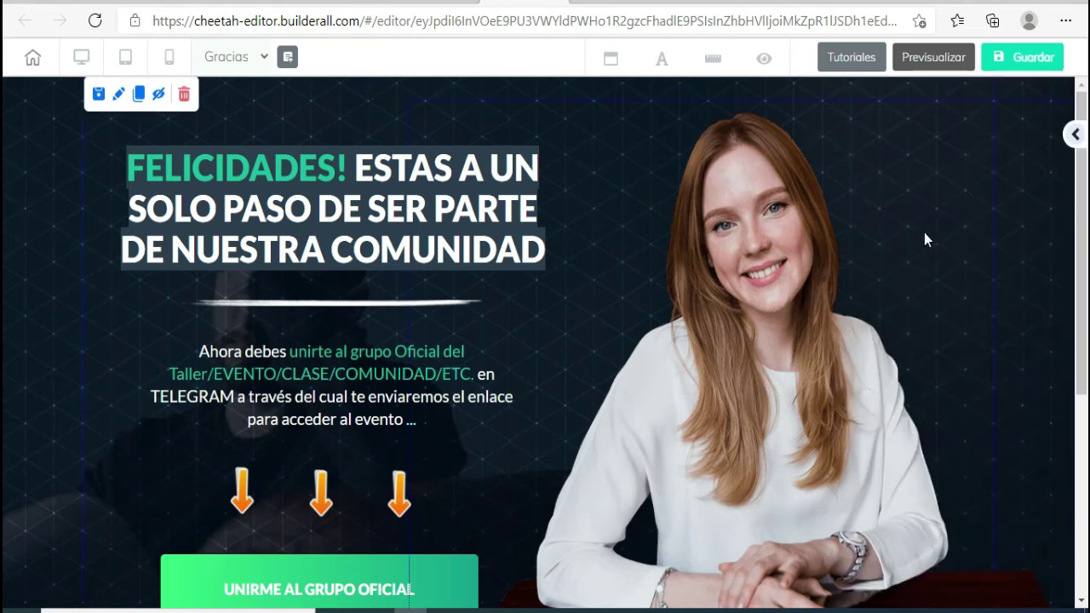
click(1075, 135)
scroll(972, 266, up, 3)
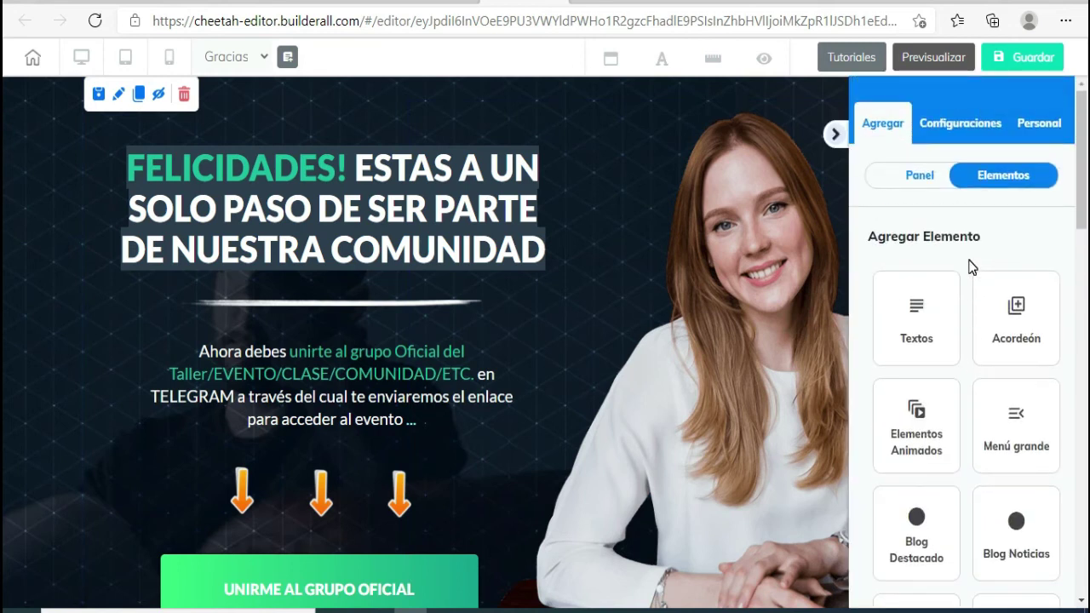
scroll(937, 281, down, 3)
scroll(998, 306, up, 1)
scroll(1000, 304, down, 8)
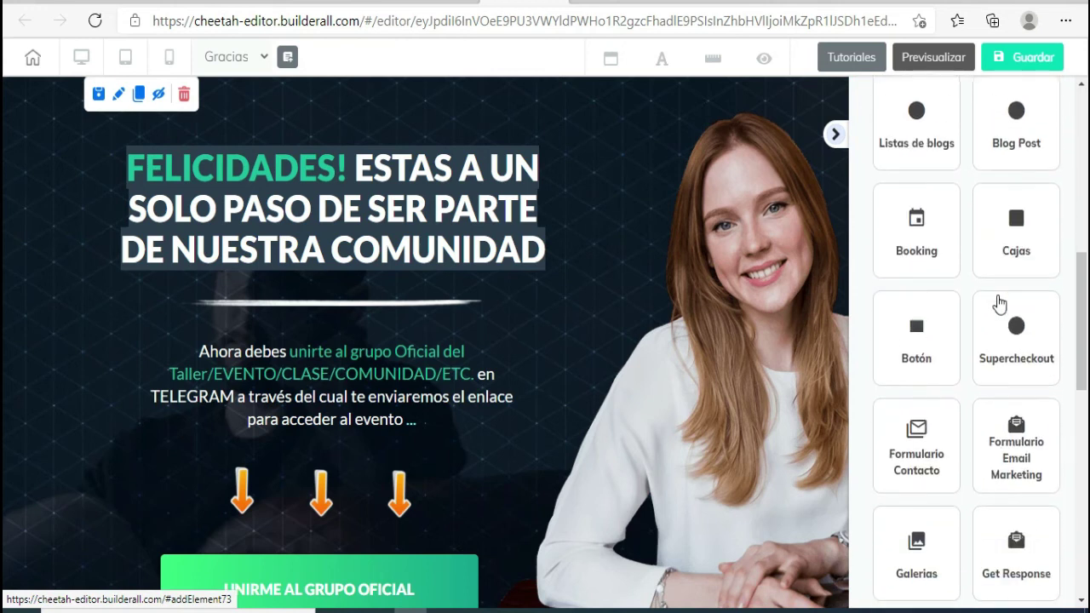
scroll(1001, 303, down, 2)
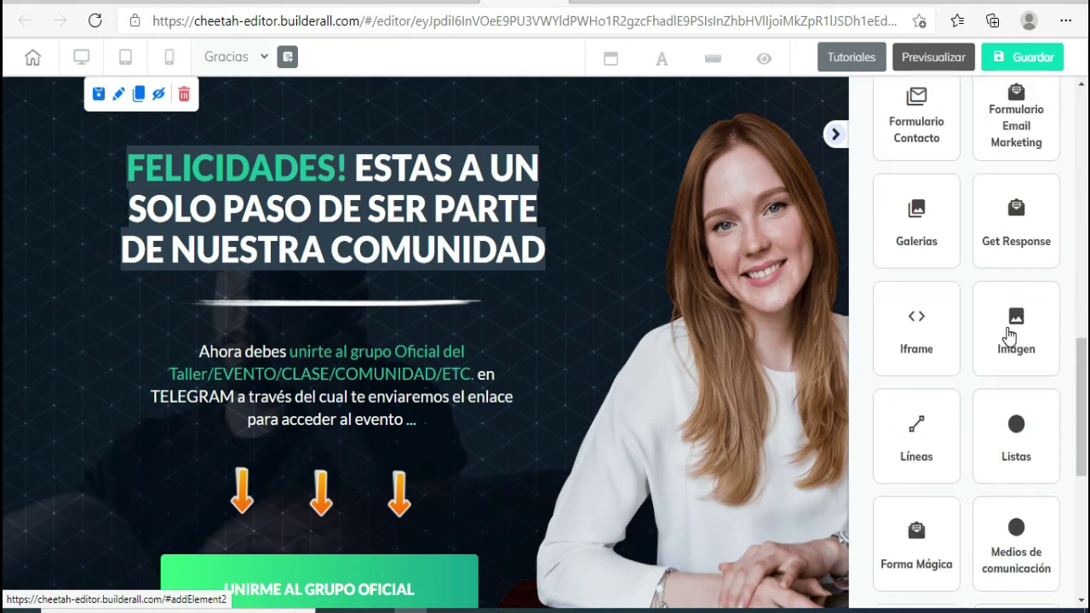
scroll(1008, 334, down, 5)
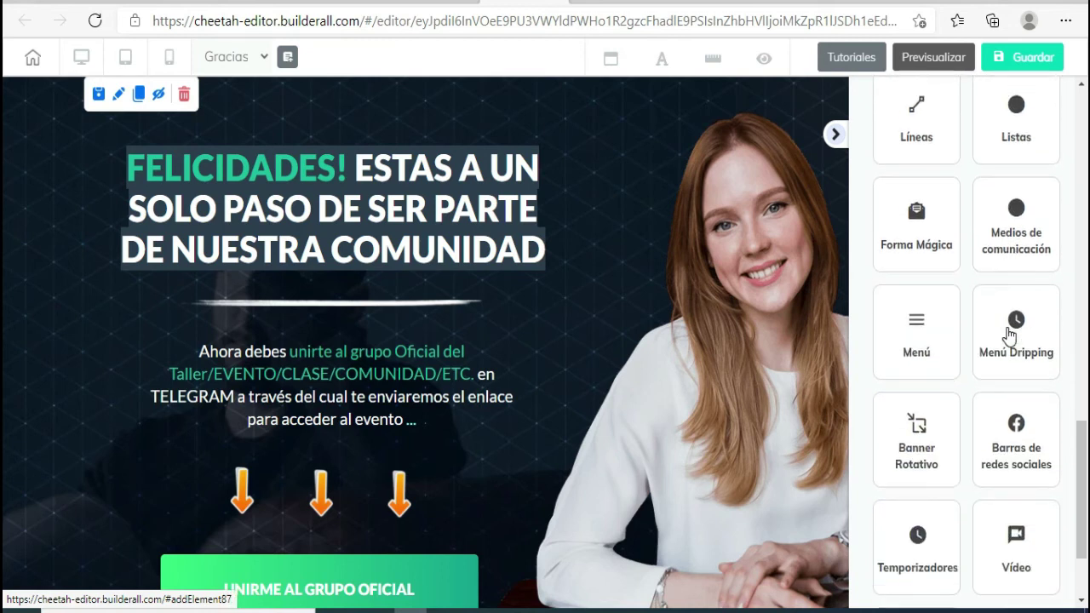
scroll(1007, 335, up, 8)
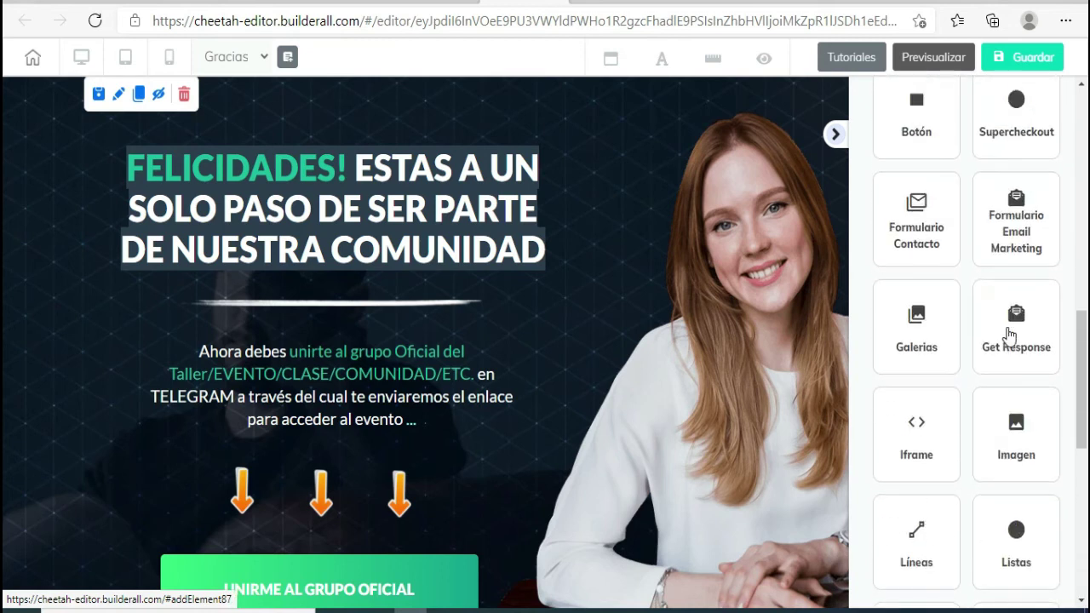
scroll(1008, 335, up, 1)
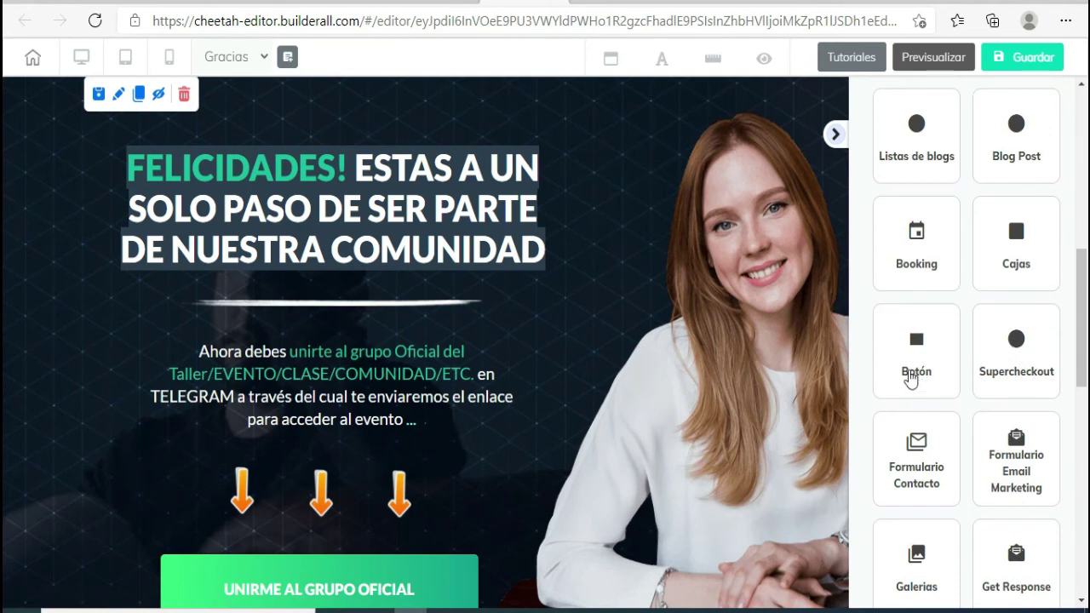
click(916, 341)
scroll(962, 341, down, 5)
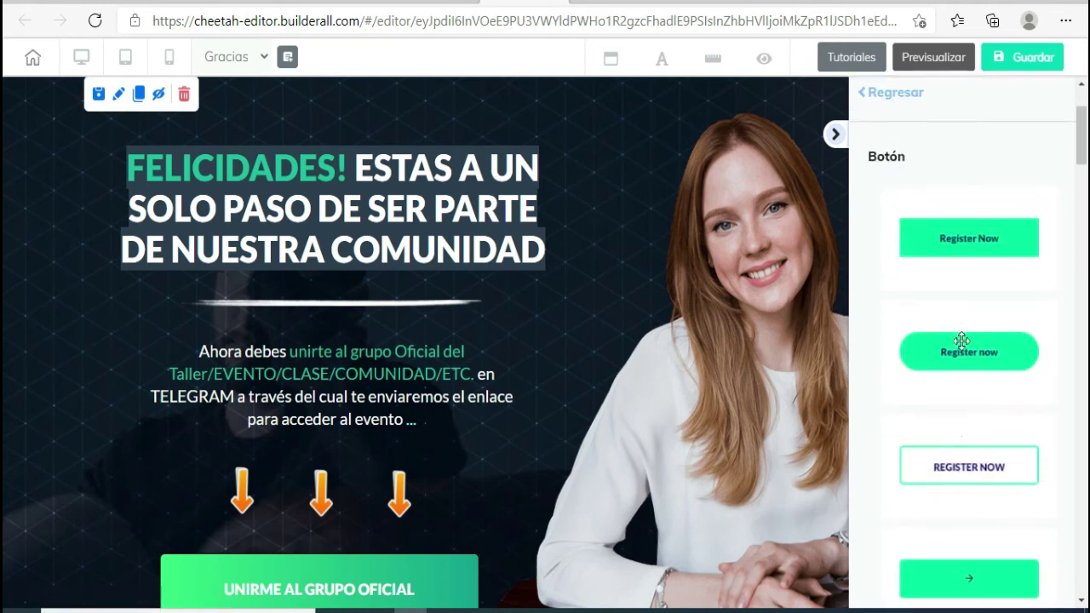
scroll(961, 341, down, 10)
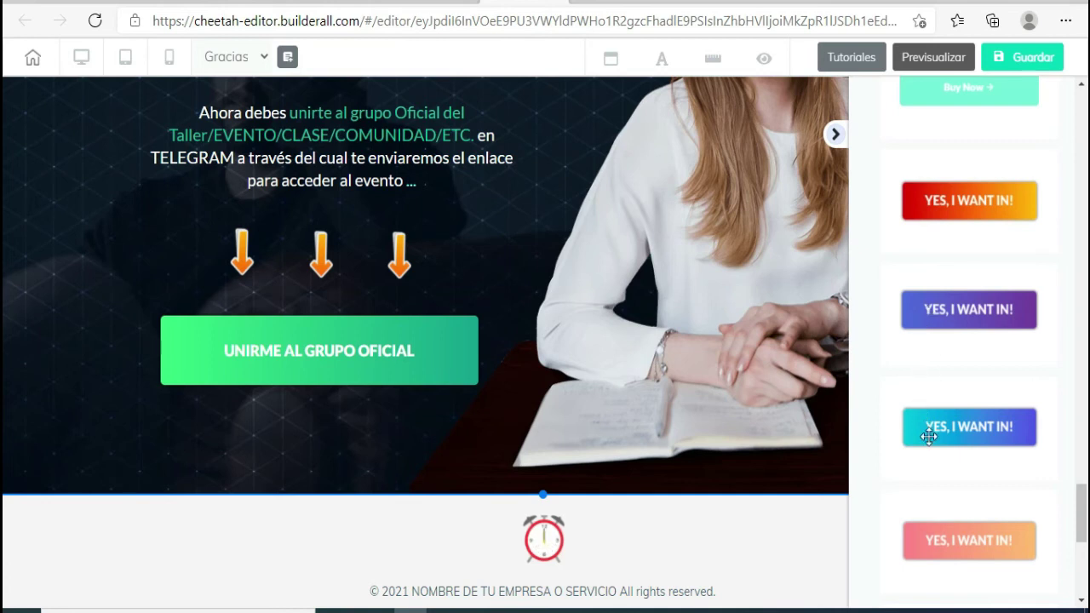
drag(928, 436, 182, 309)
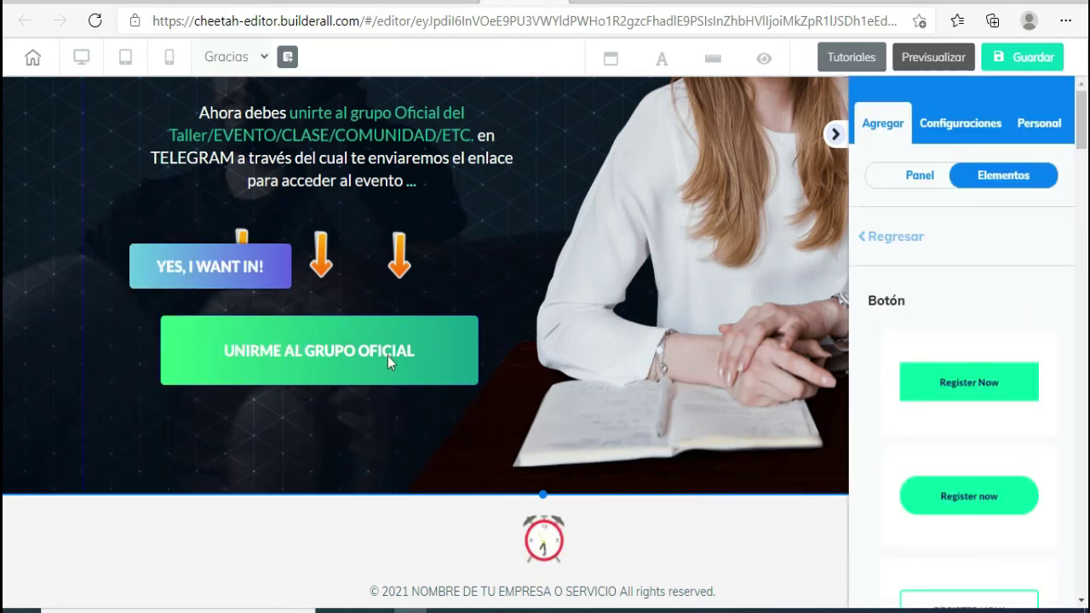
- Delete the green UNIRME AL GRUPO OFICIAL button
click(421, 358)
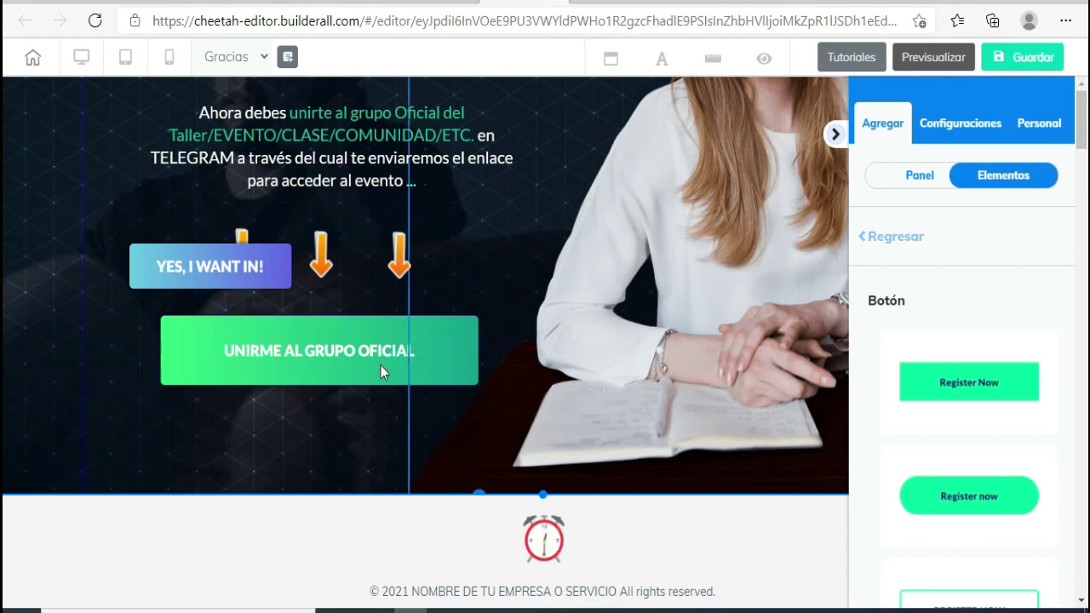
click(381, 365)
key(Delete)
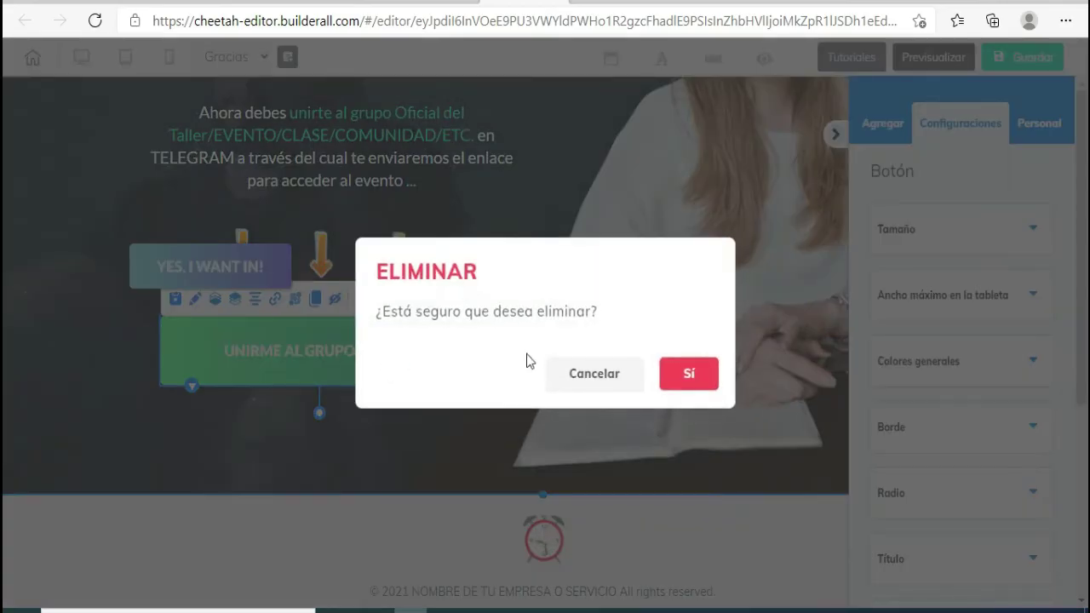
click(669, 371)
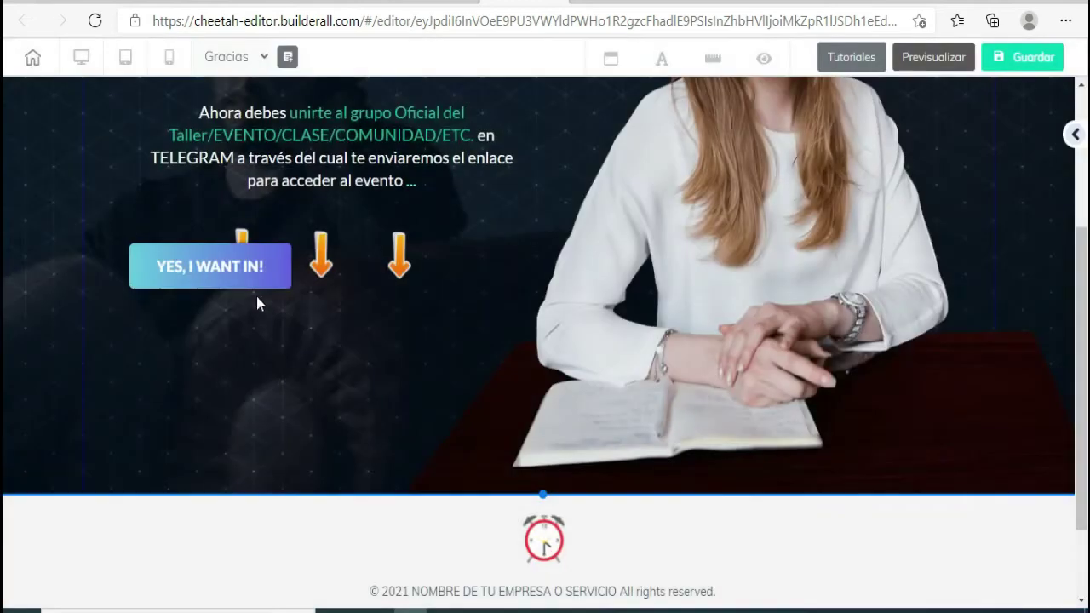
- Move the new button below the three arrows, widen it and center it
click(208, 278)
drag(206, 272, 322, 399)
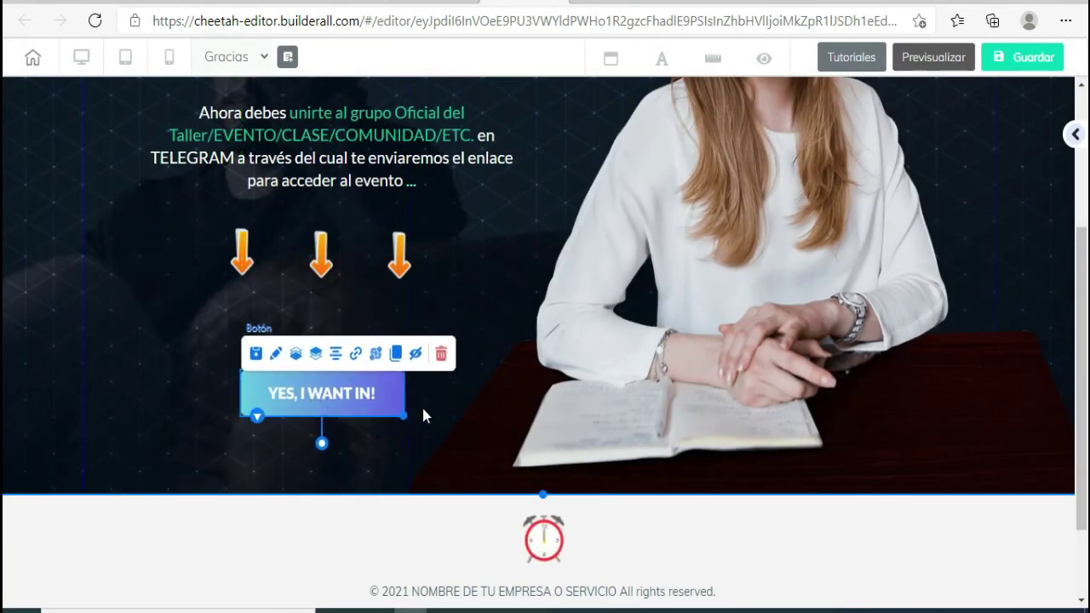
drag(404, 418, 504, 419)
drag(395, 417, 338, 402)
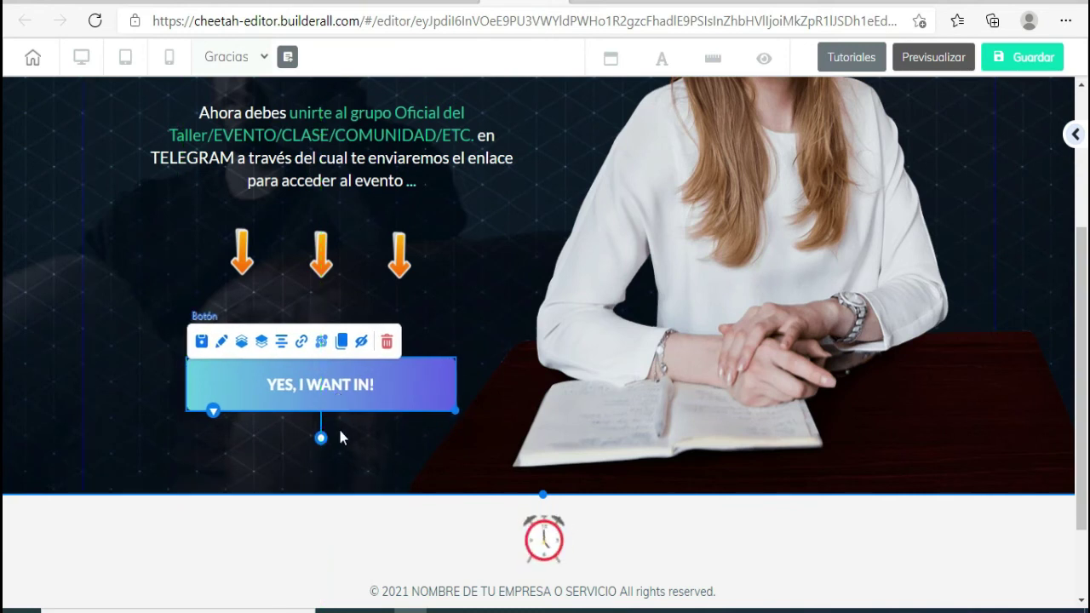
click(347, 455)
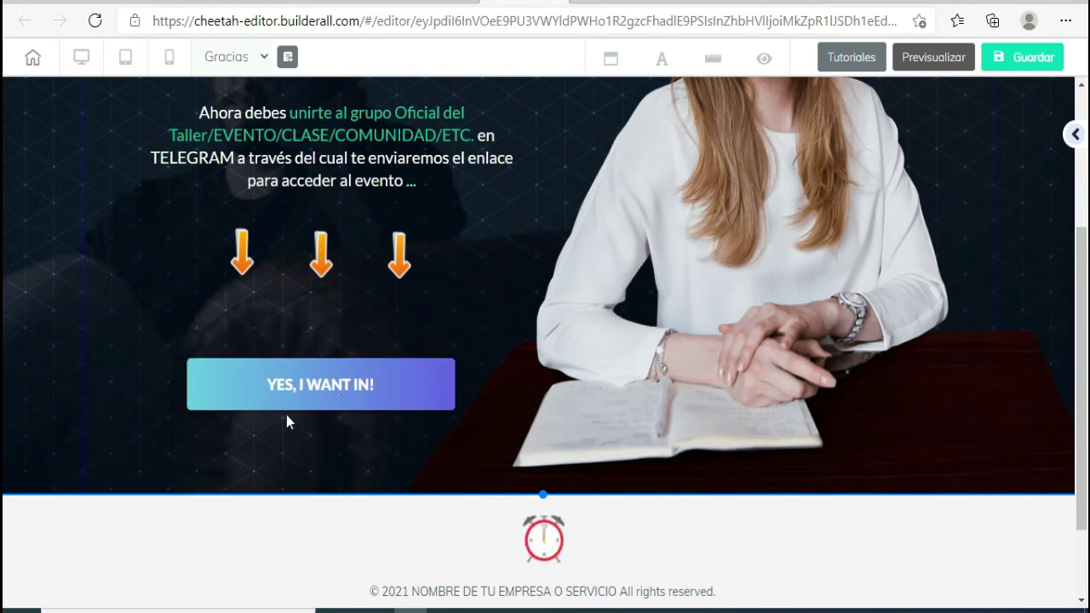
click(358, 404)
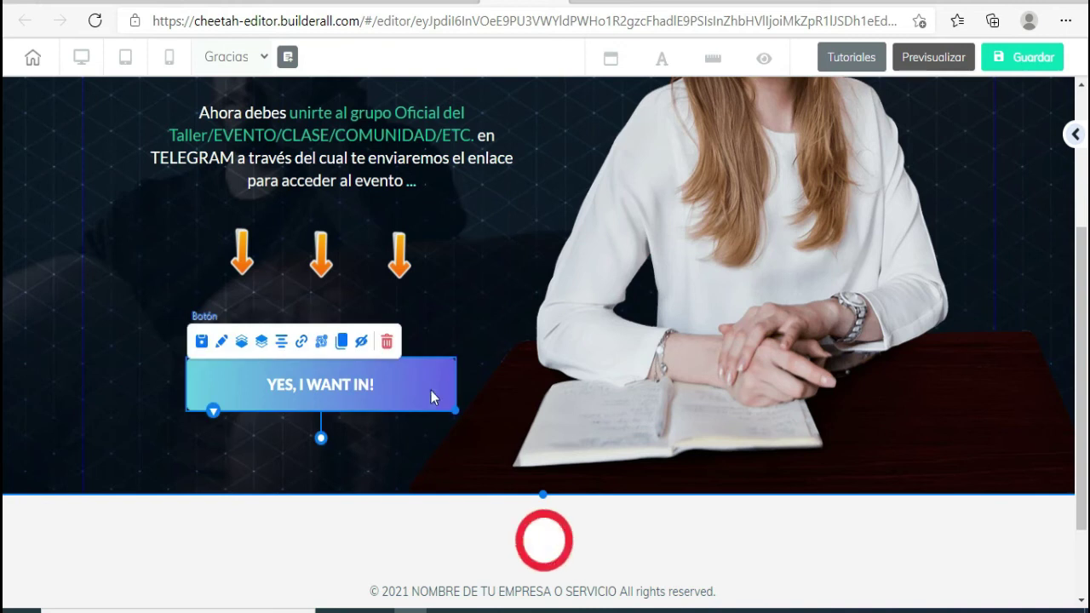
drag(453, 409, 438, 386)
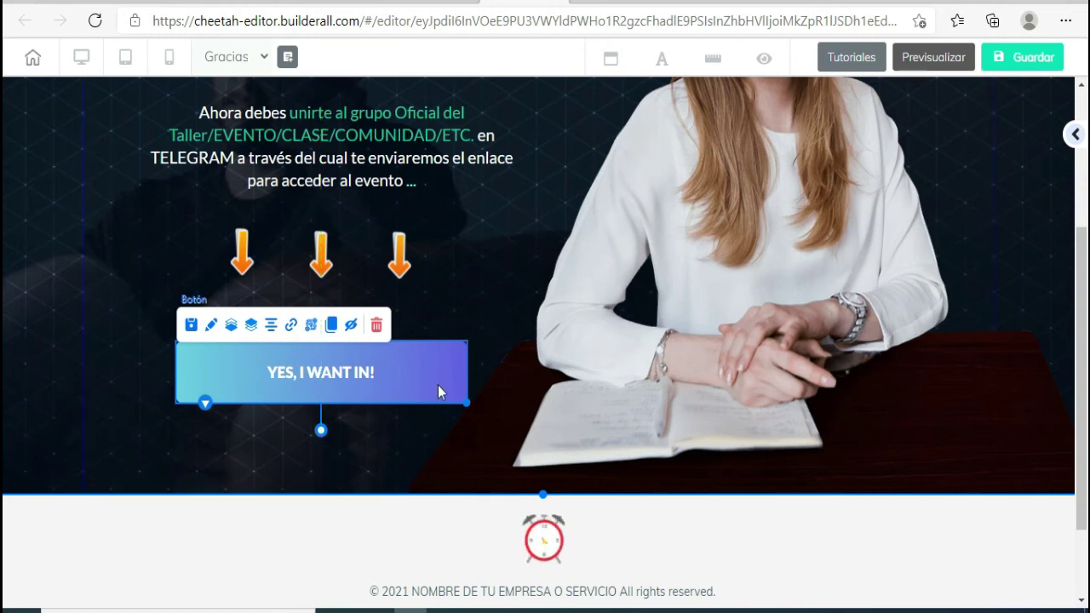
click(380, 457)
- Color the heading word FELICIDADES! blue
scroll(378, 446, up, 3)
scroll(377, 446, down, 2)
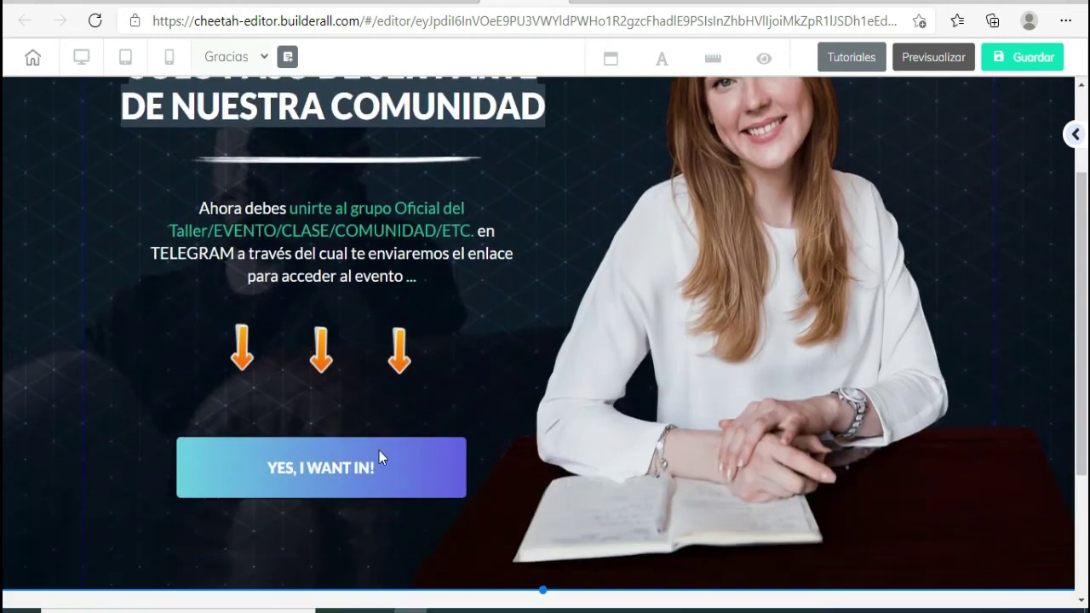
scroll(375, 436, up, 1)
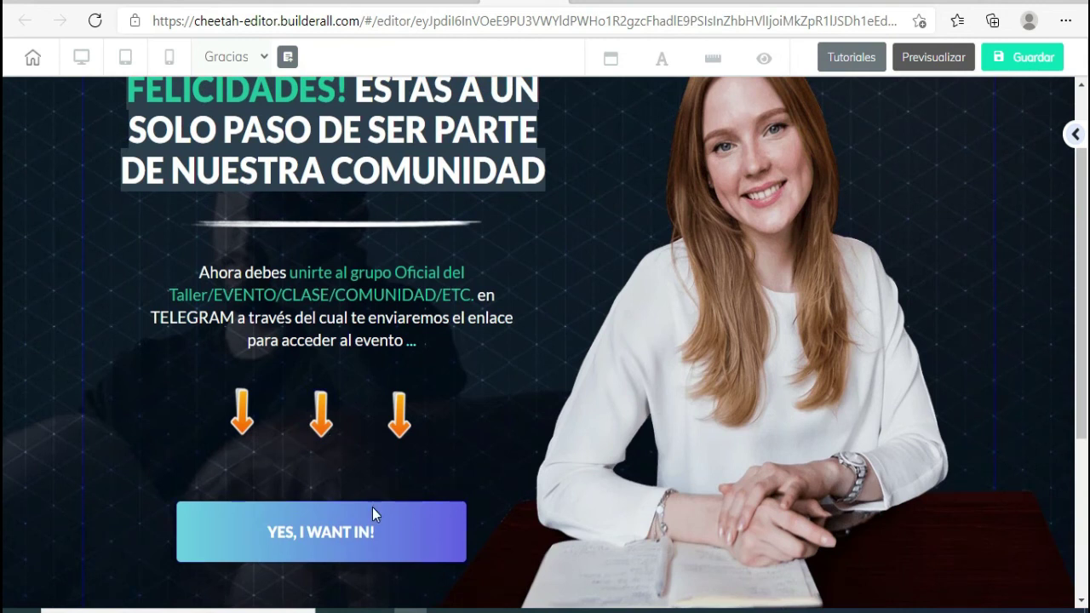
scroll(372, 507, up, 1)
scroll(372, 508, down, 1)
scroll(373, 508, up, 1)
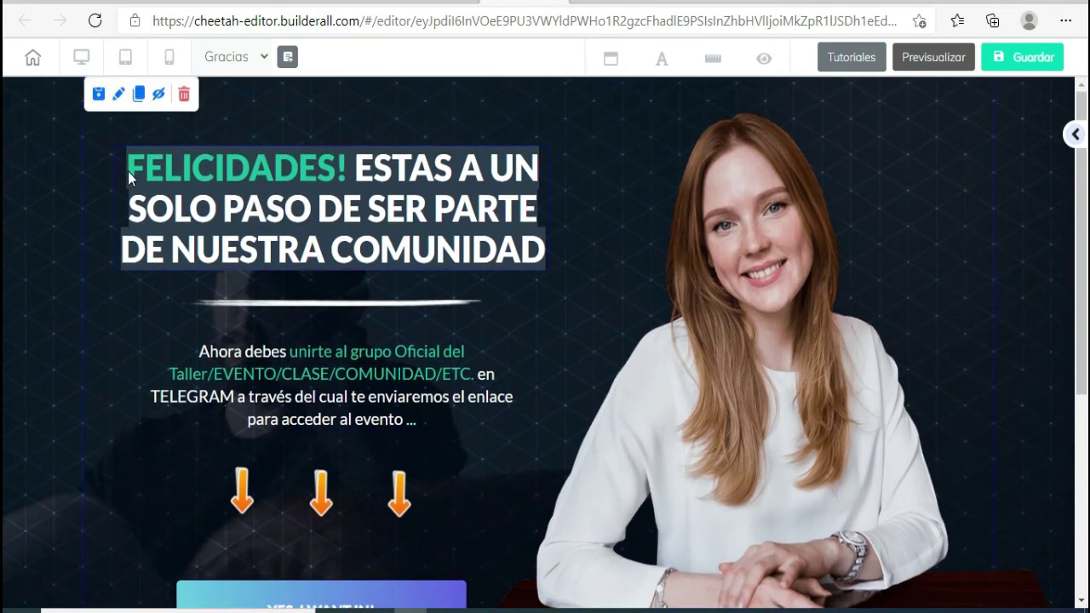
click(129, 173)
double_click(129, 173)
drag(129, 174, 349, 158)
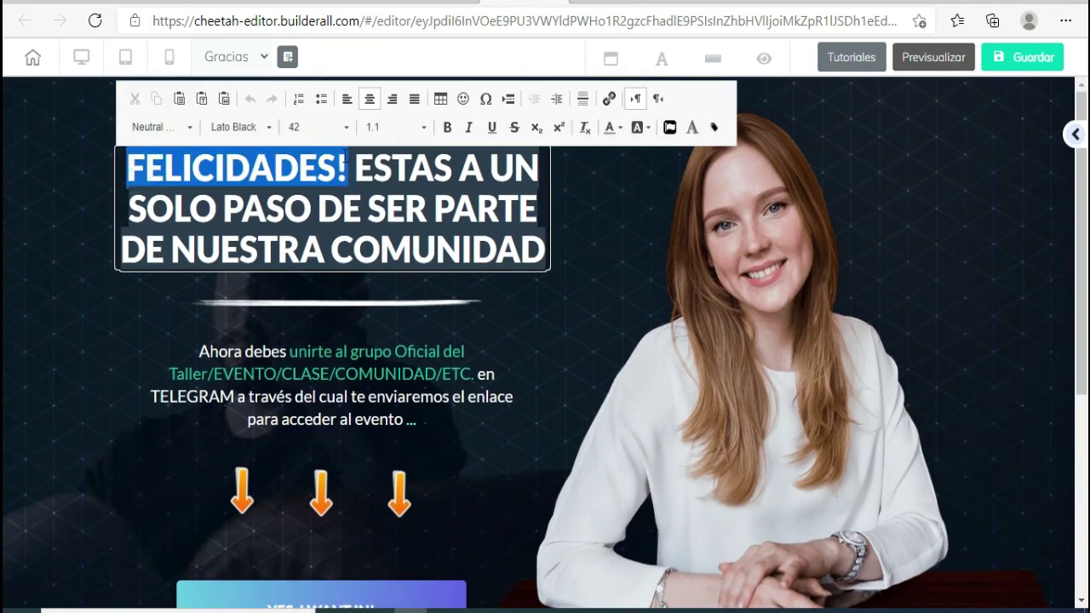
click(615, 127)
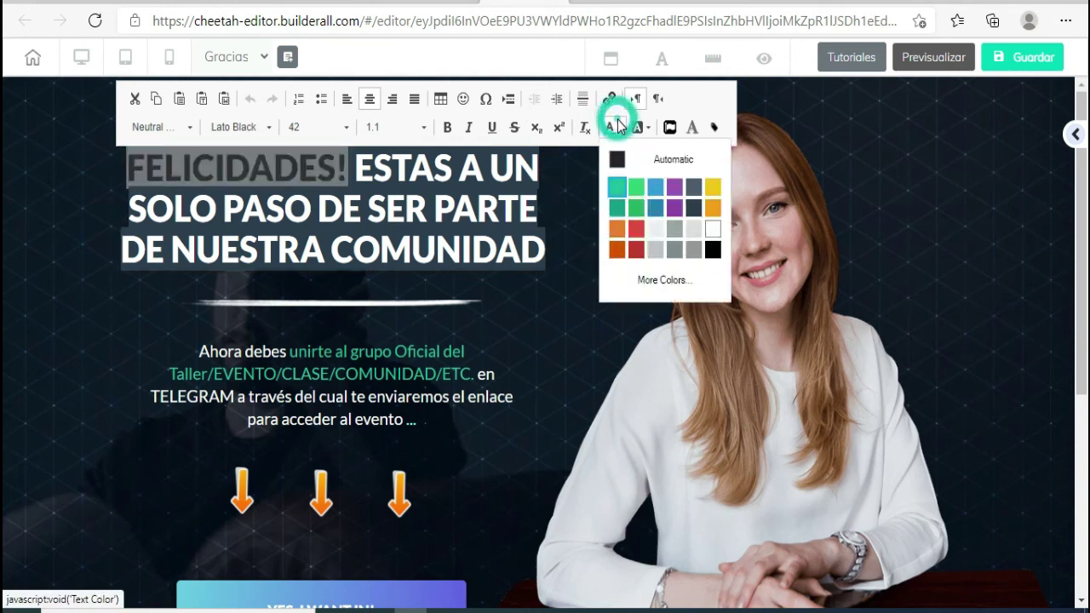
click(653, 189)
click(385, 302)
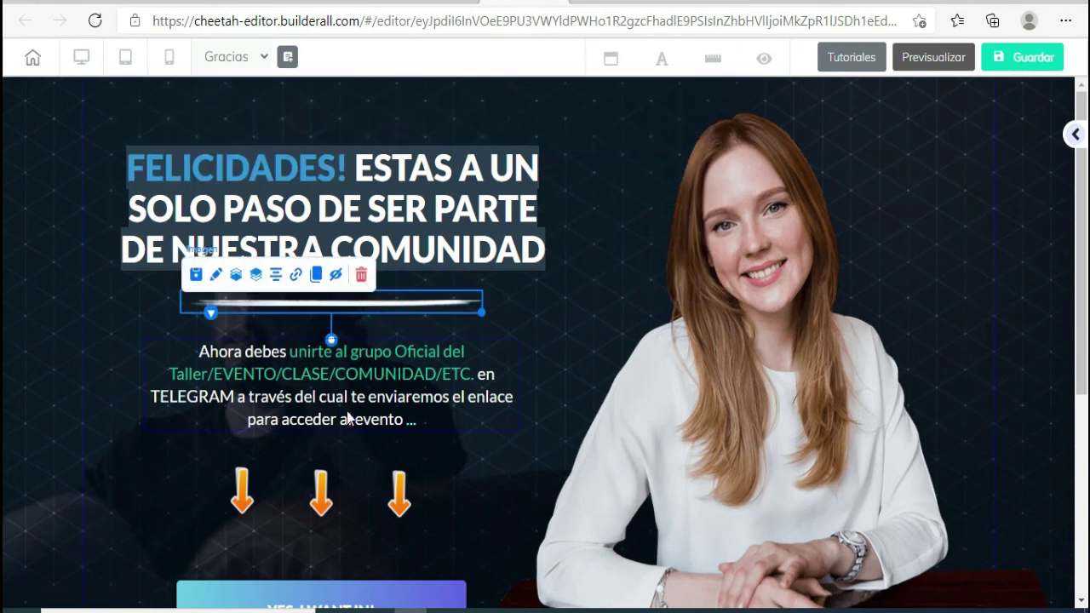
- Change the green Telegram invitation phrase in the paragraph to light blue
click(441, 361)
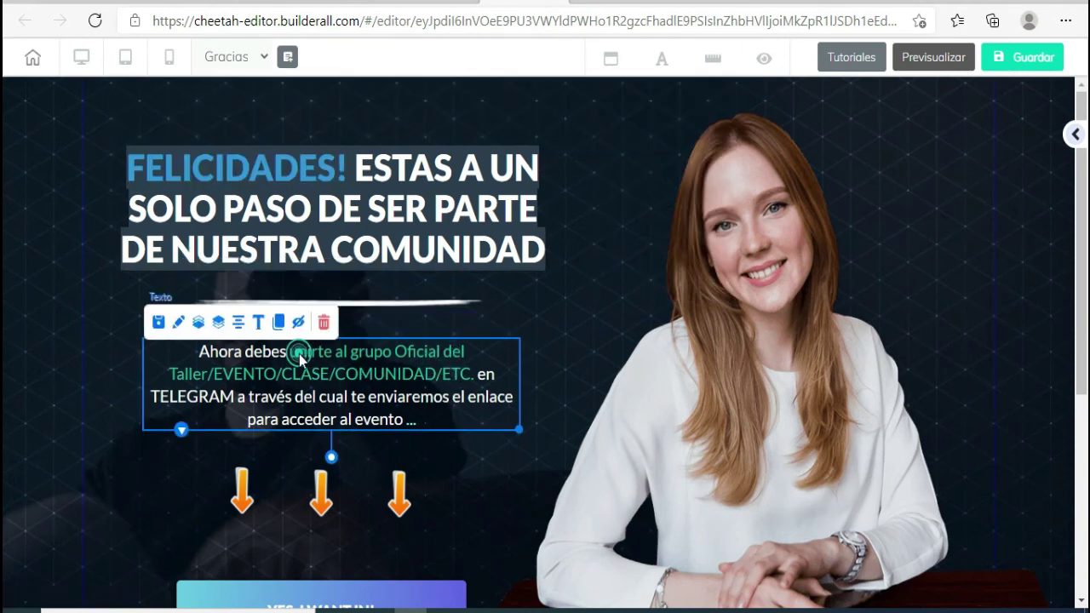
click(300, 359)
drag(291, 354, 471, 375)
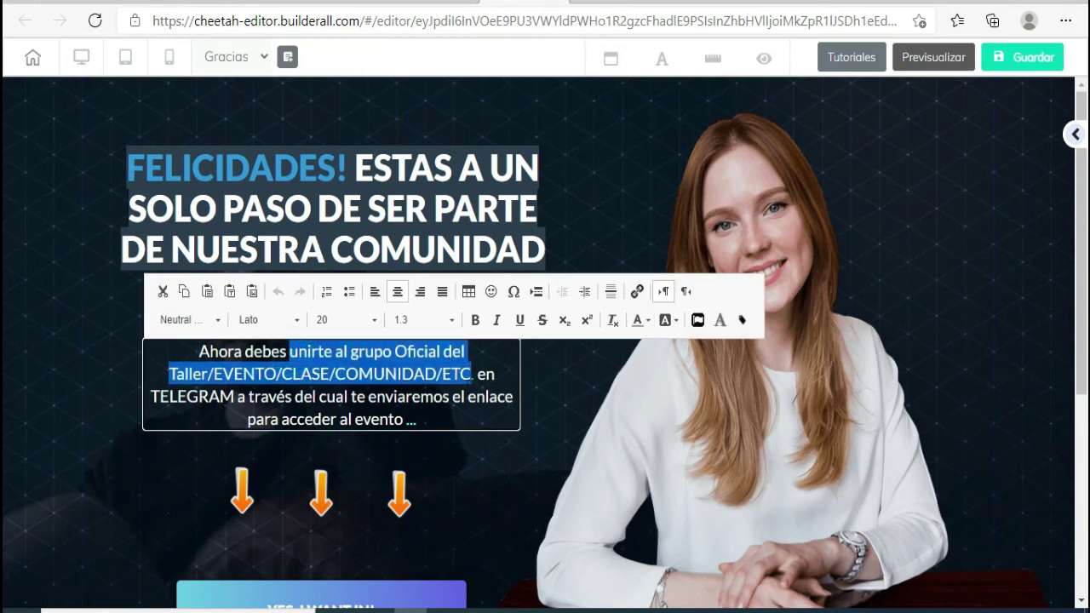
drag(475, 375, 288, 352)
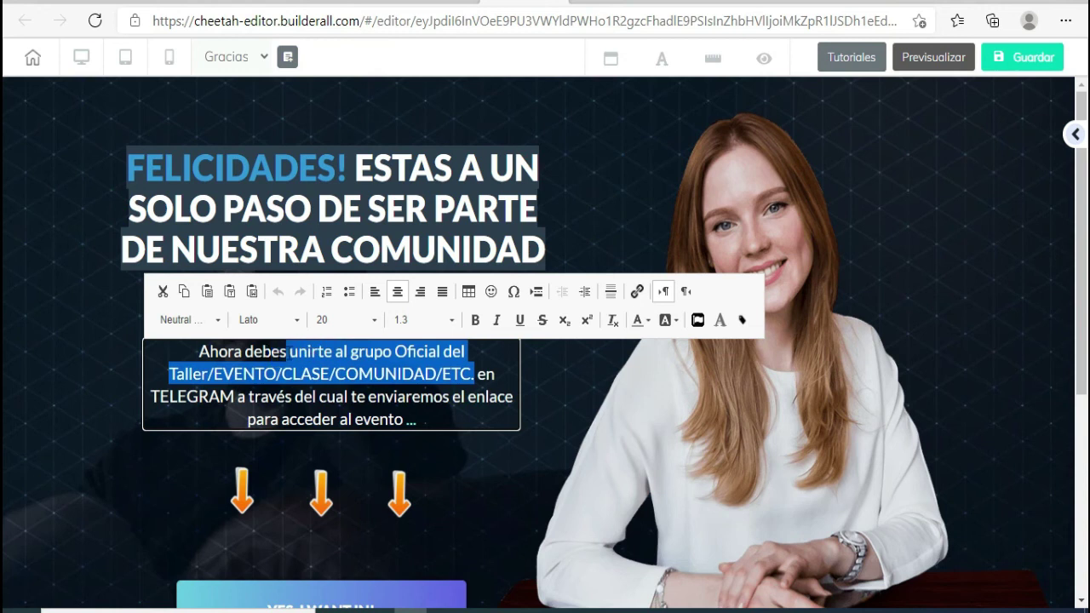
click(655, 322)
click(676, 373)
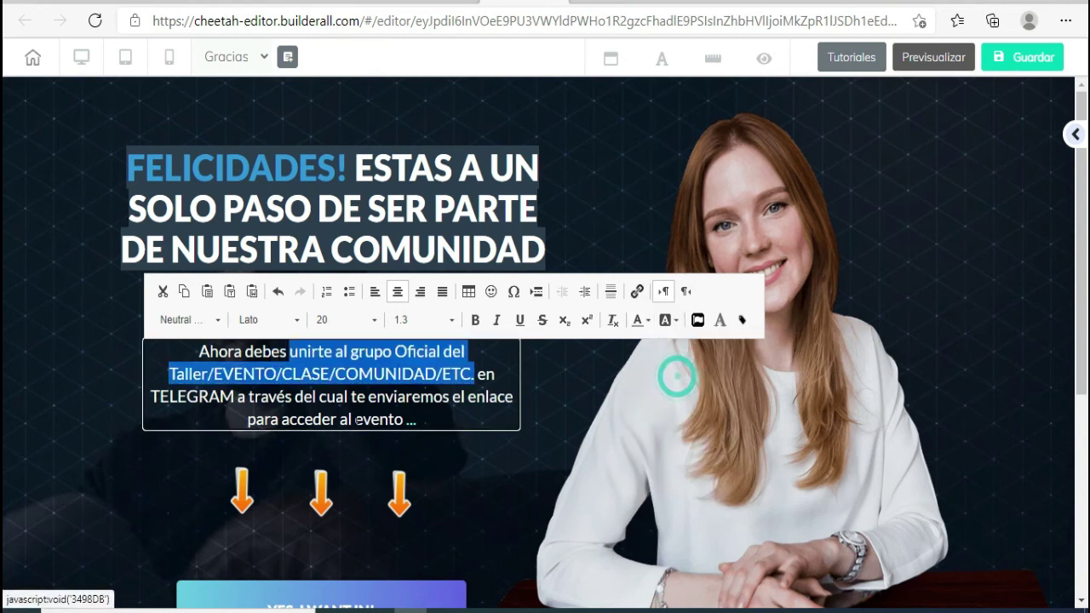
click(309, 420)
scroll(112, 438, down, 2)
- Change the button label from YES, I WANT IN! to QUIERO UNIRME
click(53, 414)
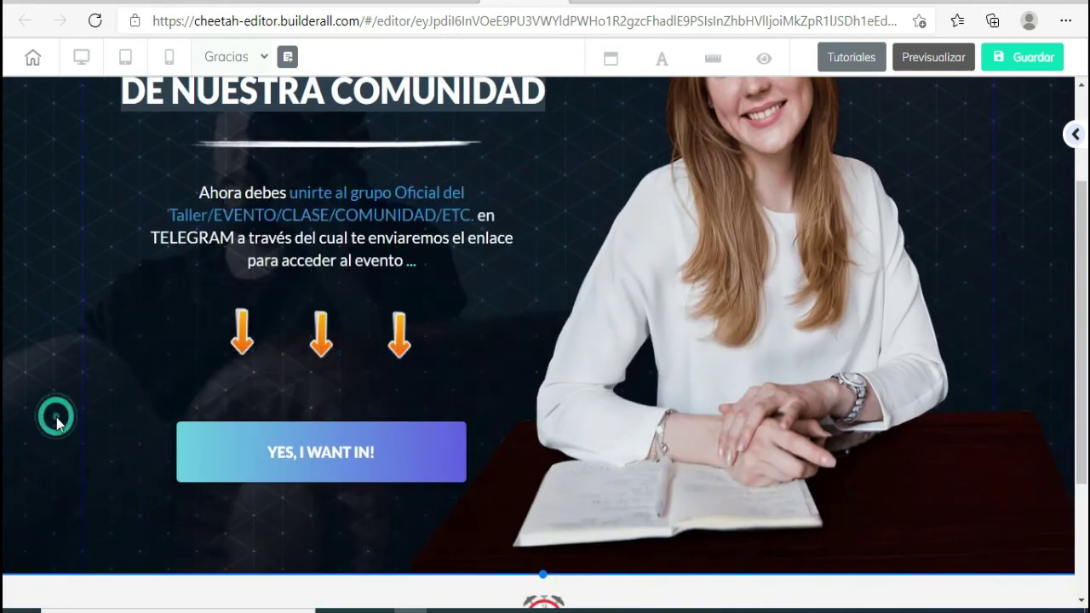
click(322, 501)
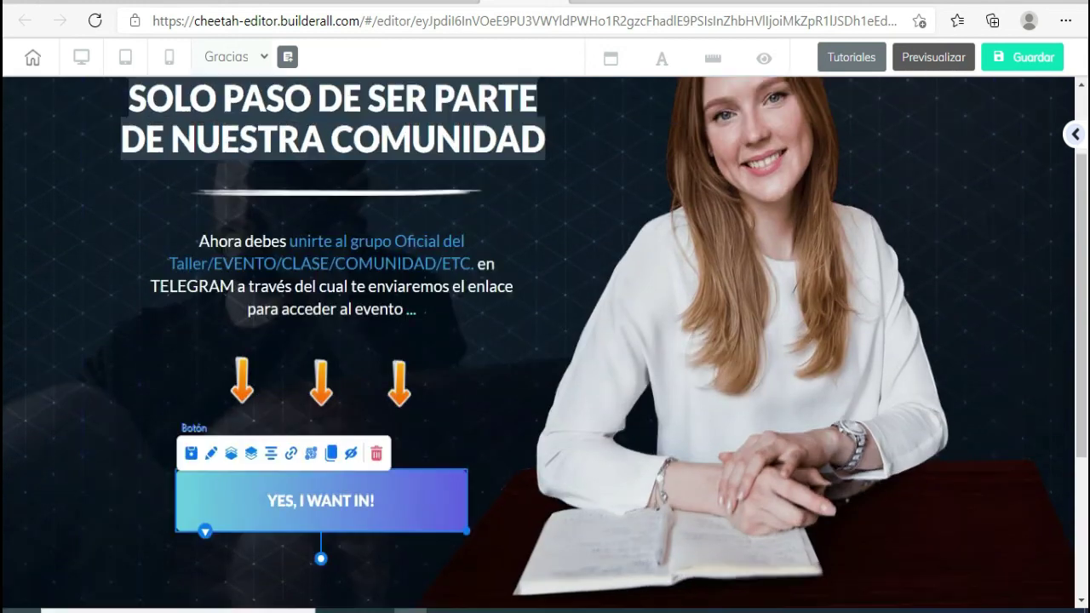
double_click(292, 503)
drag(617, 495, 626, 76)
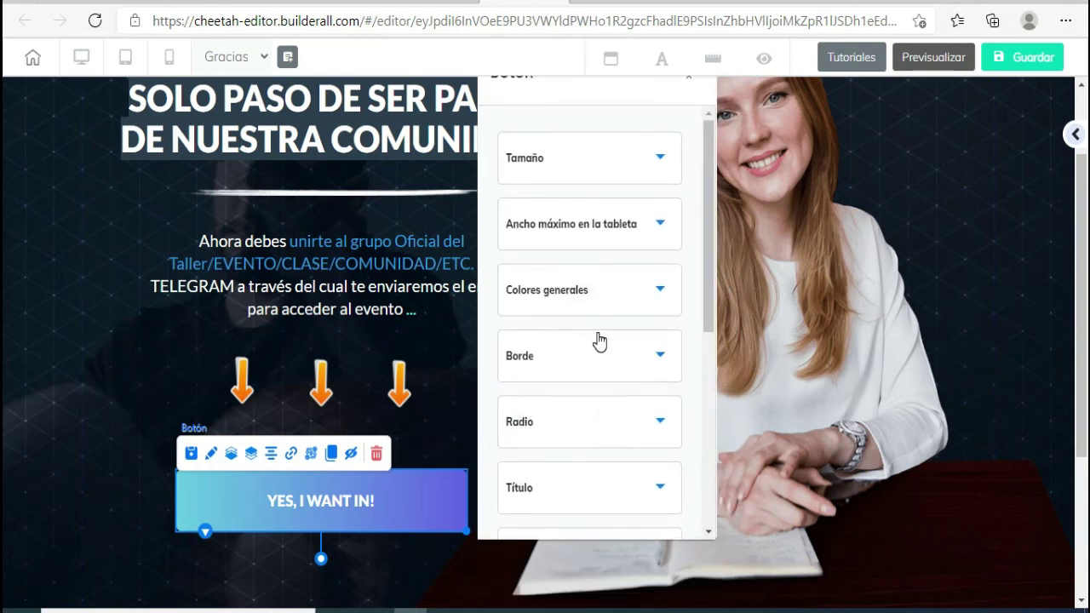
scroll(599, 341, down, 2)
click(638, 365)
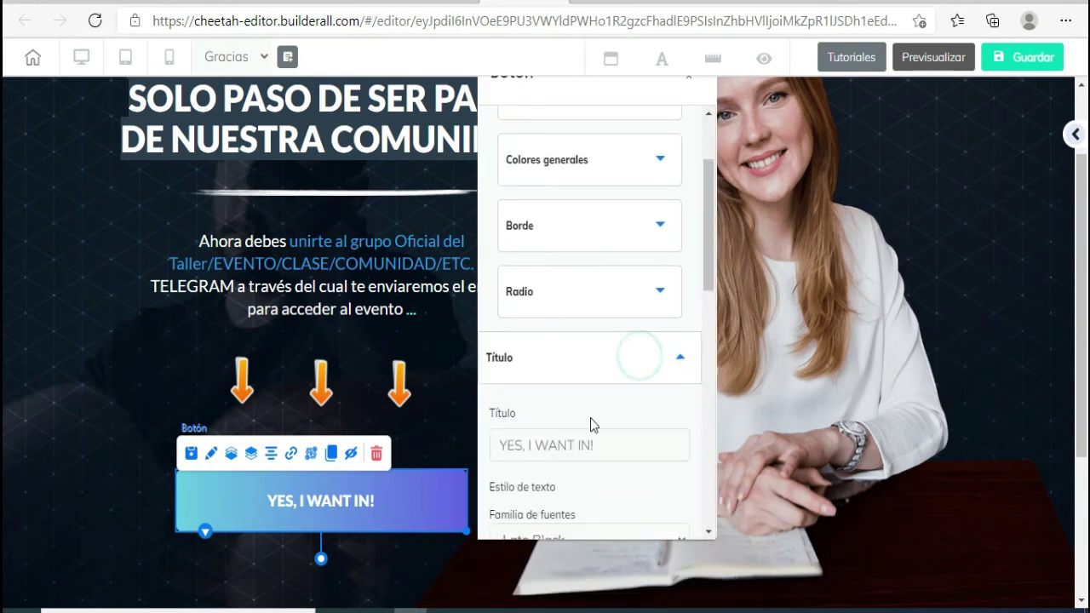
drag(600, 450, 494, 443)
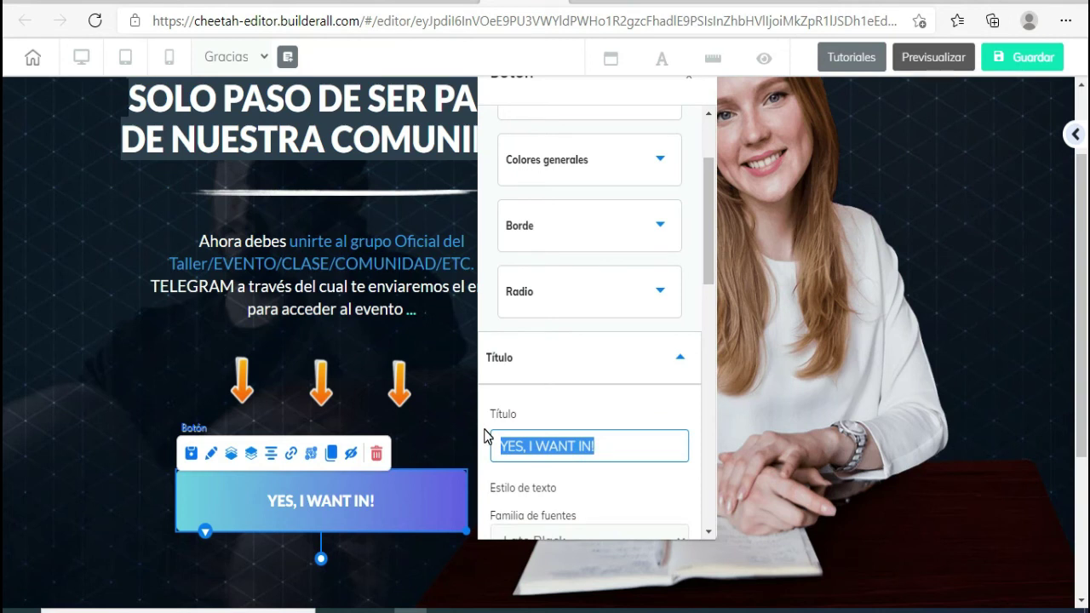
text(ME INTE)
key(BackSpace)
key(BackSpace)
key(BackSpace)
key(BackSpace)
key(BackSpace)
key(BackSpace)
key(BackSpace)
text(QUIERO )
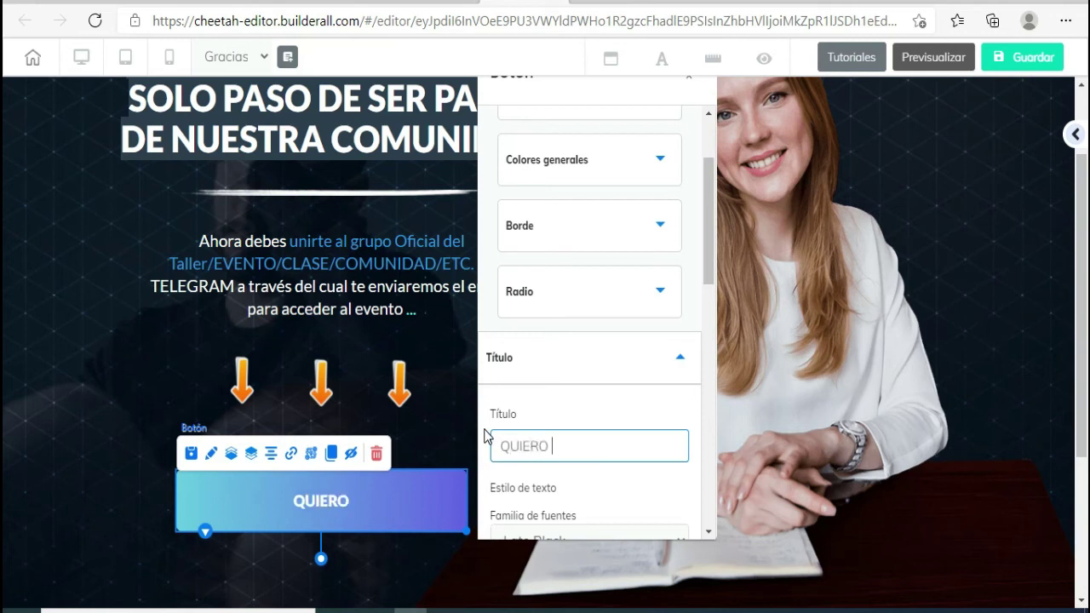
text(UNIRME)
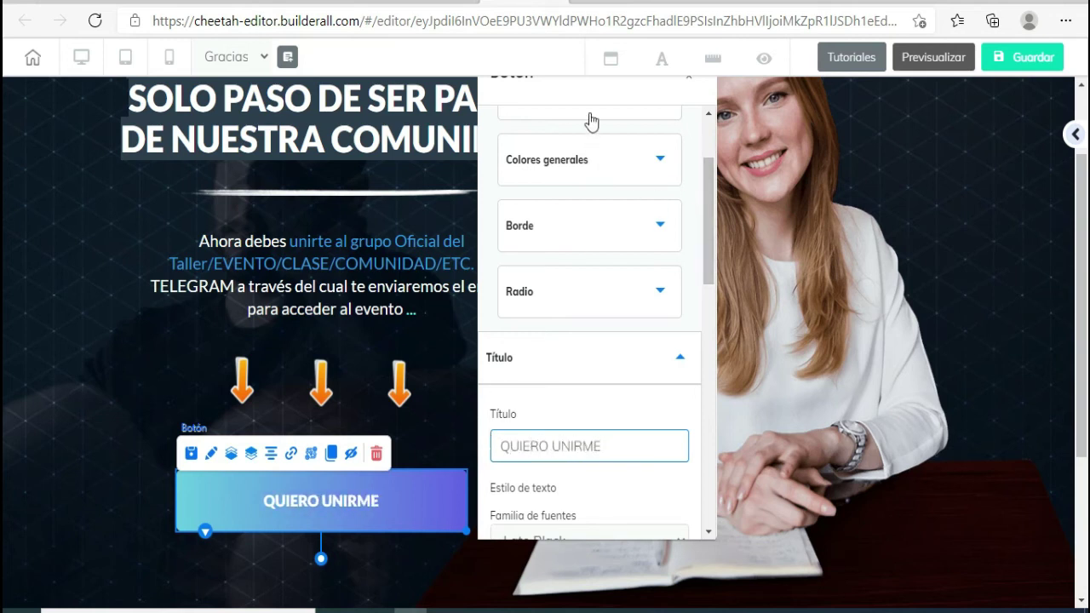
drag(589, 101, 642, 160)
click(743, 138)
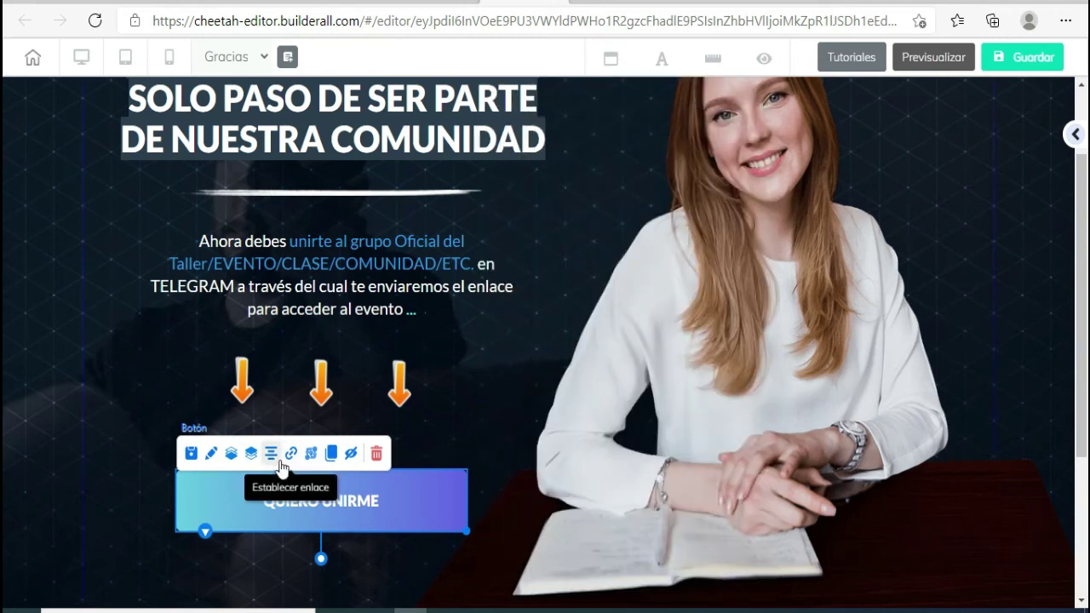
click(288, 453)
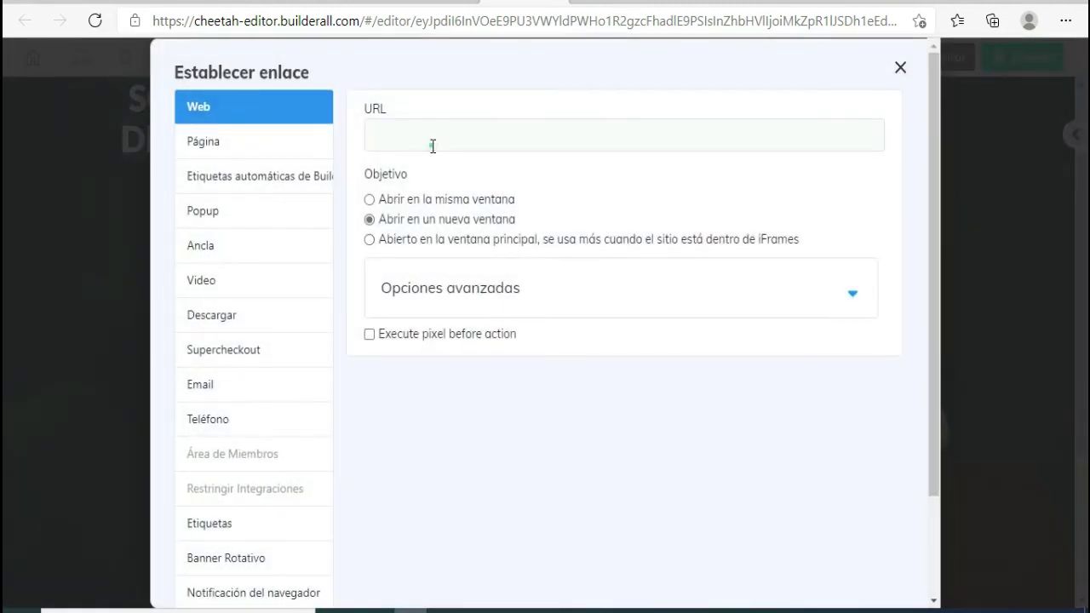
click(433, 147)
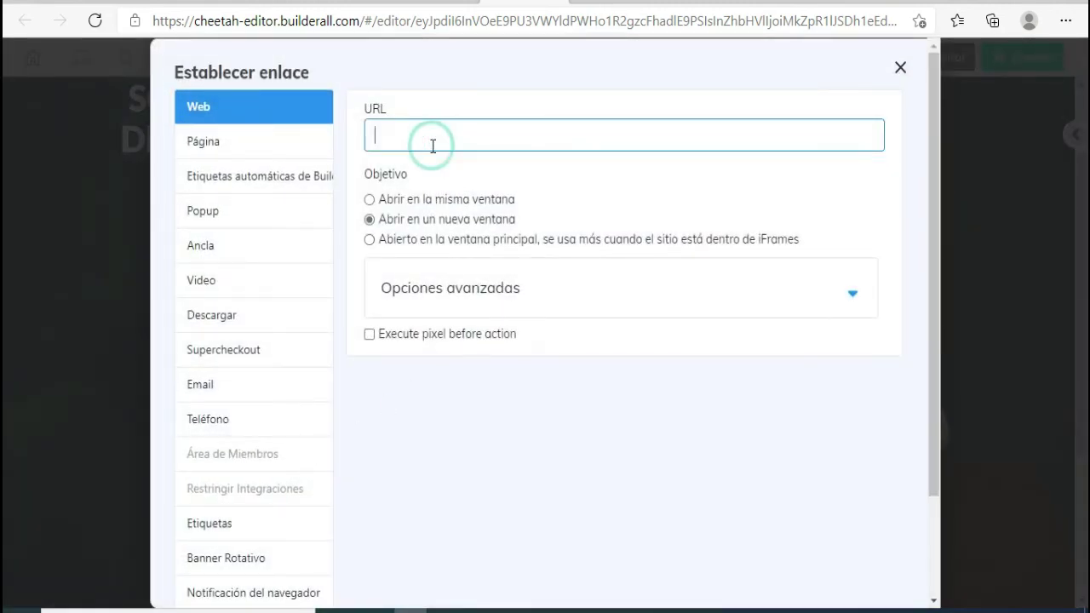
text(https://t.me/marketingentelegram2021)
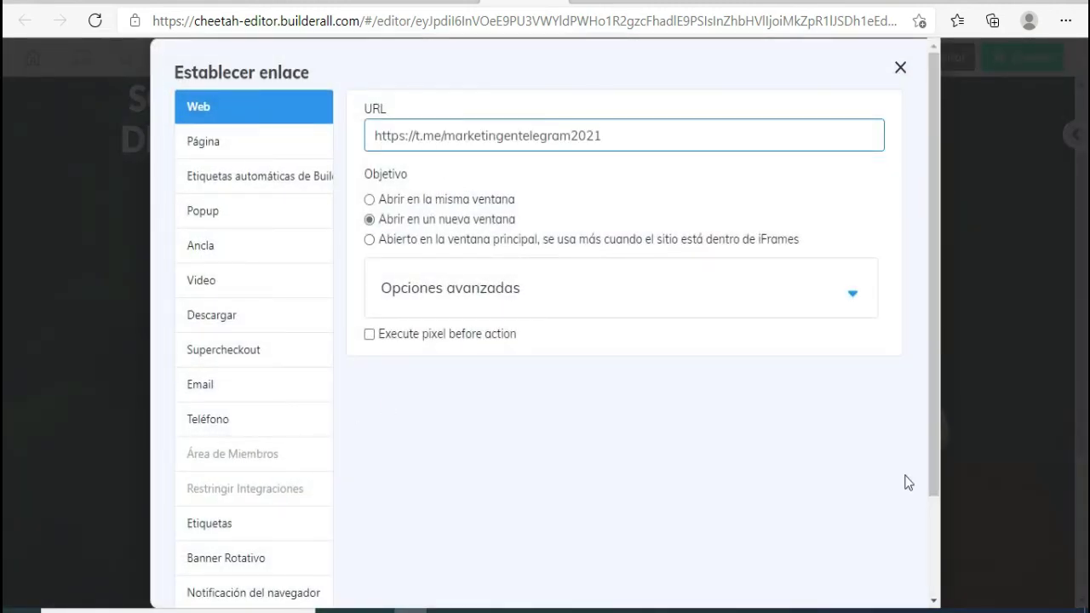
scroll(869, 477, down, 3)
click(864, 561)
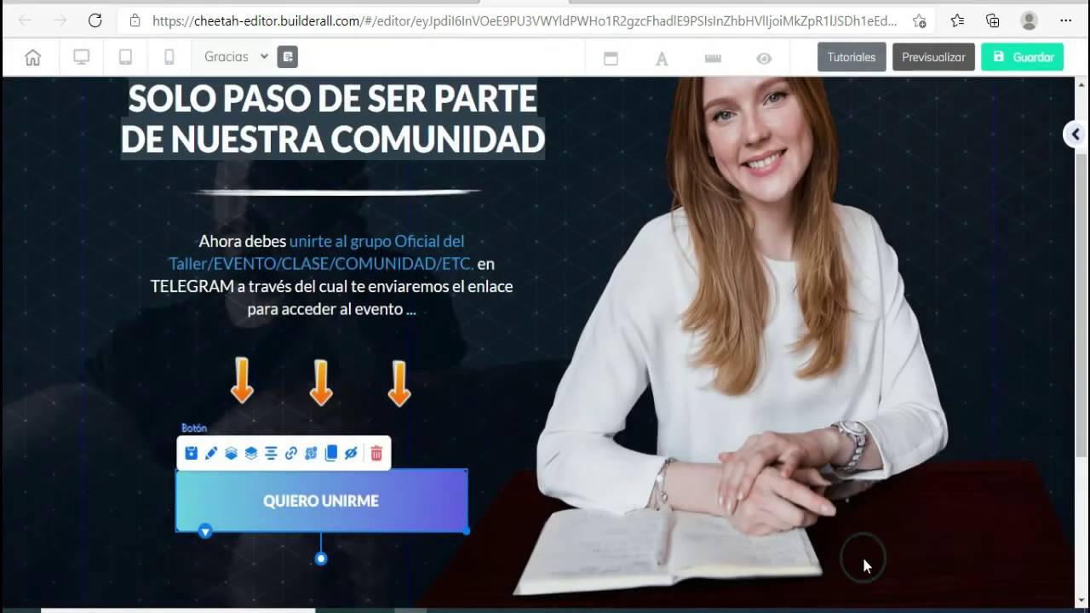
click(147, 382)
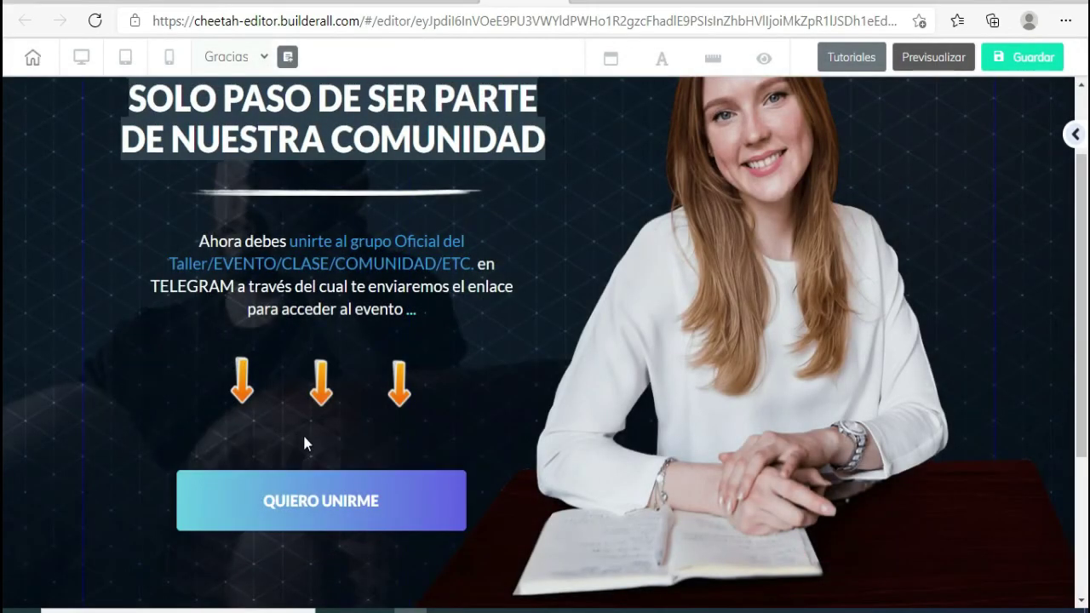
scroll(369, 477, down, 3)
scroll(370, 477, up, 3)
scroll(432, 496, down, 3)
scroll(431, 493, up, 4)
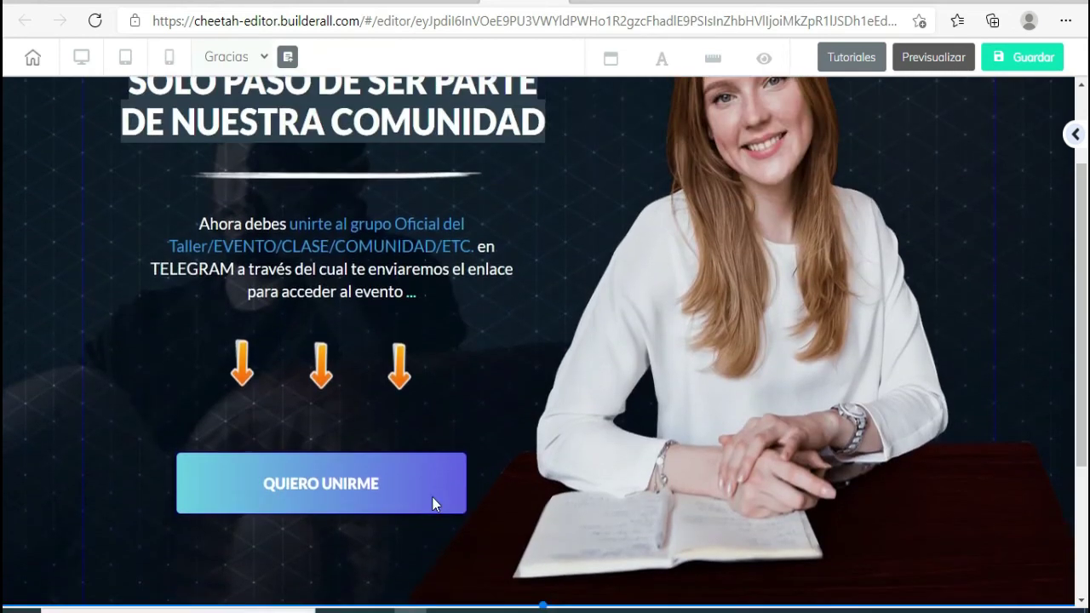
scroll(421, 452, down, 1)
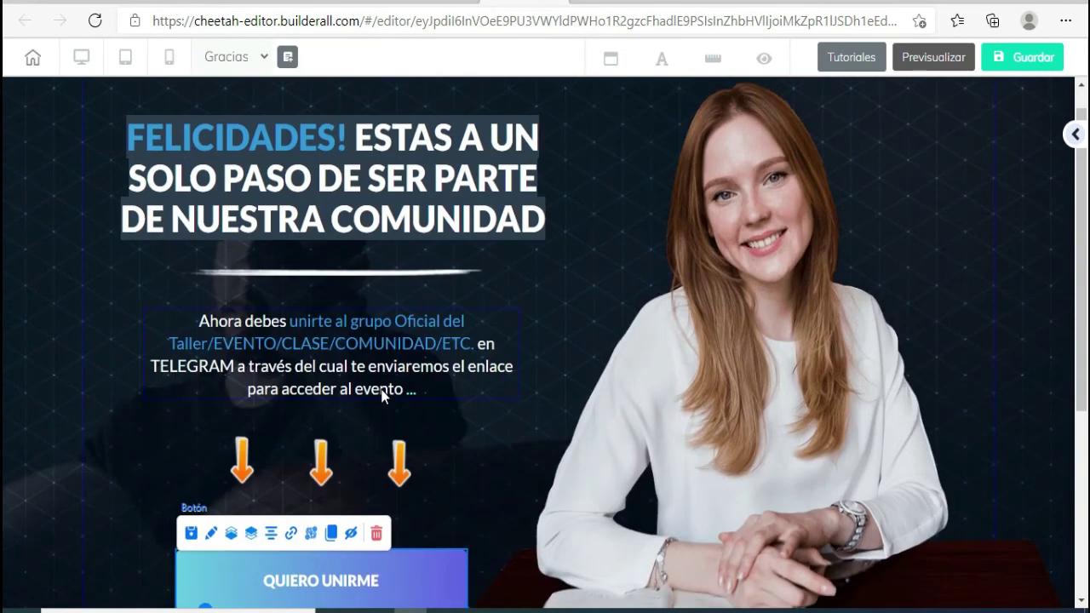
scroll(383, 394, down, 3)
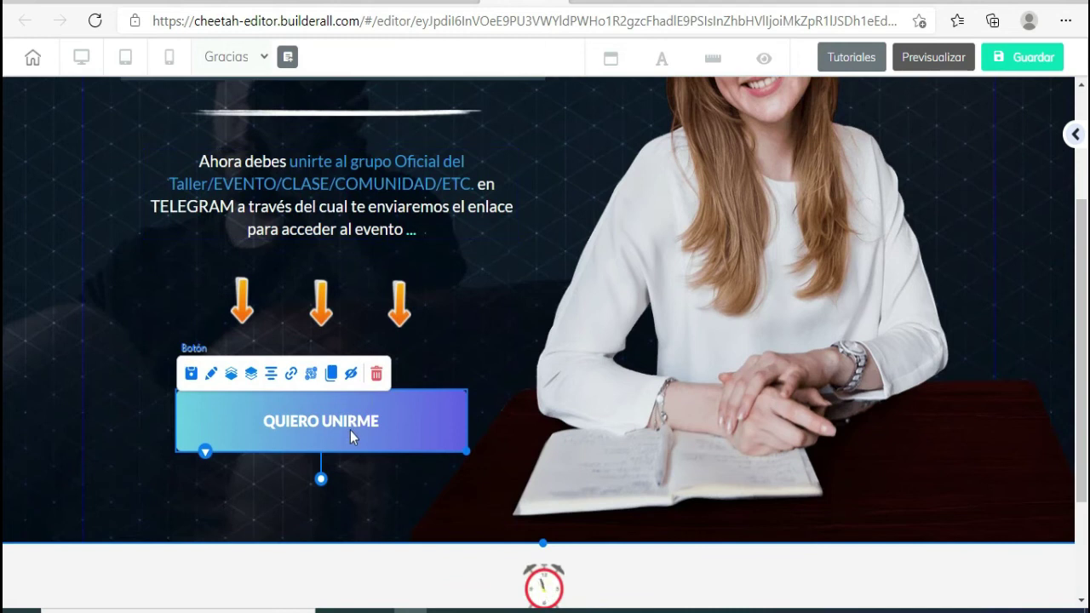
scroll(350, 430, up, 3)
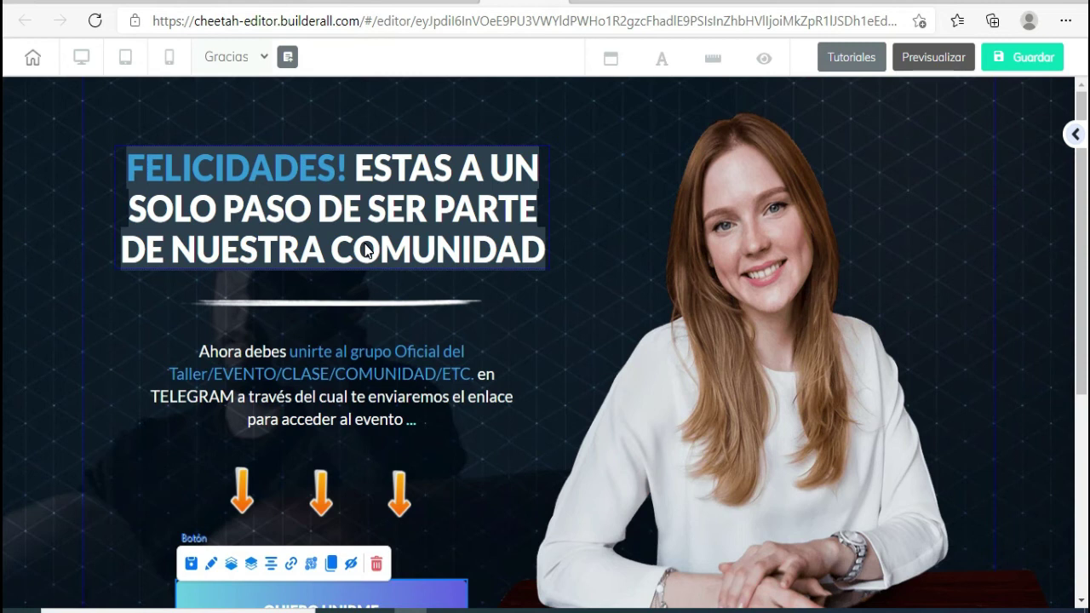
scroll(364, 247, down, 2)
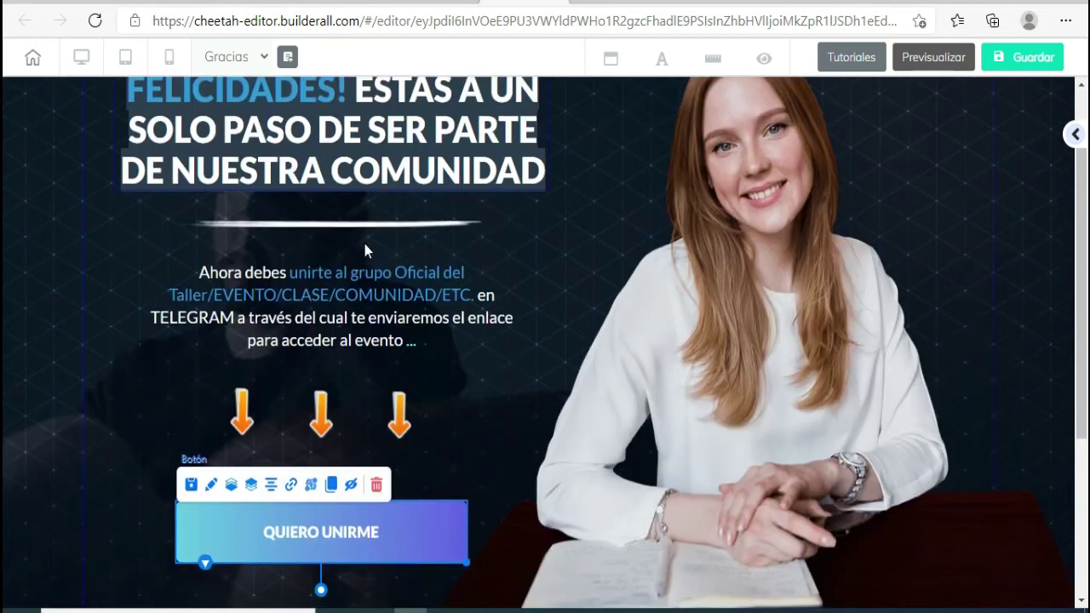
scroll(355, 341, down, 2)
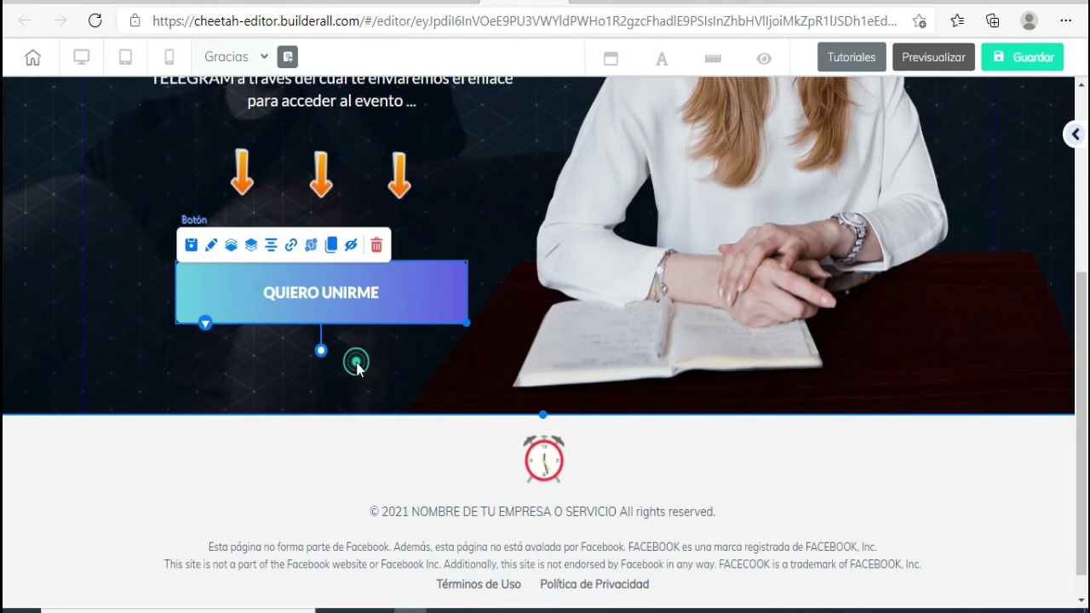
click(355, 359)
scroll(355, 359, up, 3)
scroll(357, 369, up, 1)
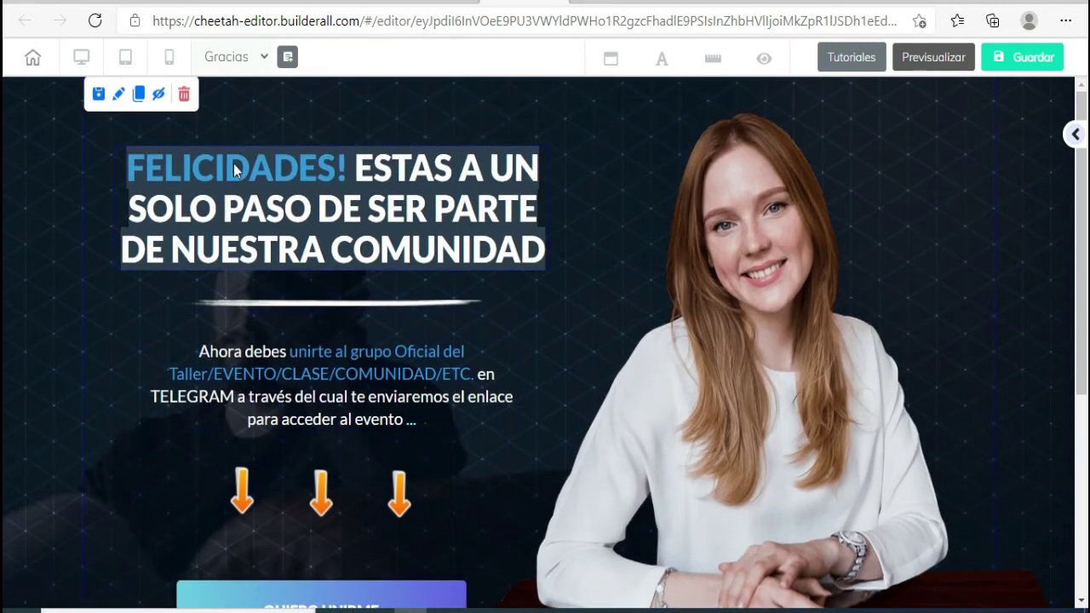
scroll(416, 333, down, 3)
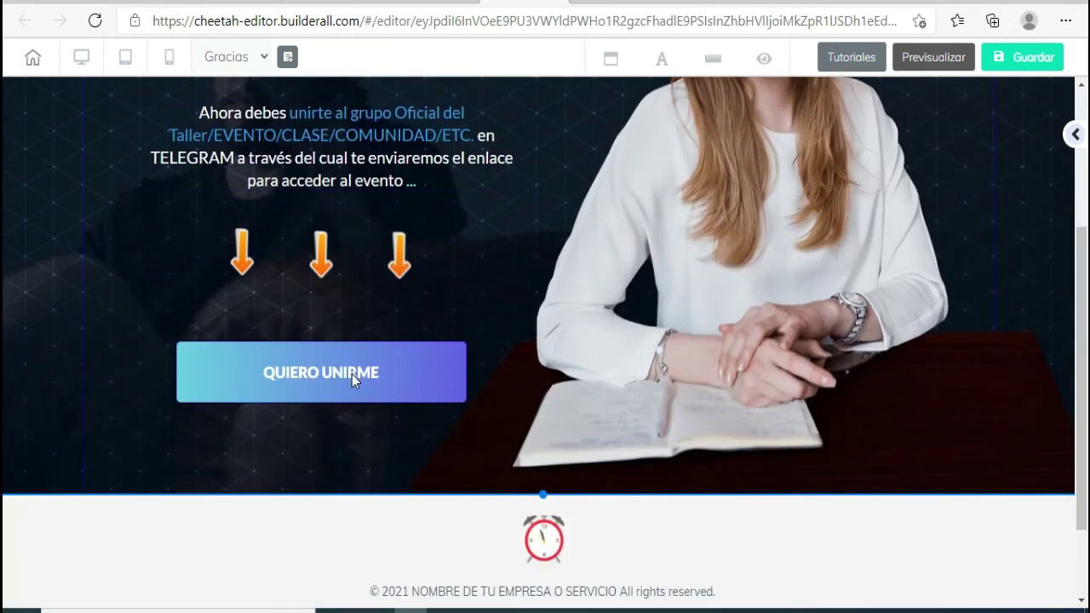
scroll(352, 374, up, 3)
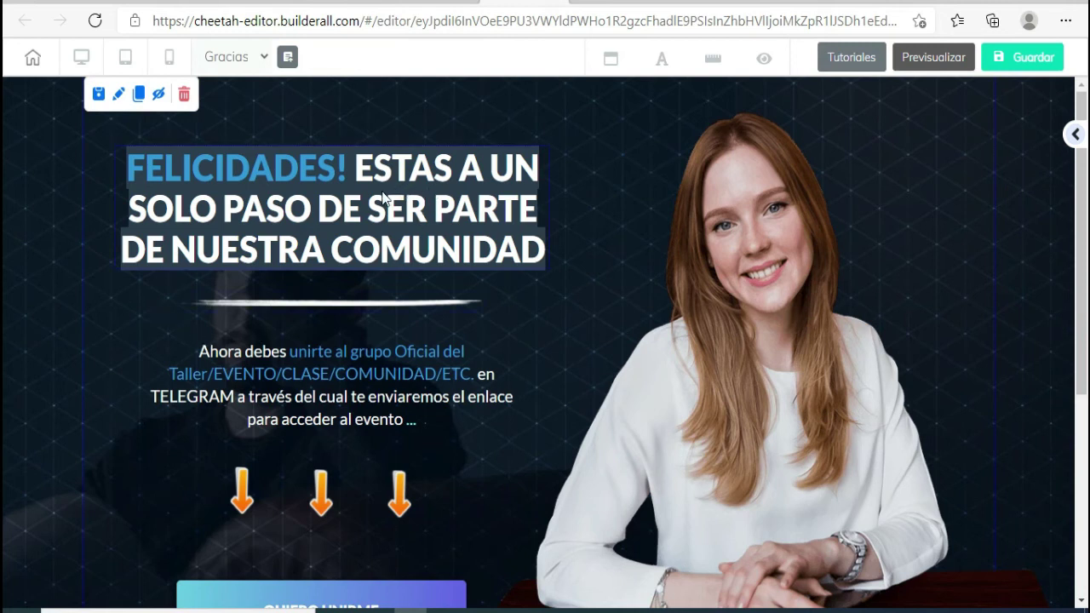
scroll(329, 267, down, 2)
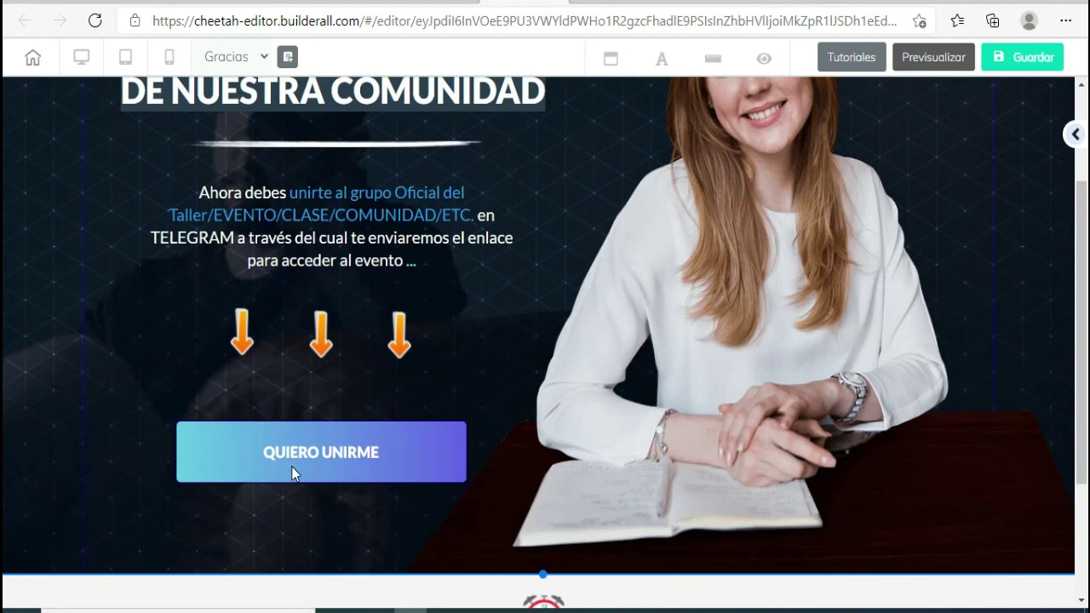
scroll(291, 466, up, 1)
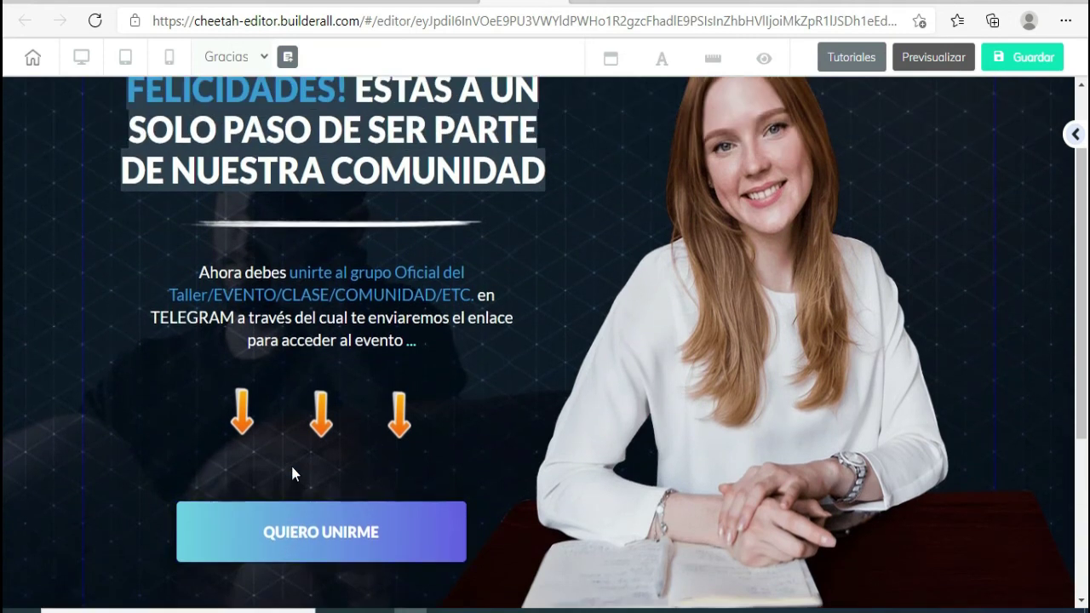
scroll(291, 466, down, 2)
scroll(291, 466, up, 1)
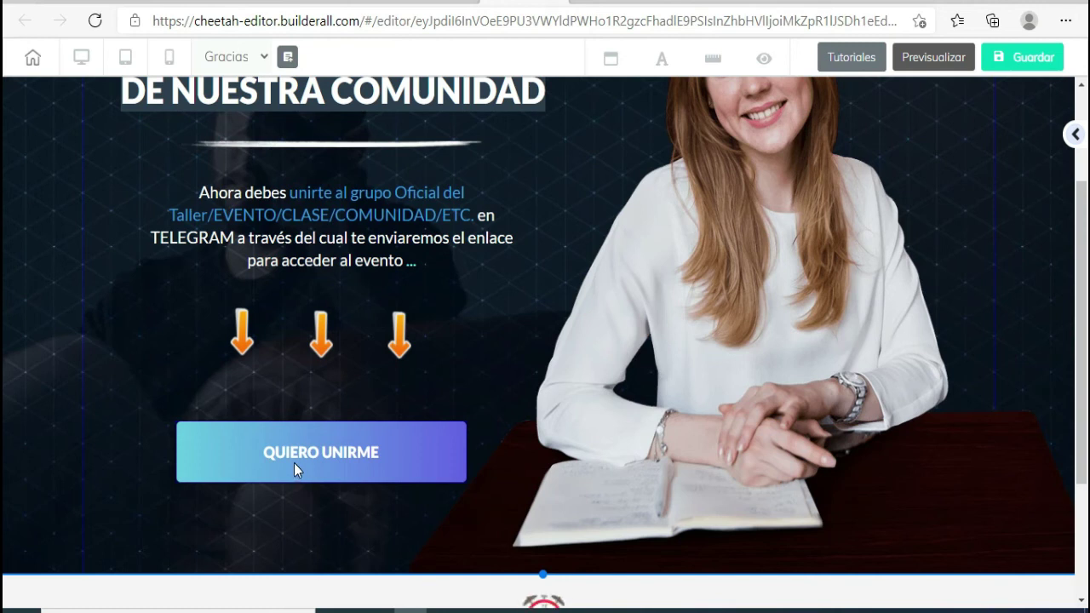
scroll(294, 462, up, 2)
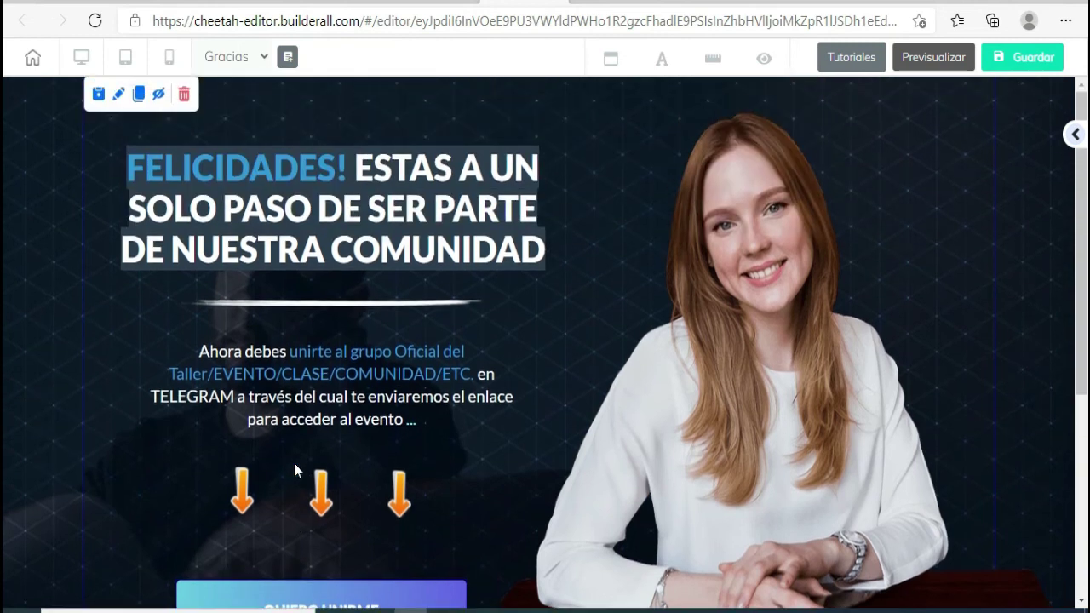
scroll(294, 462, down, 4)
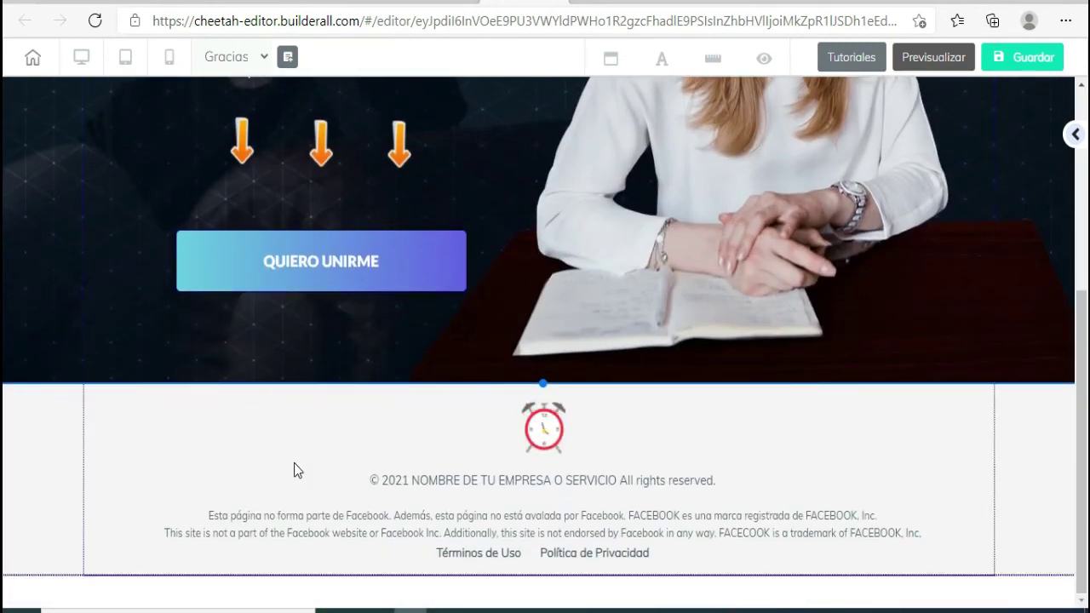
scroll(294, 471, up, 4)
scroll(293, 460, down, 3)
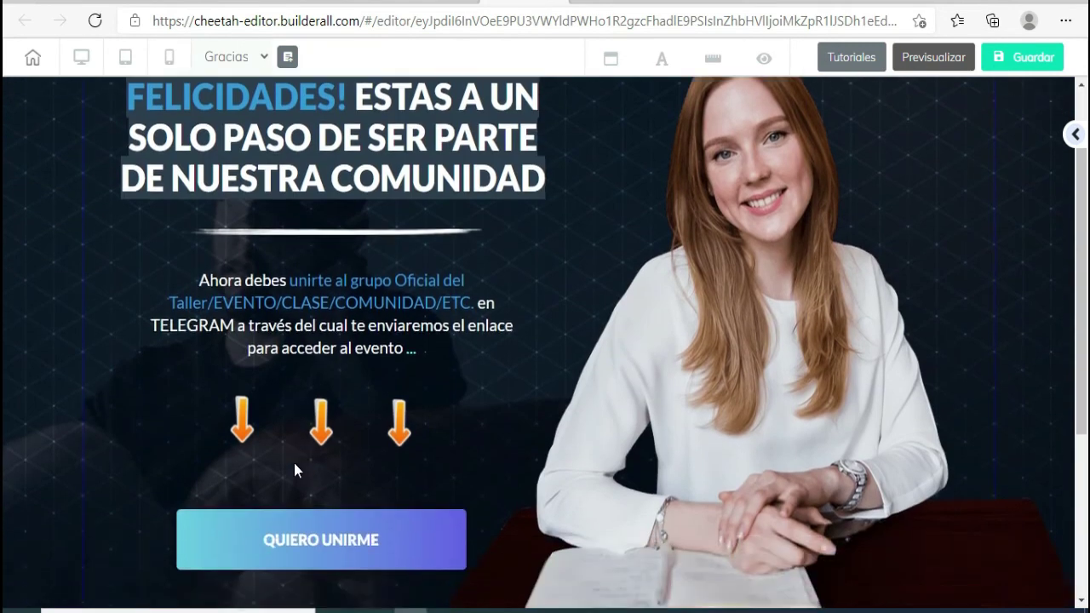
scroll(293, 460, up, 2)
scroll(294, 462, down, 3)
scroll(353, 388, up, 4)
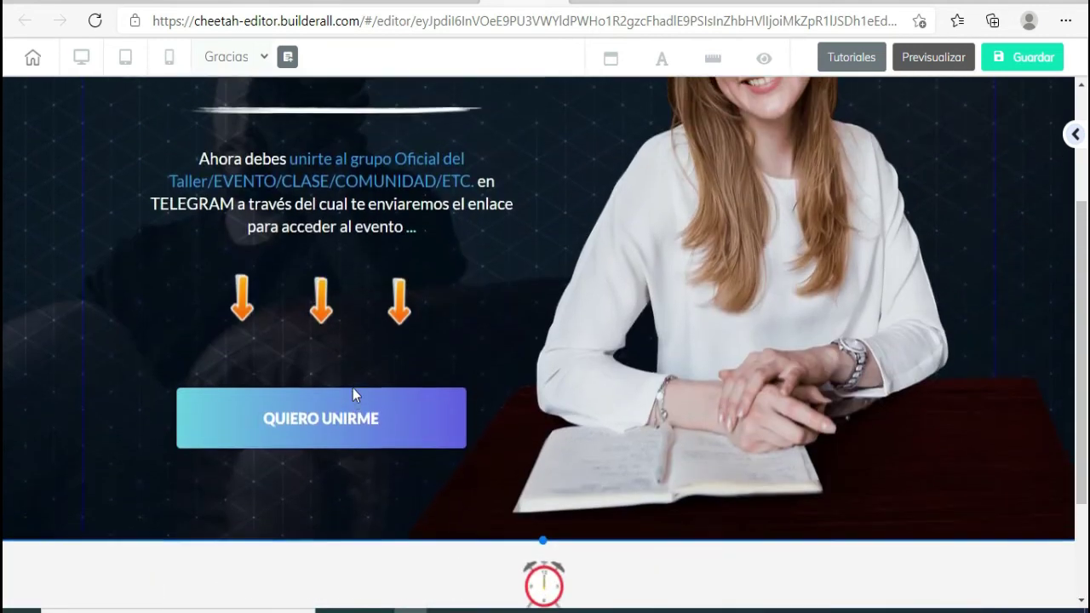
scroll(464, 211, down, 3)
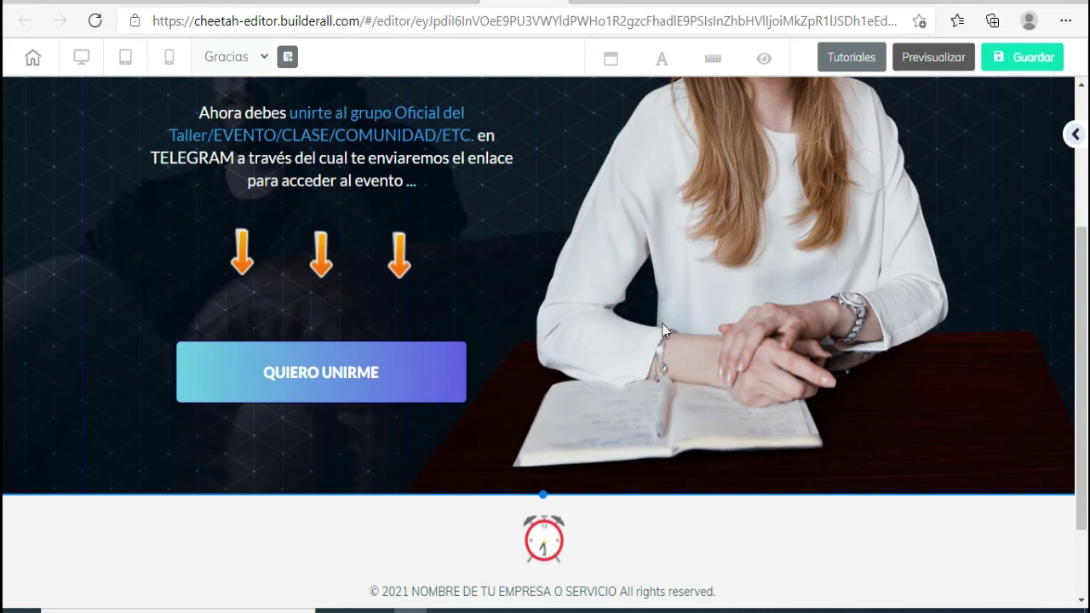
scroll(522, 394, up, 2)
scroll(767, 225, up, 1)
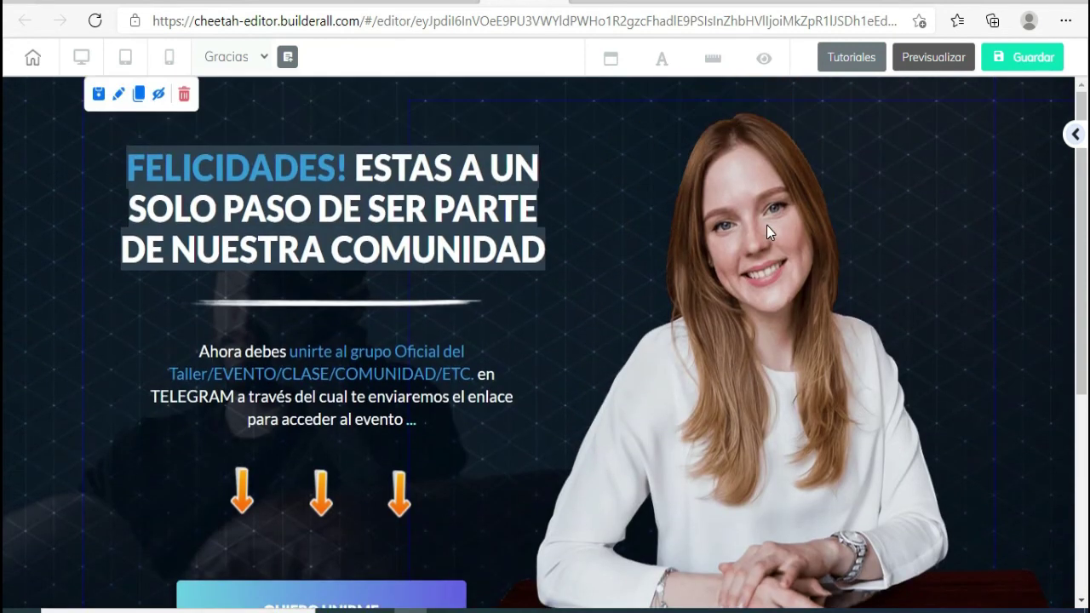
scroll(618, 519, down, 4)
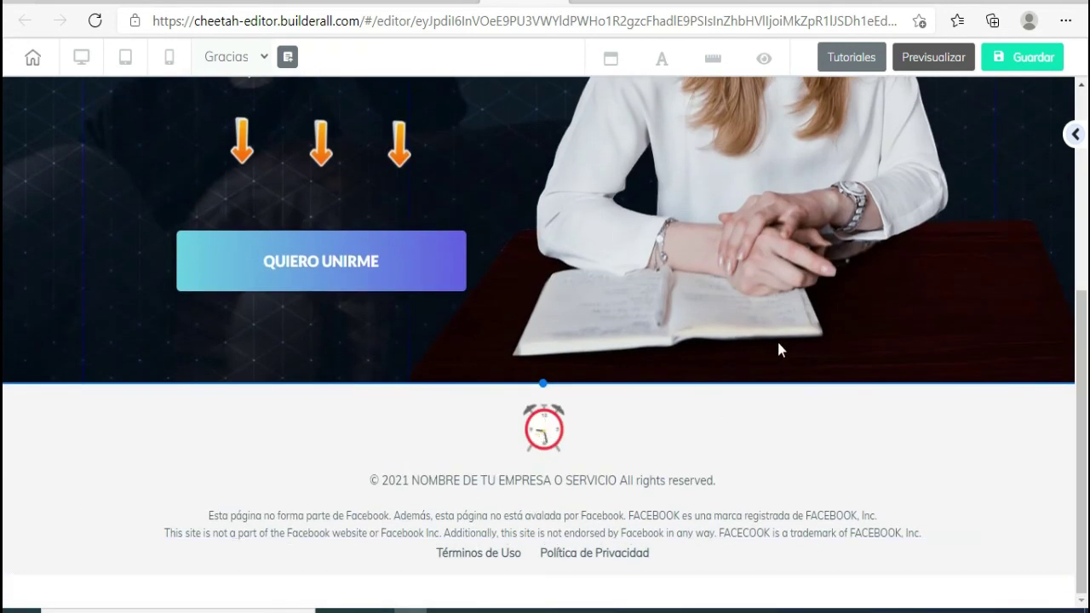
scroll(769, 350, up, 4)
scroll(895, 347, up, 1)
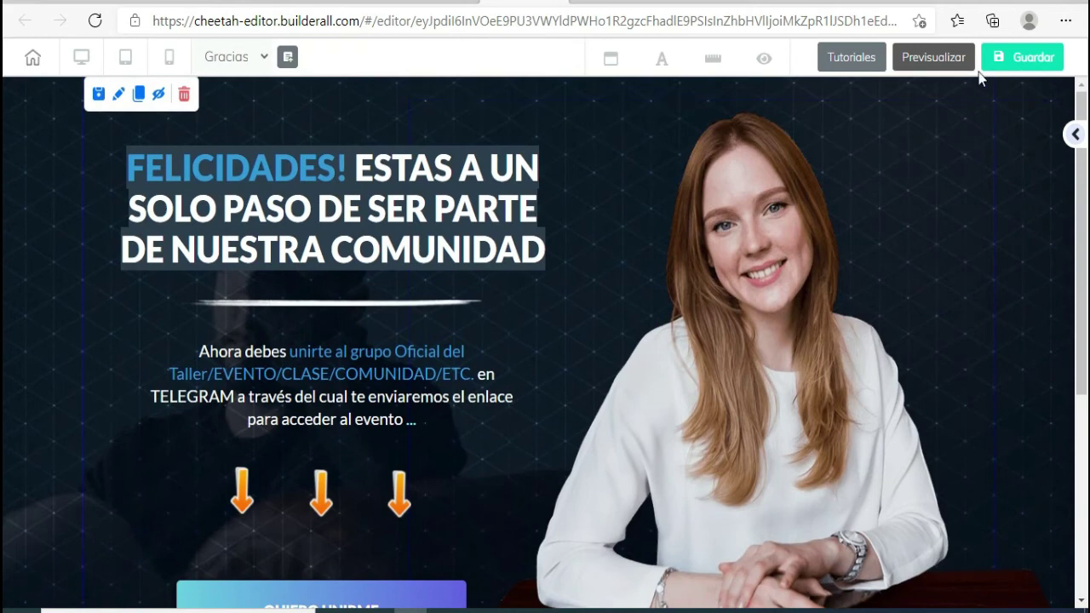
- Save and publish the thank-you page, then open the live site
click(1025, 66)
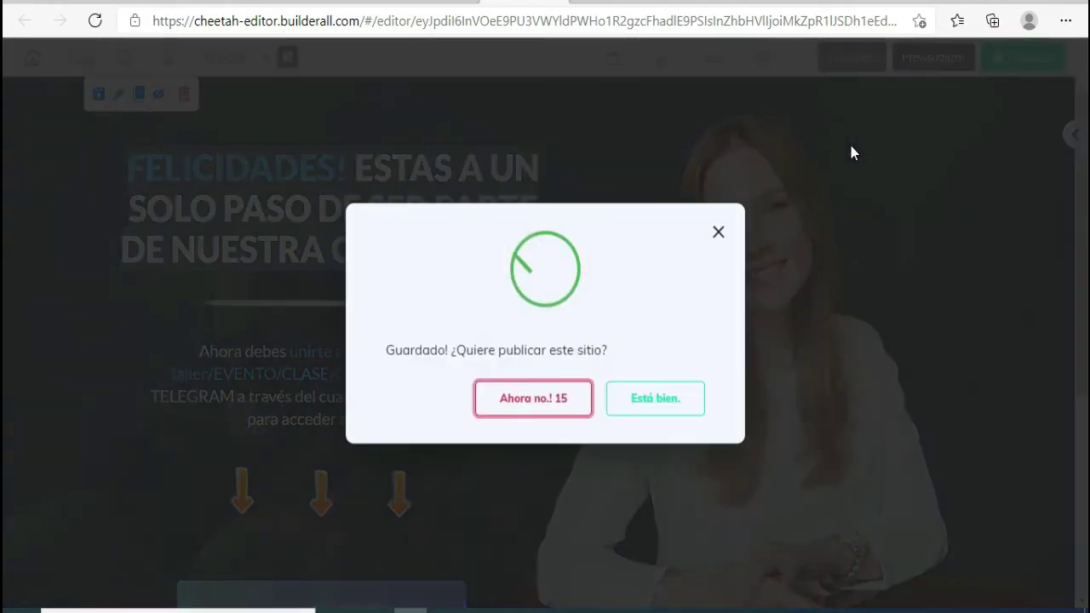
click(655, 413)
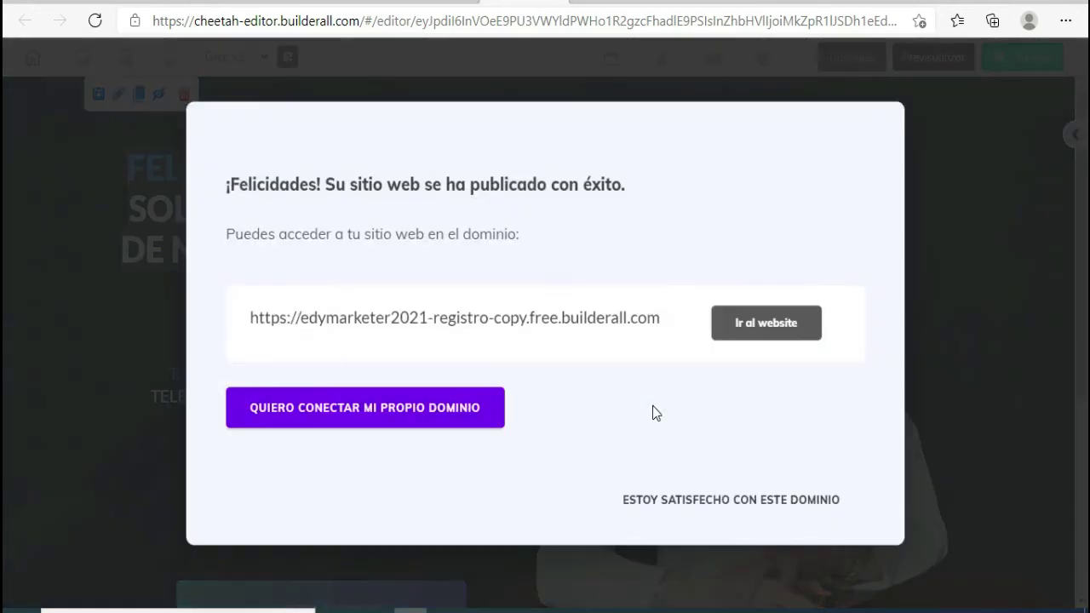
click(769, 329)
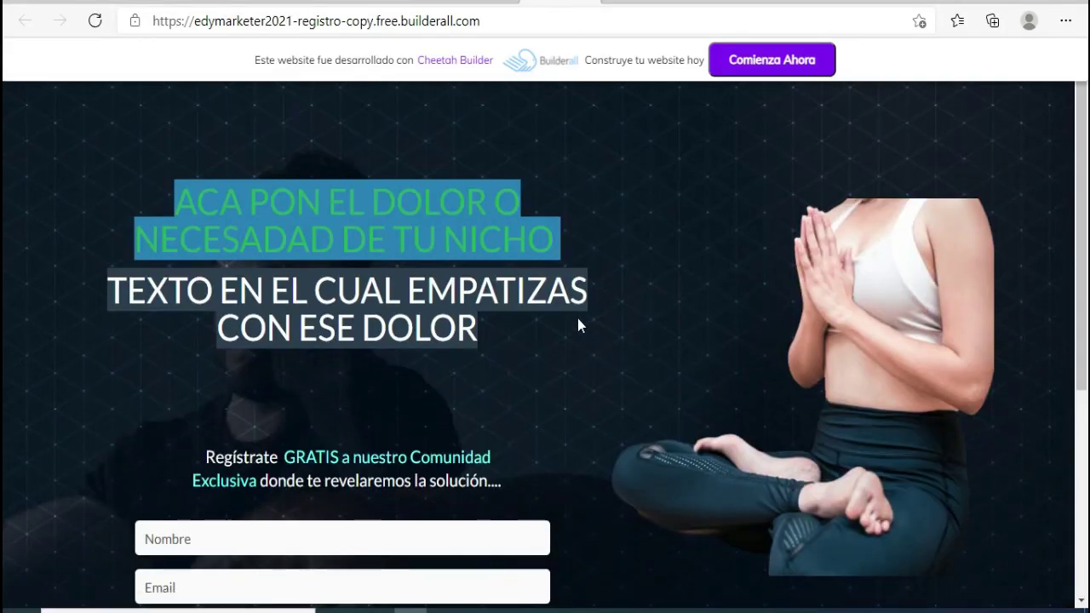
- Submit the live opt-in form with a test name and a saved email address
scroll(578, 322, down, 4)
scroll(577, 321, up, 4)
scroll(577, 320, down, 4)
scroll(578, 325, up, 3)
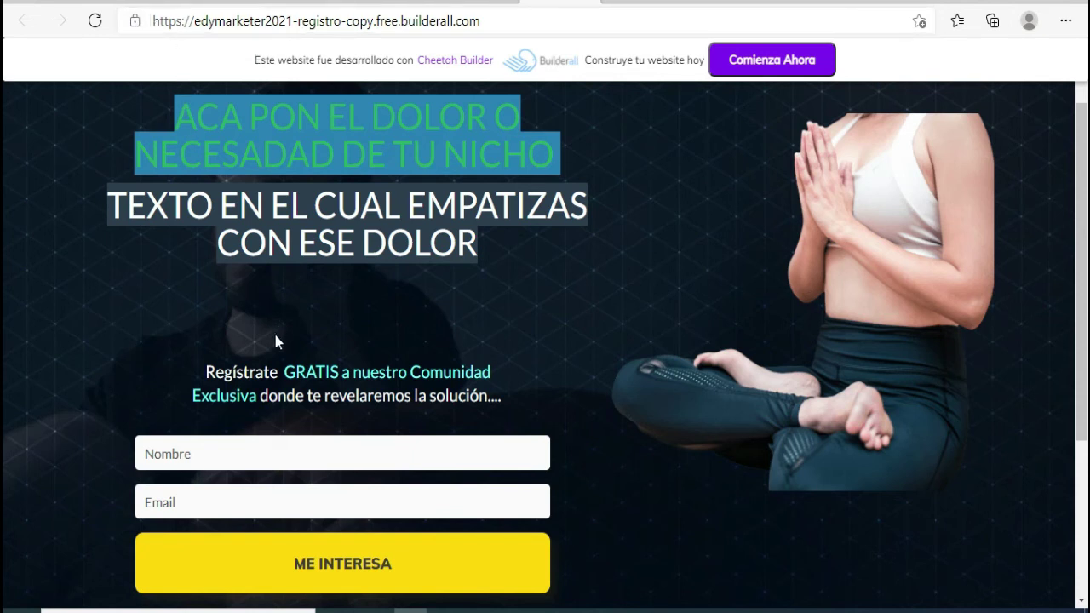
scroll(263, 210, down, 3)
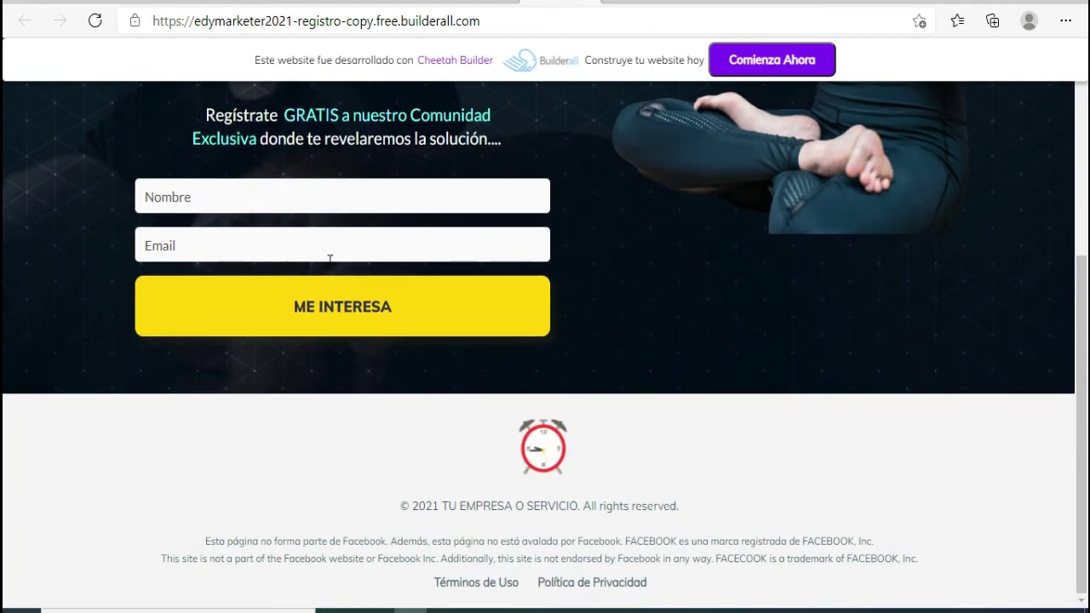
scroll(315, 273, up, 1)
click(292, 286)
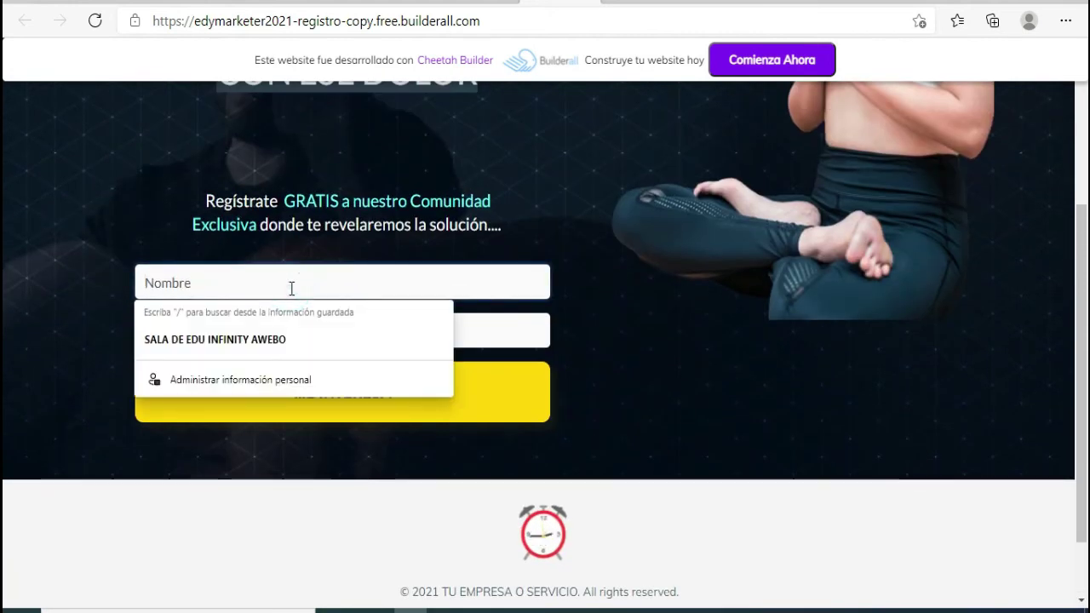
text(ALFREDO)
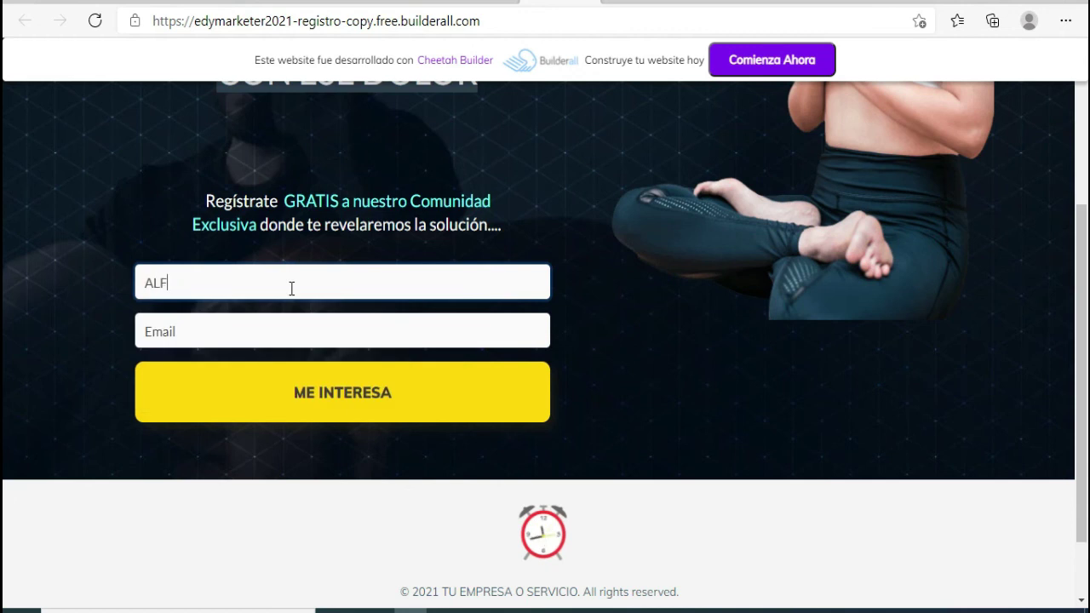
click(215, 328)
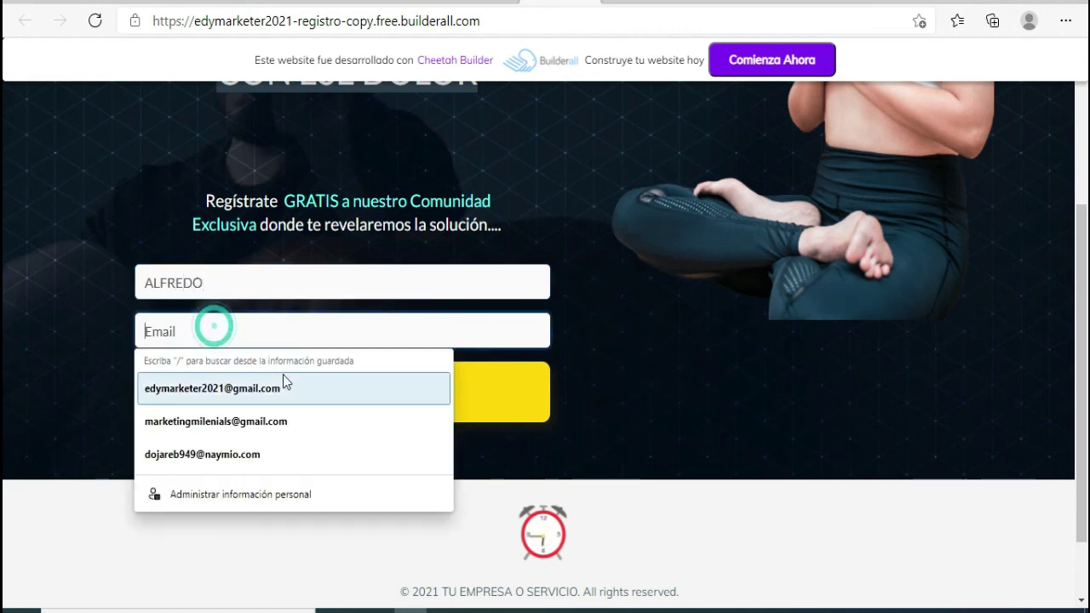
click(266, 426)
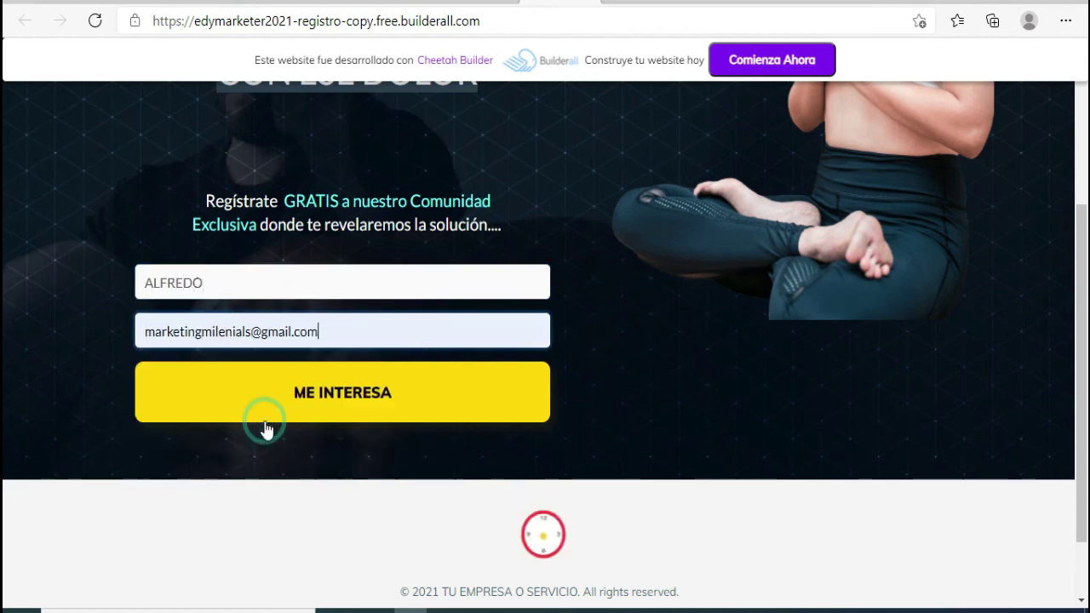
click(370, 393)
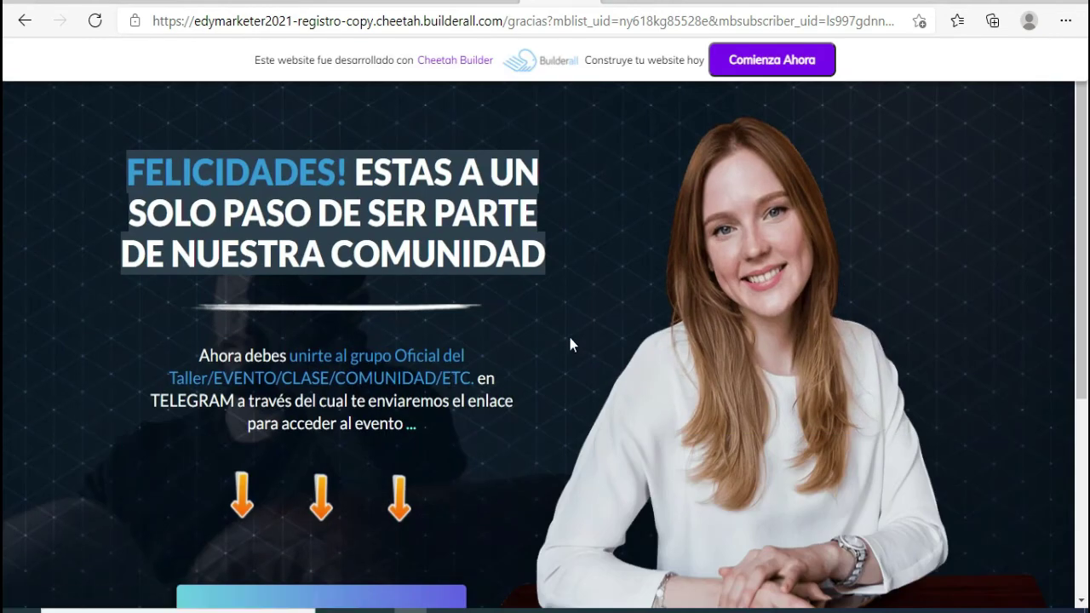
- Follow the QUIERO UNIRME button on the live thank-you page to the Telegram channel
scroll(570, 338, down, 4)
scroll(570, 338, up, 2)
scroll(570, 339, up, 2)
scroll(343, 246, down, 4)
scroll(410, 349, up, 4)
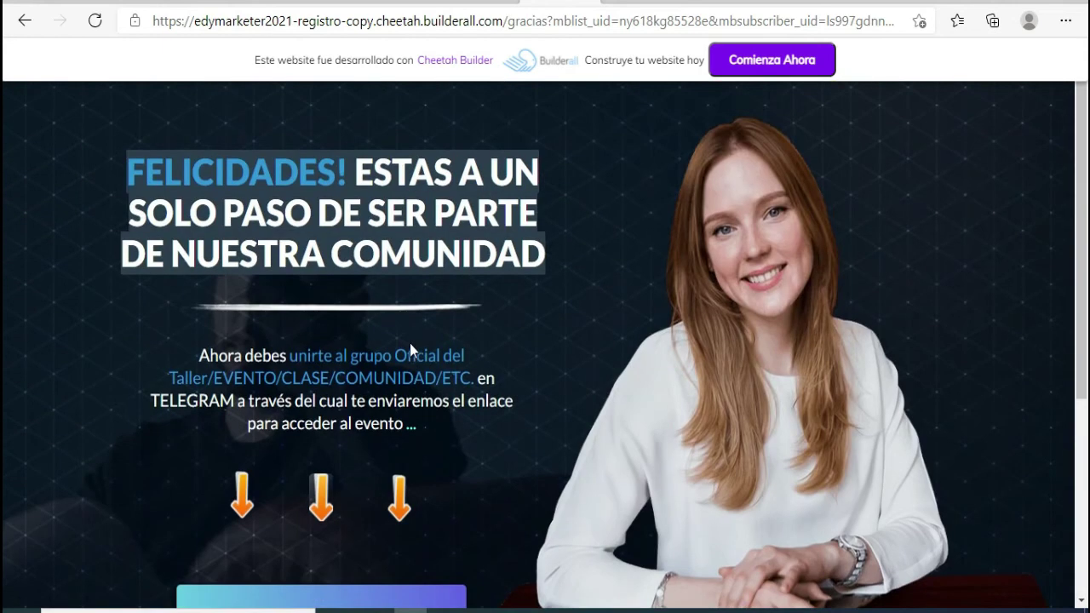
scroll(400, 284, down, 2)
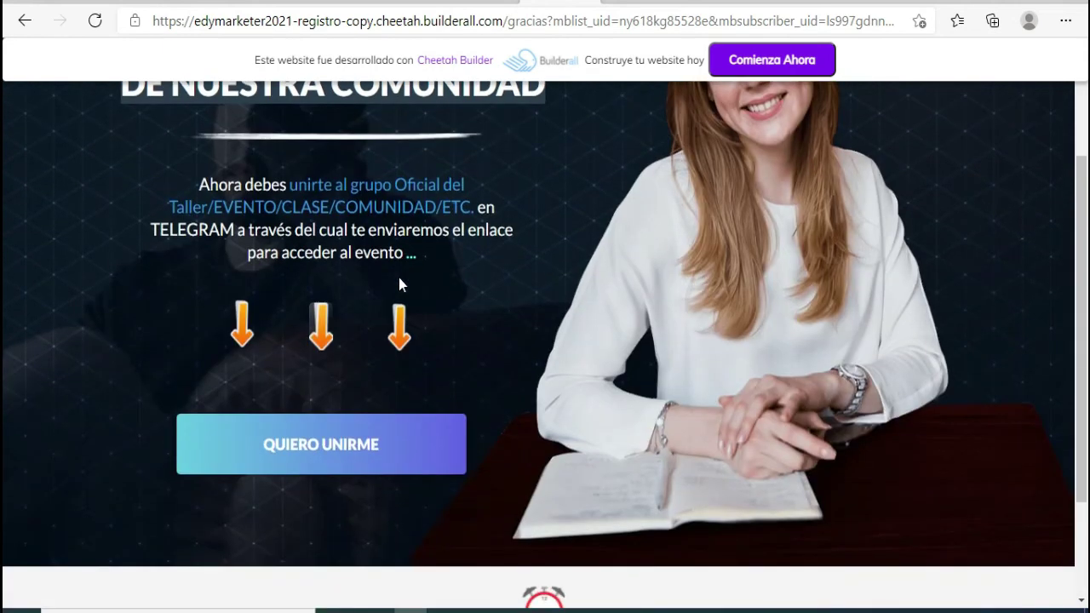
click(358, 456)
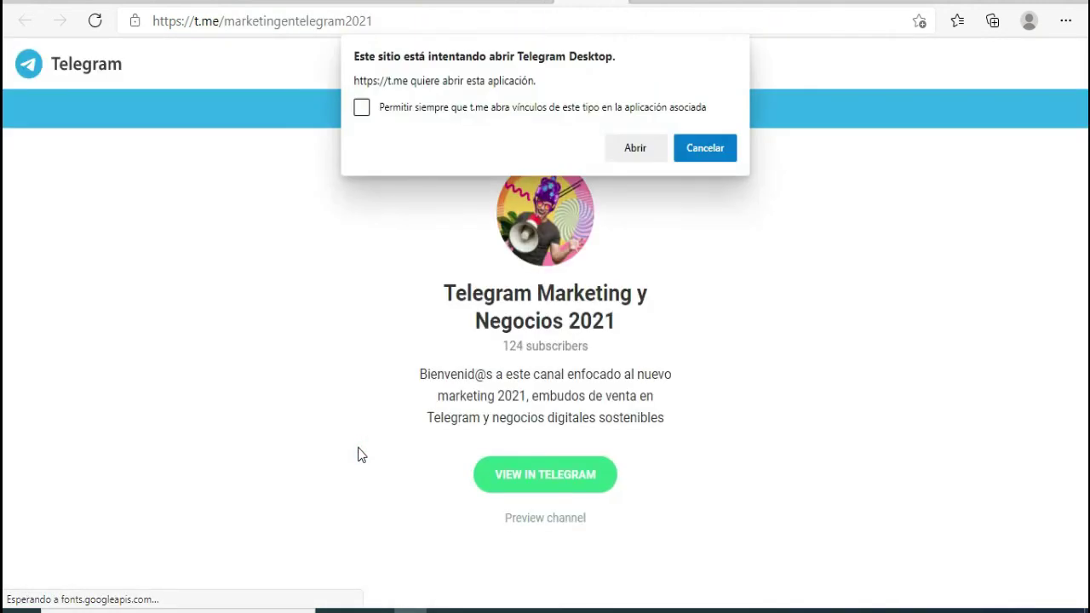
- Open the channel in Telegram Desktop, then switch back to the browser
click(630, 140)
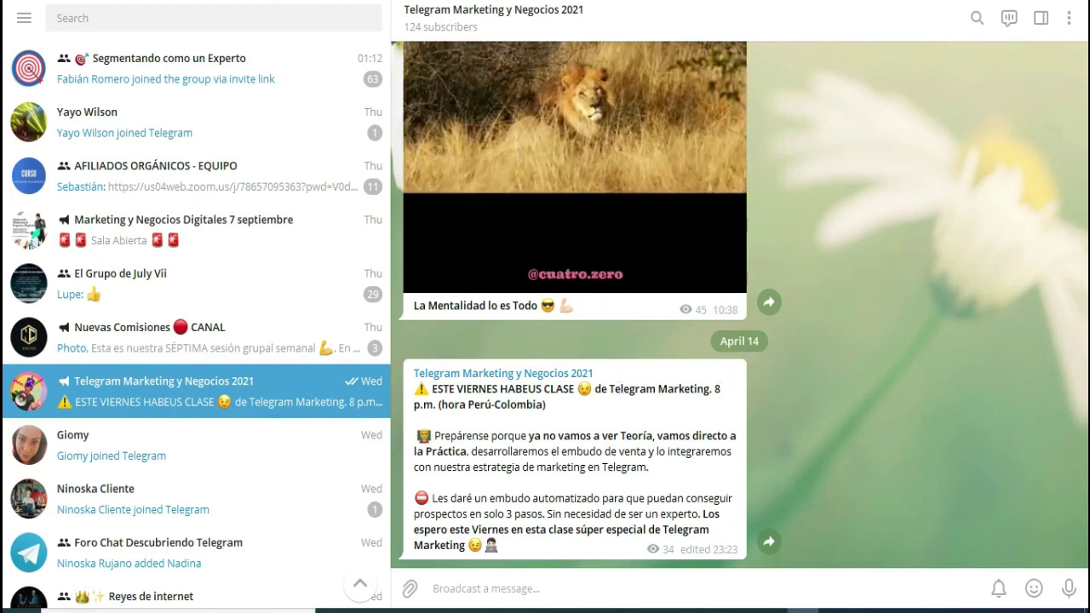
key(alt+Tab)
- Move from the thank-you page through the Cheetah editor home to the Builderall Office apps page
click(409, 2)
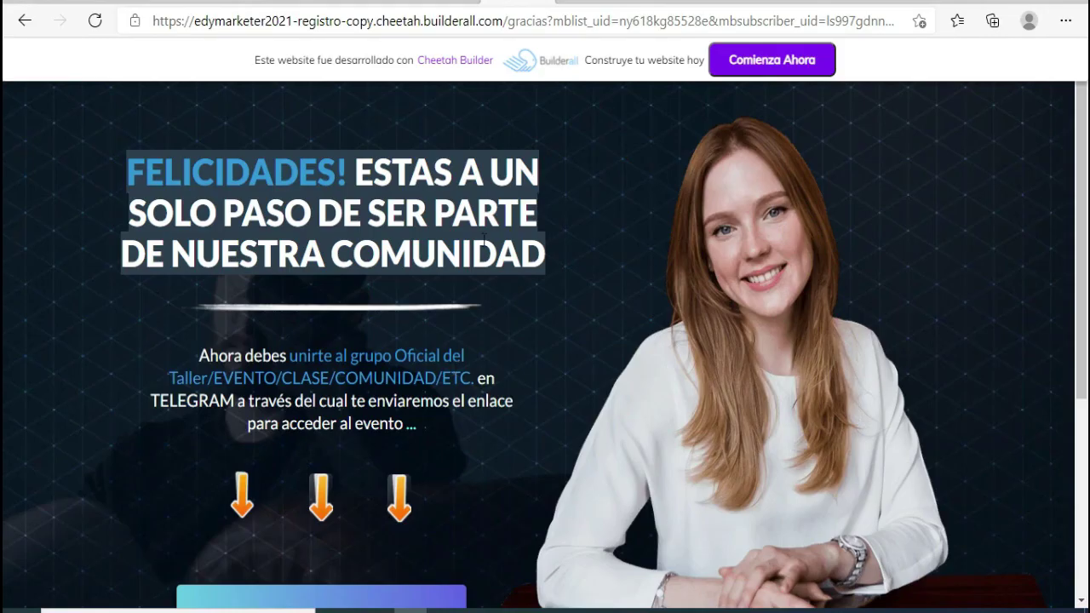
click(278, 3)
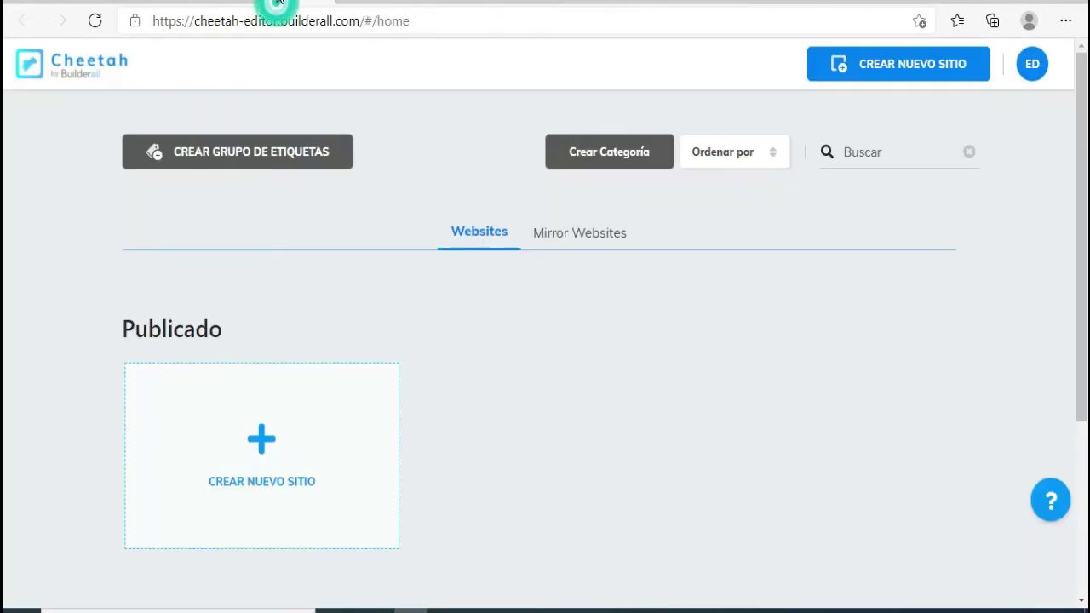
click(215, 2)
click(299, 3)
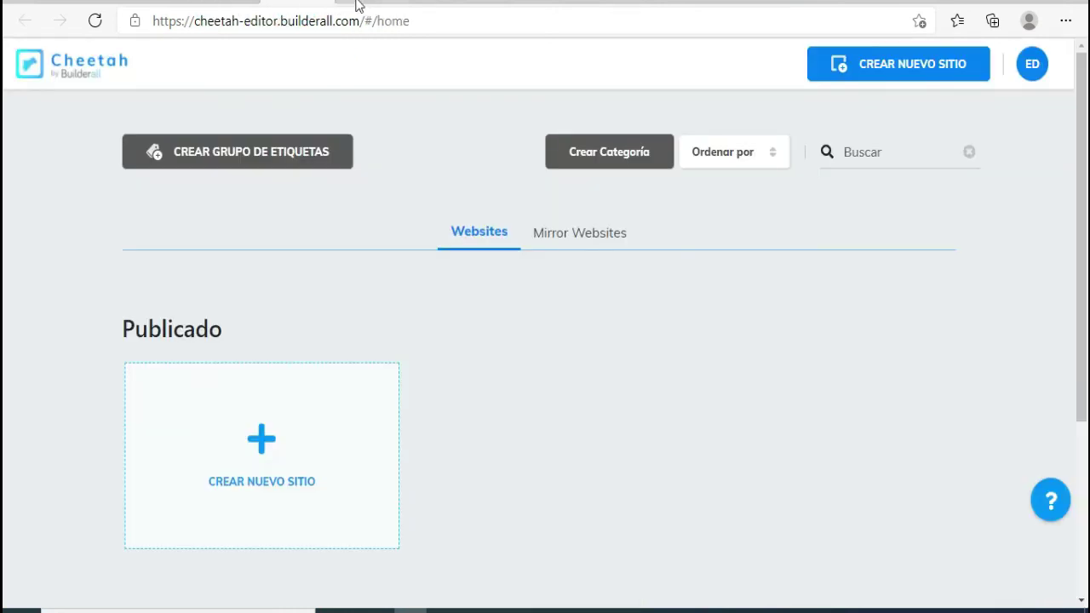
click(214, 3)
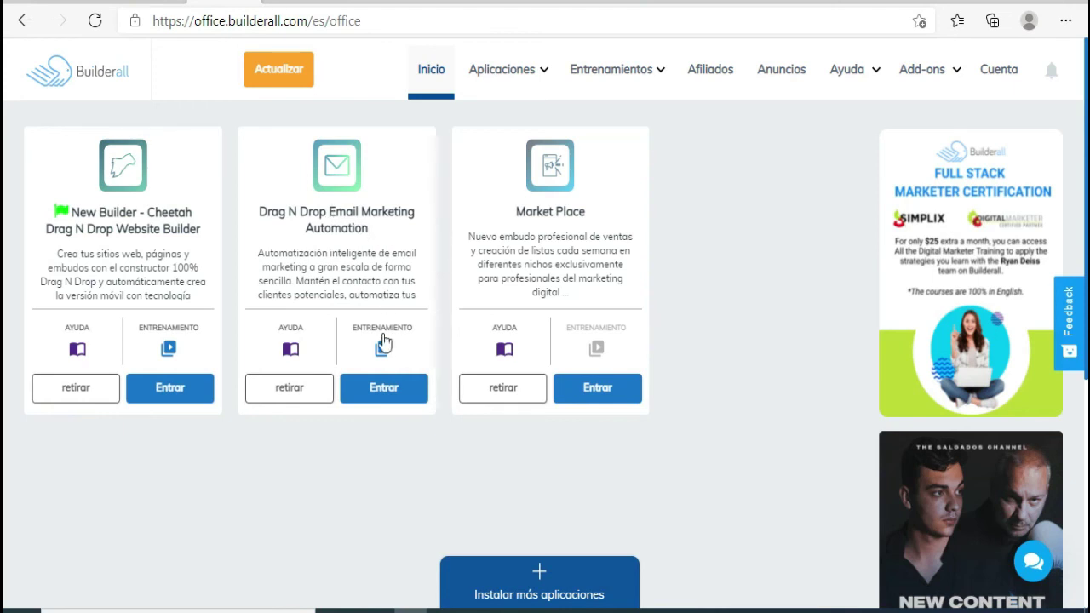
- Start the Email Marketing setup wizard and enter the business name TU EMPRESA O SERVICIO
click(396, 400)
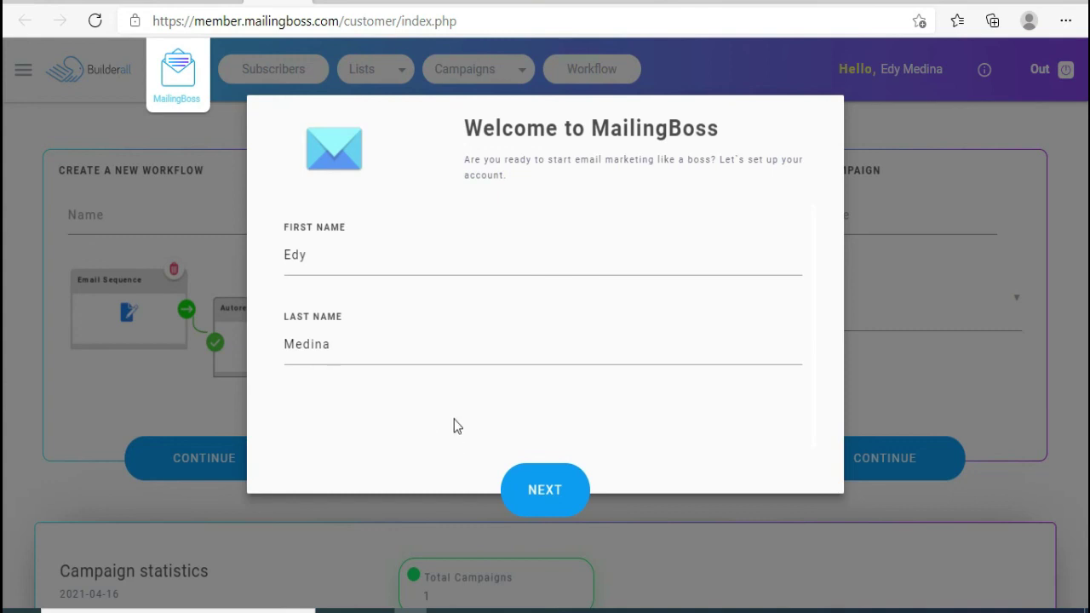
click(565, 490)
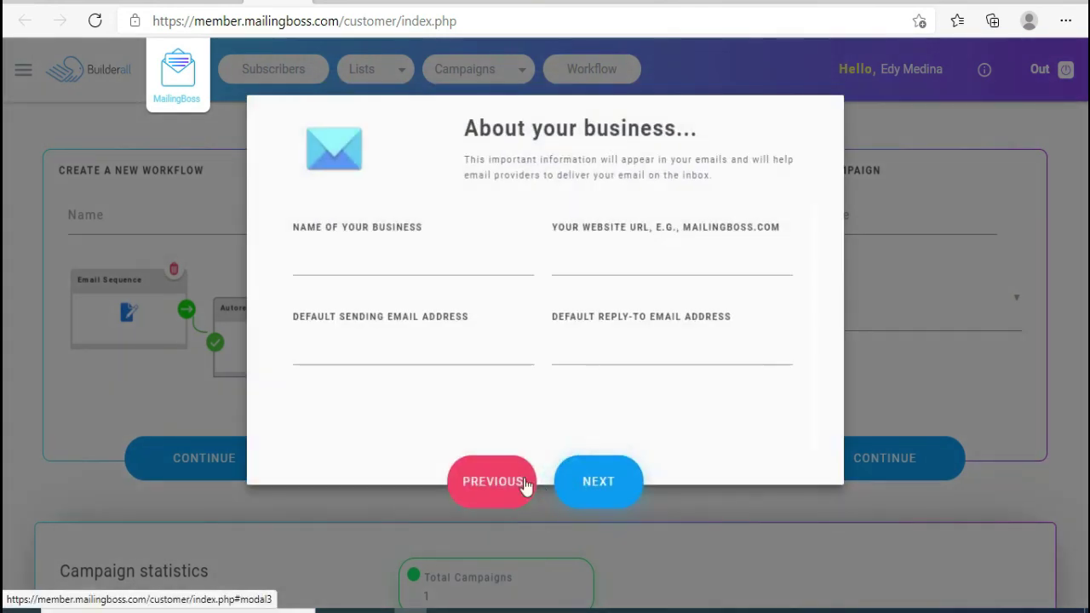
click(330, 264)
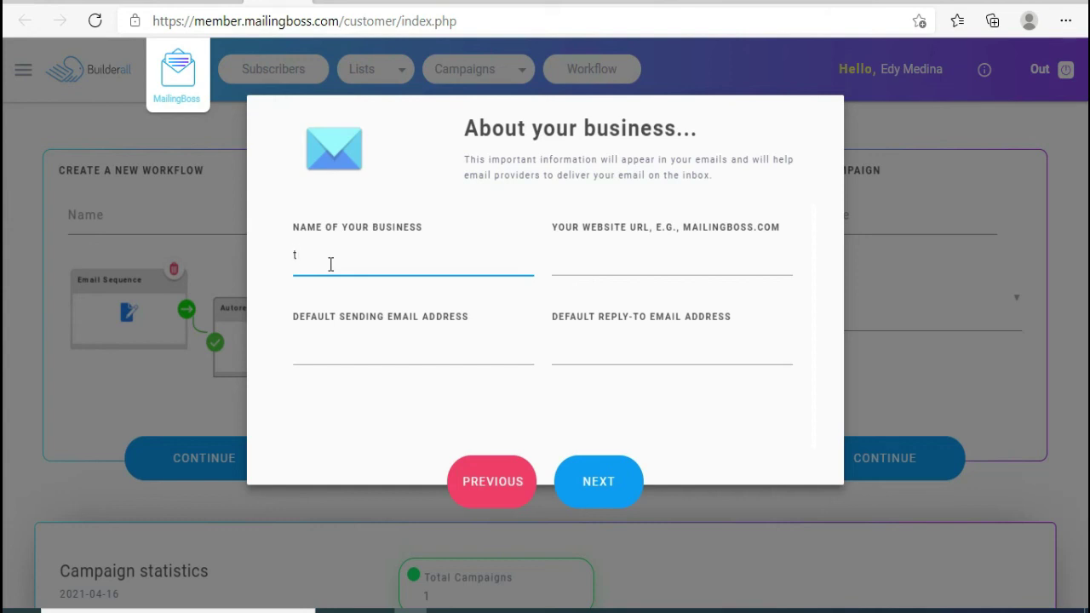
text(EMPRESA)
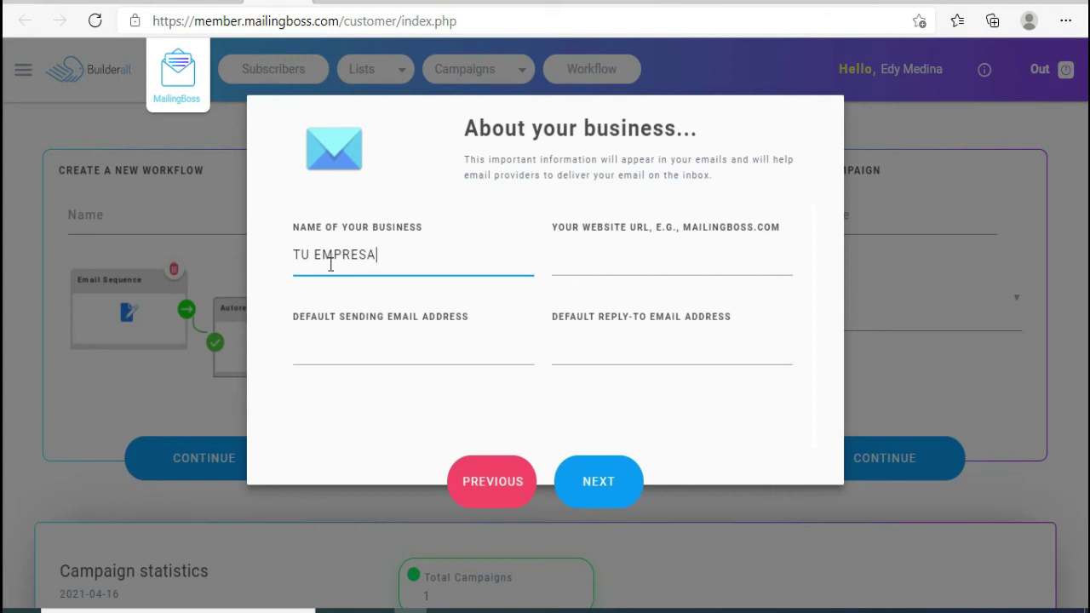
click(319, 253)
click(392, 265)
text(O SERVICIO)
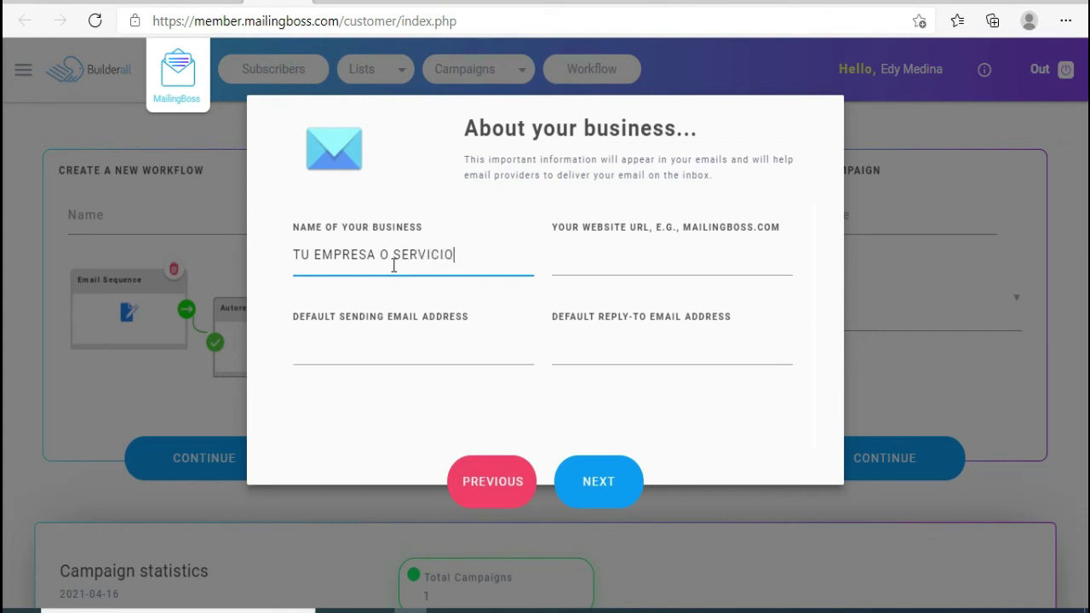
click(586, 262)
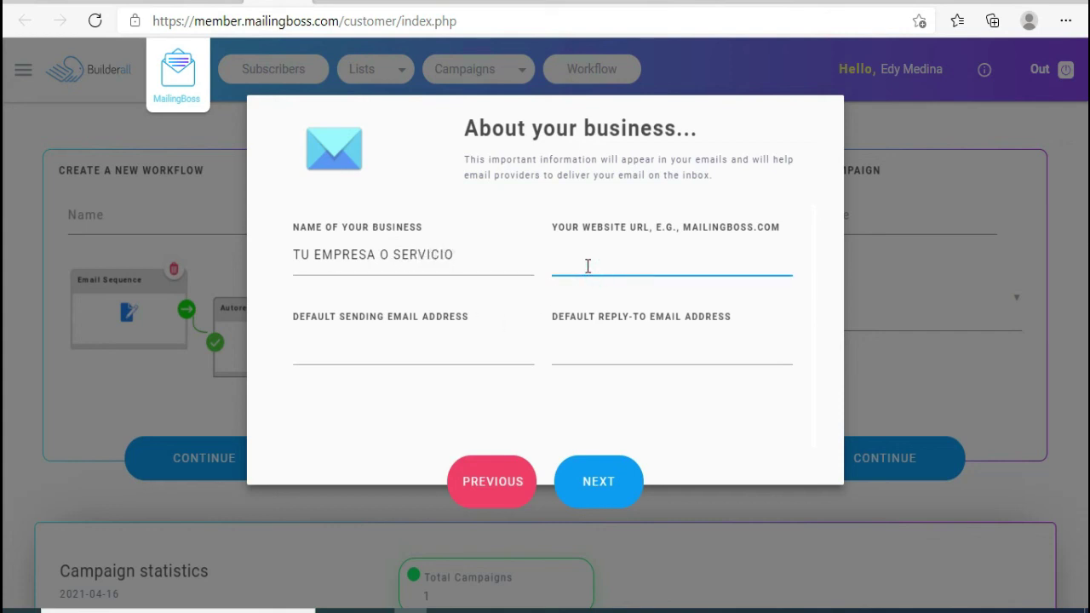
click(391, 347)
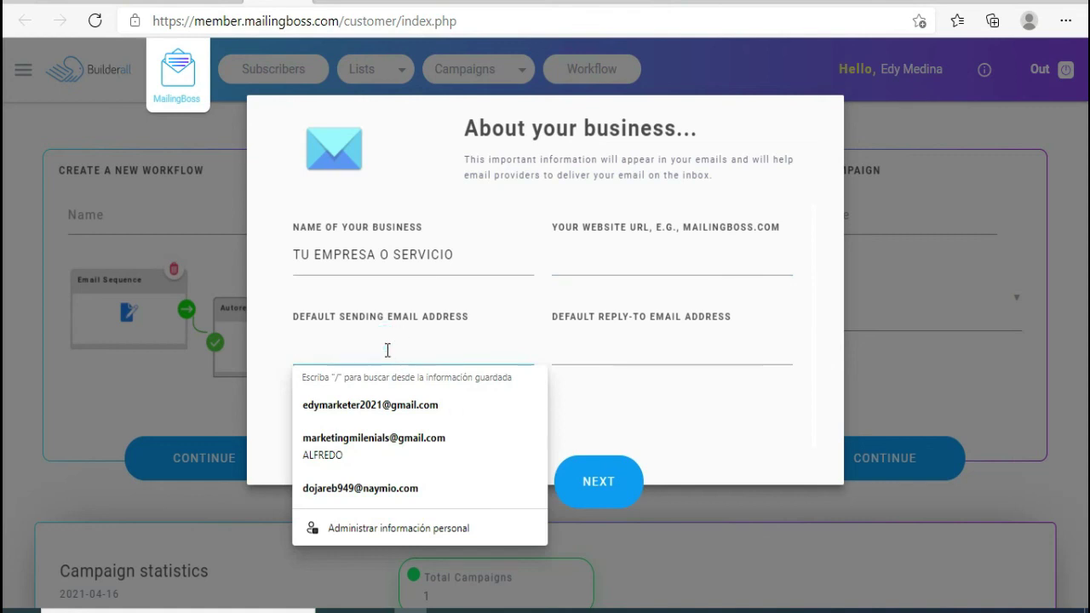
click(580, 262)
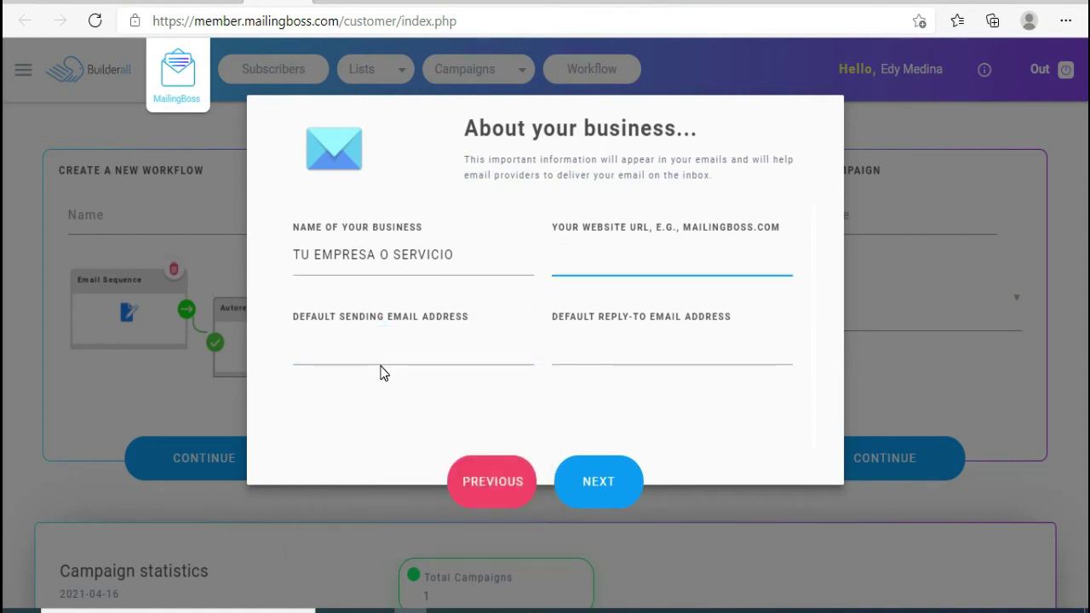
click(618, 488)
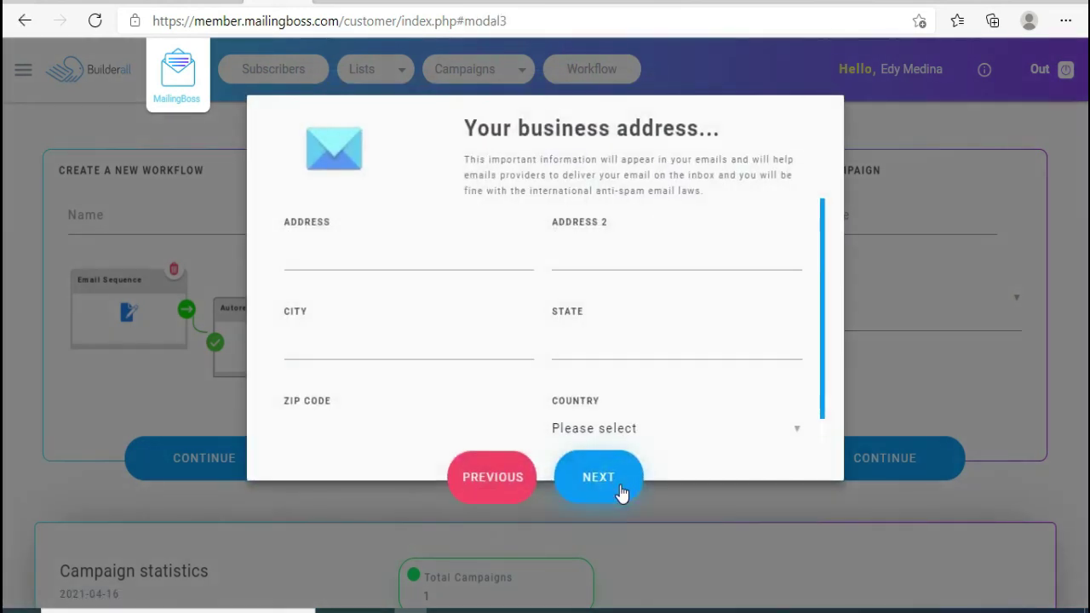
- Fill the business address with city LIMA, state LIMA and country Peru, then continue
scroll(589, 341, down, 1)
scroll(418, 303, up, 1)
click(380, 257)
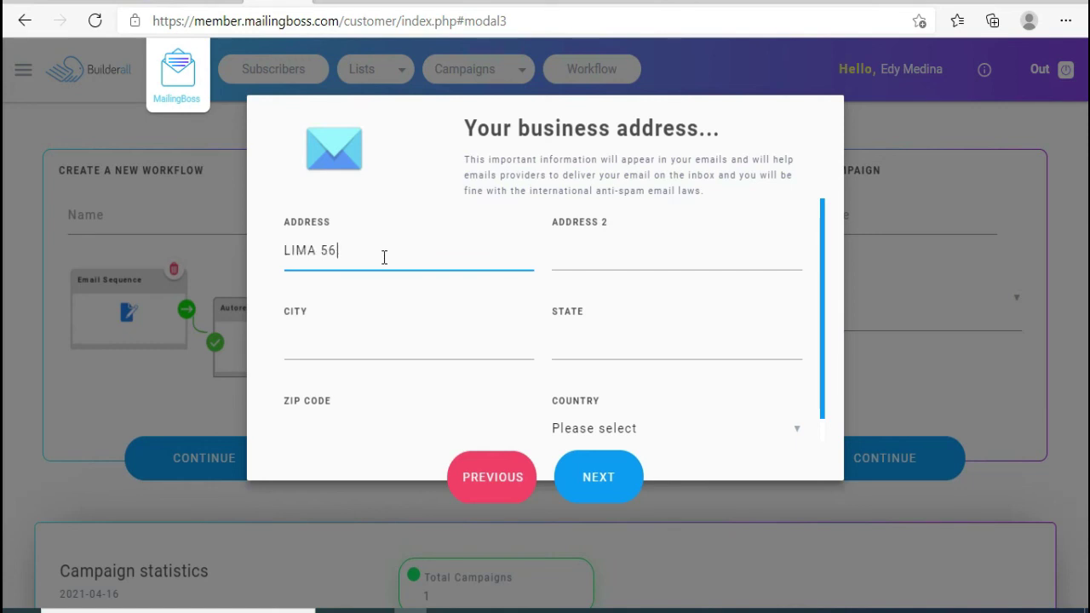
scroll(477, 341, down, 1)
click(475, 337)
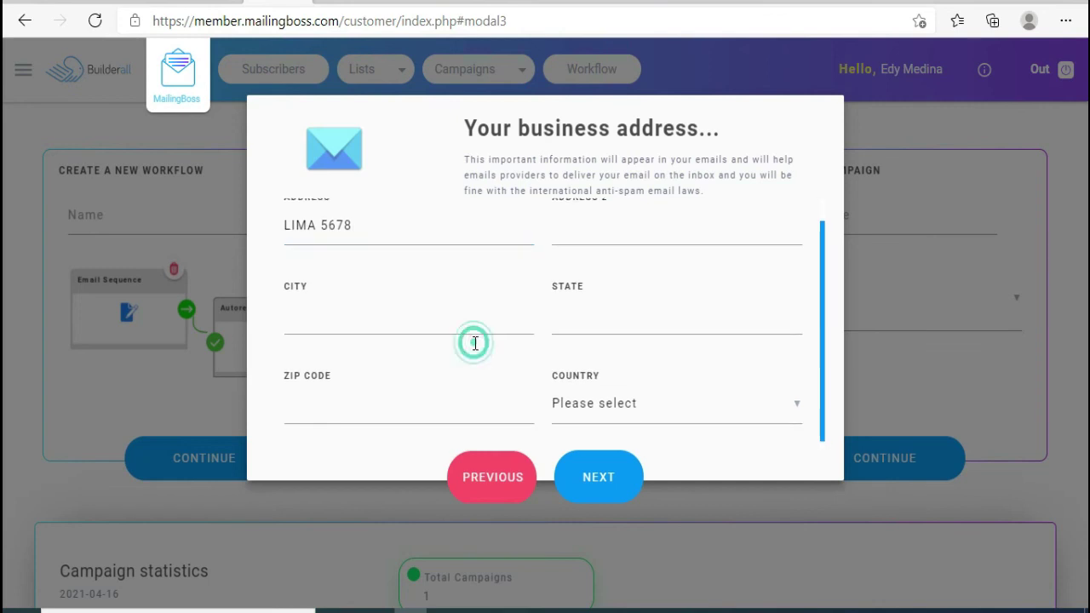
click(473, 330)
text(LIMA)
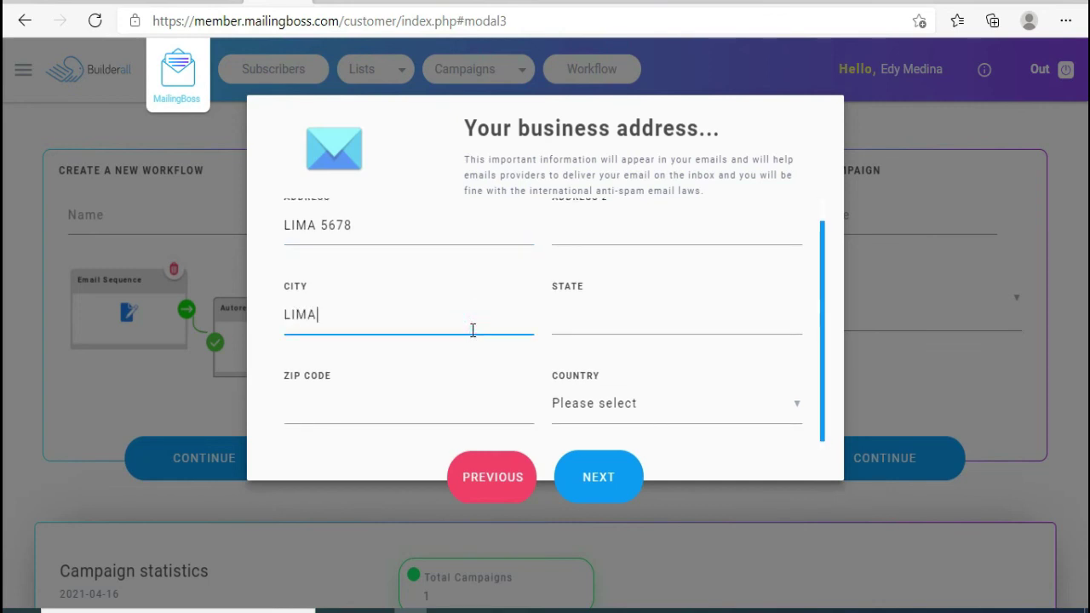
click(557, 315)
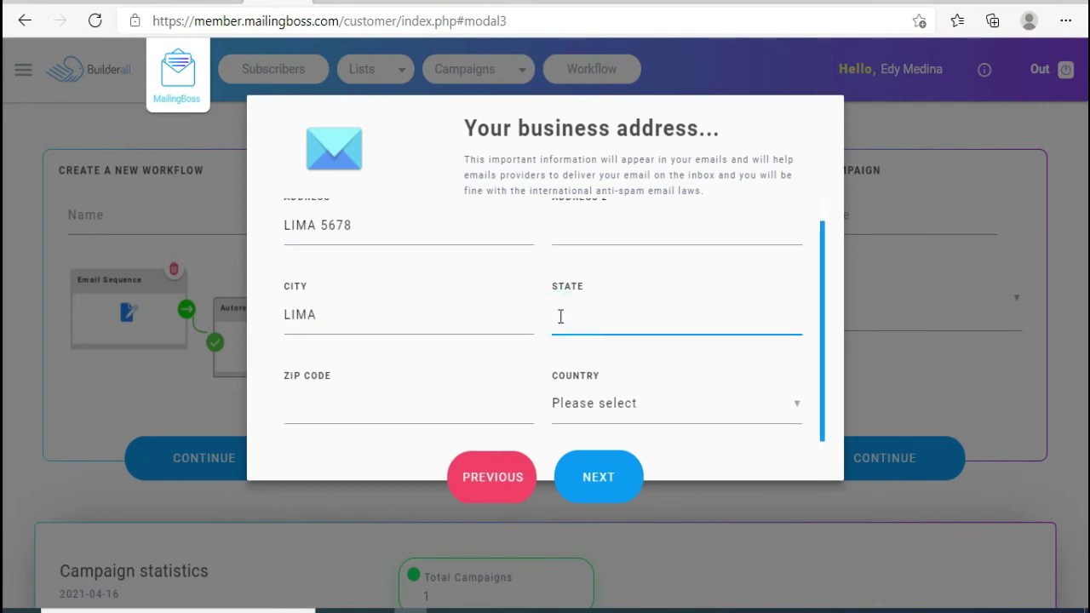
text(LIMA)
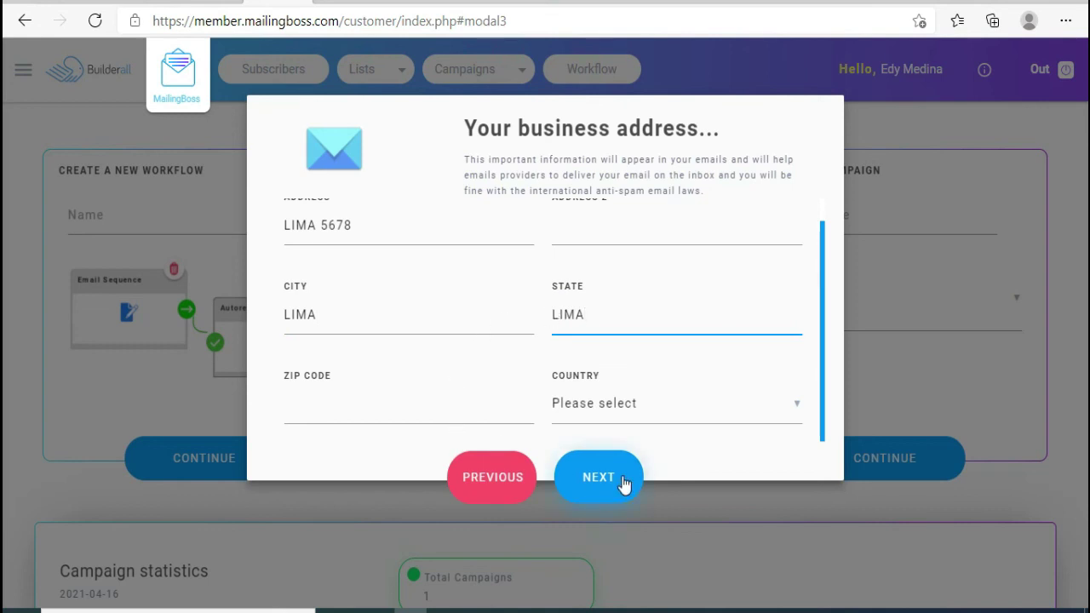
click(609, 405)
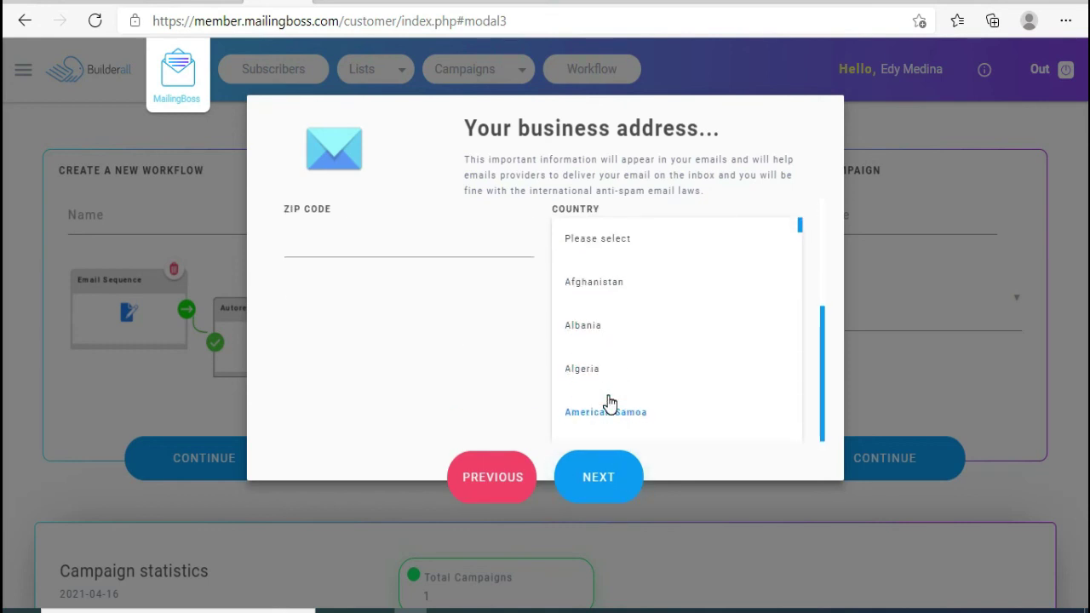
text(port)
scroll(620, 375, down, 3)
scroll(596, 392, up, 4)
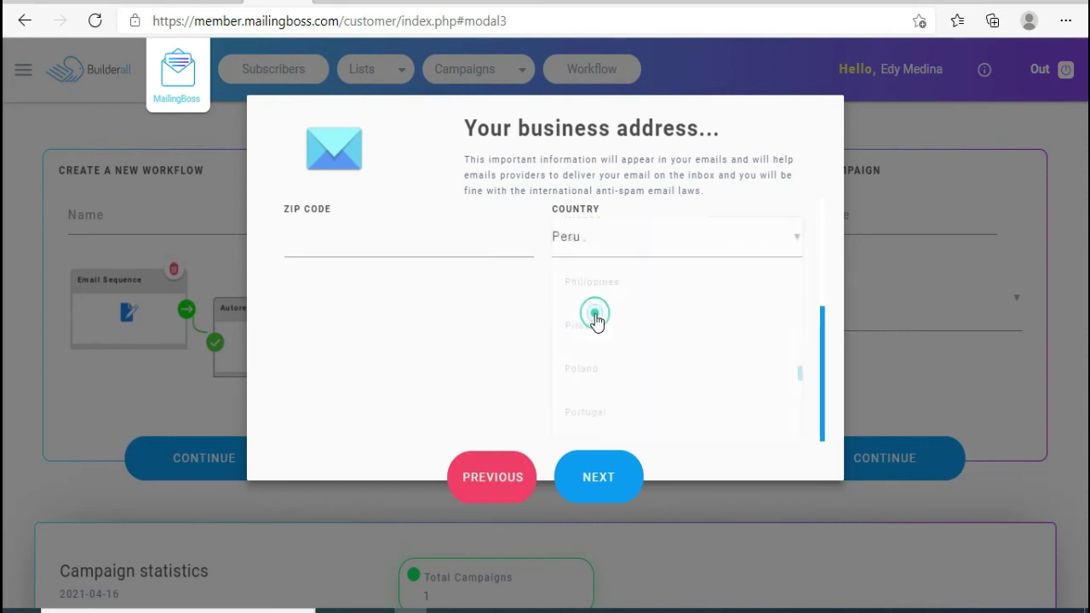
click(592, 308)
click(609, 484)
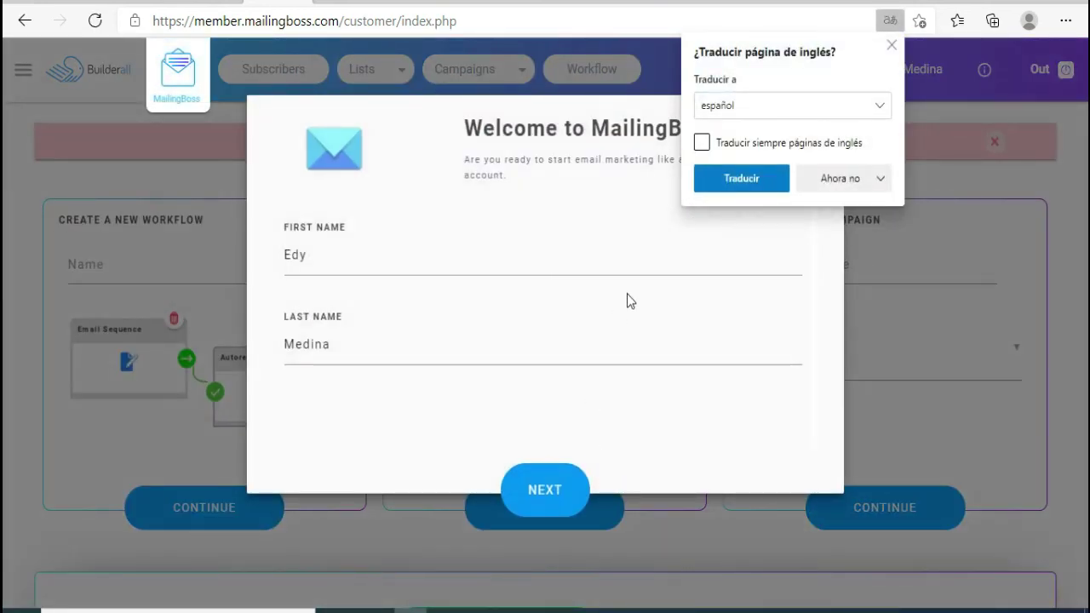
- Re-enter the business details, filling the sender and reply-to e-mails with a saved address
click(892, 46)
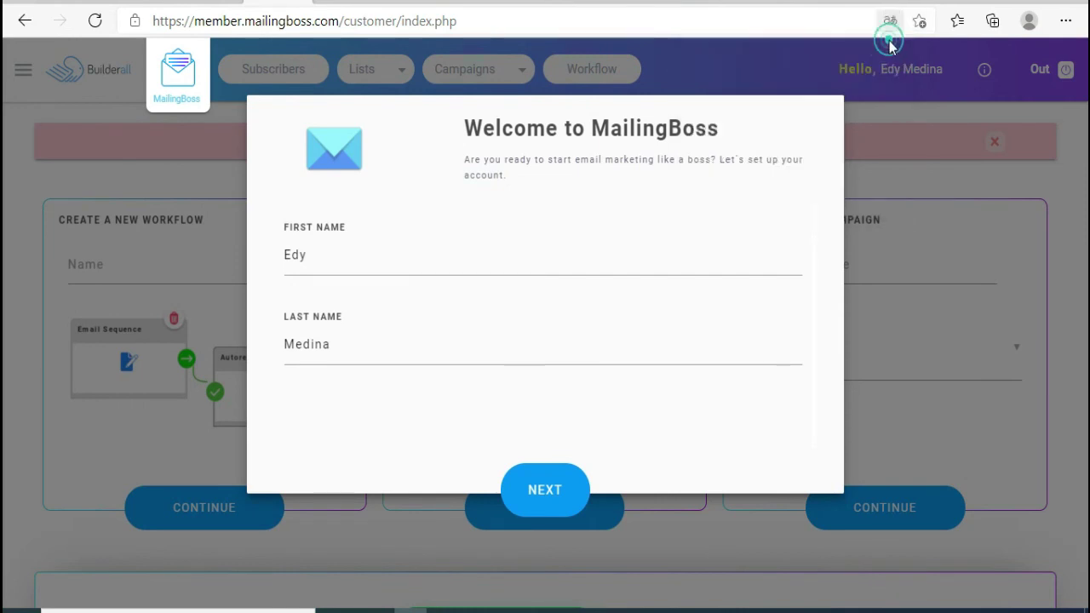
click(542, 495)
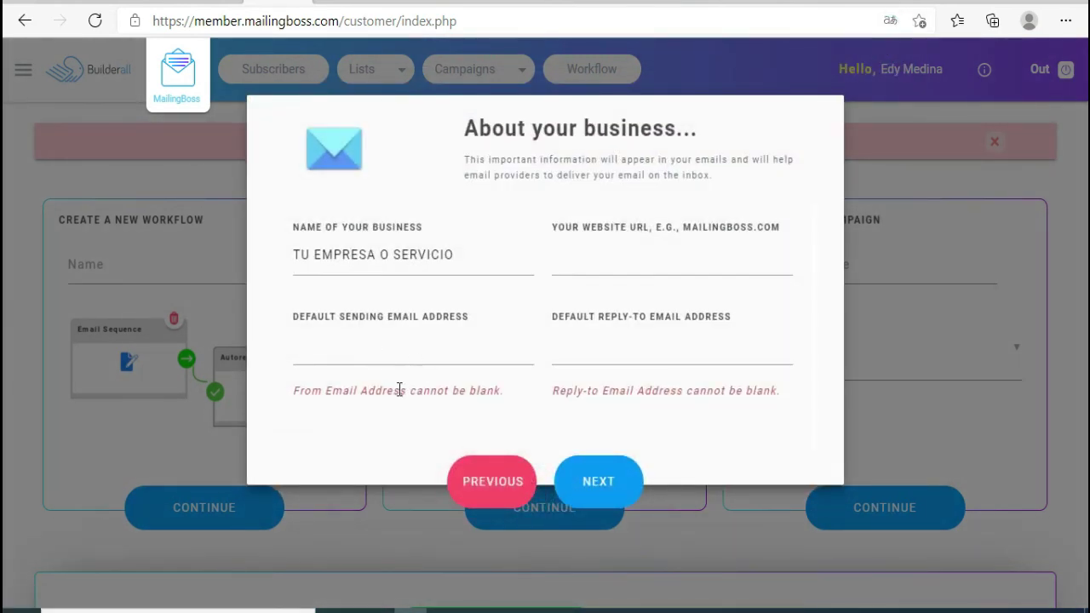
click(620, 267)
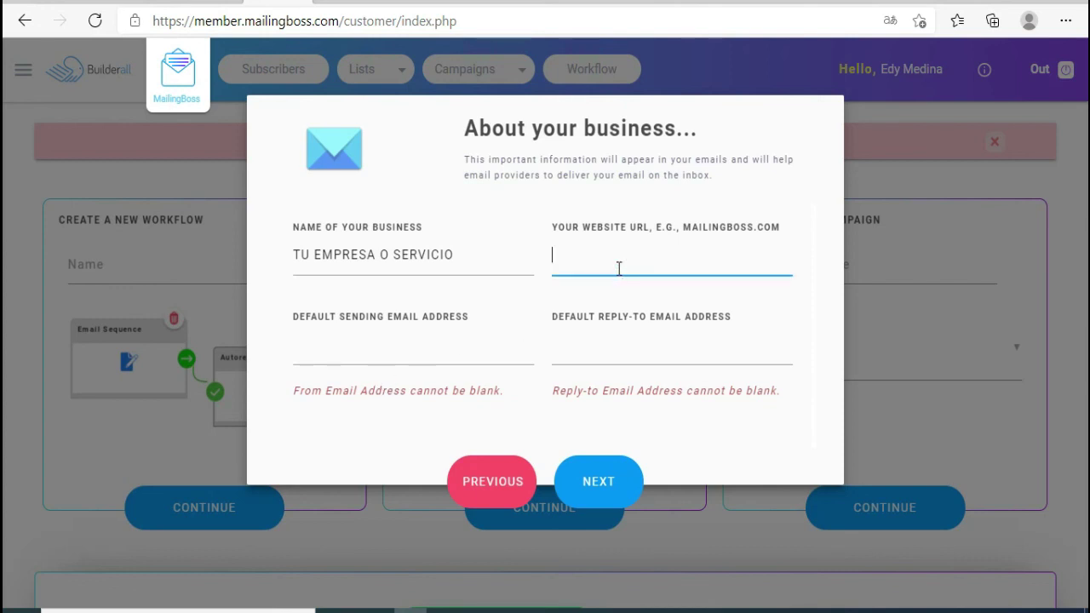
text(E)
click(679, 227)
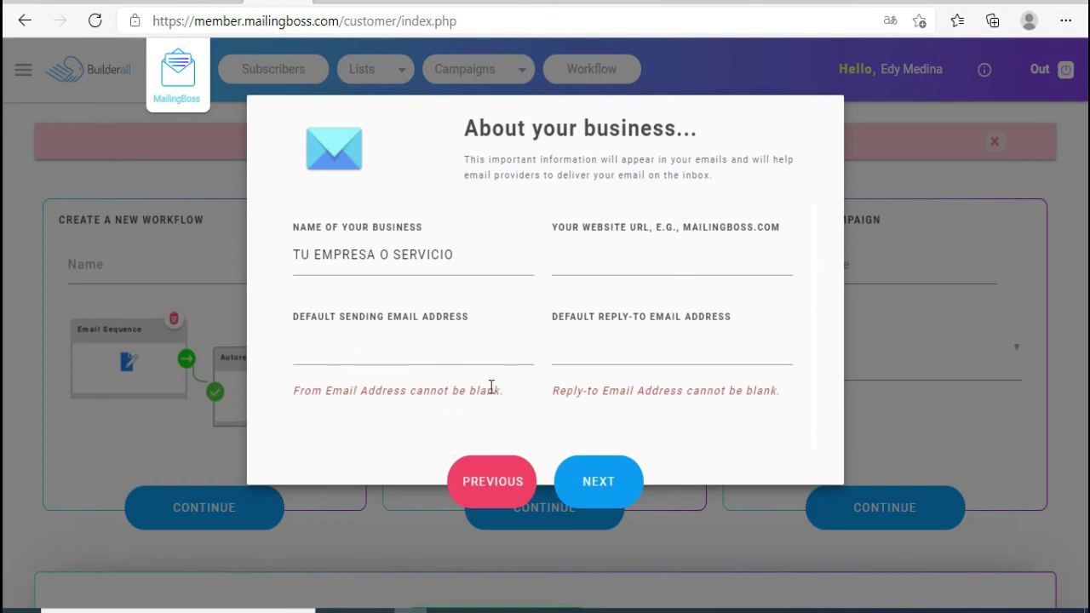
click(420, 354)
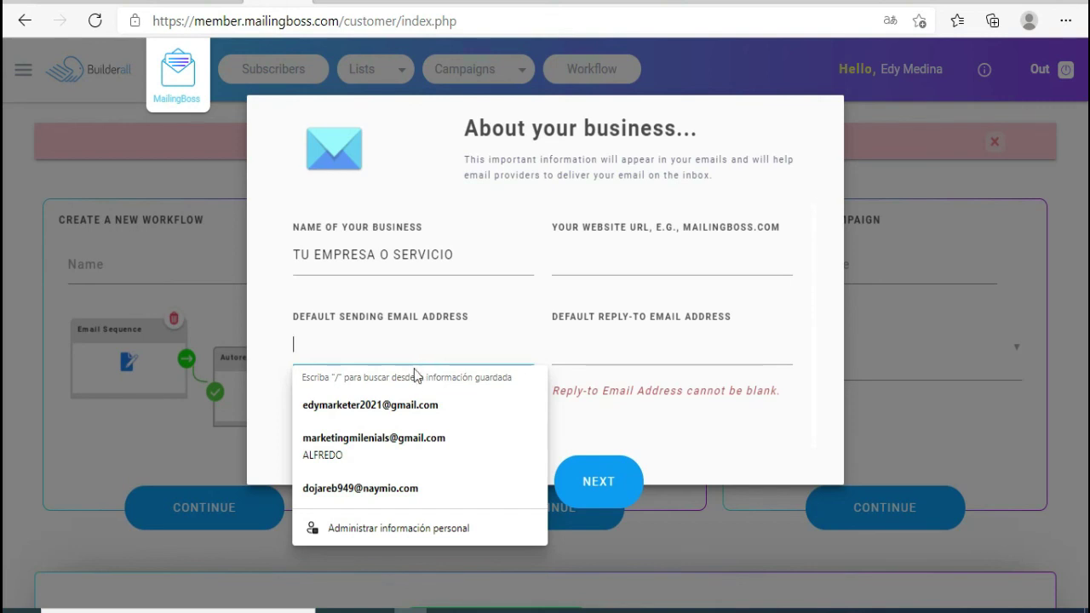
click(388, 446)
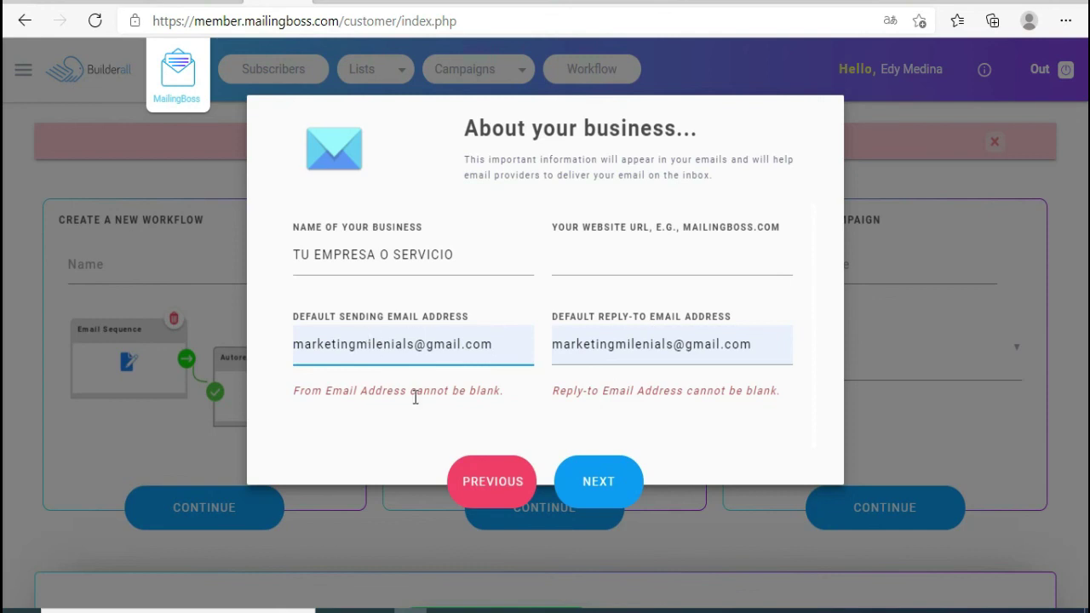
click(601, 482)
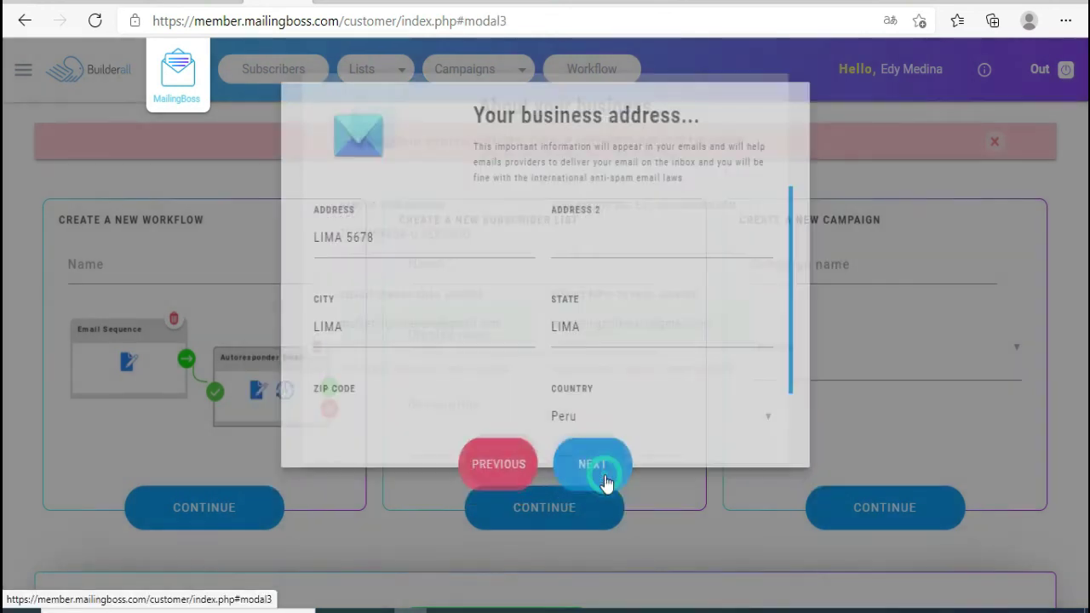
click(602, 480)
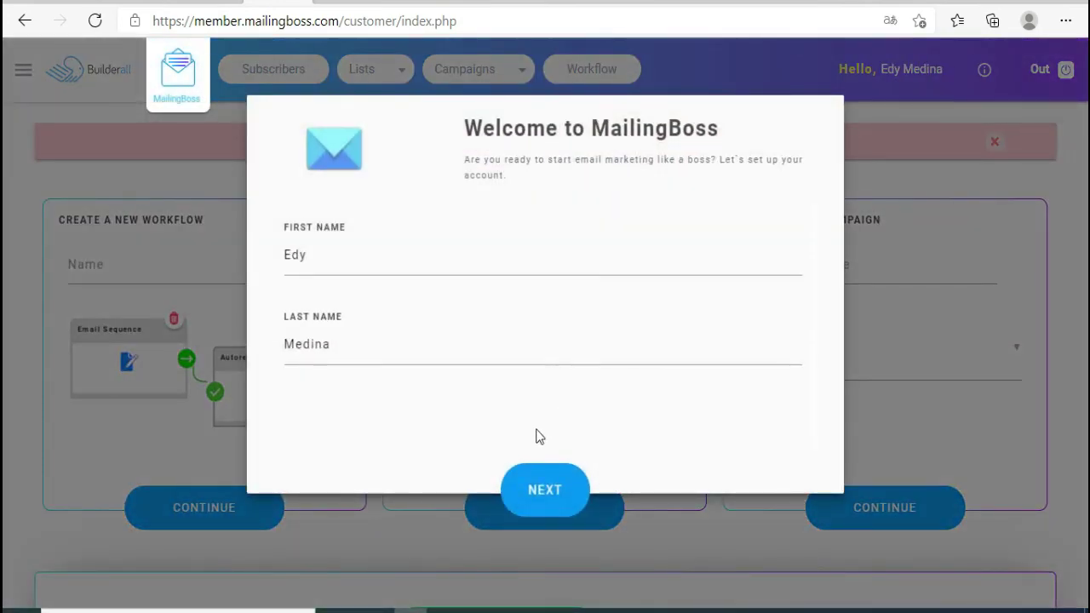
- Paste the Telegram link as the website, enter zip code lima 18, and finish setup
click(536, 497)
click(597, 252)
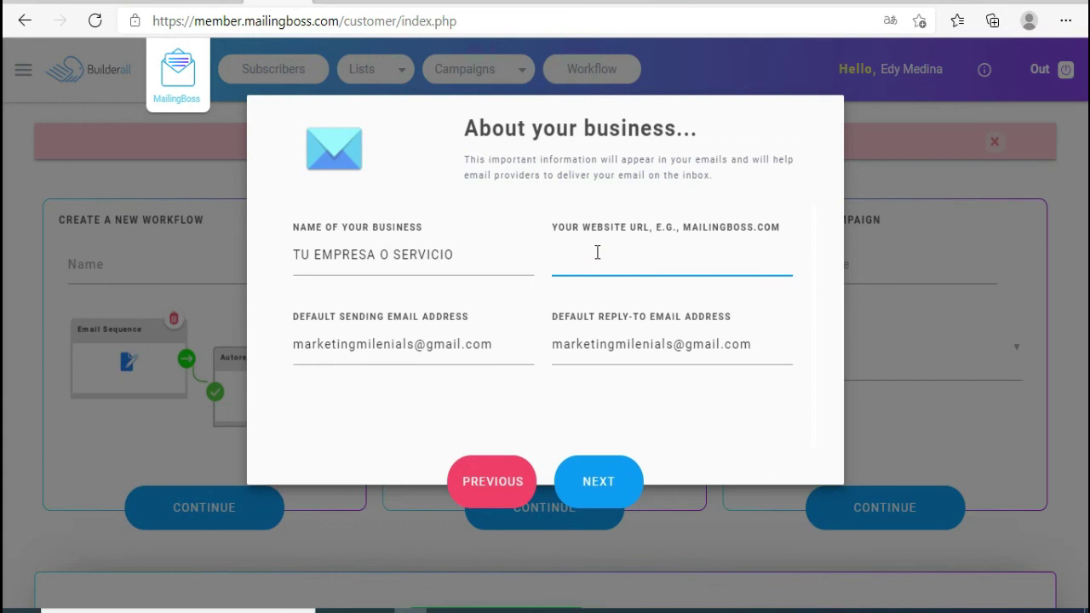
text(https://t.me/marketingentelegram2021)
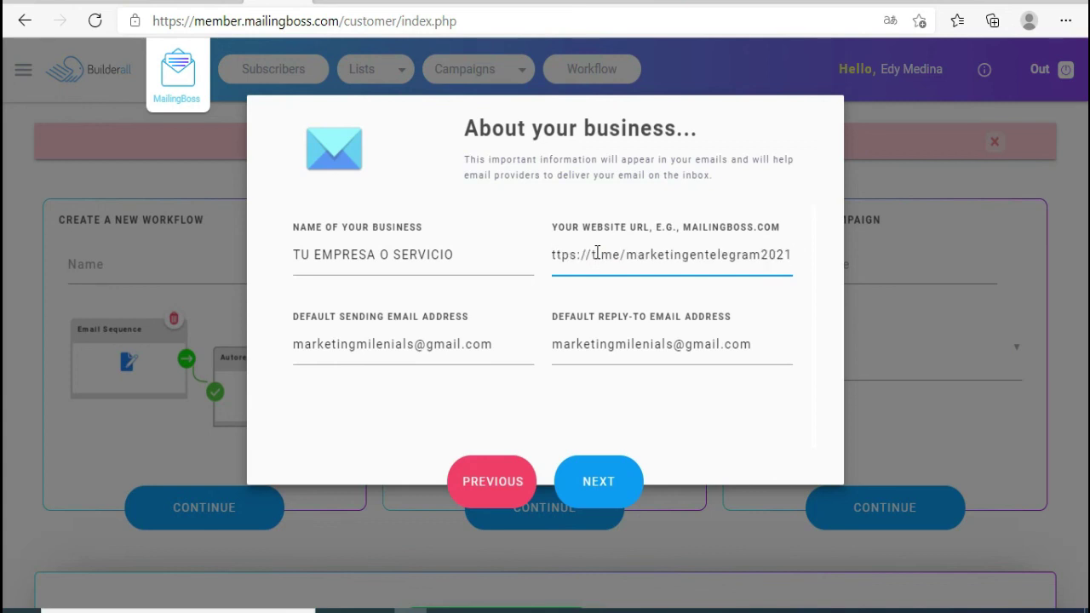
click(601, 500)
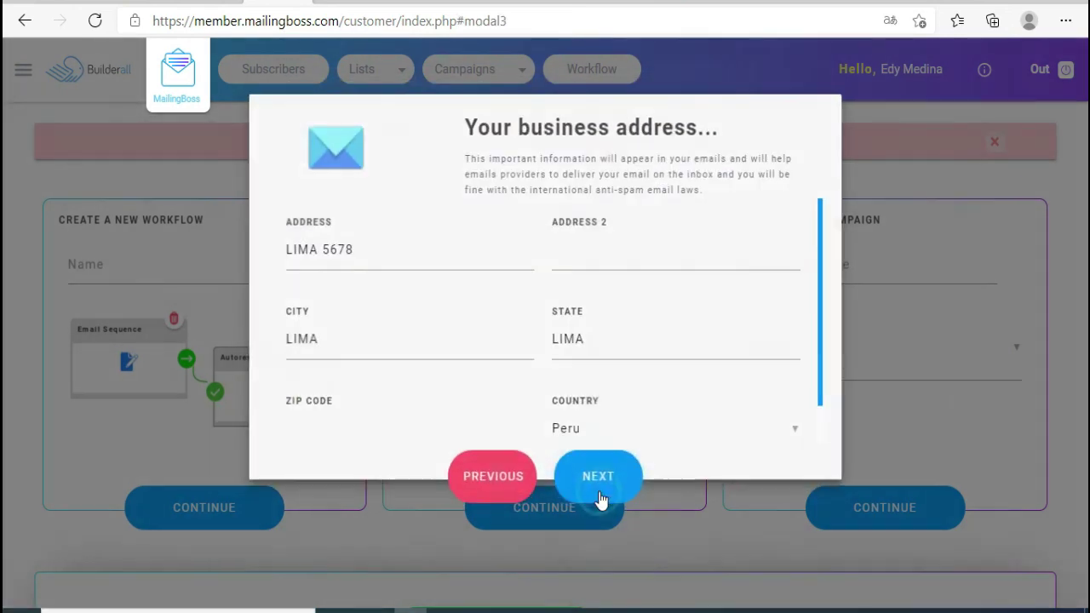
scroll(602, 392, down, 2)
click(341, 389)
text(lima)
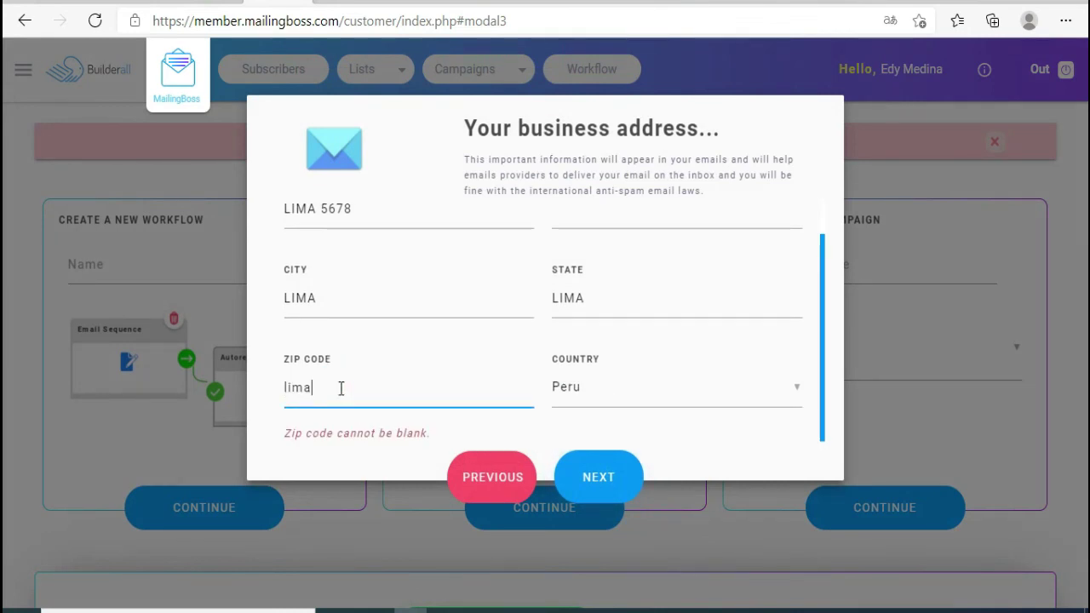
text( 18)
click(620, 500)
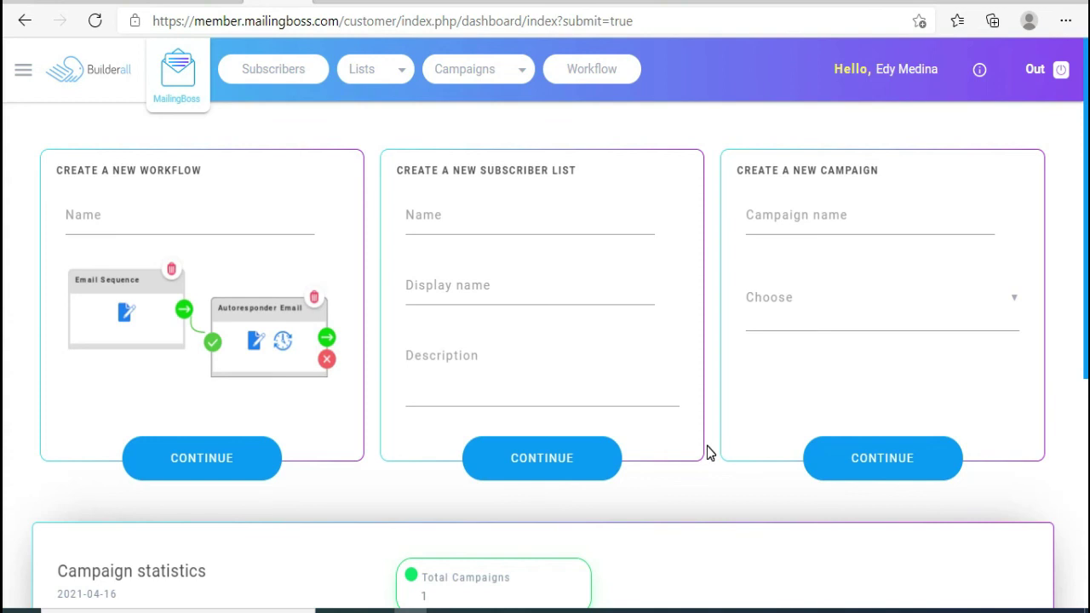
- Open the Lists page, showing lista PERSONALIZADA with 1 subscriber and E-mail Marketing with none
scroll(707, 453, down, 2)
scroll(707, 454, up, 2)
scroll(707, 391, down, 3)
scroll(706, 394, up, 3)
scroll(805, 516, down, 4)
scroll(806, 516, up, 4)
click(389, 71)
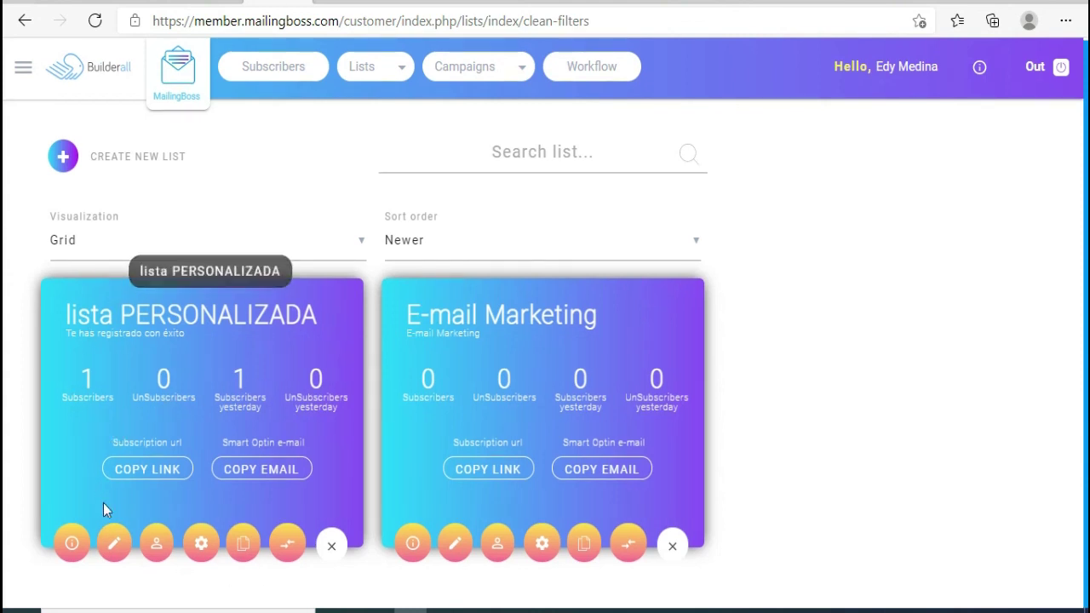
click(114, 546)
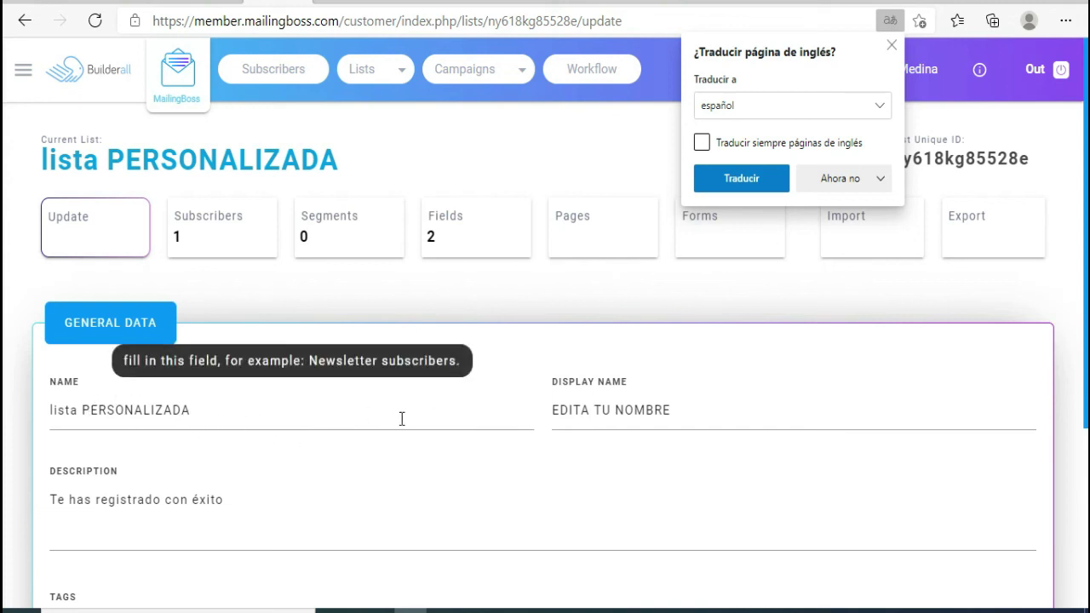
click(554, 409)
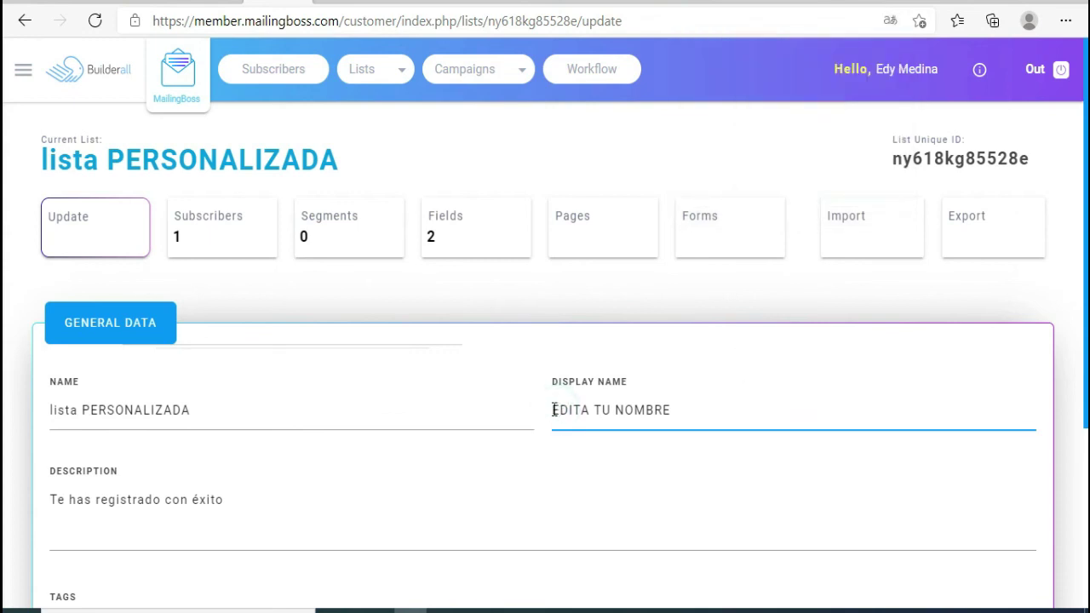
click(678, 408)
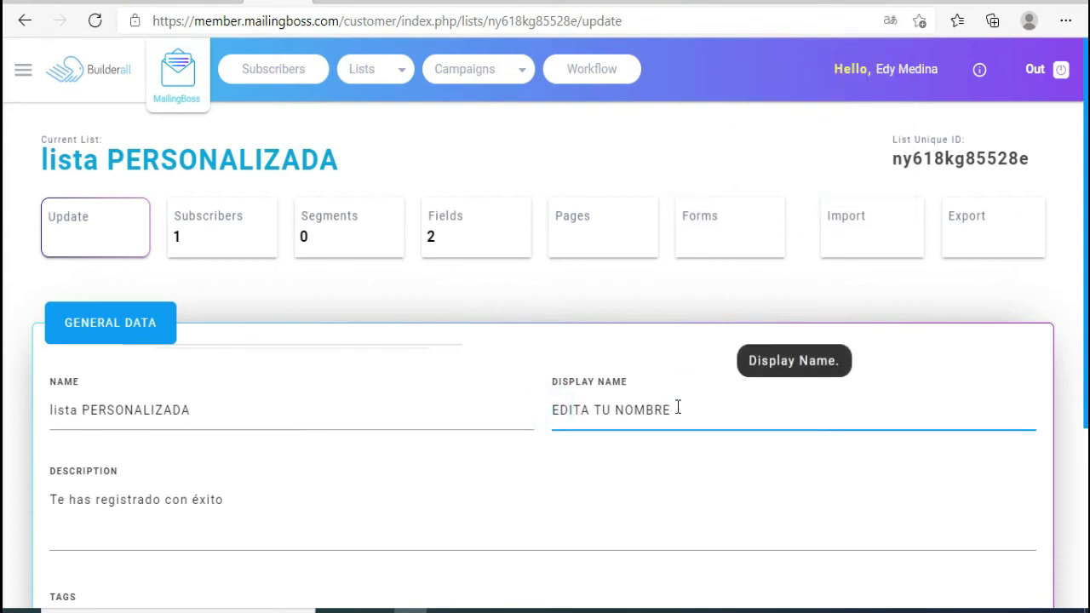
drag(678, 408, 546, 410)
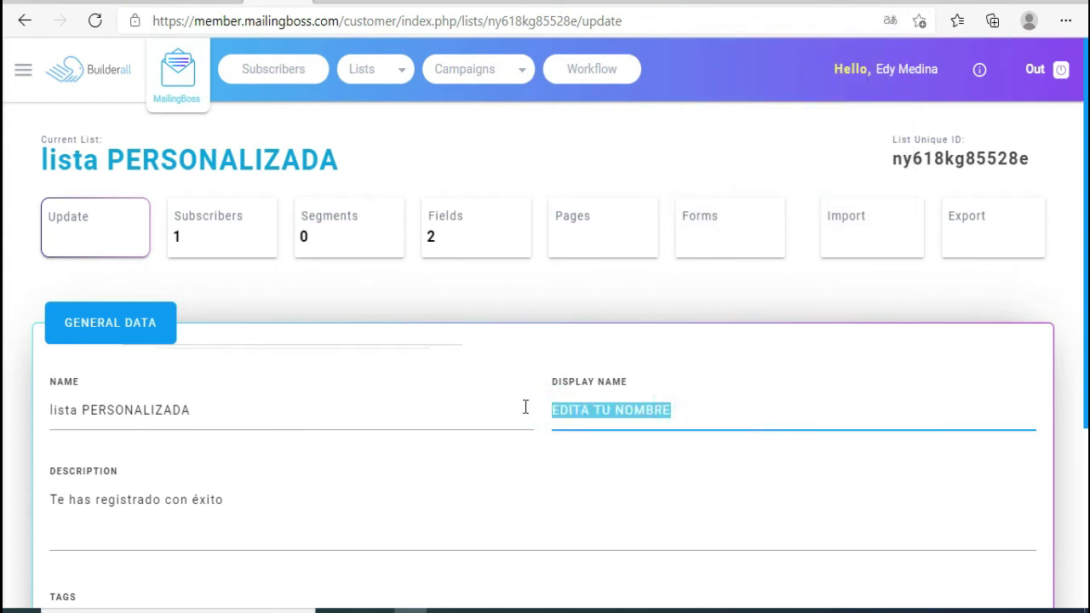
scroll(544, 410, down, 2)
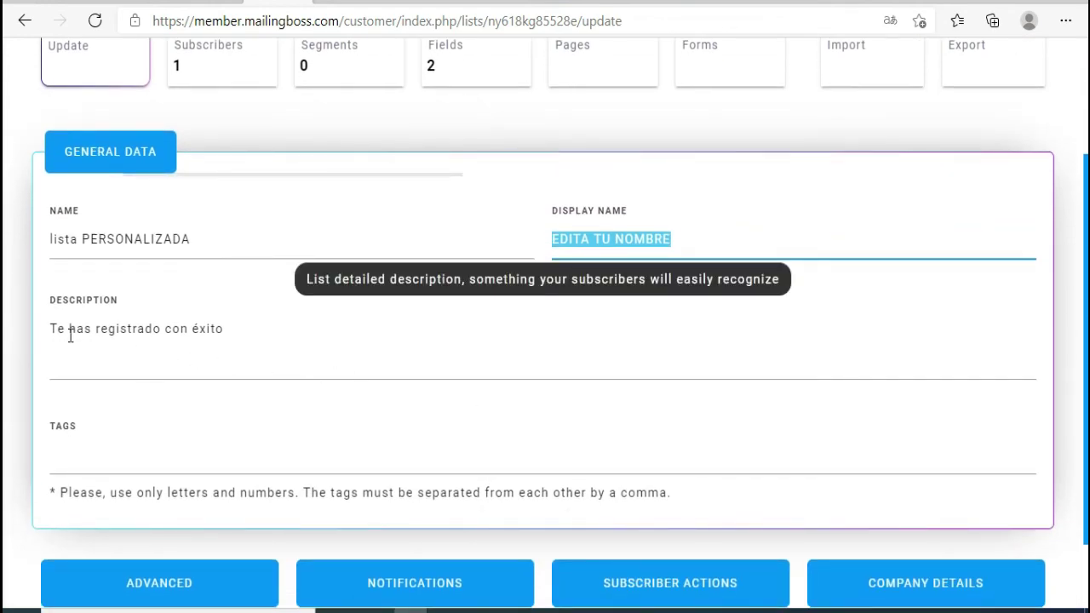
scroll(117, 337, down, 1)
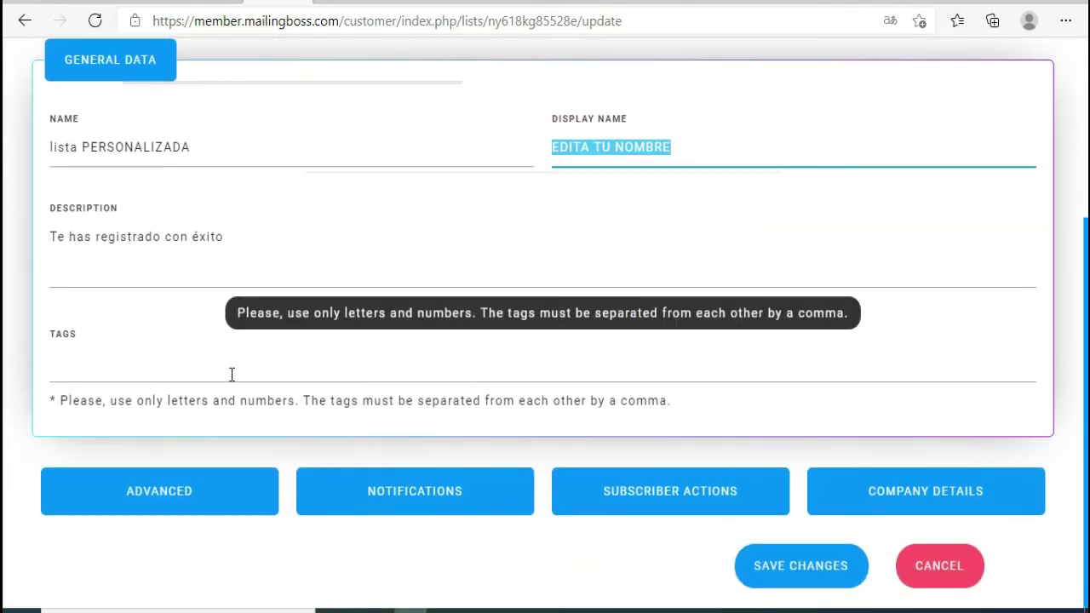
click(808, 584)
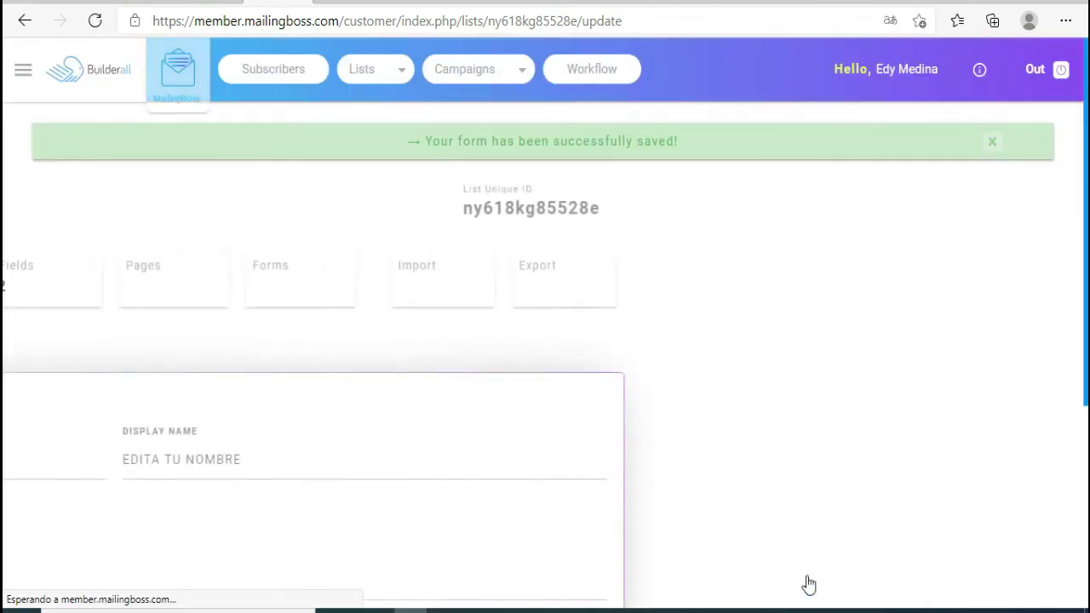
scroll(526, 340, down, 3)
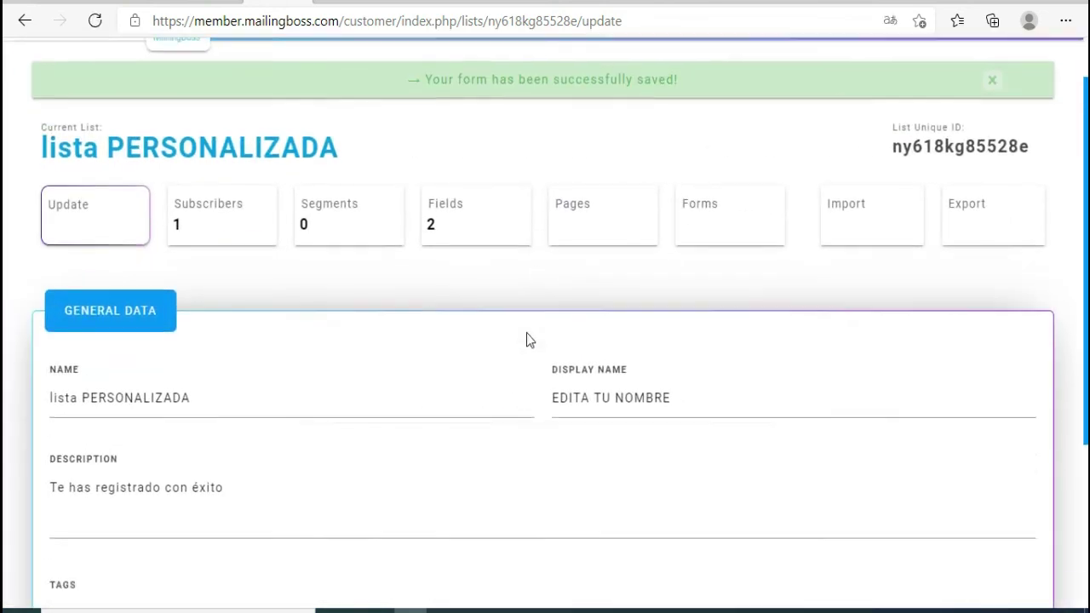
scroll(526, 340, up, 4)
scroll(526, 341, down, 2)
scroll(527, 340, up, 3)
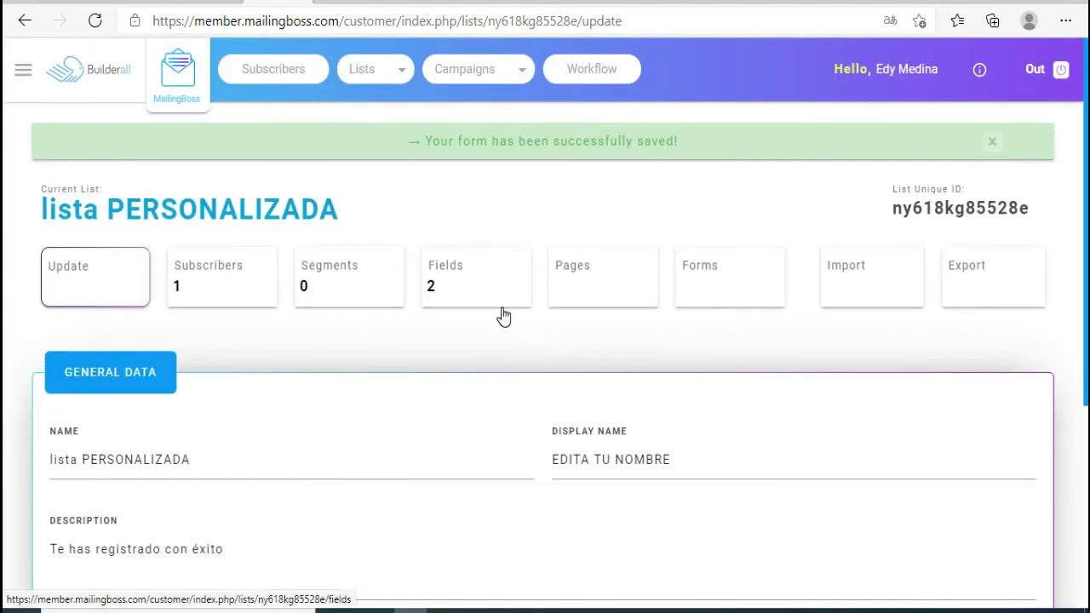
click(377, 72)
click(372, 81)
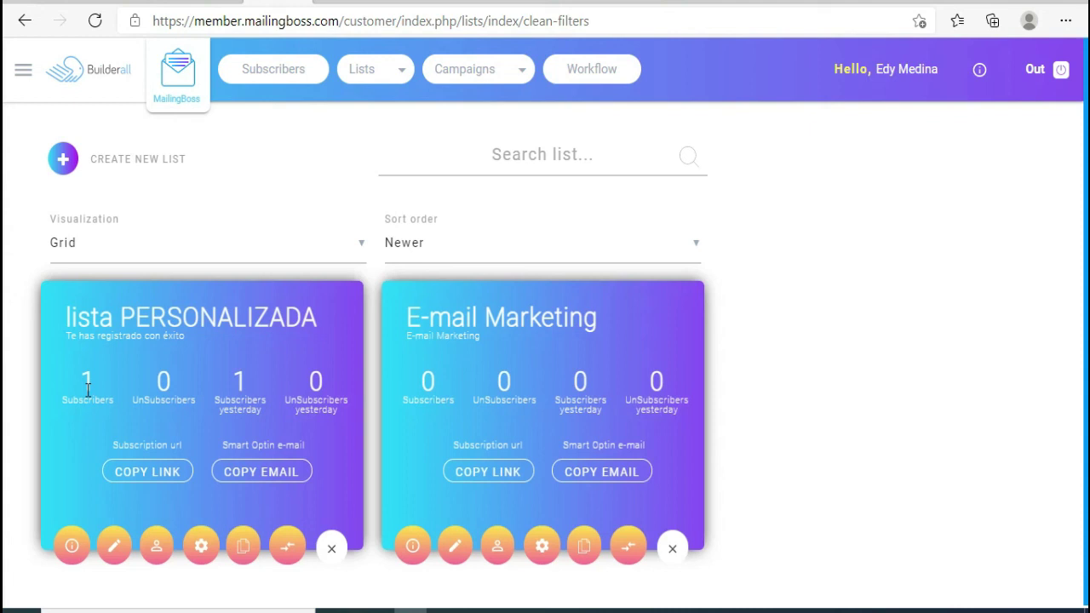
- View lista PERSONALIZADA's subscribers and select the Unconfirmed test subscriber's e-mail address
click(159, 550)
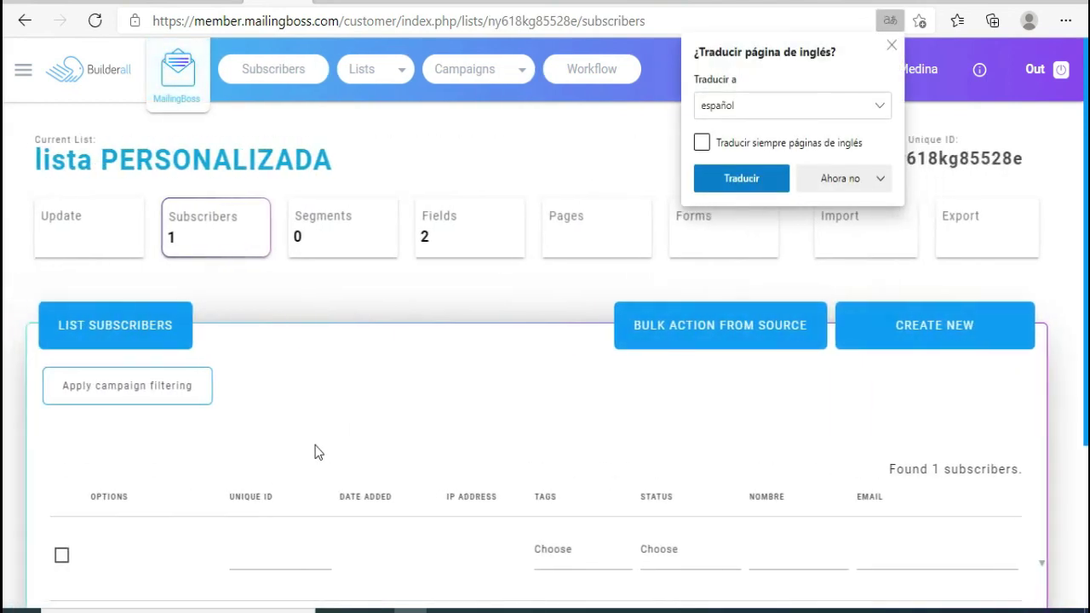
scroll(315, 451, down, 2)
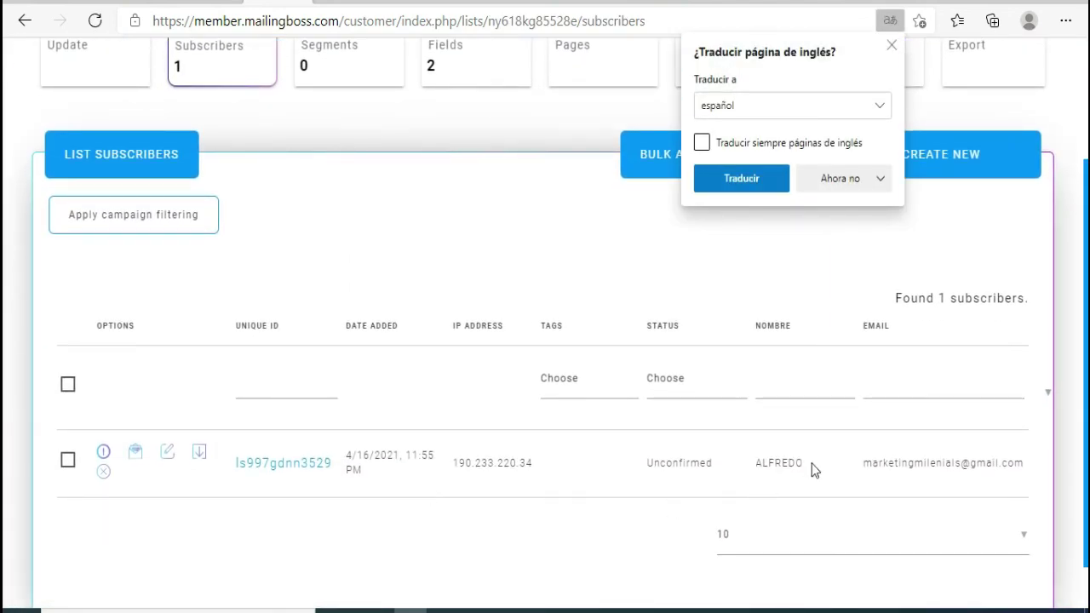
drag(912, 463, 971, 463)
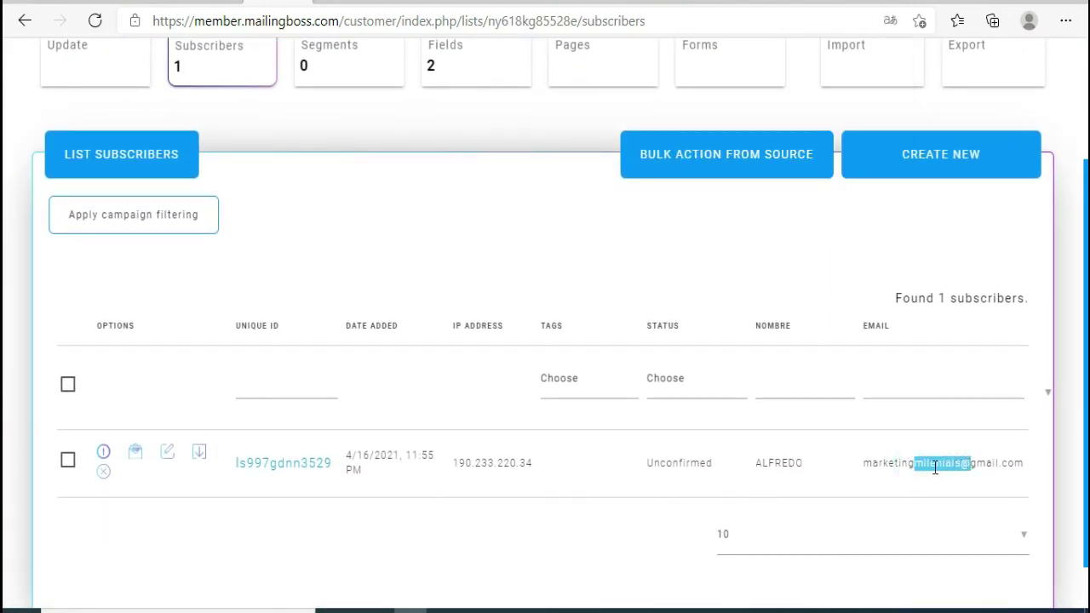
click(896, 463)
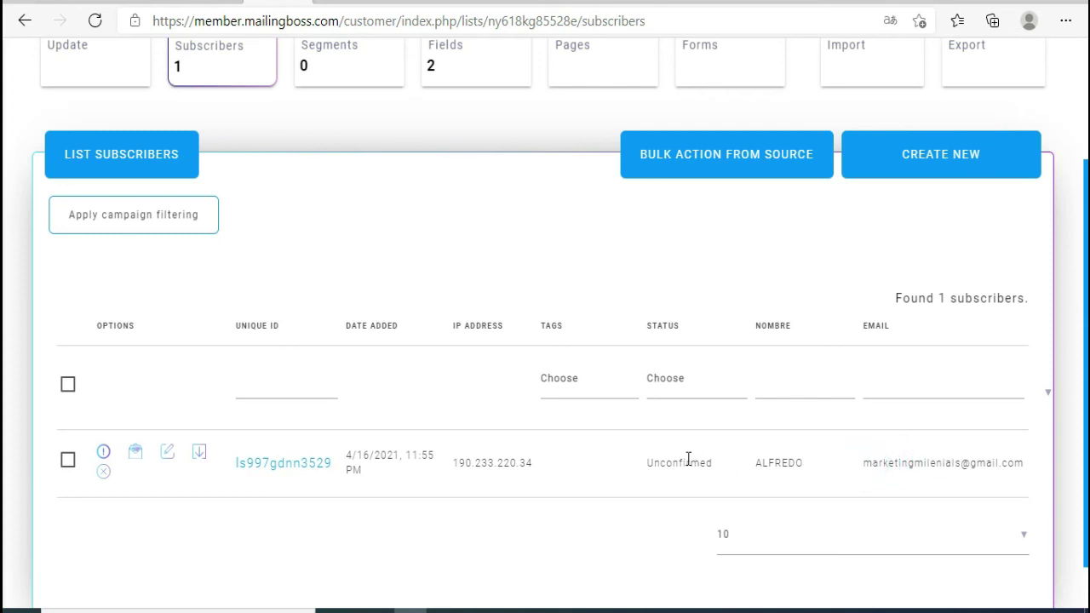
drag(863, 463, 1030, 460)
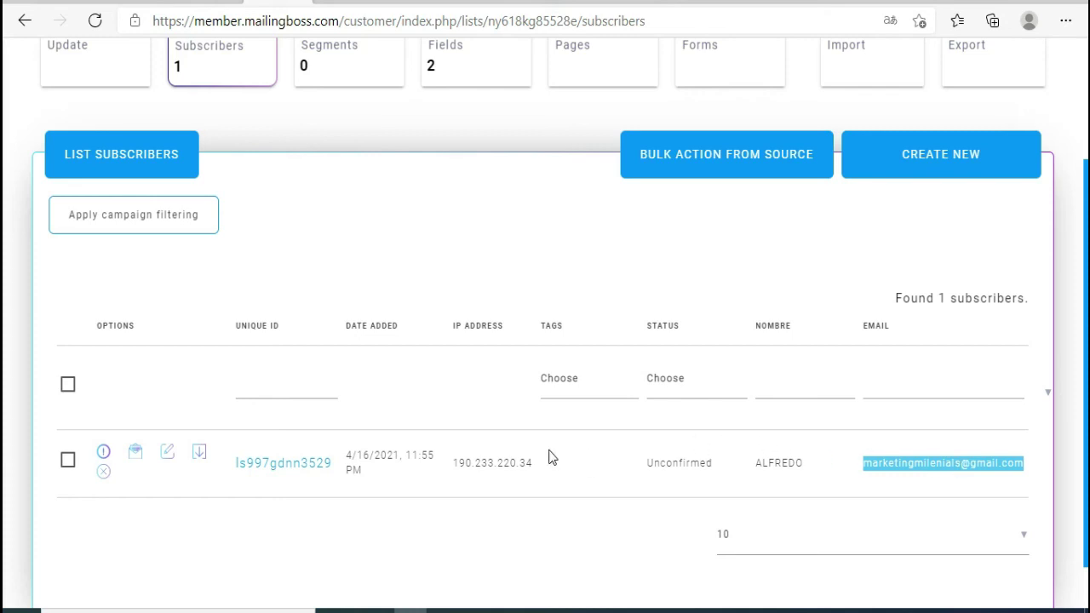
scroll(621, 449, down, 1)
scroll(622, 450, up, 2)
scroll(621, 450, down, 1)
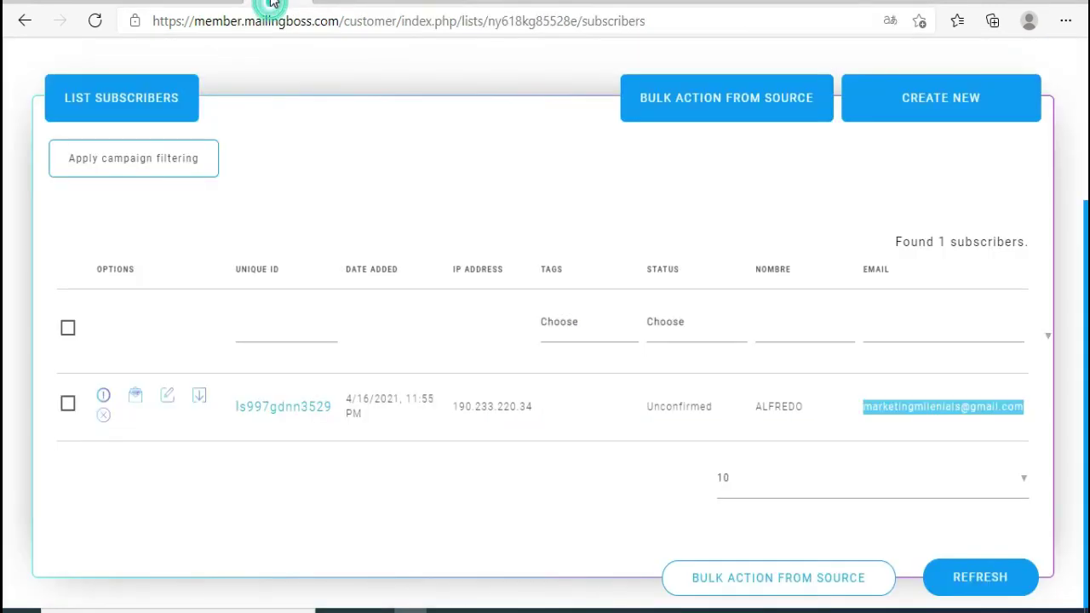
click(281, 5)
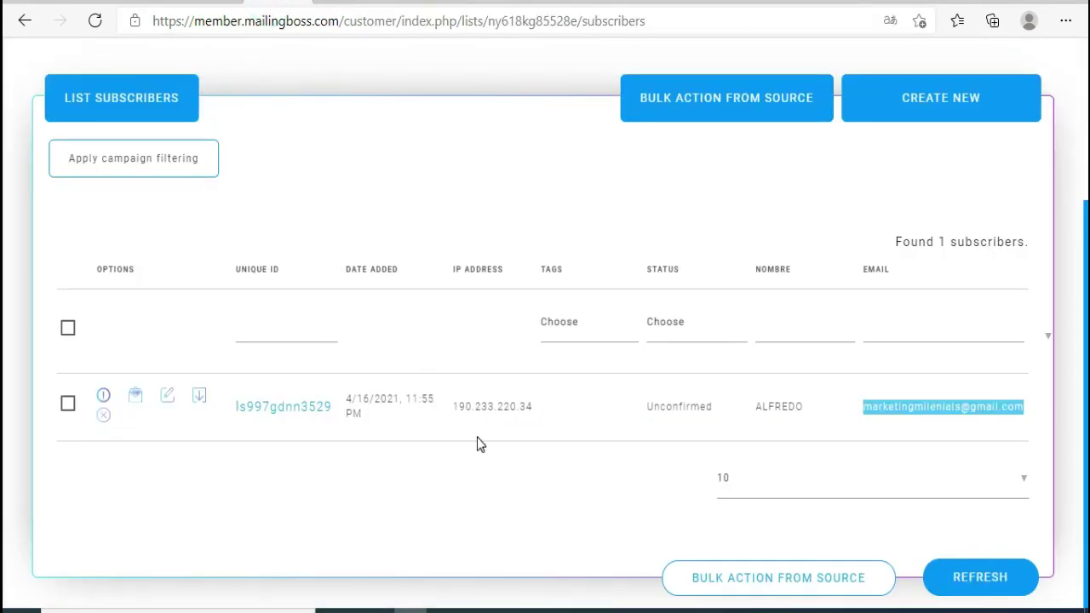